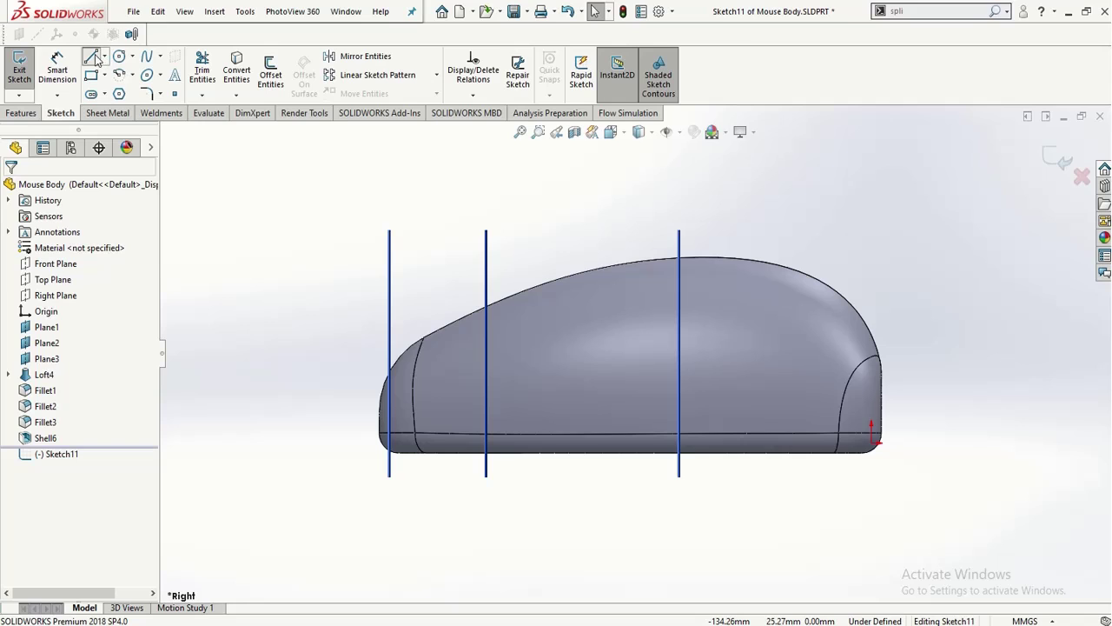
- Sketch a line about 122 mm long across the lower mouse body, extending past both ends, and make it horizontal
click(906, 406)
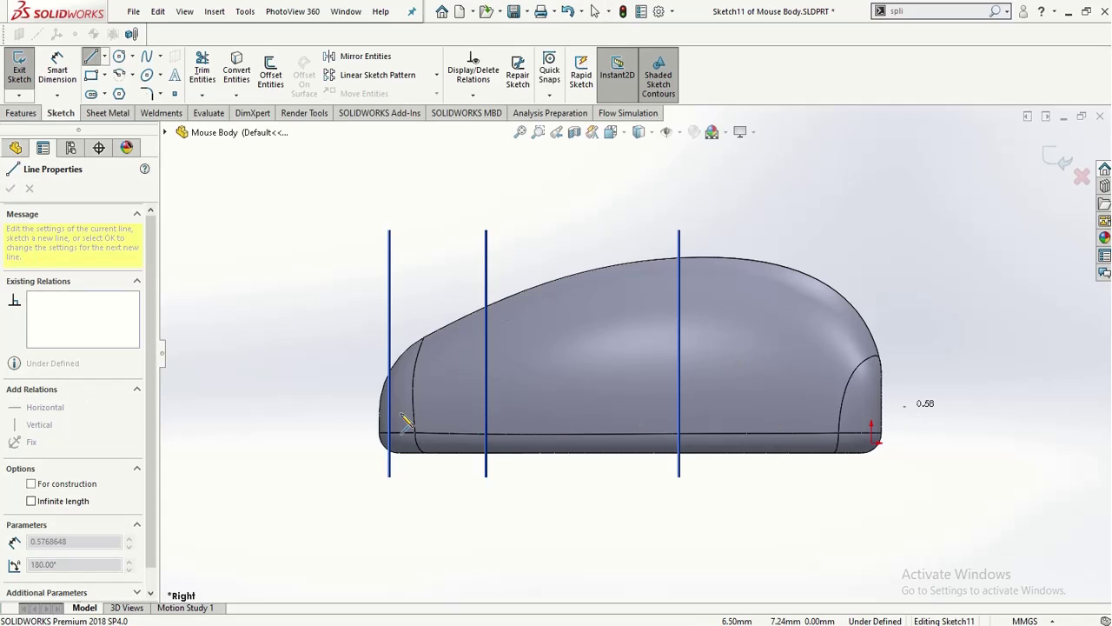
click(318, 413)
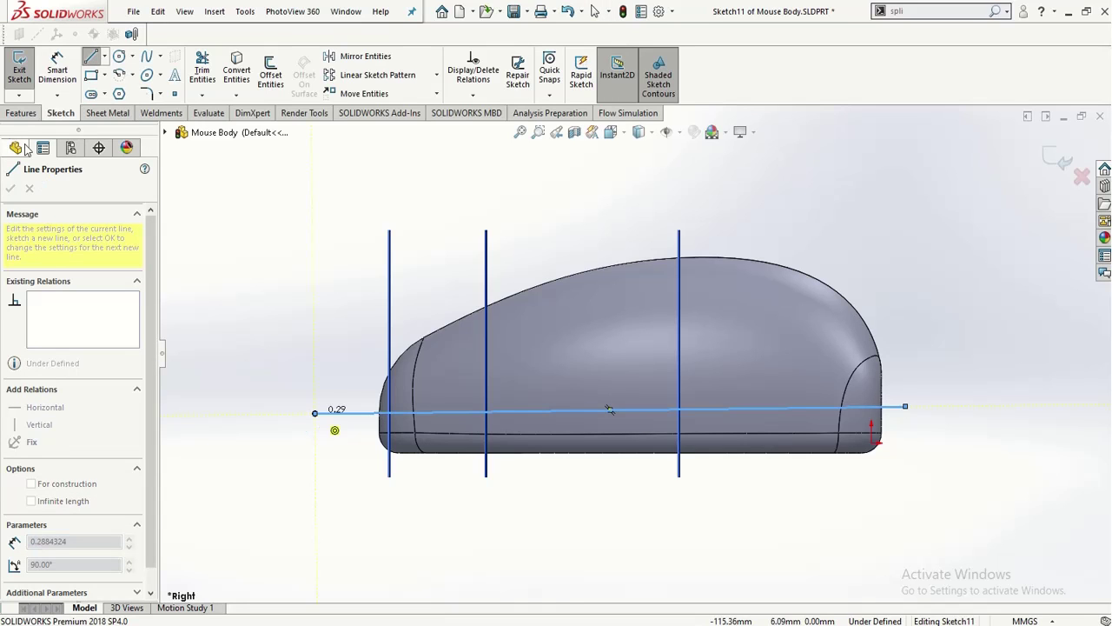
key(Escape)
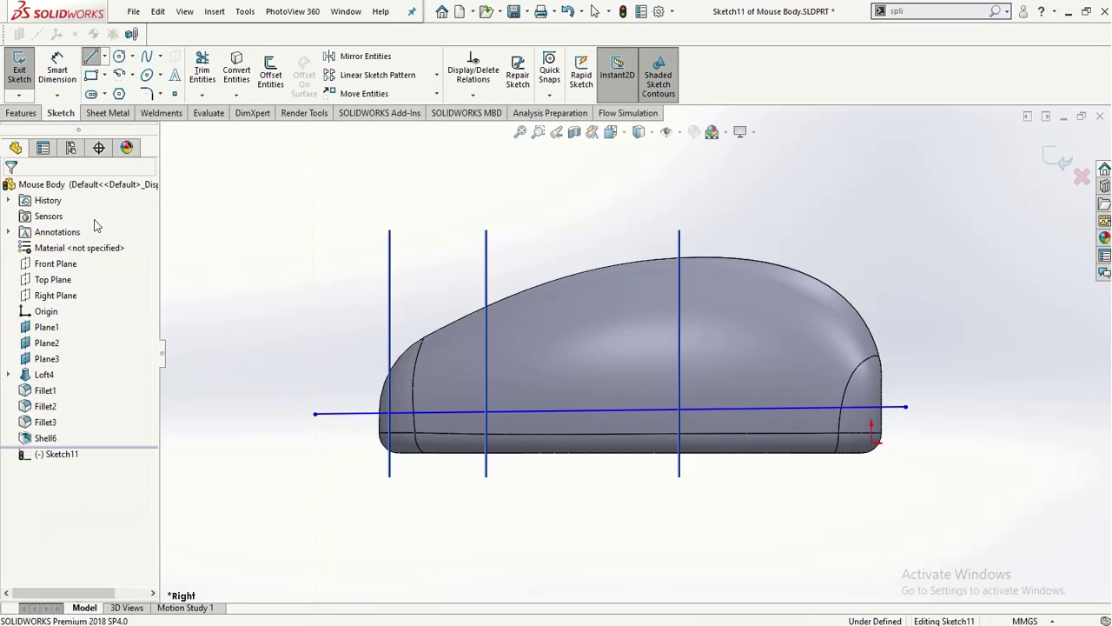
click(354, 415)
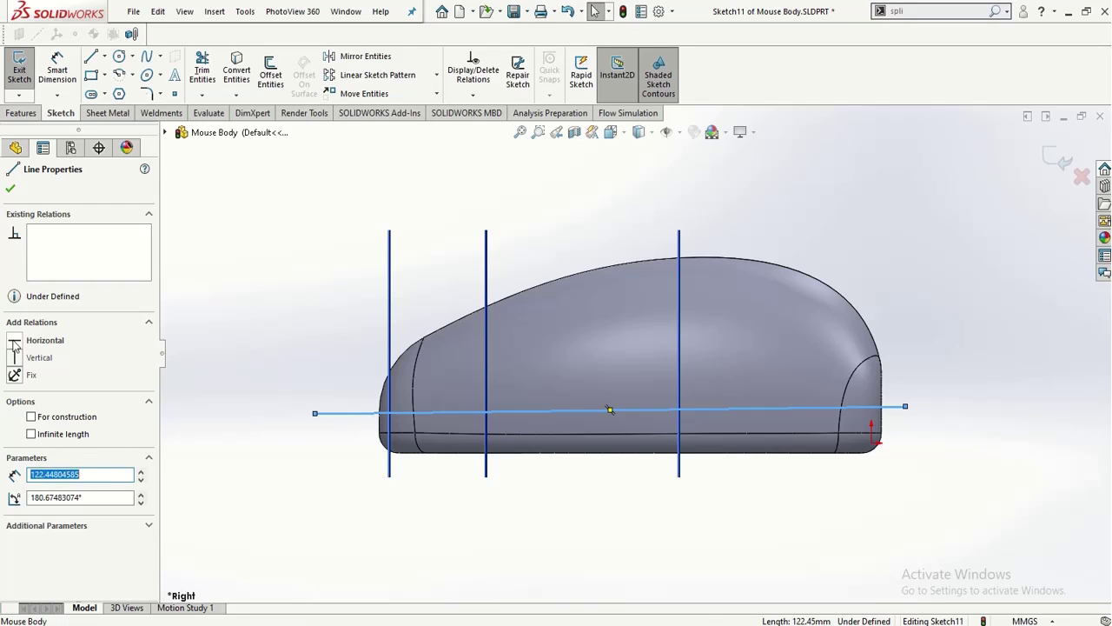
click(14, 342)
- Dimension the horizontal line 6 mm above the origin and finish the sketch
click(68, 73)
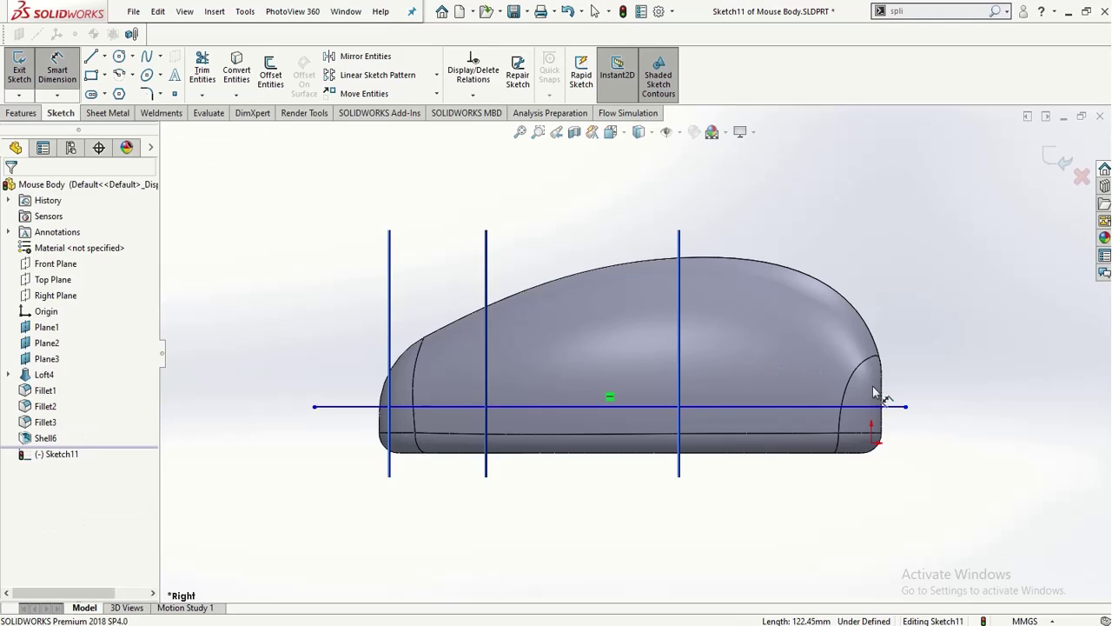
click(871, 444)
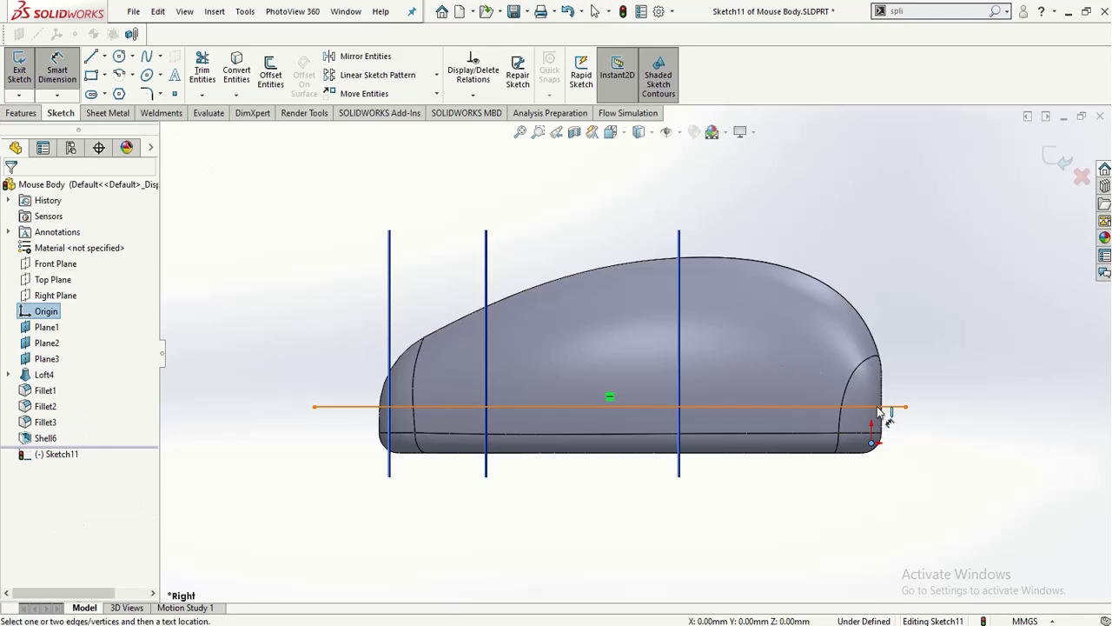
click(882, 408)
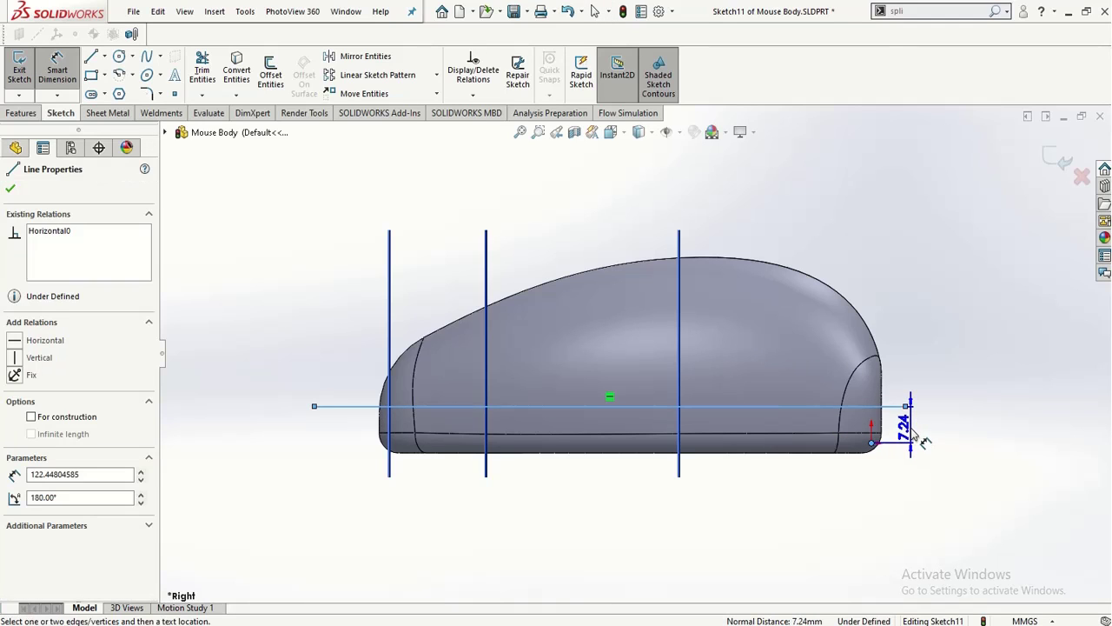
click(912, 435)
text(6)
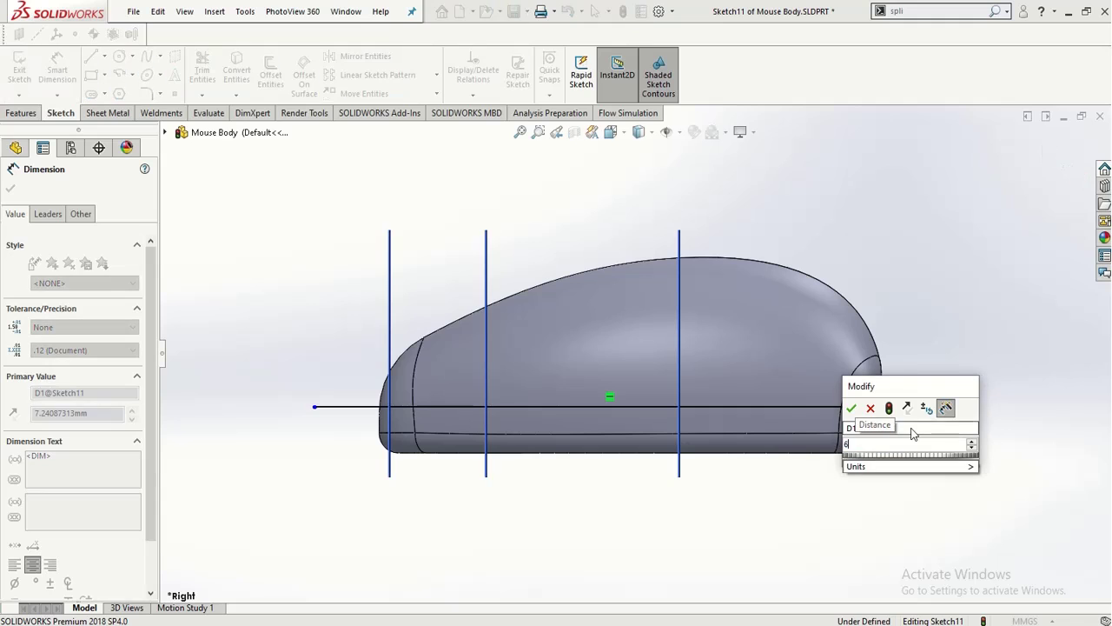
key(Return)
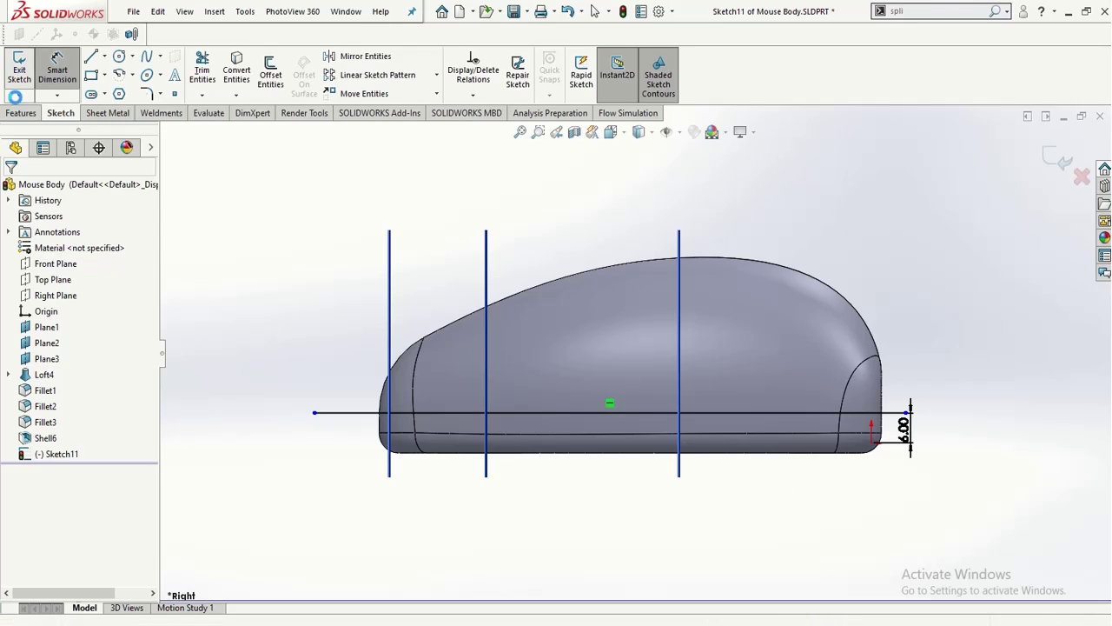
click(19, 70)
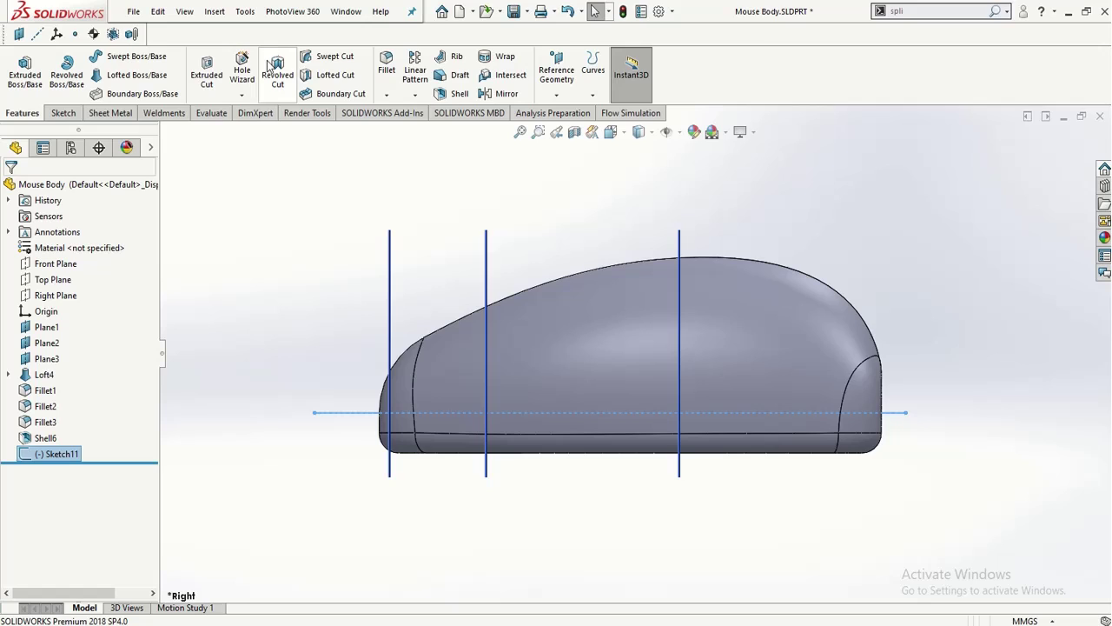
- Start the Split feature with the line sketch as trim tool and cut the mouse body
click(971, 15)
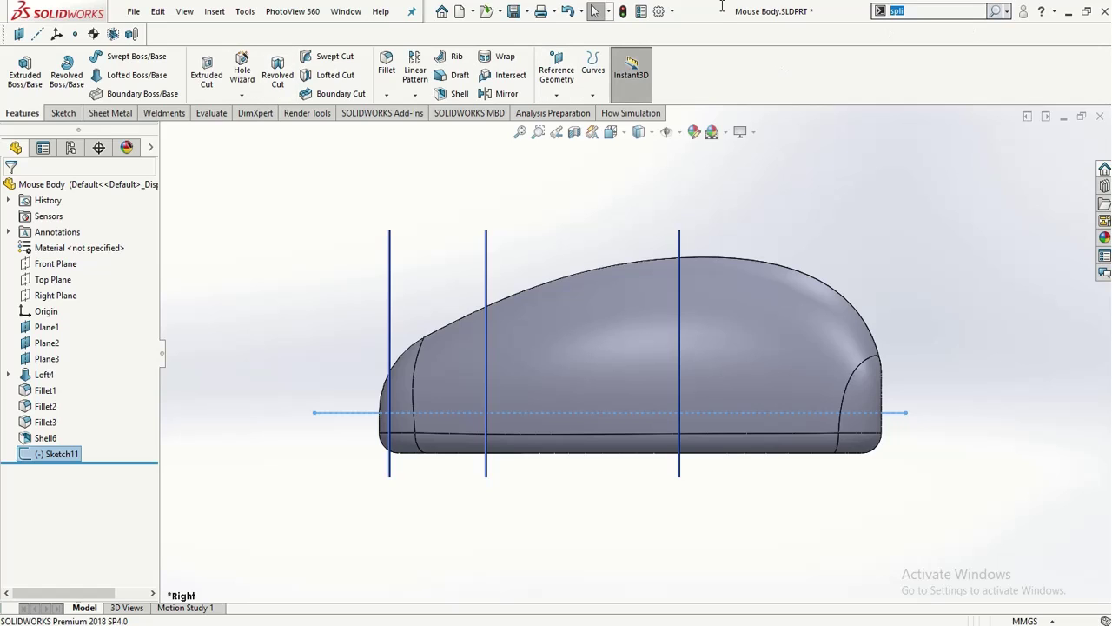
text(split)
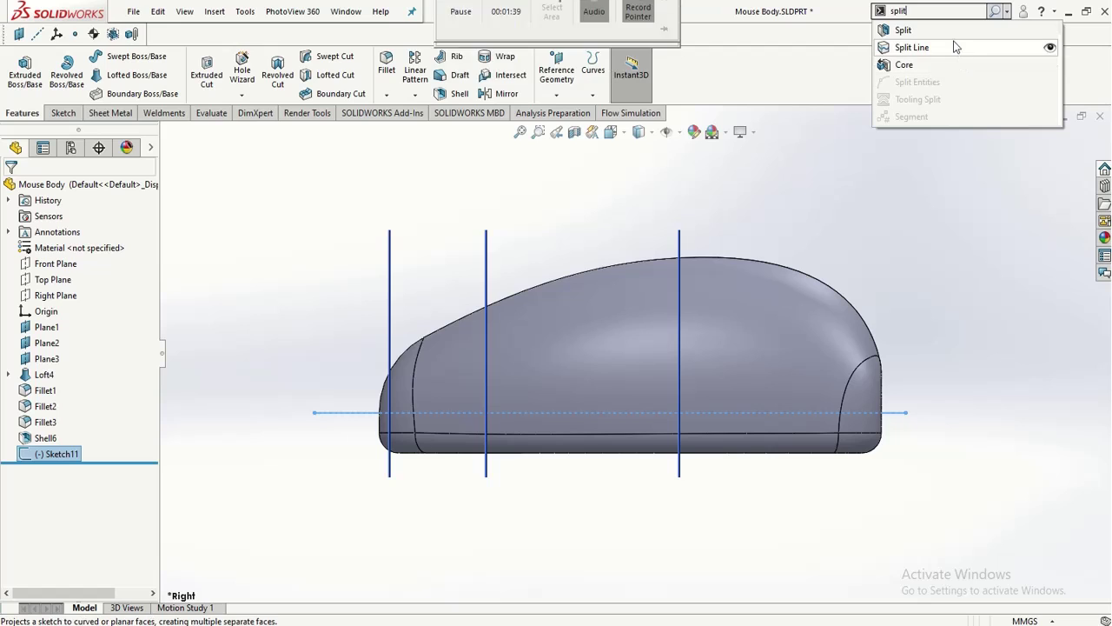
click(956, 30)
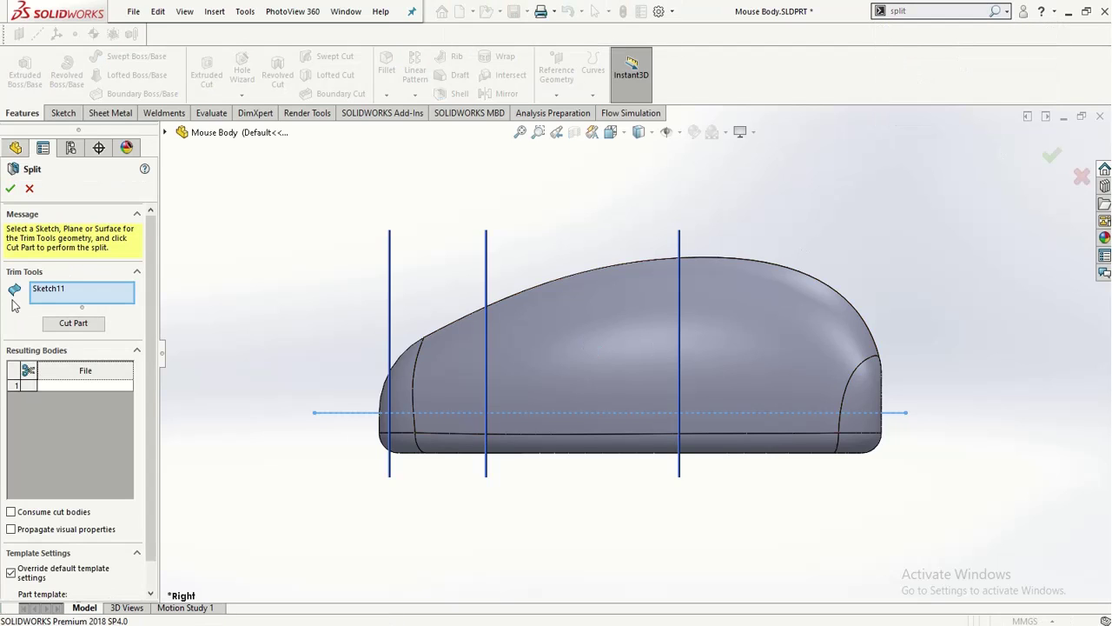
click(61, 327)
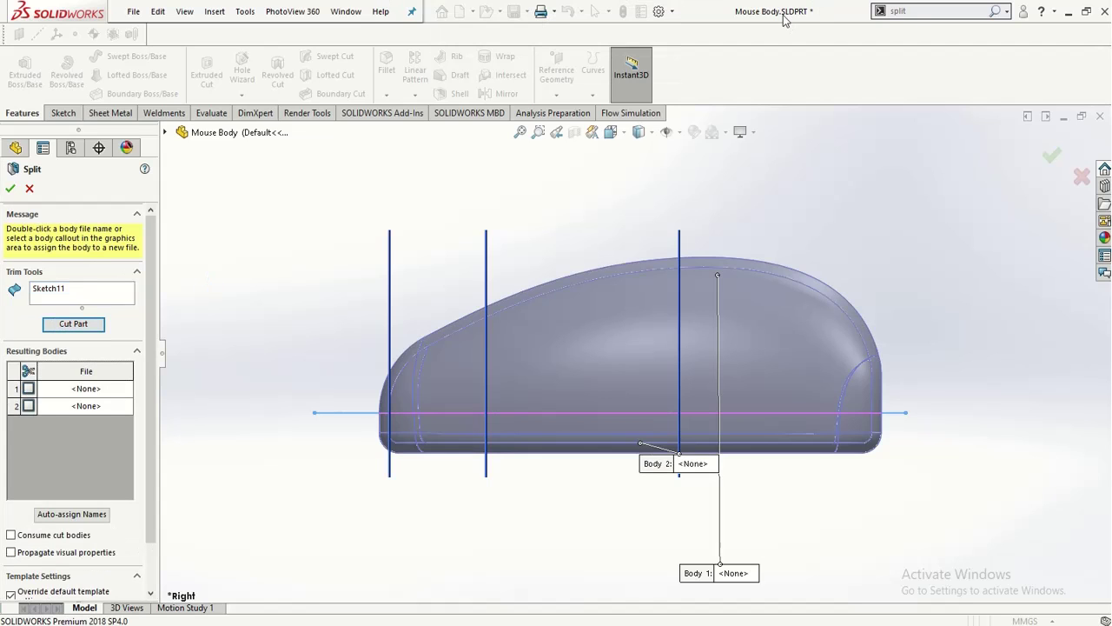
- Highlight each resulting body to identify it, and include both bodies in the split
middle_drag(362, 449, 336, 520)
click(66, 391)
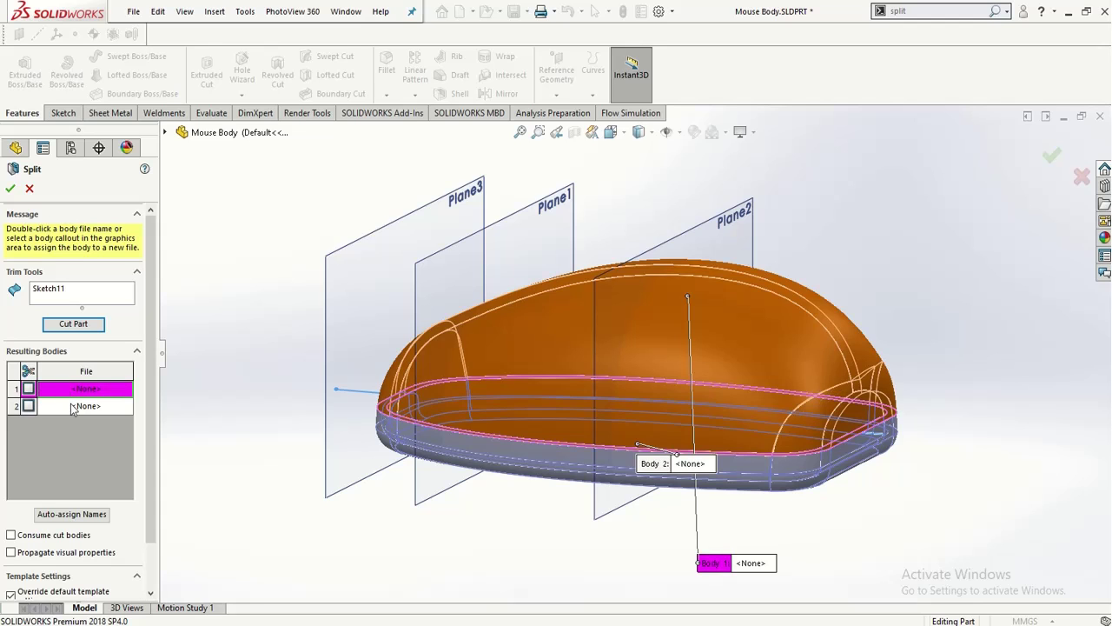
click(73, 406)
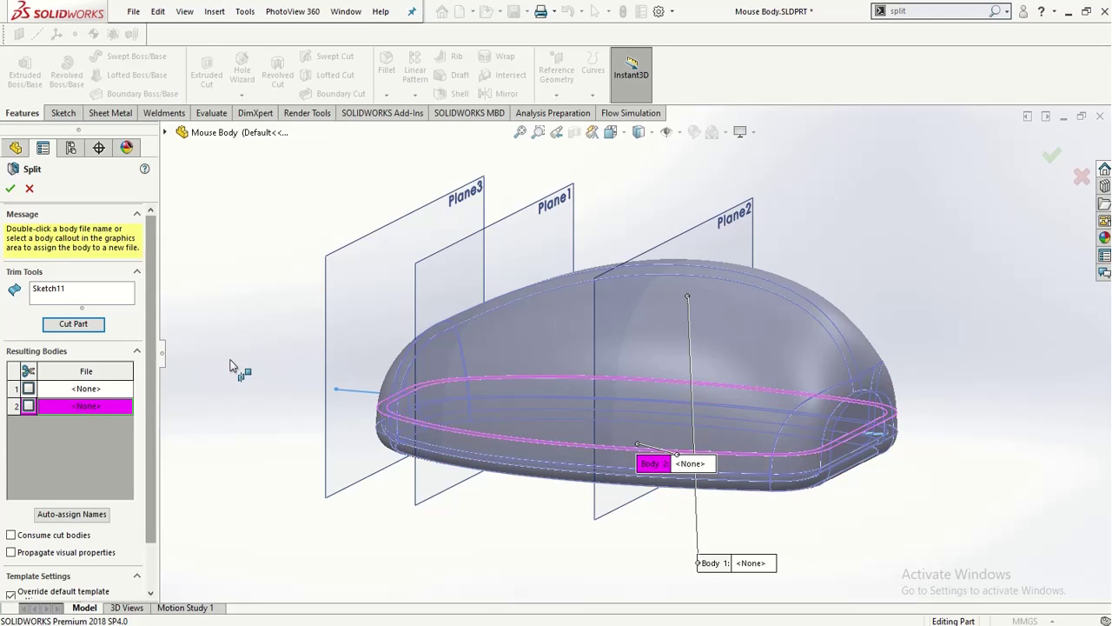
middle_drag(238, 368, 236, 357)
click(29, 388)
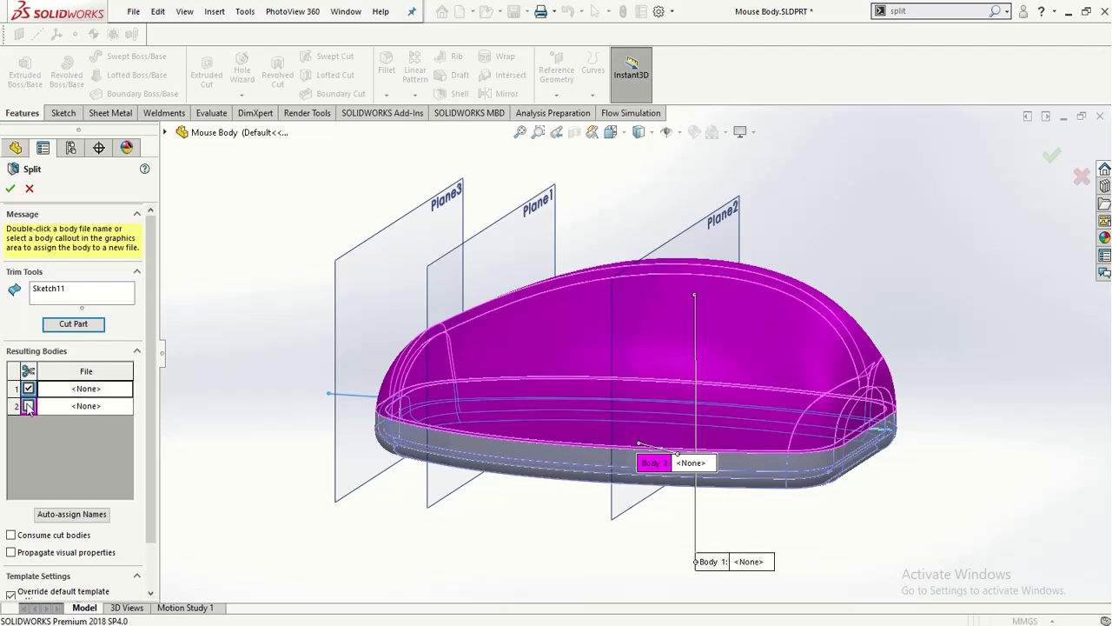
click(29, 406)
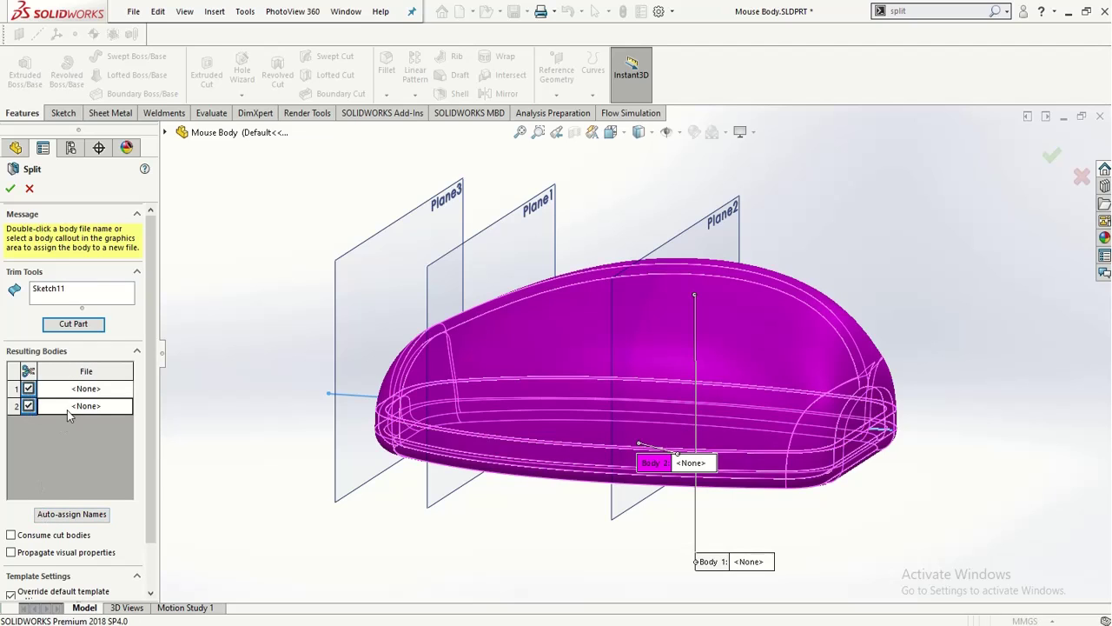
- Delete the existing Upper Part and Bottom Part files from the Week-07 folder while choosing a file for body 1, and cancel saving
double_click(85, 390)
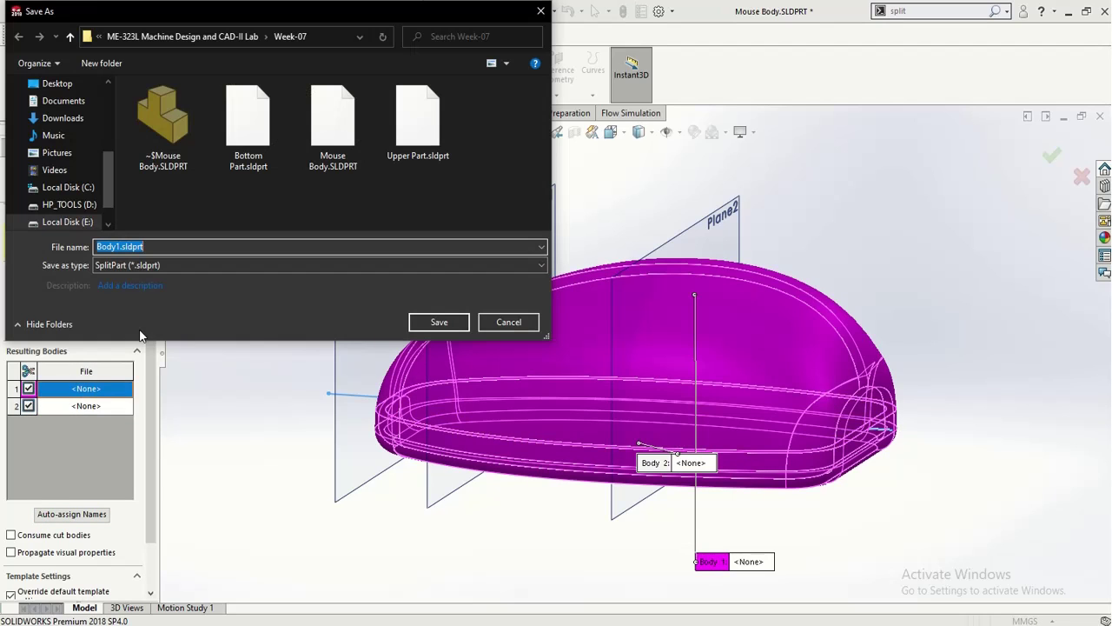
click(217, 204)
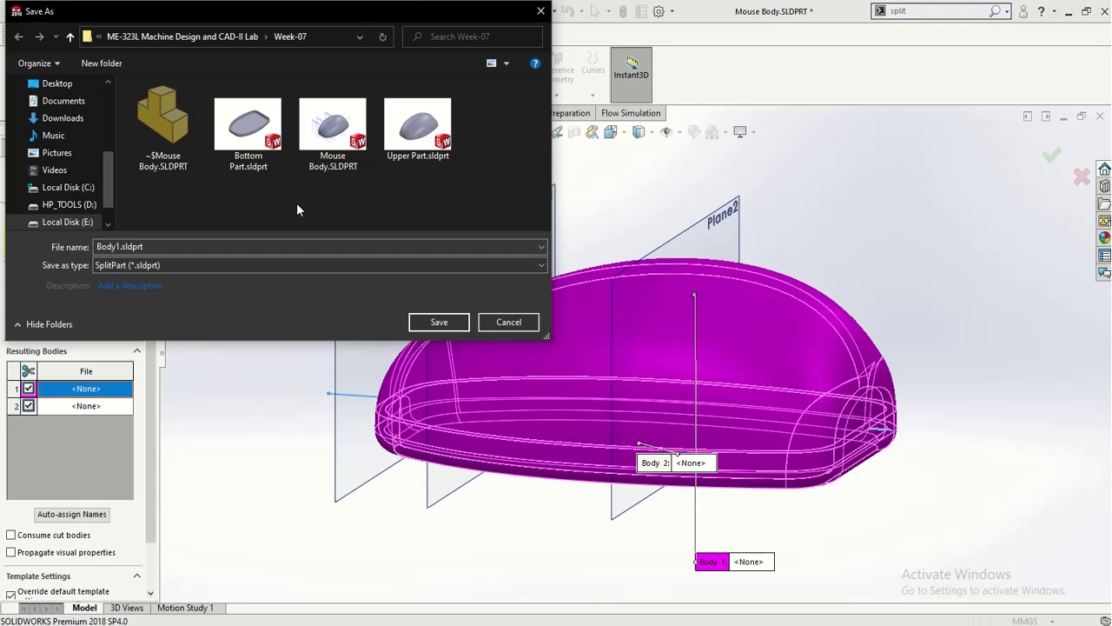
double_click(414, 150)
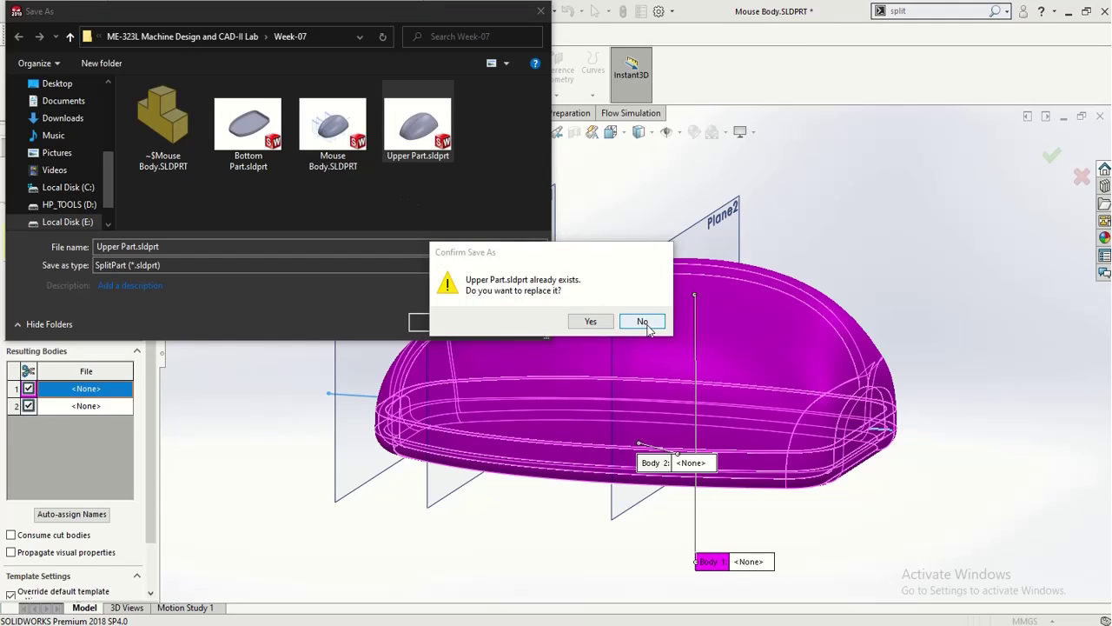
click(642, 321)
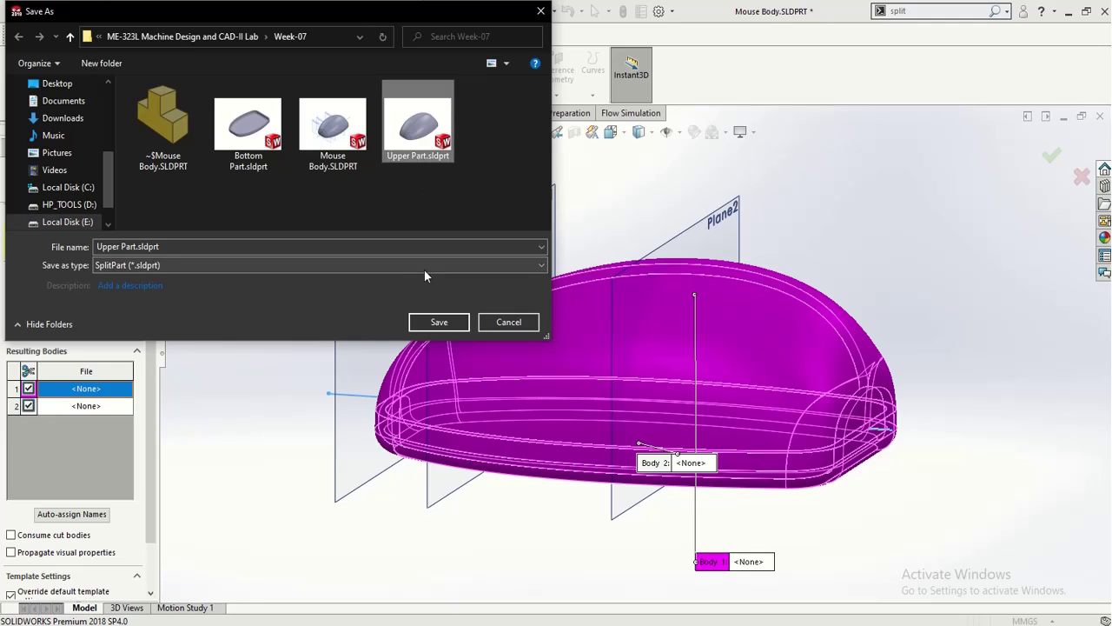
key(Delete)
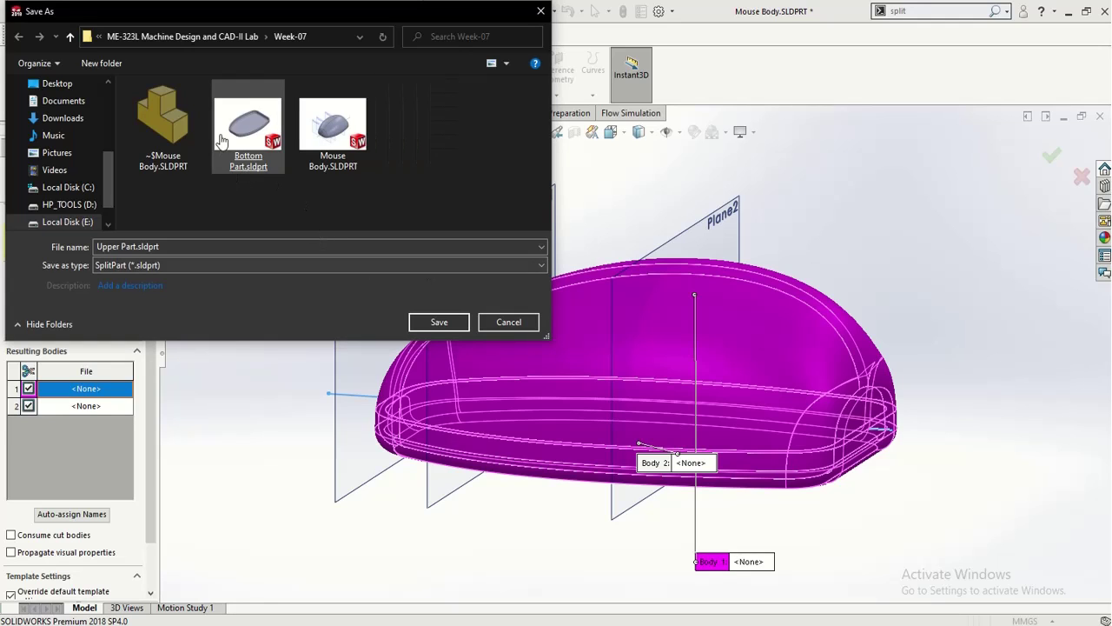
click(221, 141)
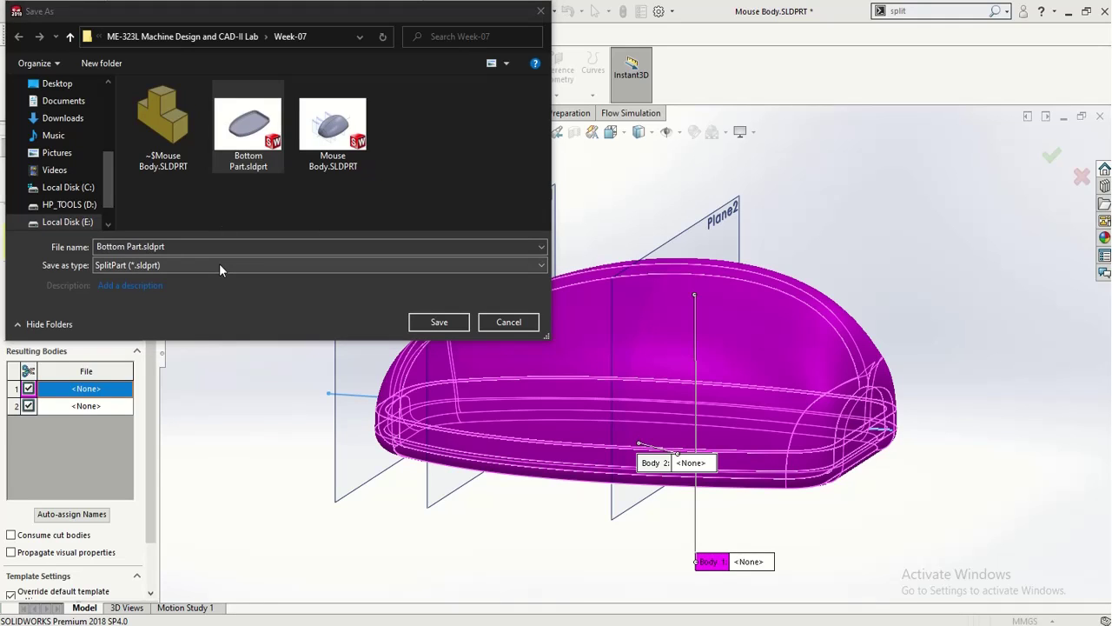
key(Delete)
click(507, 322)
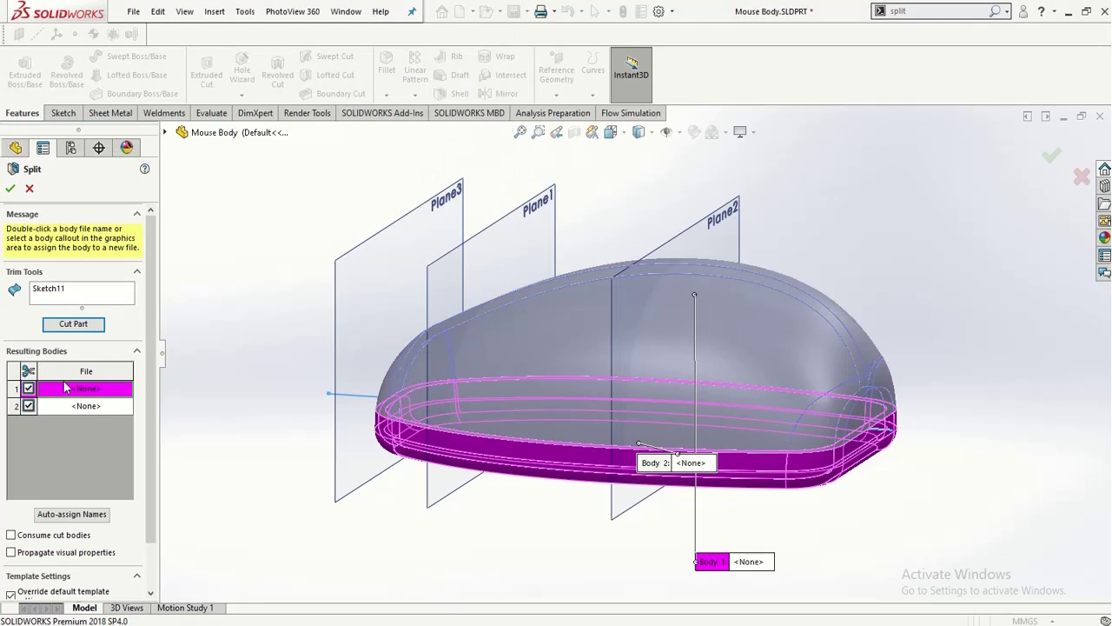
- Assign body 1 to a new file named Upper Part and body 2 to one named Lower Part
double_click(71, 390)
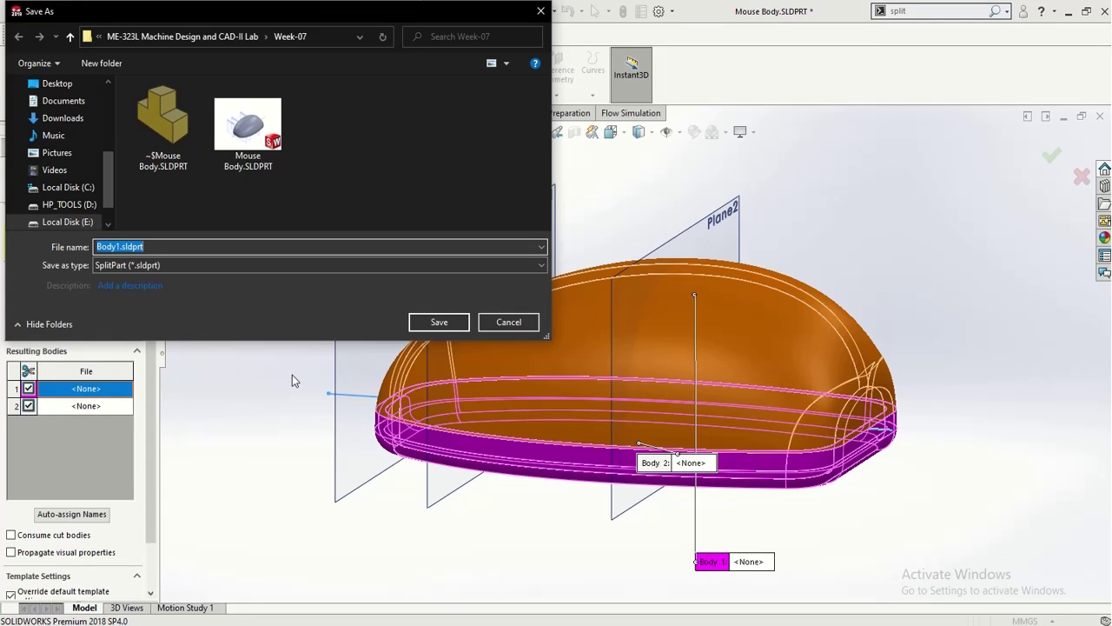
text(Upper Part)
click(427, 322)
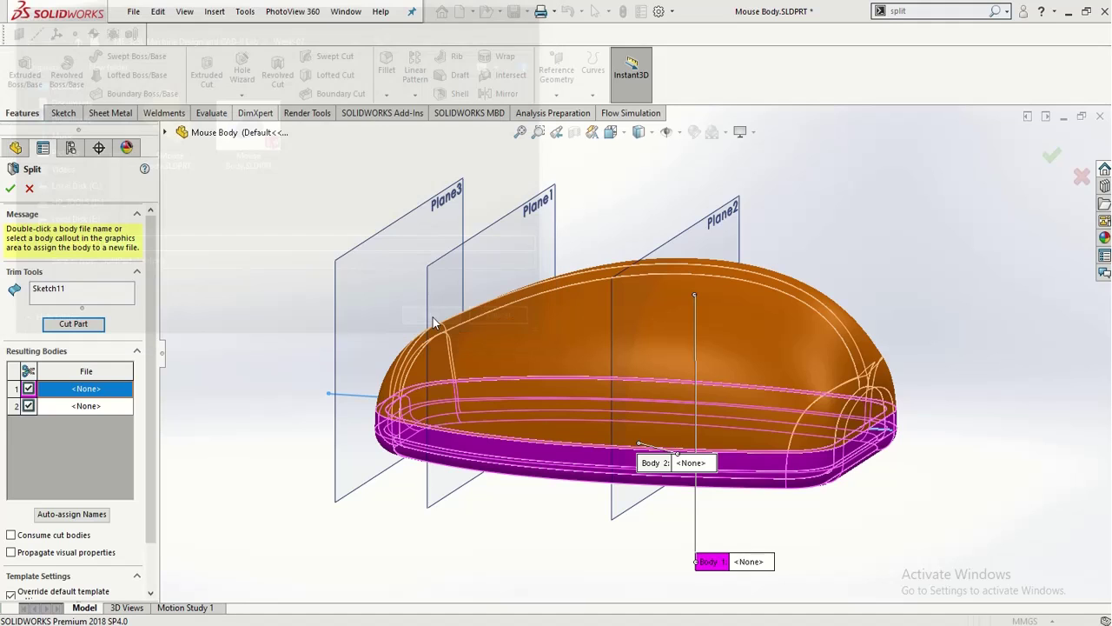
double_click(69, 407)
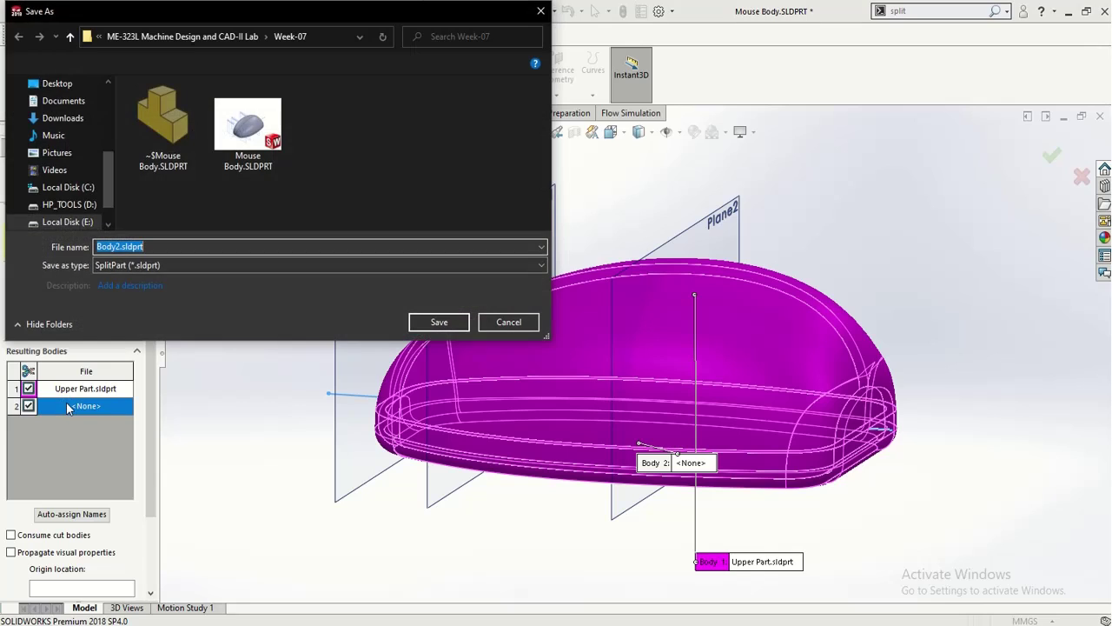
text(Lower Part)
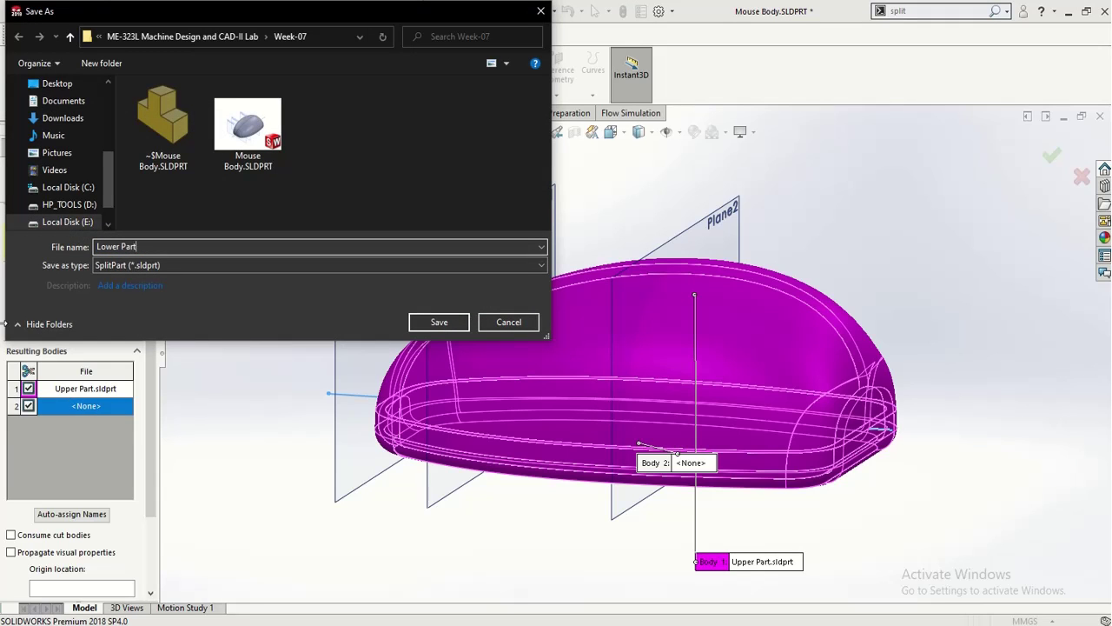
click(462, 327)
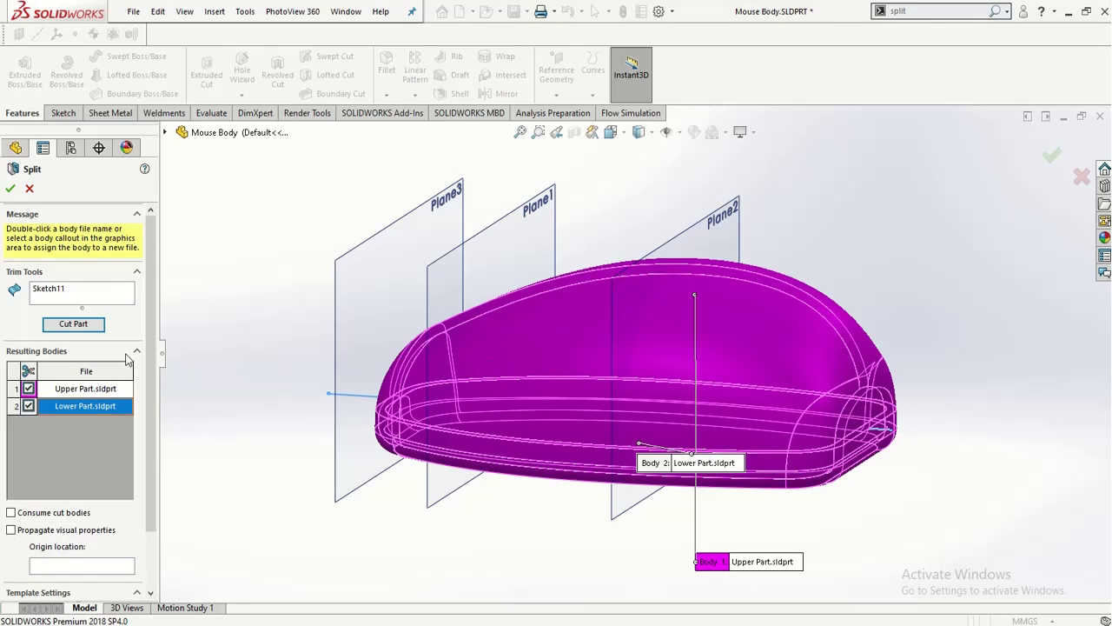
- Apply the split and change the units of both derived parts to those of the base part
click(11, 189)
click(10, 189)
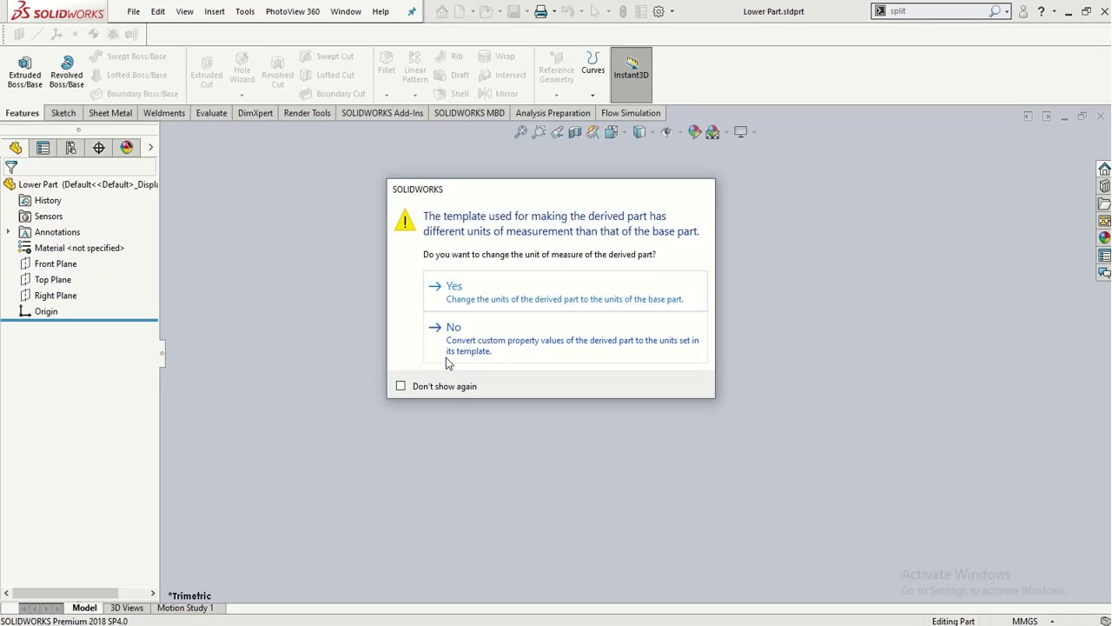
click(519, 280)
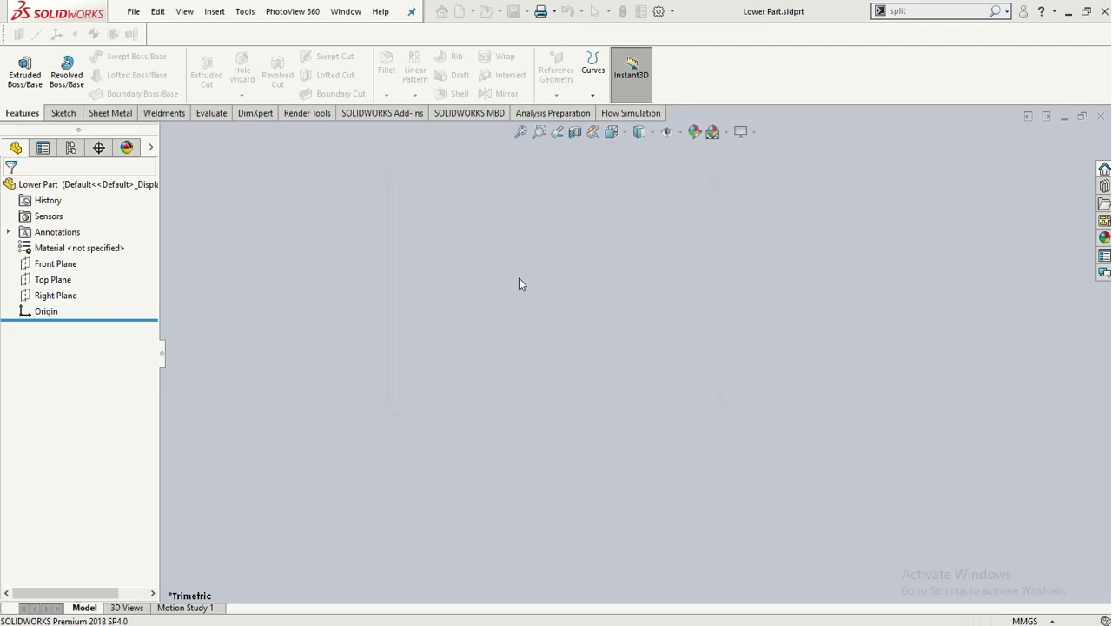
click(519, 280)
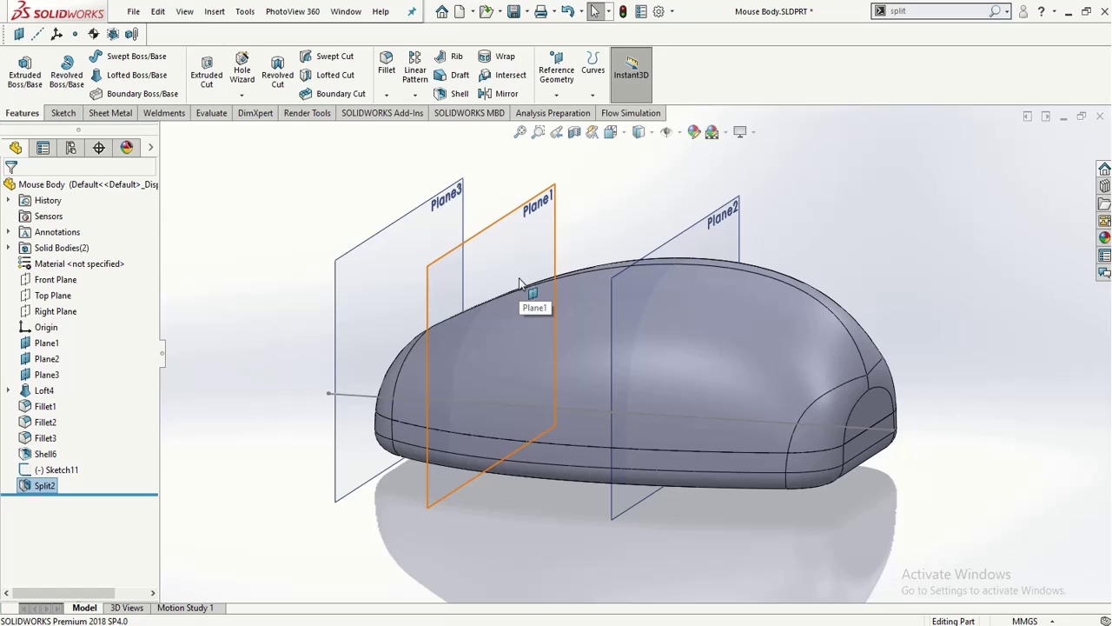
- Switch between the open documents to view the derived Lower Part and Upper Part
key(ctrl+Tab)
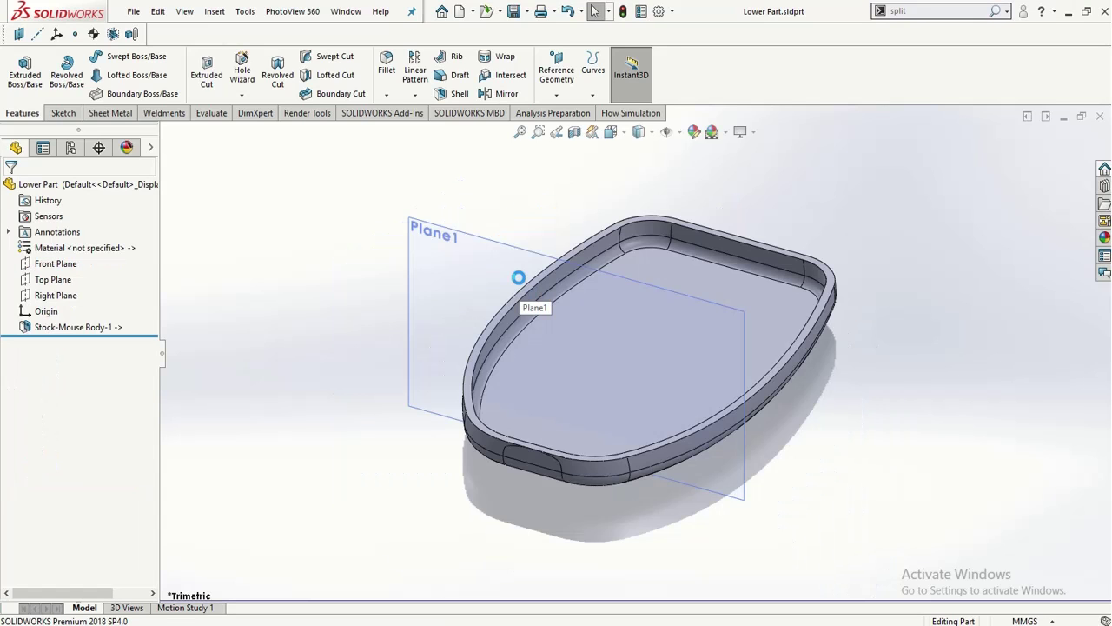
key(ctrl+Tab)
key(ctrl+Tab)
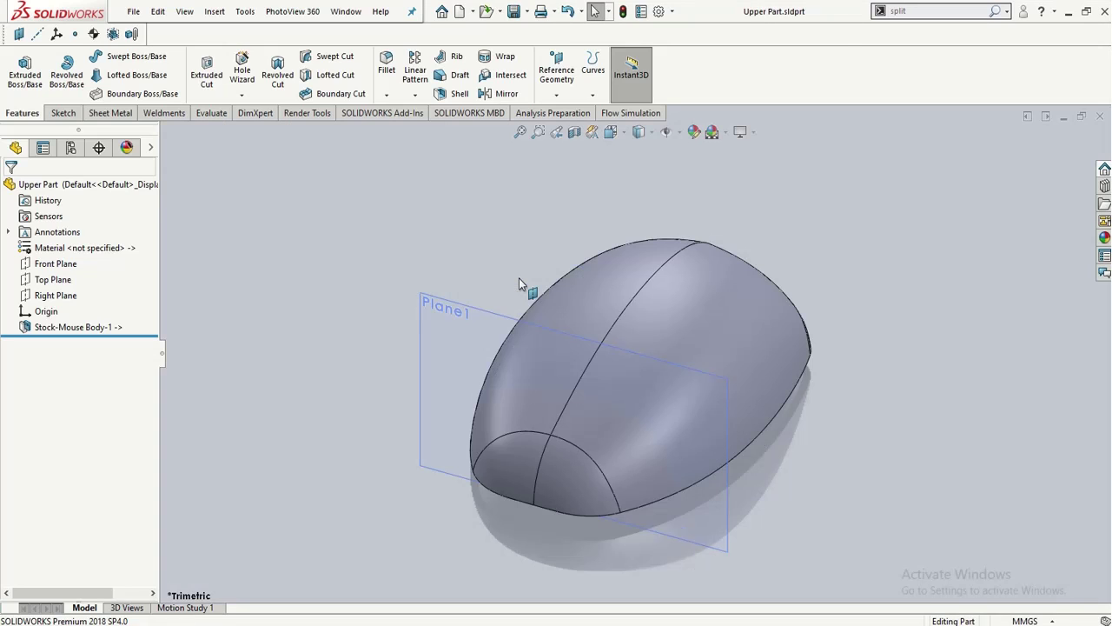
- Inspect the hollow underside of the Upper Part and switch to the Mouse Body document
middle_drag(457, 192, 523, 451)
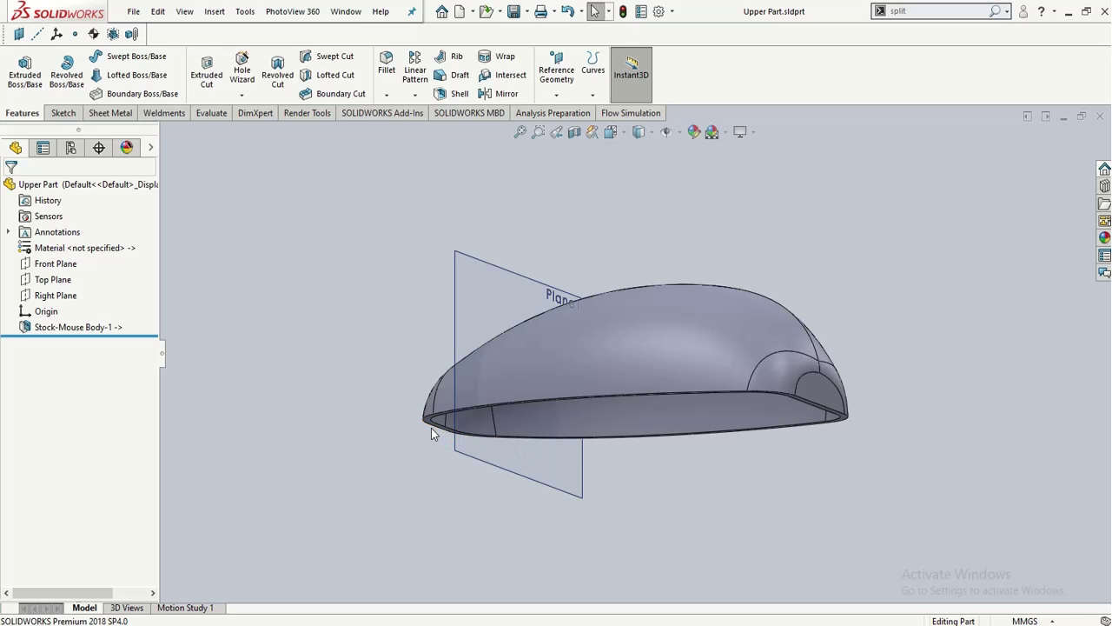
key(ctrl+Tab)
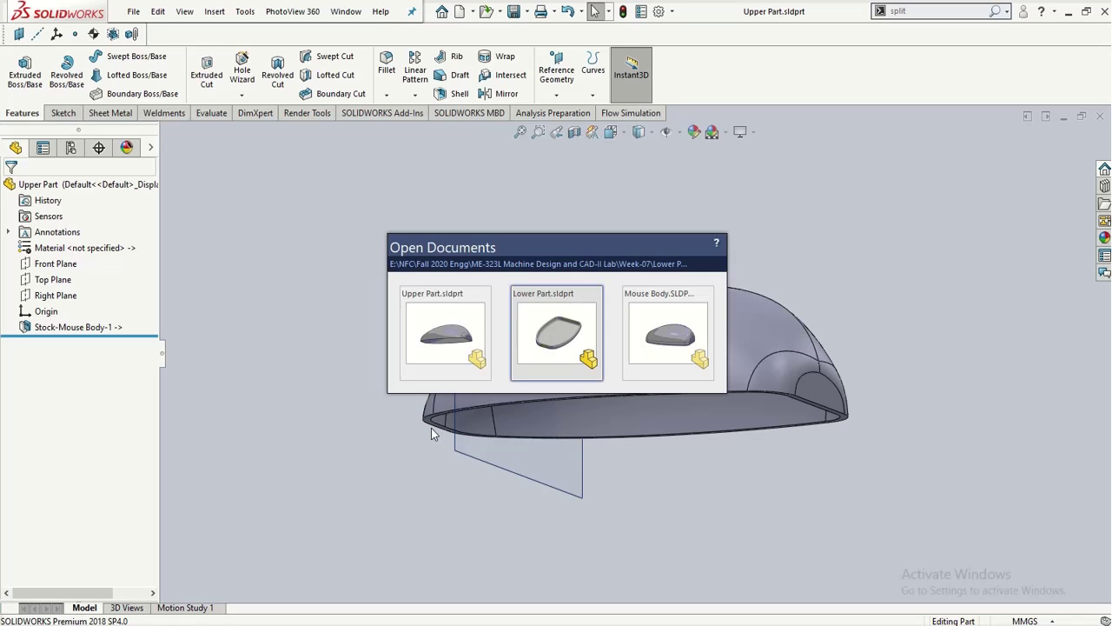
key(ctrl+Tab)
key(ctrl+Tab)
key(ctrl+Tab)
key(ctrl+Tab)
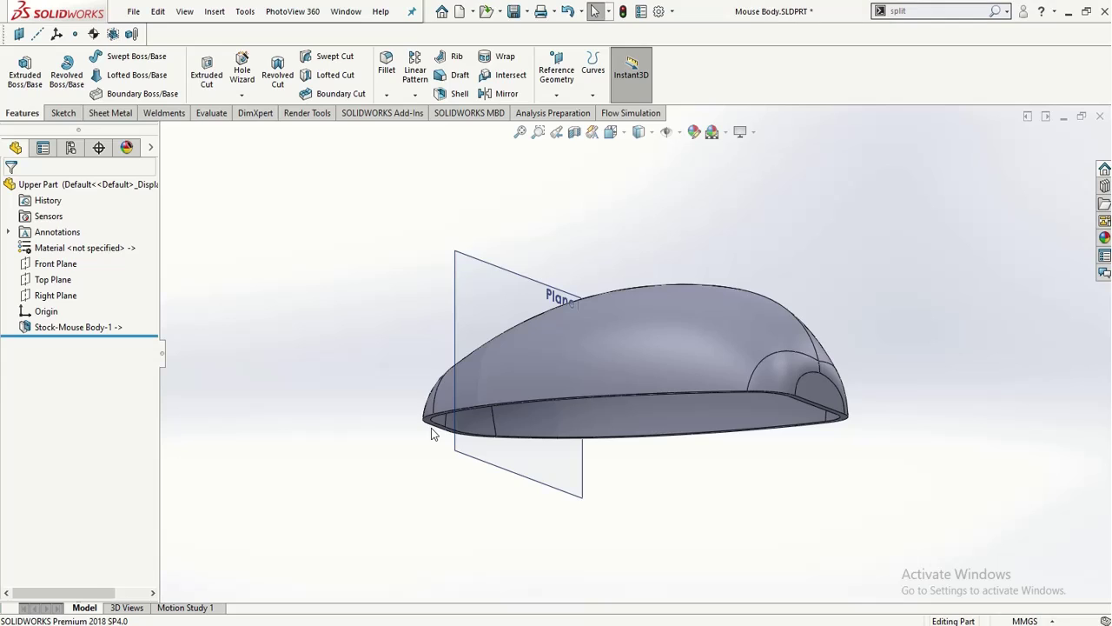
key(ctrl+s)
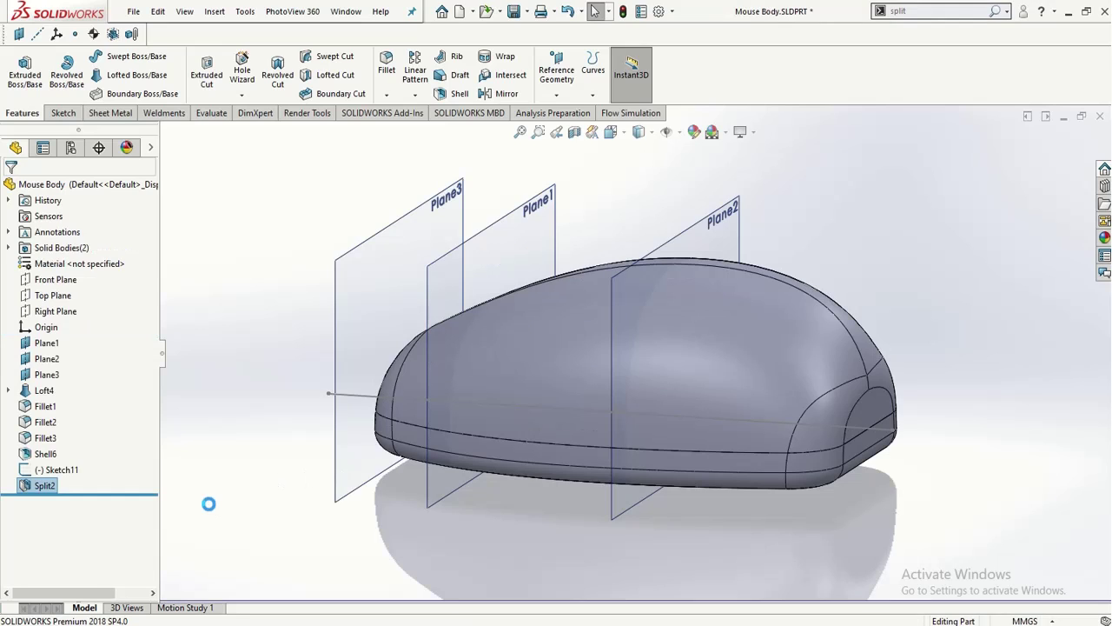
click(283, 466)
scroll(283, 466, up, 1)
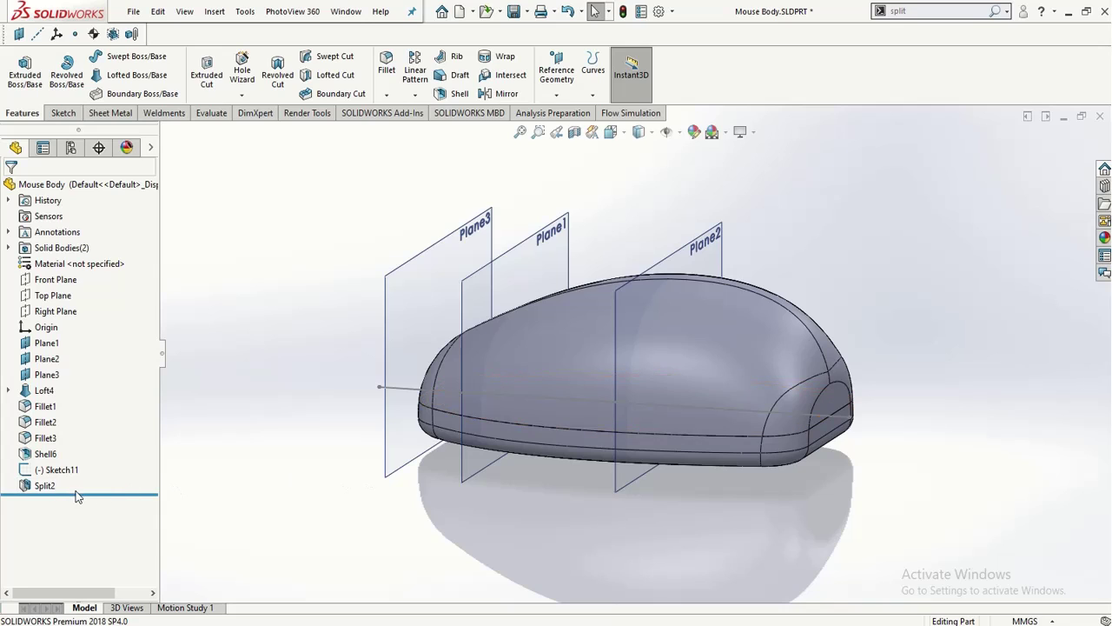
- Roll the Mouse Body's feature history back to just before Split2
drag(77, 496, 71, 479)
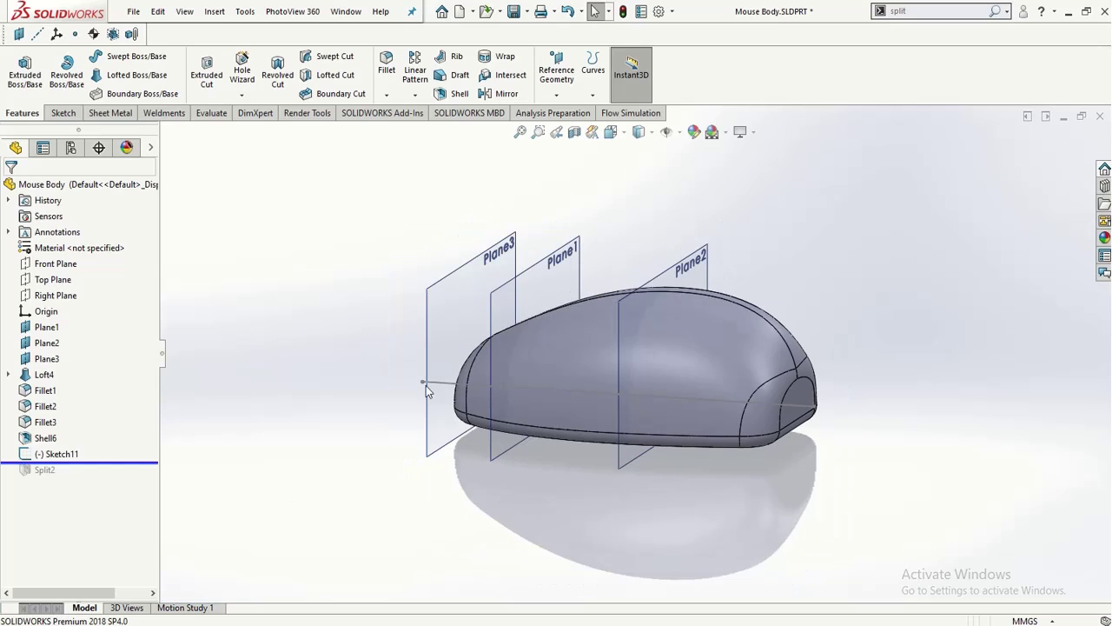
scroll(632, 280, down, 2)
key(f)
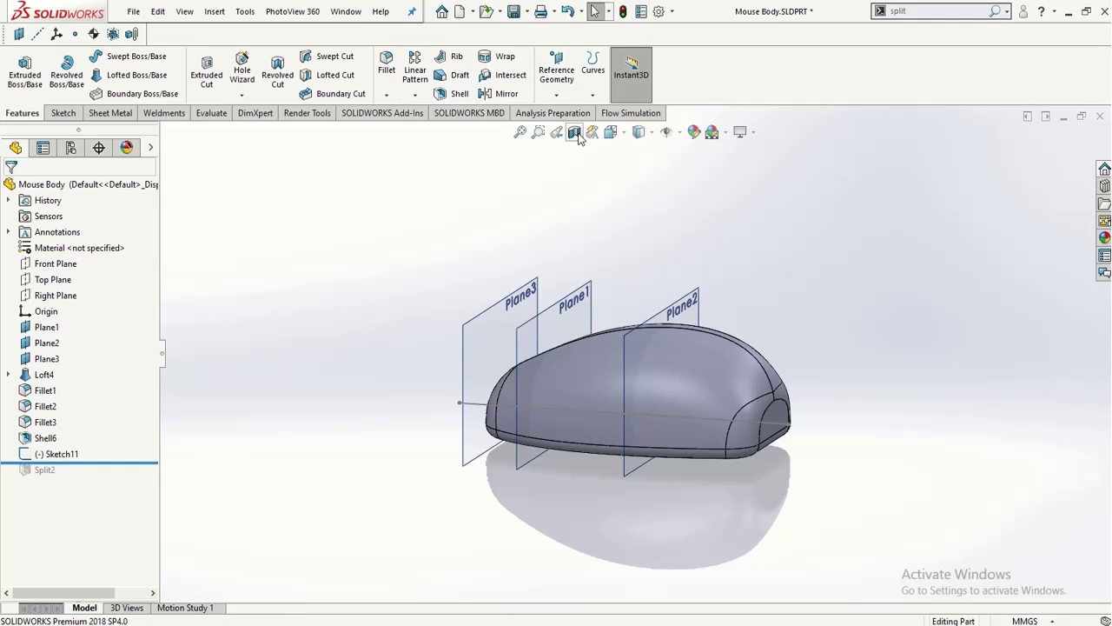
- Apply a planar section view through the Right Plane with zero offset to expose the mouse body's interior
click(575, 132)
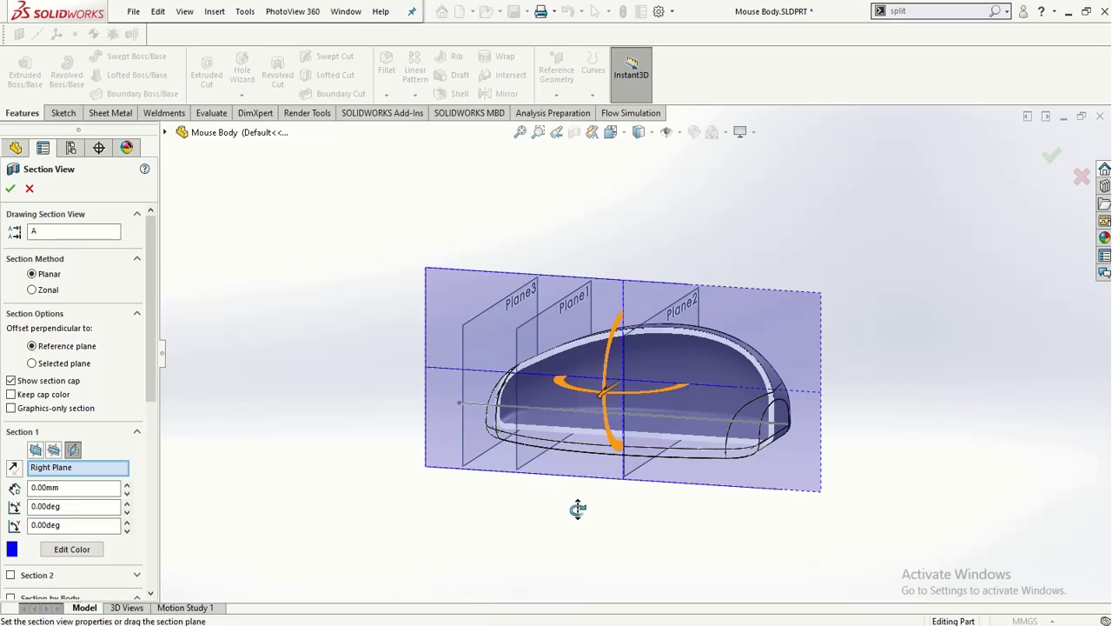
middle_drag(576, 507, 562, 510)
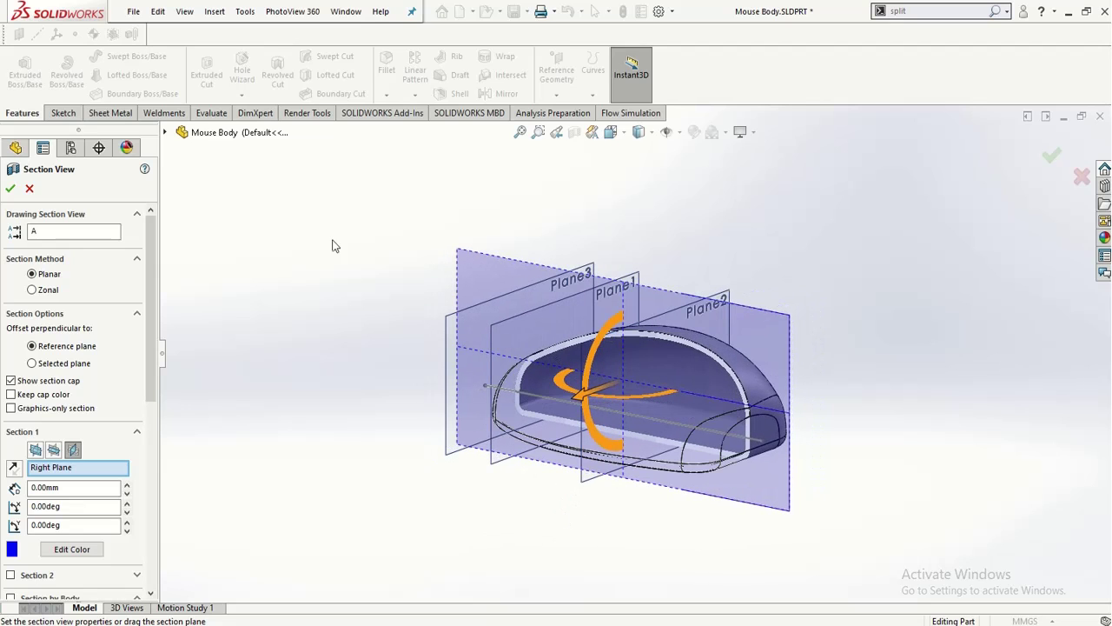
click(11, 189)
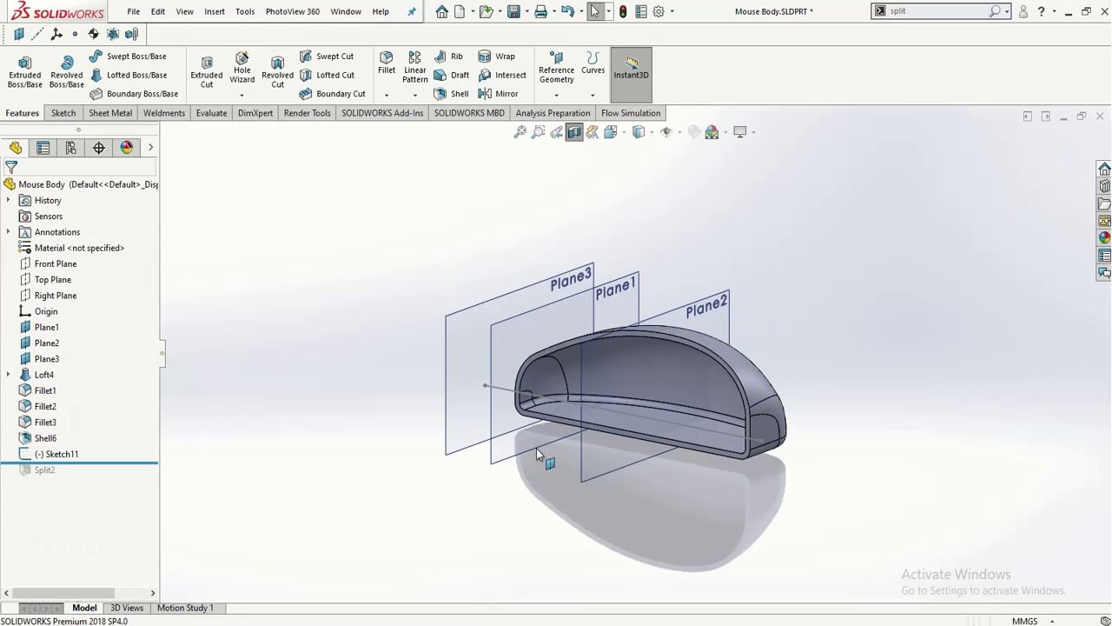
click(43, 458)
click(378, 443)
- Orient the view normal to the Top Plane and open a new sketch on it
click(54, 283)
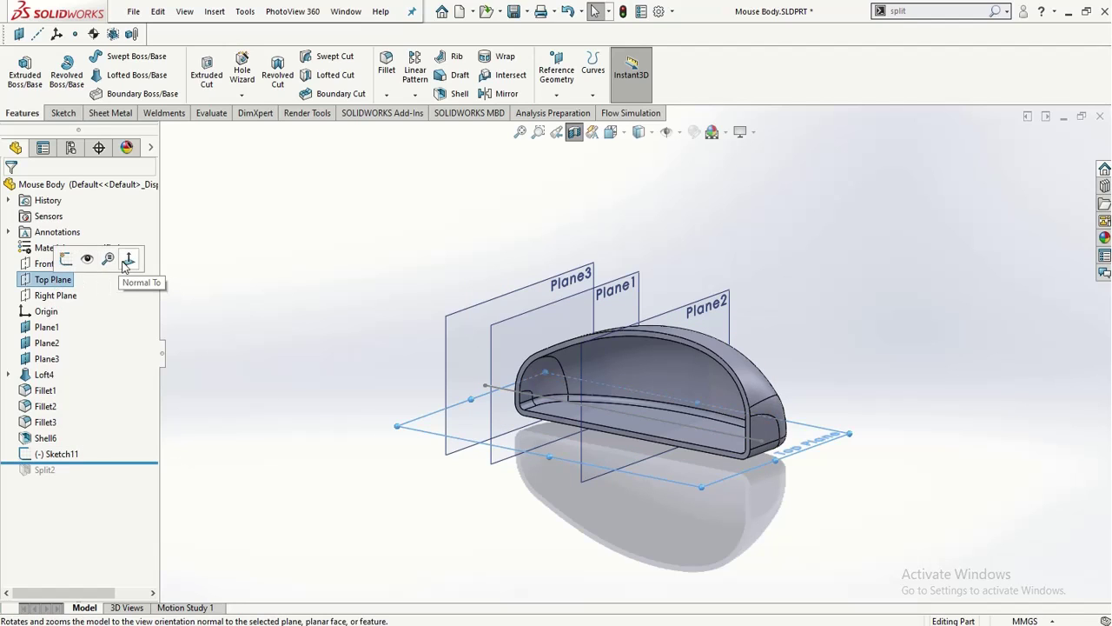
click(123, 267)
right_click(62, 281)
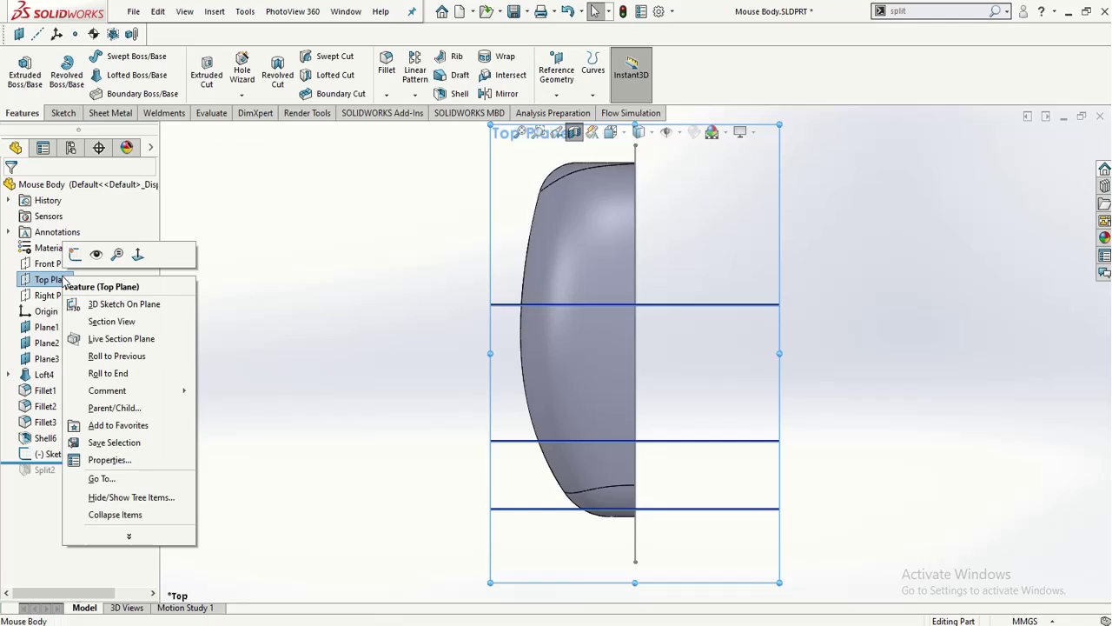
click(76, 254)
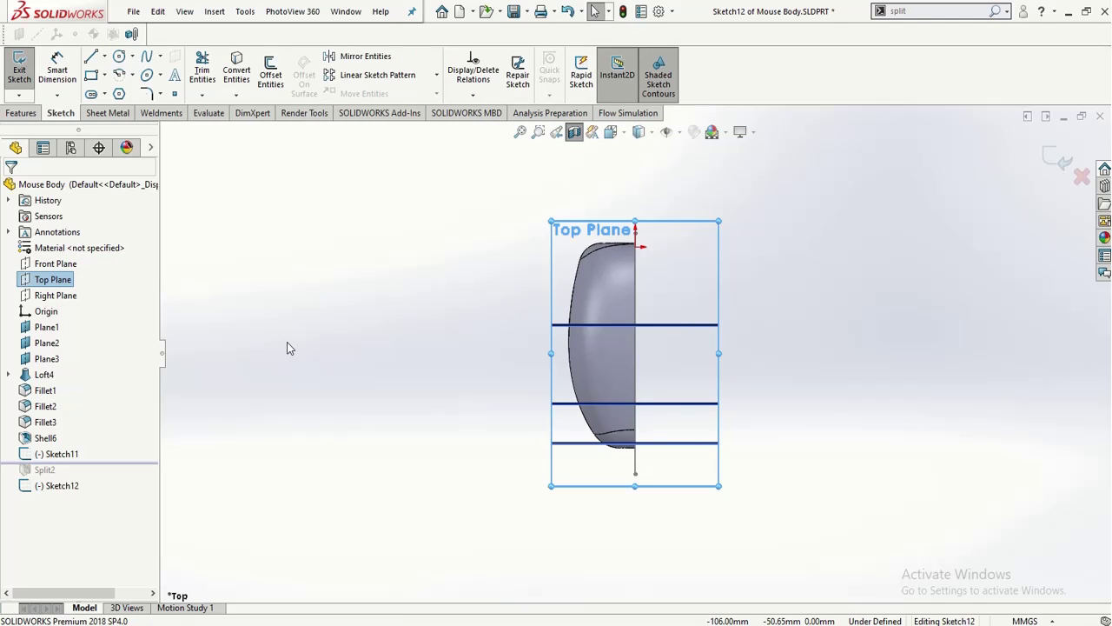
scroll(653, 271, down, 3)
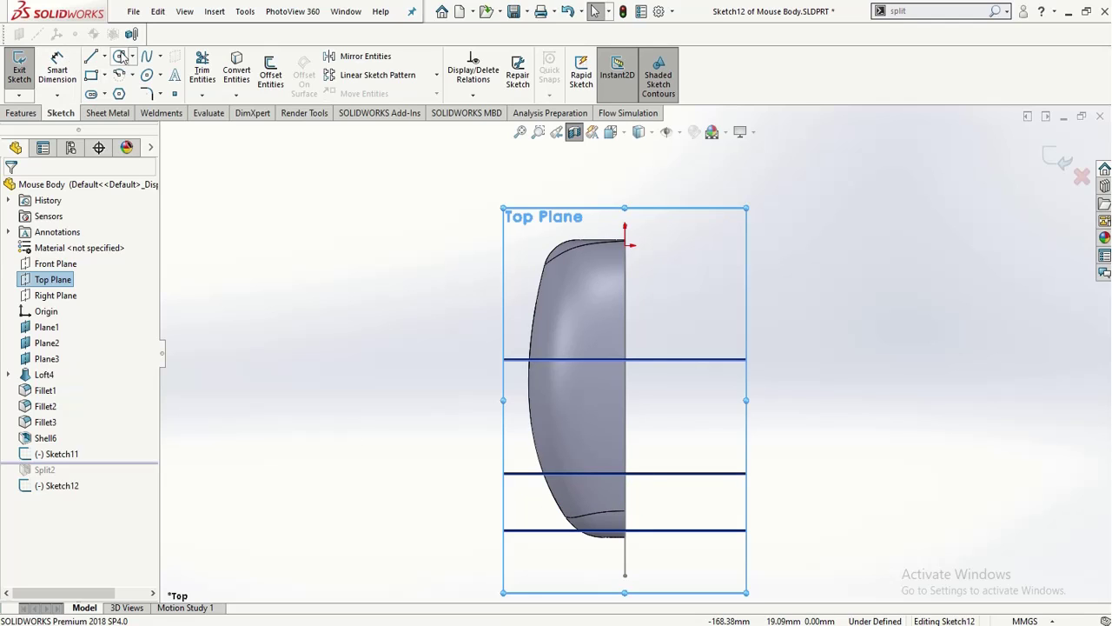
- Sketch two circles centred on the body's lengthwise centre line, radii about 8 mm near the far end and 9 mm near the origin
click(119, 56)
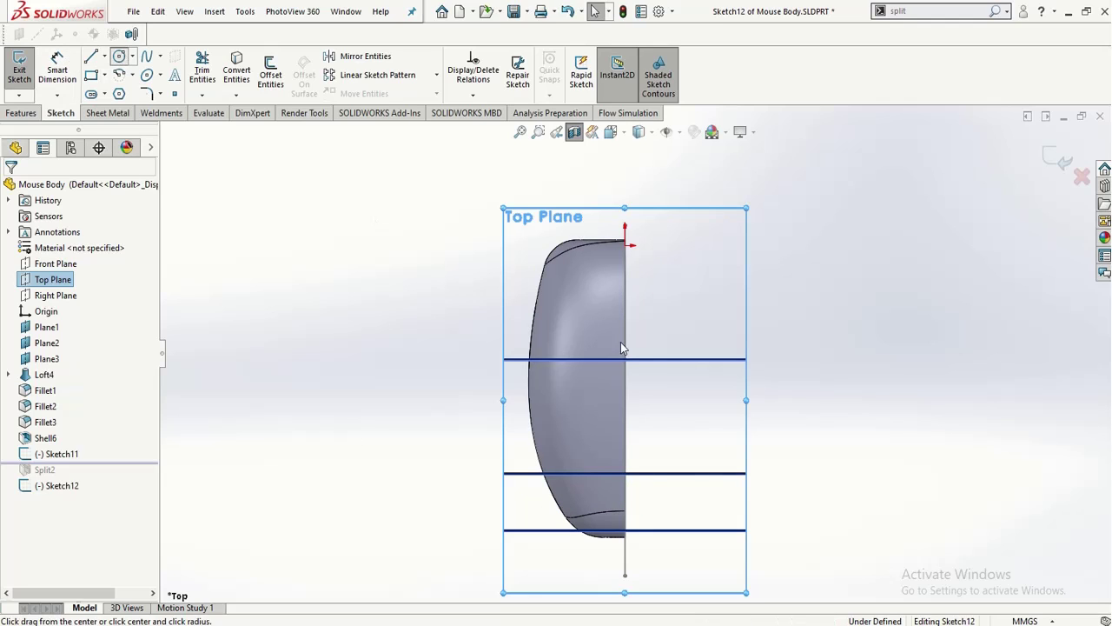
click(625, 487)
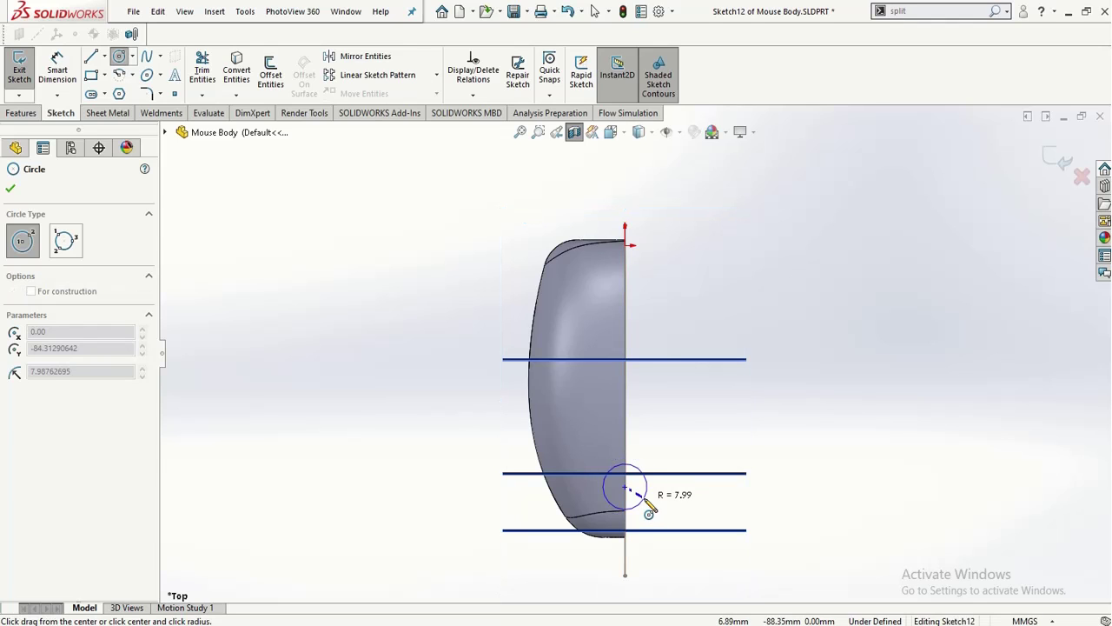
click(646, 495)
click(625, 320)
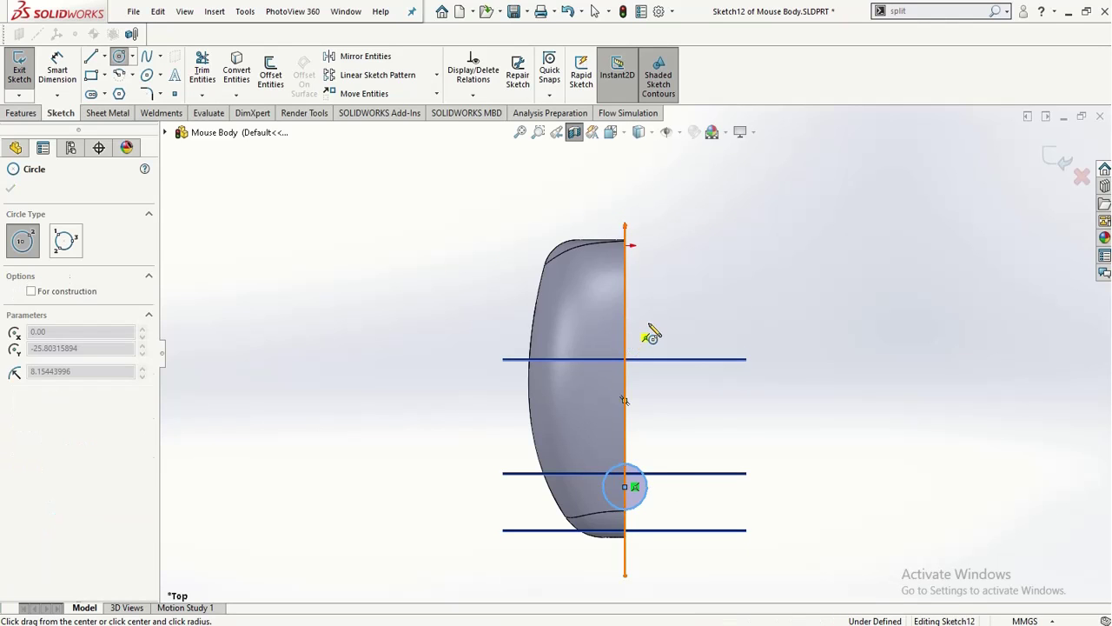
click(648, 328)
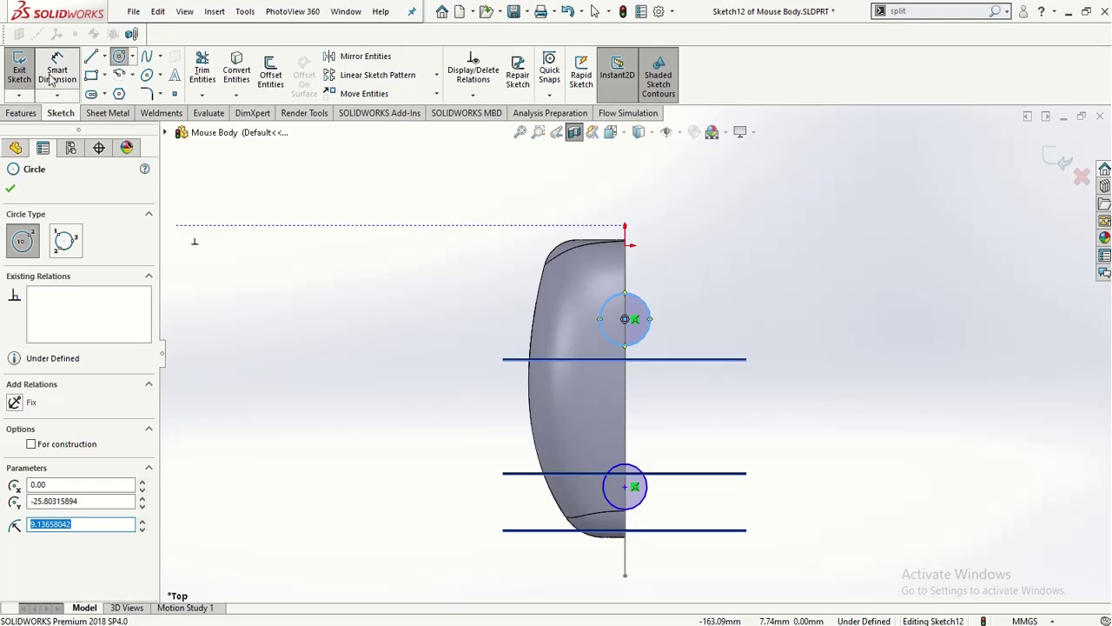
key(Escape)
- Set the diameters of both sketched circles to 10 mm
click(650, 320)
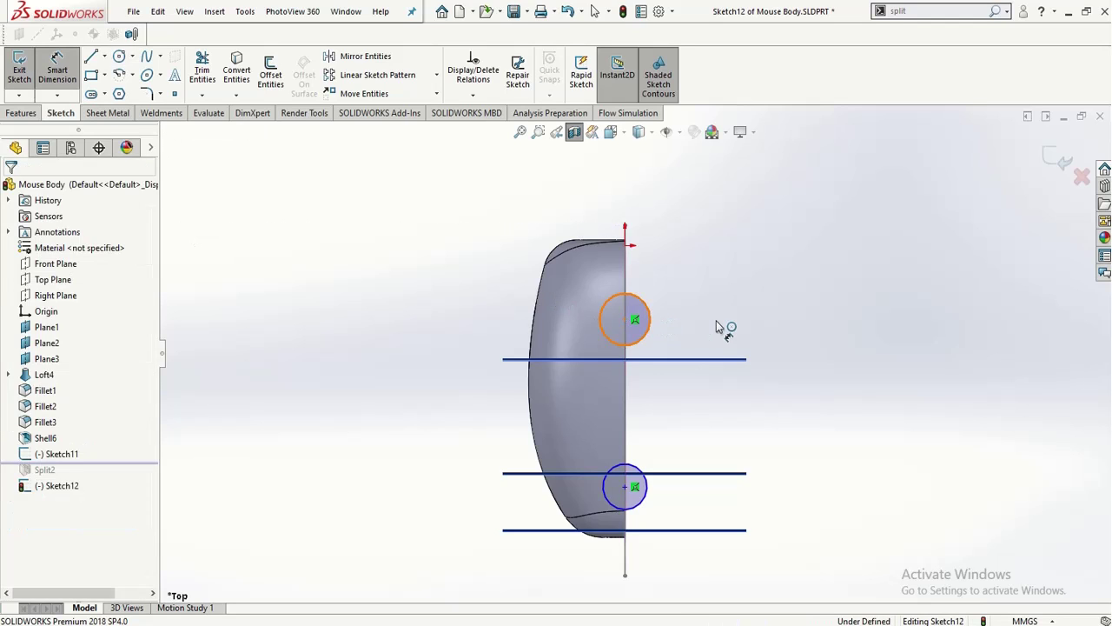
click(727, 322)
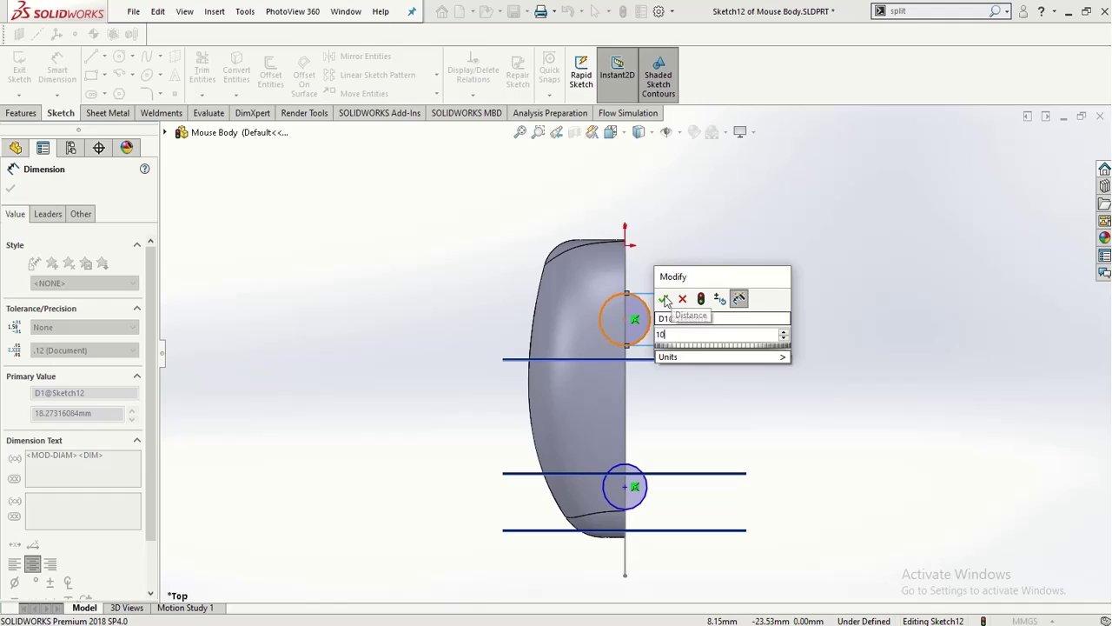
key(Return)
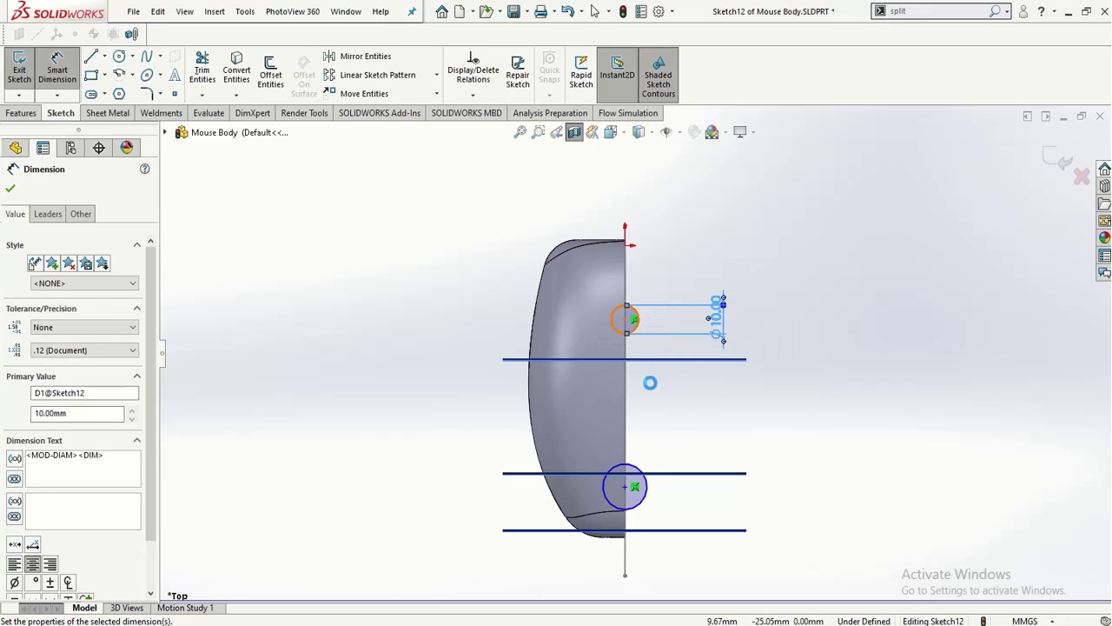
click(644, 476)
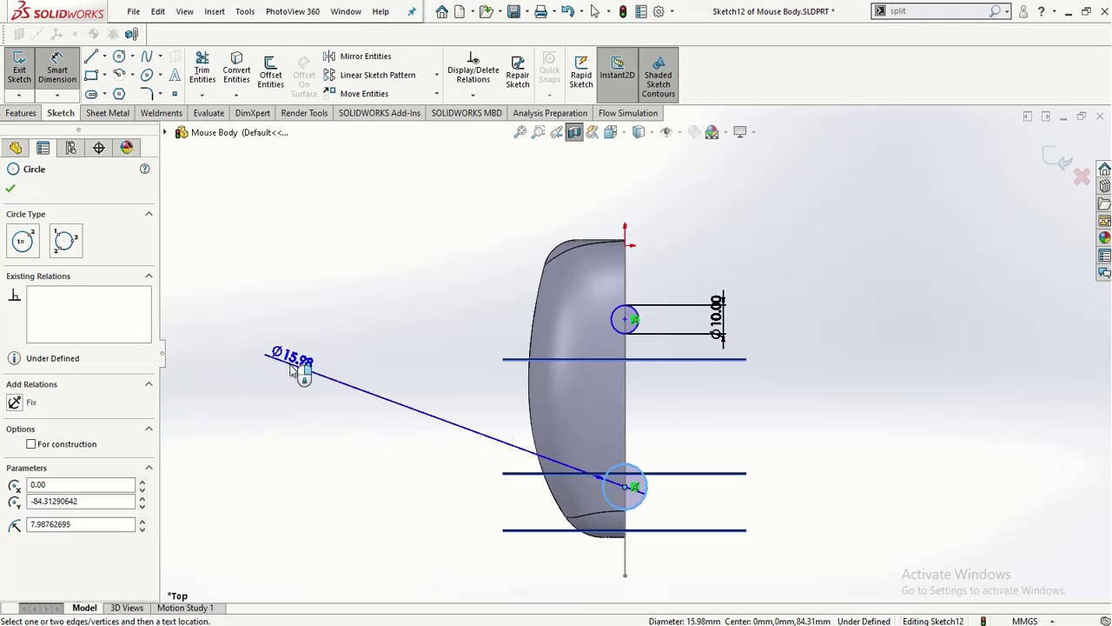
click(467, 497)
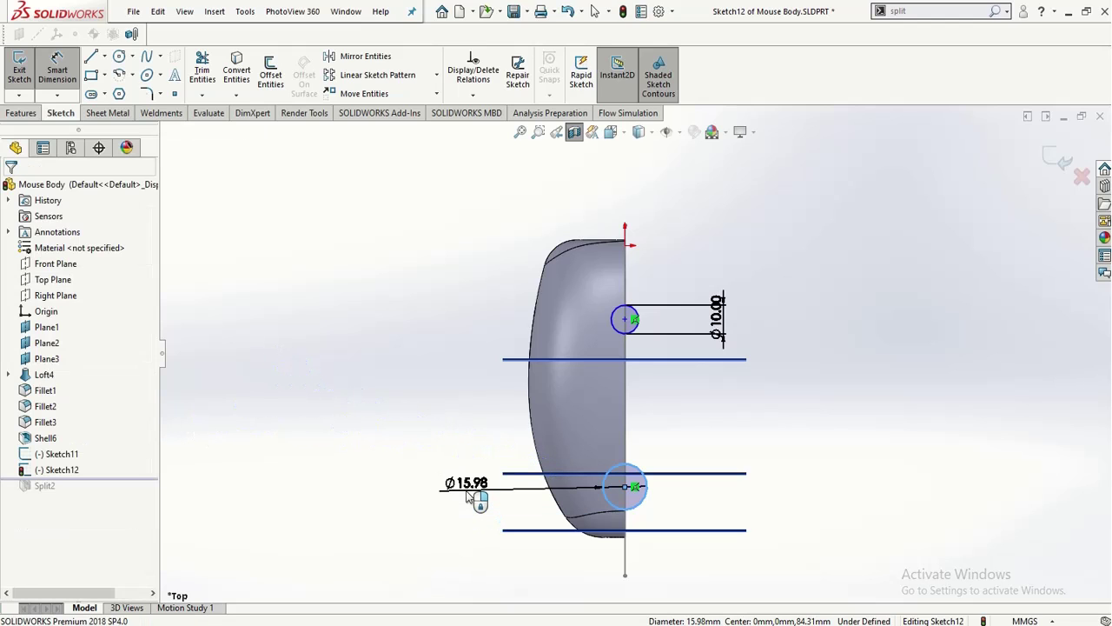
text(10)
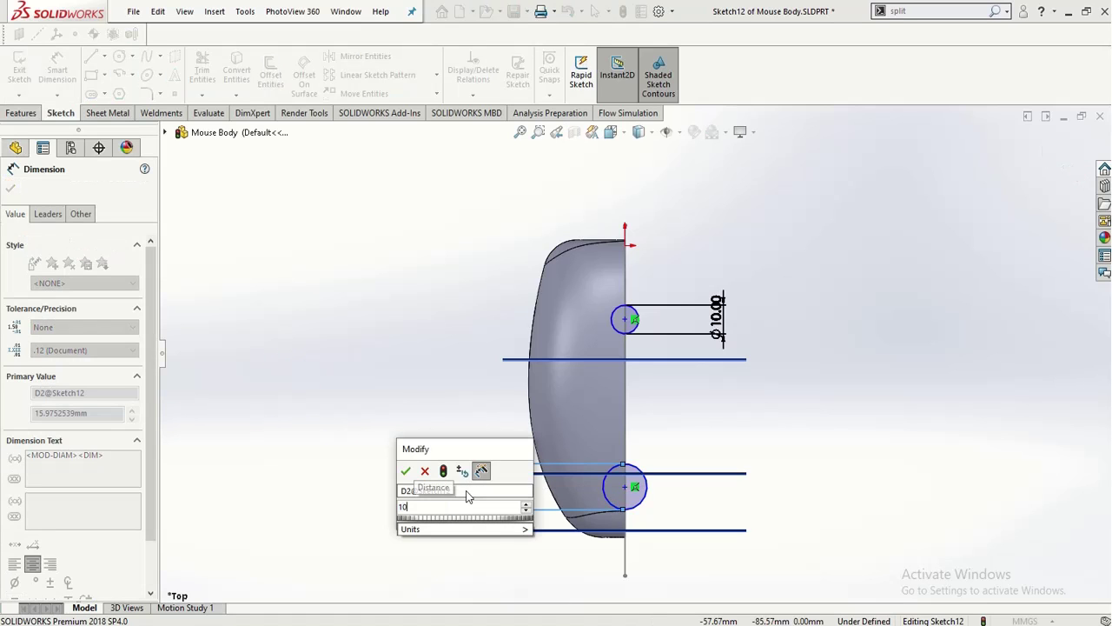
key(Return)
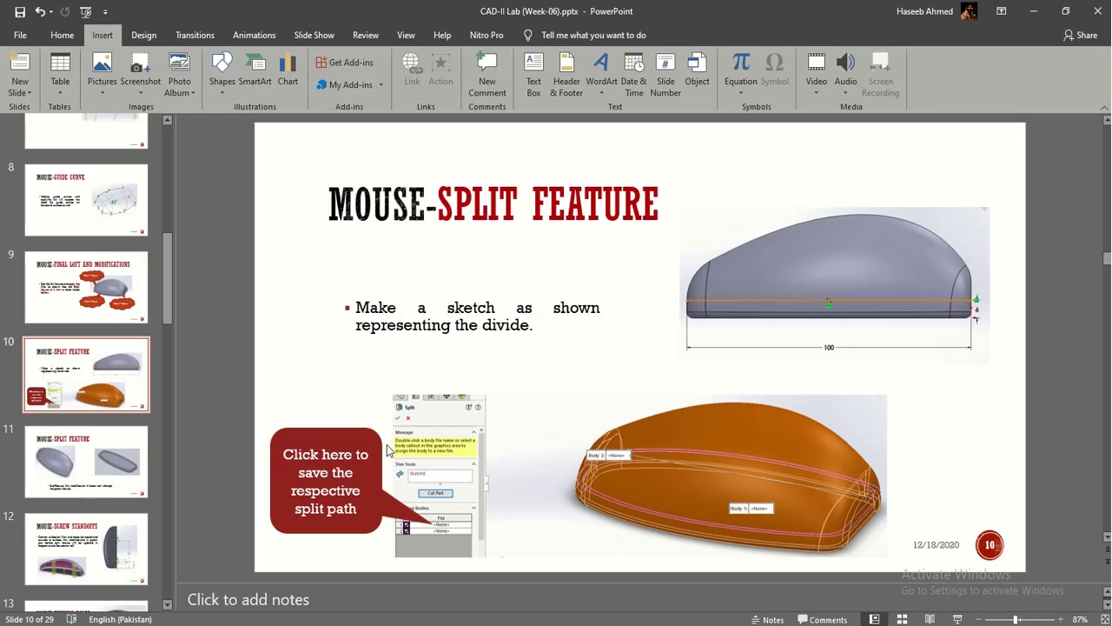
- Consult the Mouse-Screw Standoffs slide in PowerPoint, and in SOLIDWORKS set the centre of the circle nearer the origin 15 mm from the adjacent end edge
scroll(389, 449, down, 2)
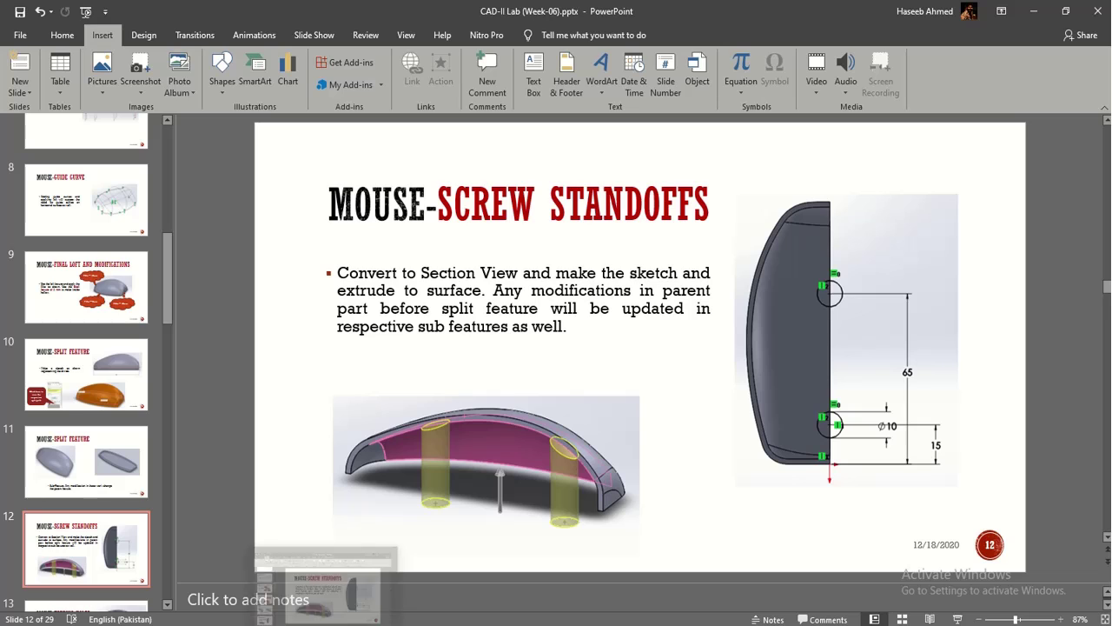
click(391, 623)
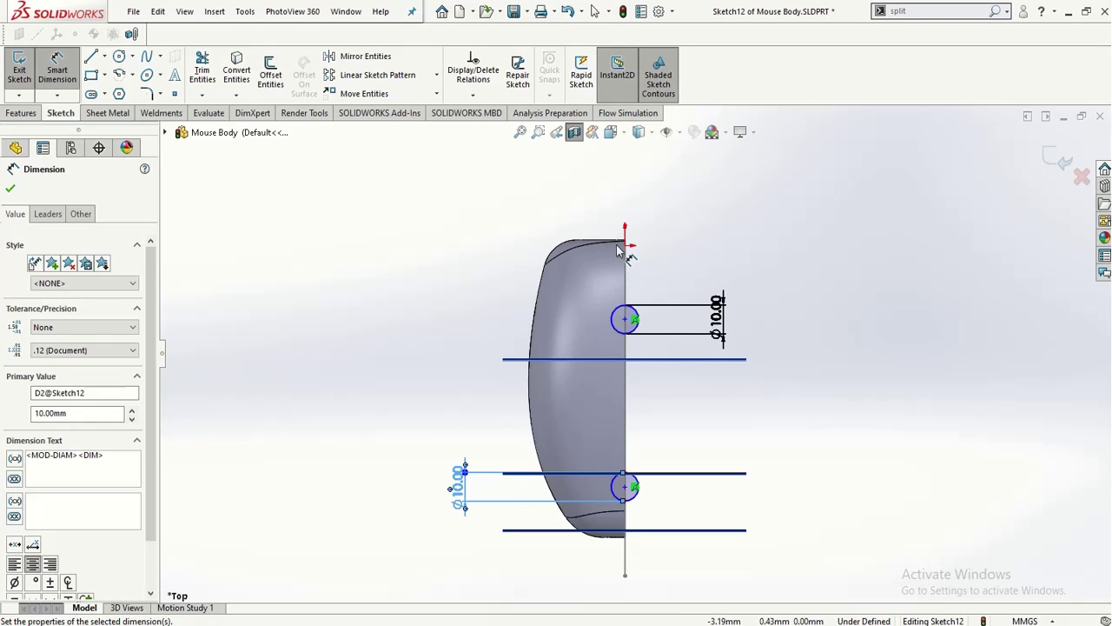
scroll(613, 258, down, 1)
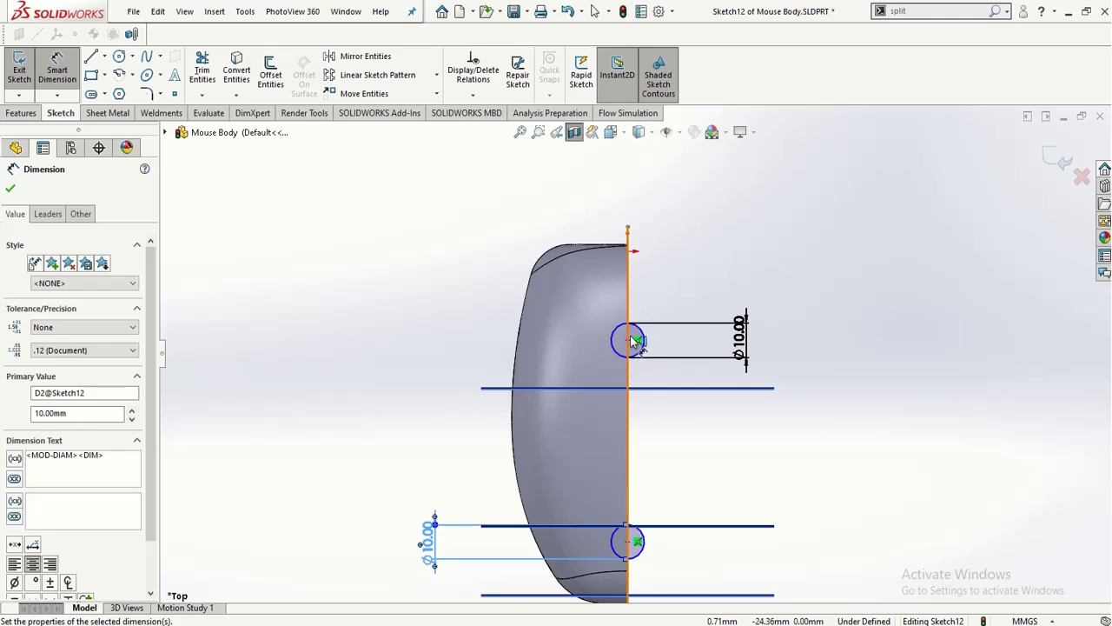
click(628, 342)
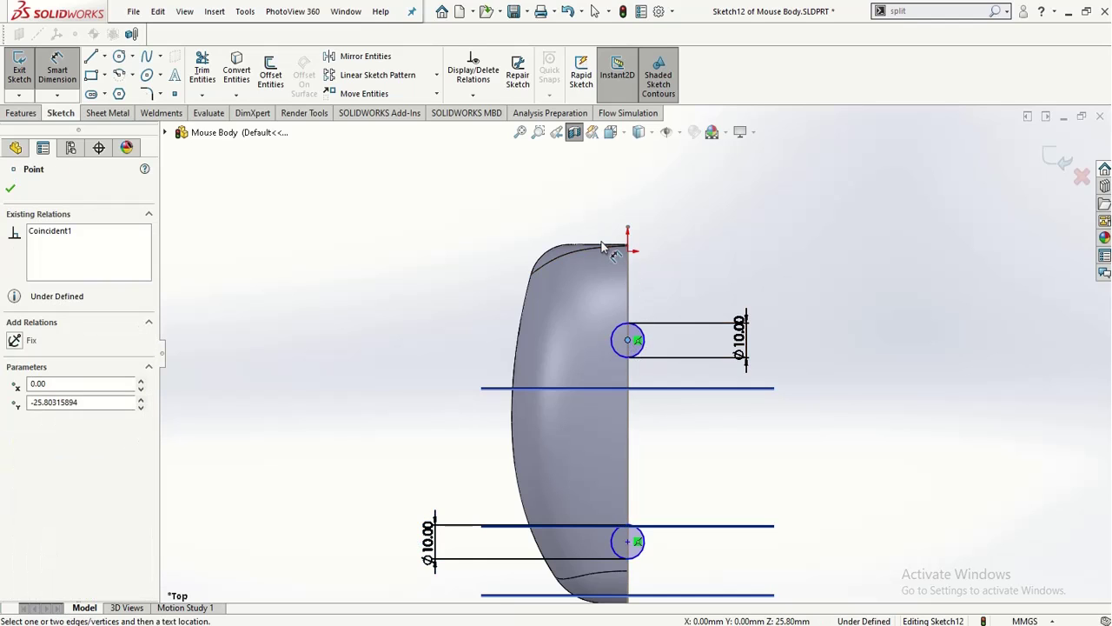
click(603, 248)
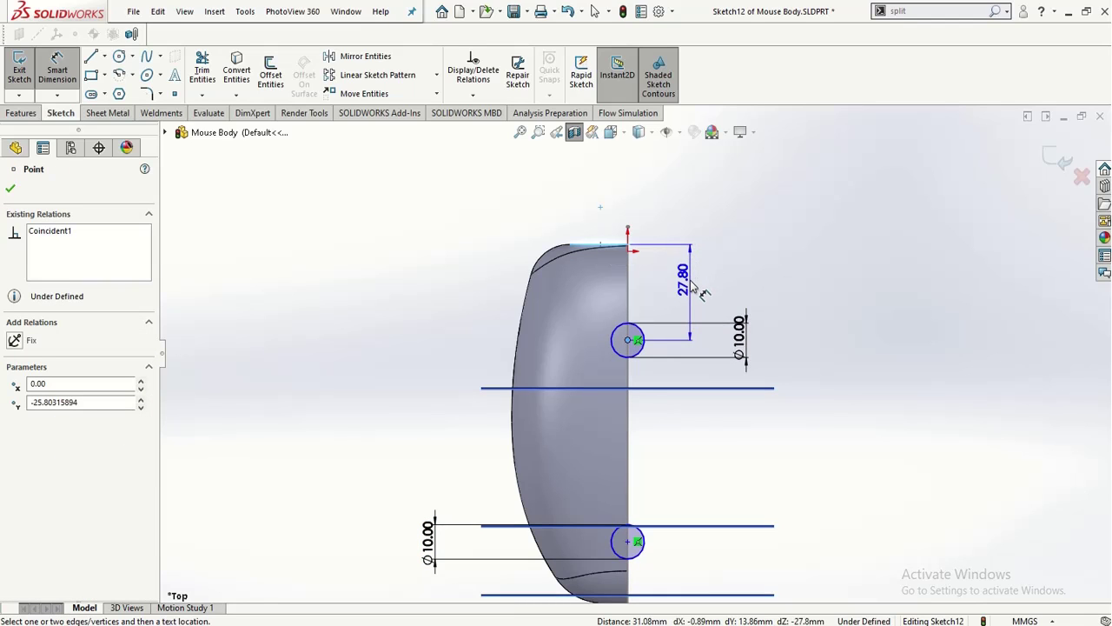
click(693, 289)
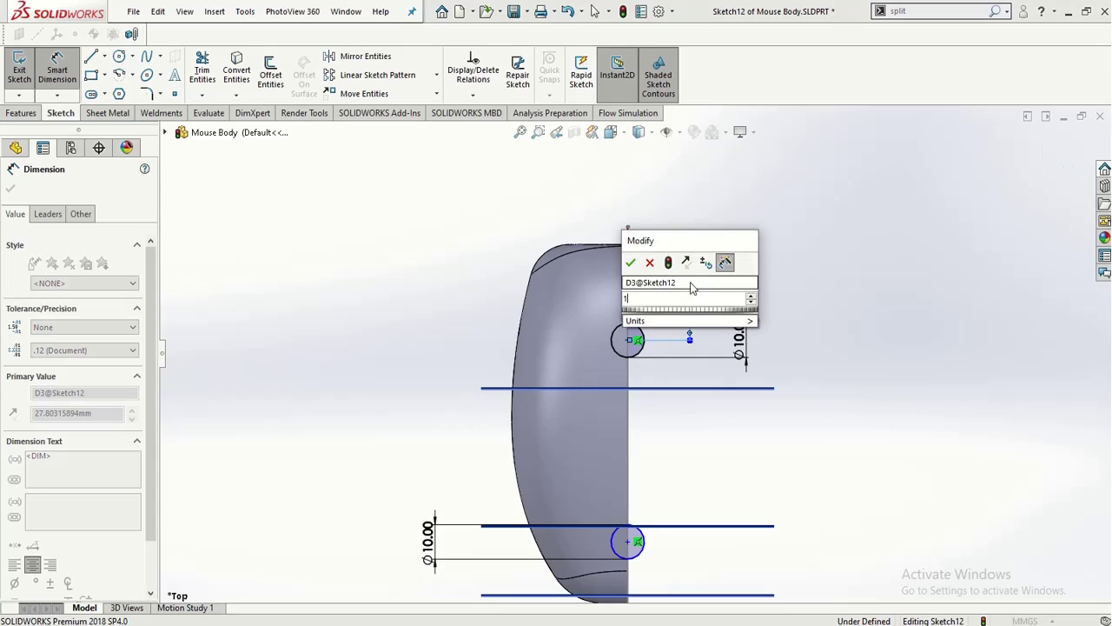
text(15)
click(635, 264)
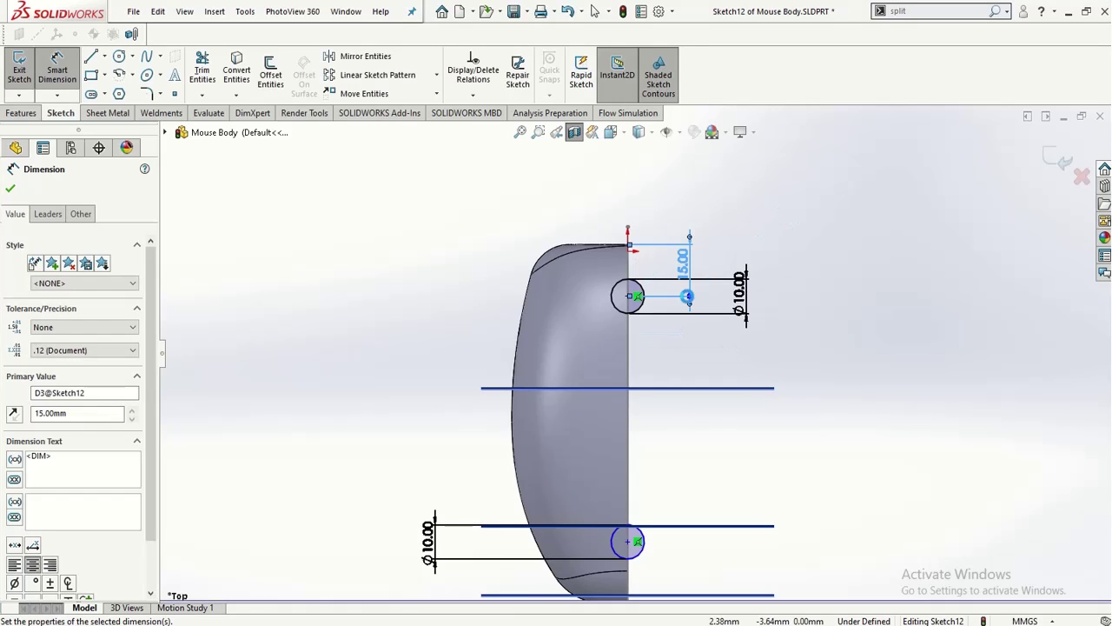
click(652, 287)
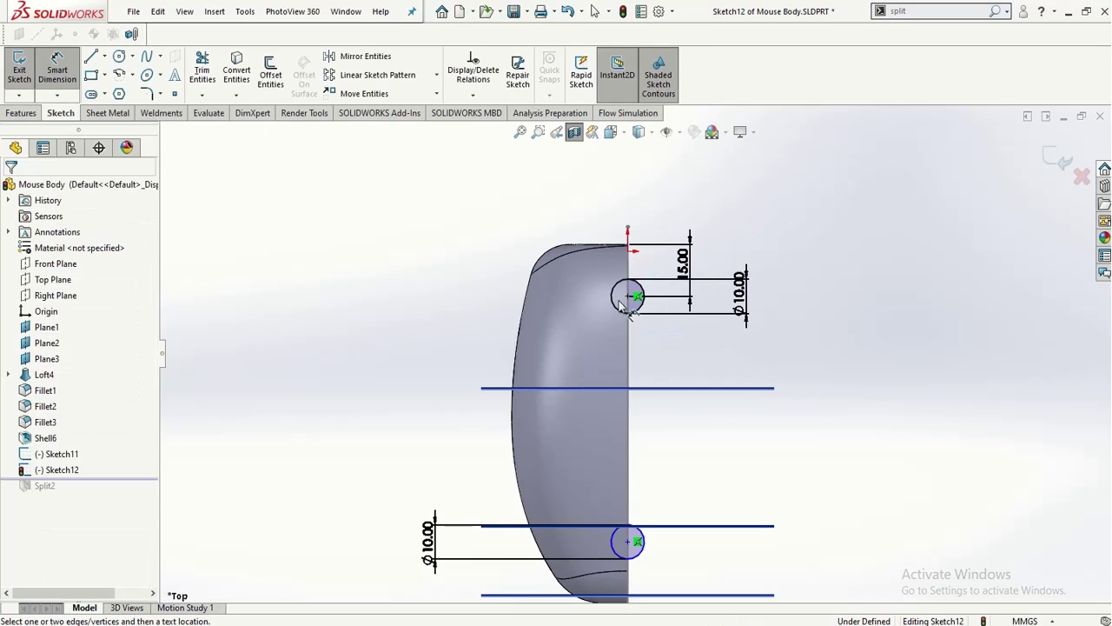
- Set the centre of the circle farther from the origin 65 mm from the body's end edge and close the sketch
click(609, 247)
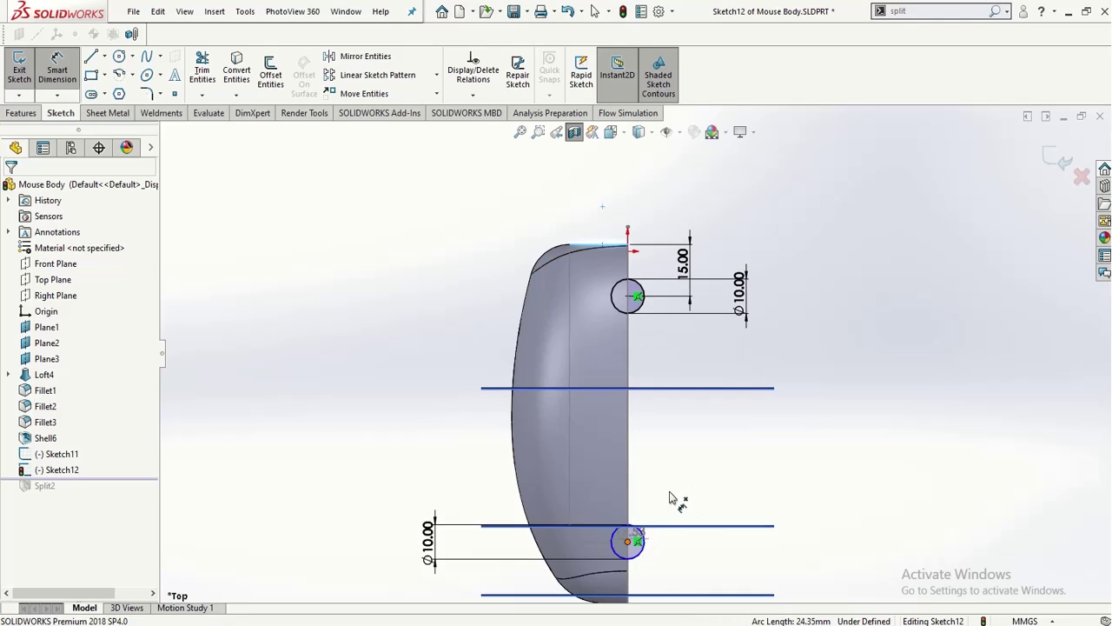
click(630, 541)
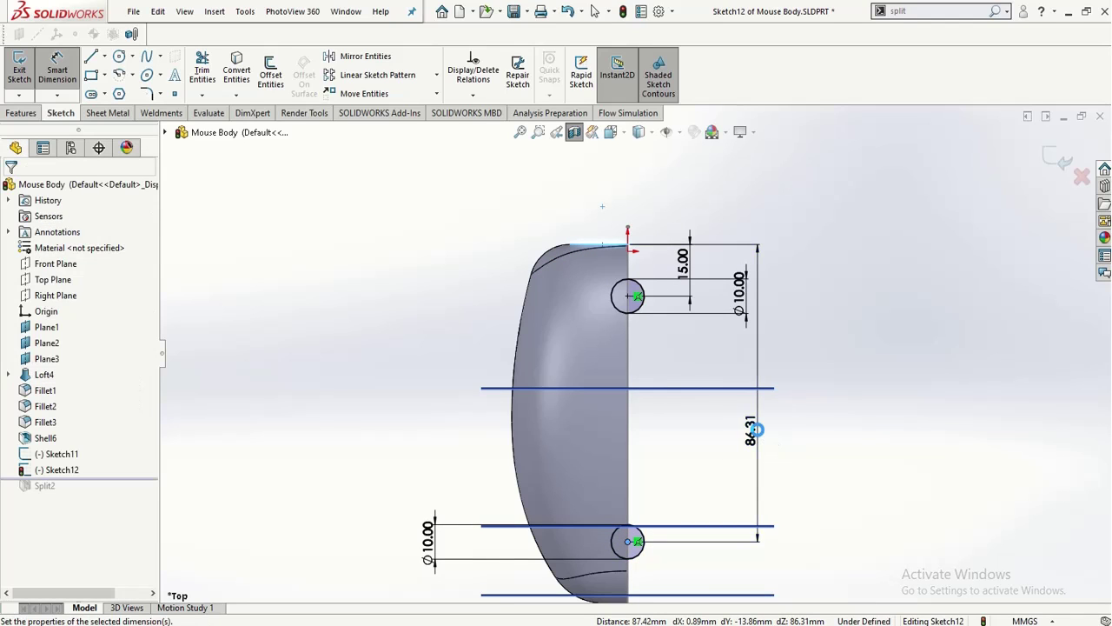
click(757, 429)
text(65)
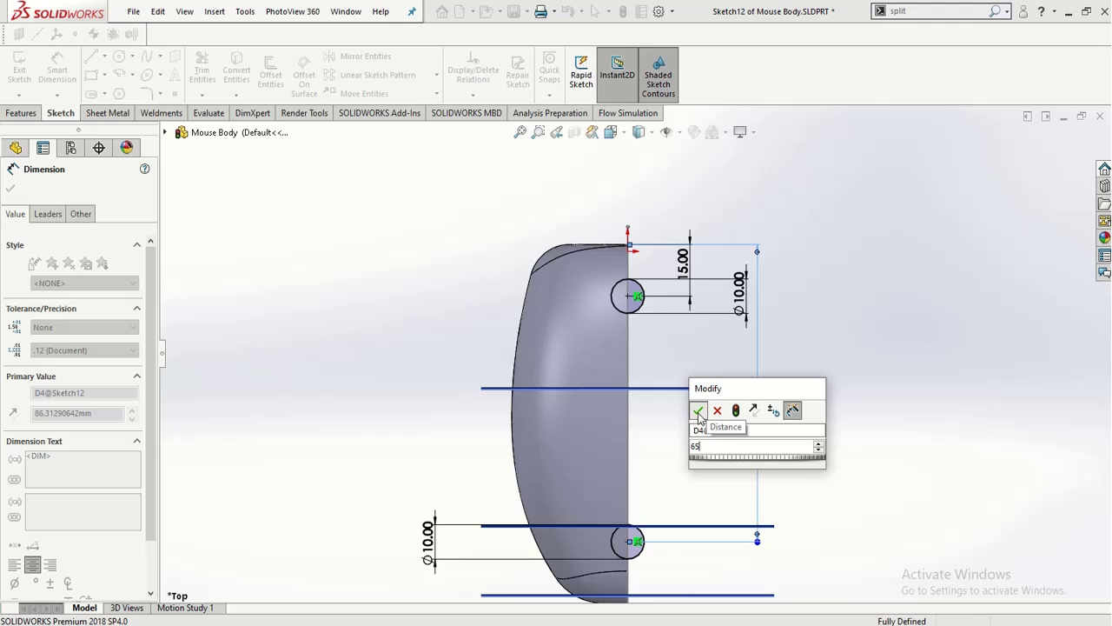
click(701, 409)
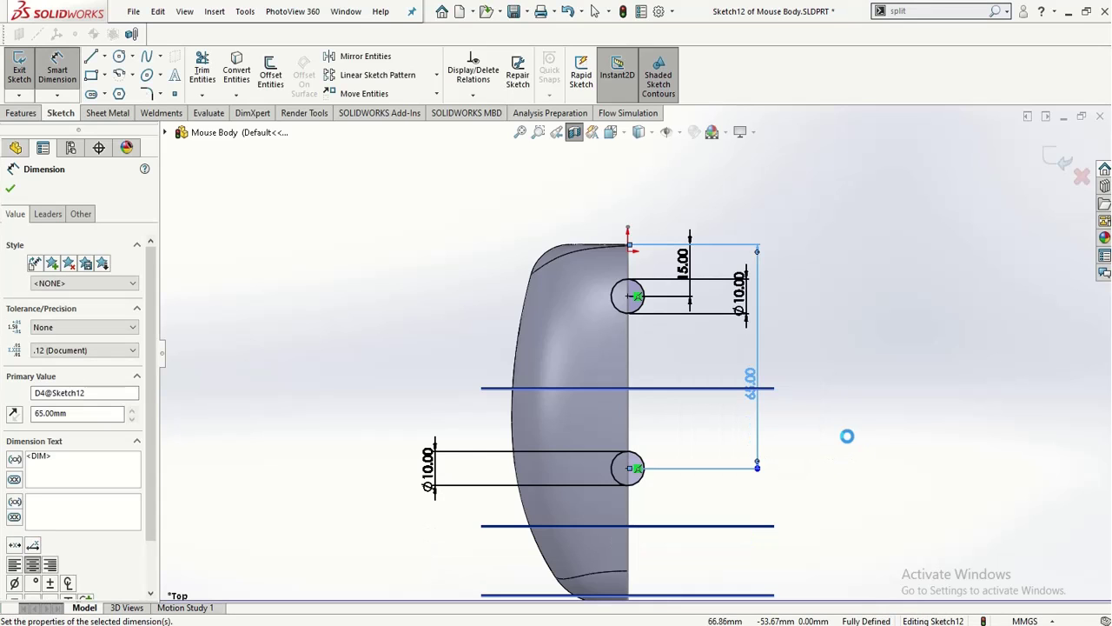
click(829, 439)
scroll(383, 246, up, 1)
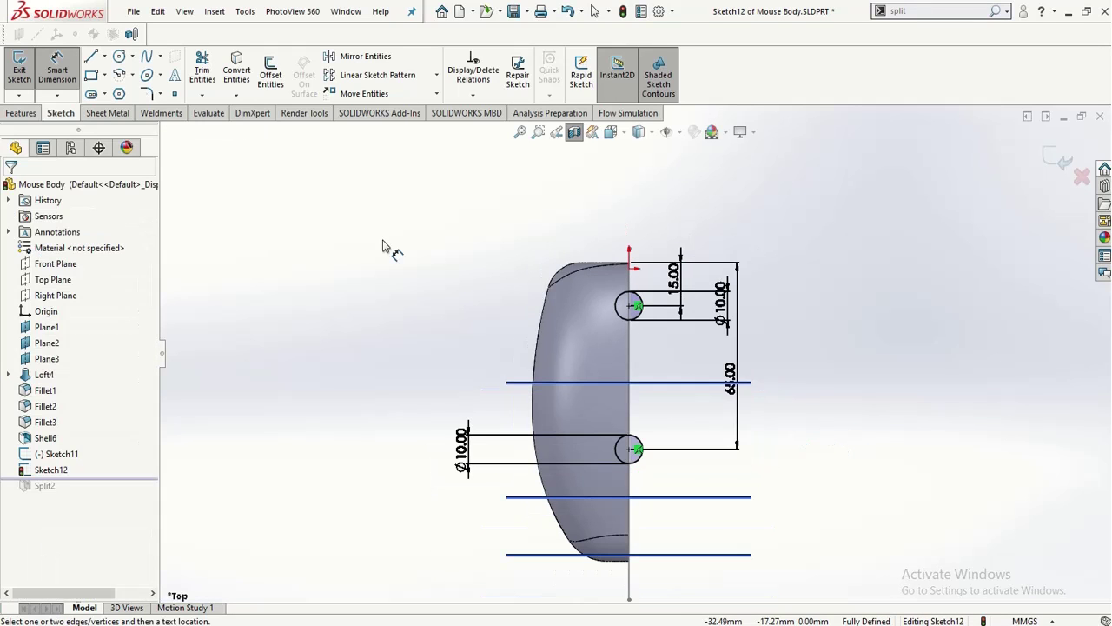
click(14, 78)
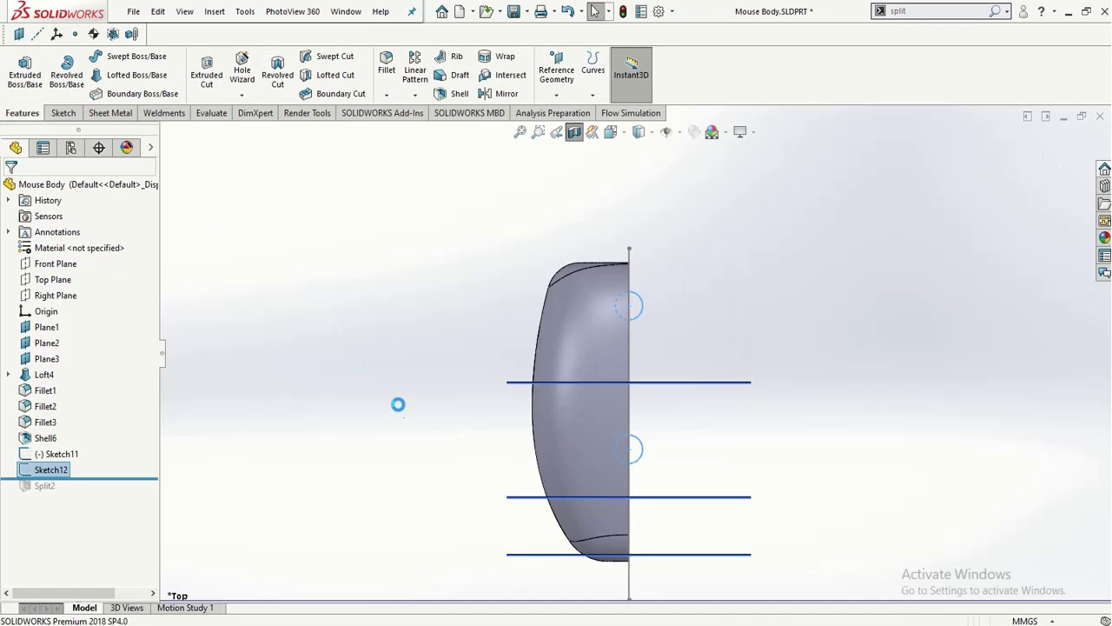
- Start a Boss-Extrude of the two-circle sketch upward into the body with a blind depth of 30 mm
mouse_move(385, 325)
middle_down()
mouse_move(370, 263)
mouse_move(340, 217)
mouse_move(322, 226)
mouse_move(455, 359)
mouse_move(363, 340)
middle_up()
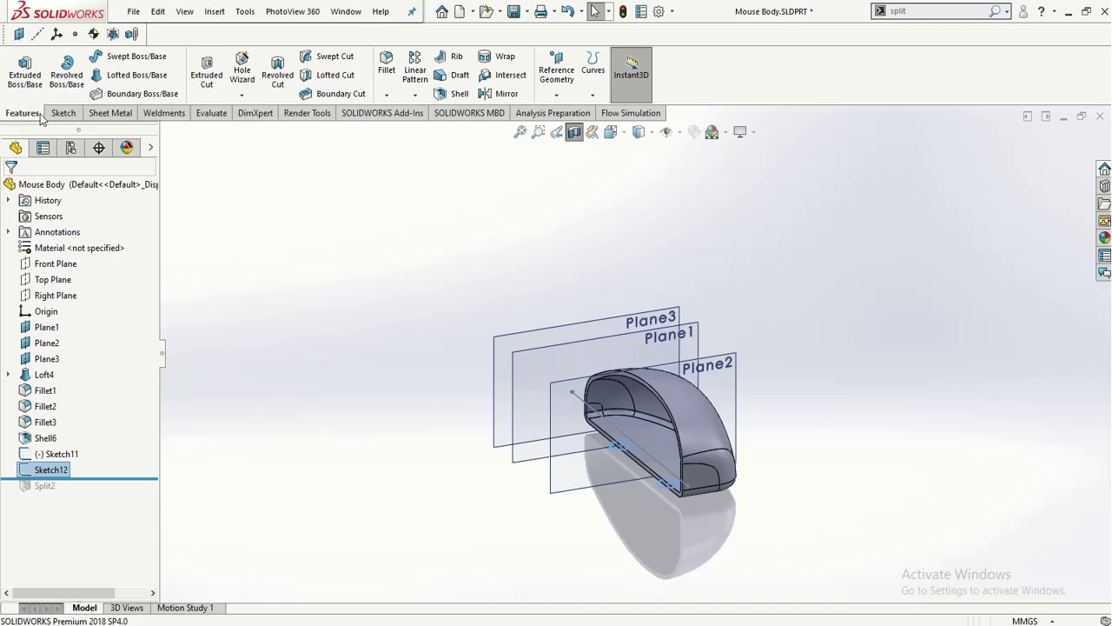
click(27, 63)
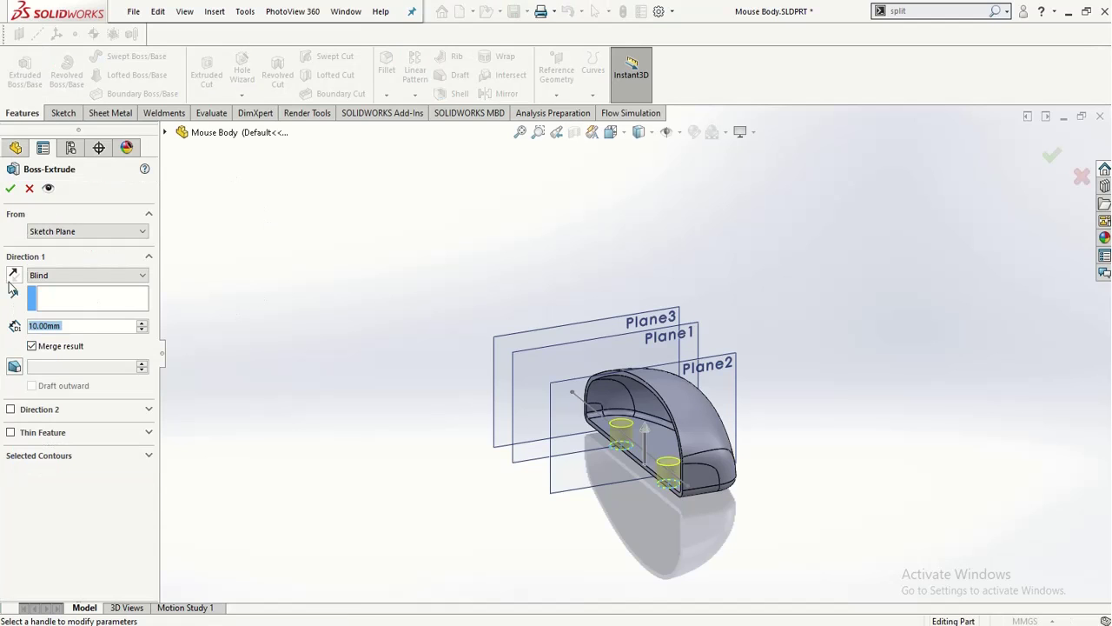
click(142, 323)
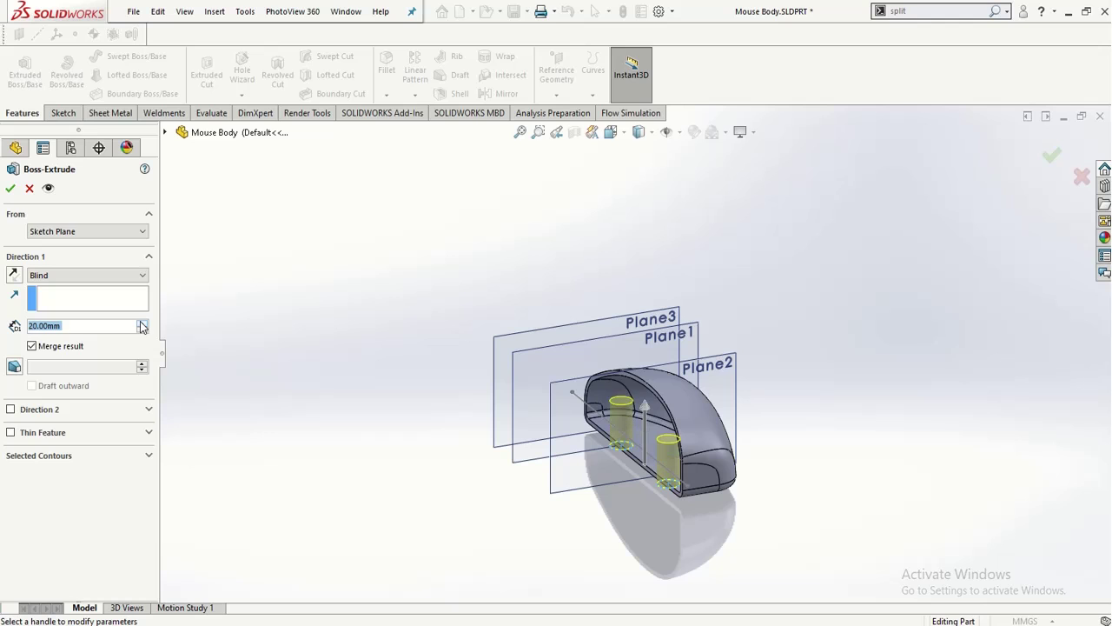
click(141, 322)
middle_drag(214, 338, 278, 273)
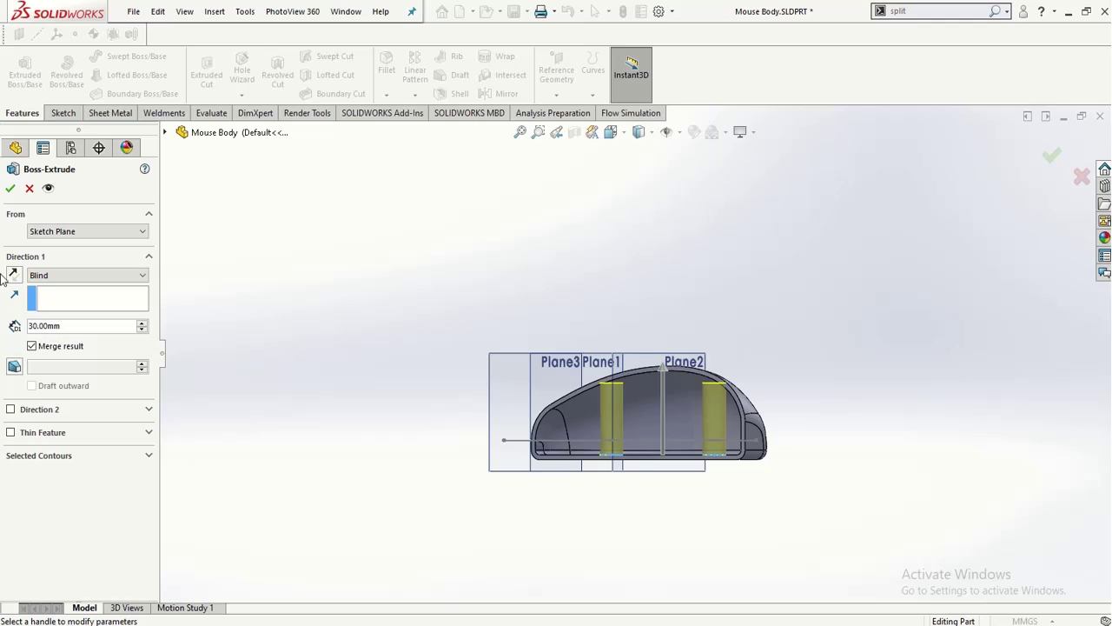
- Try extruding the standoffs Up To Surface, choosing the shell's inner upper face and then its inner floor face as the target
click(39, 277)
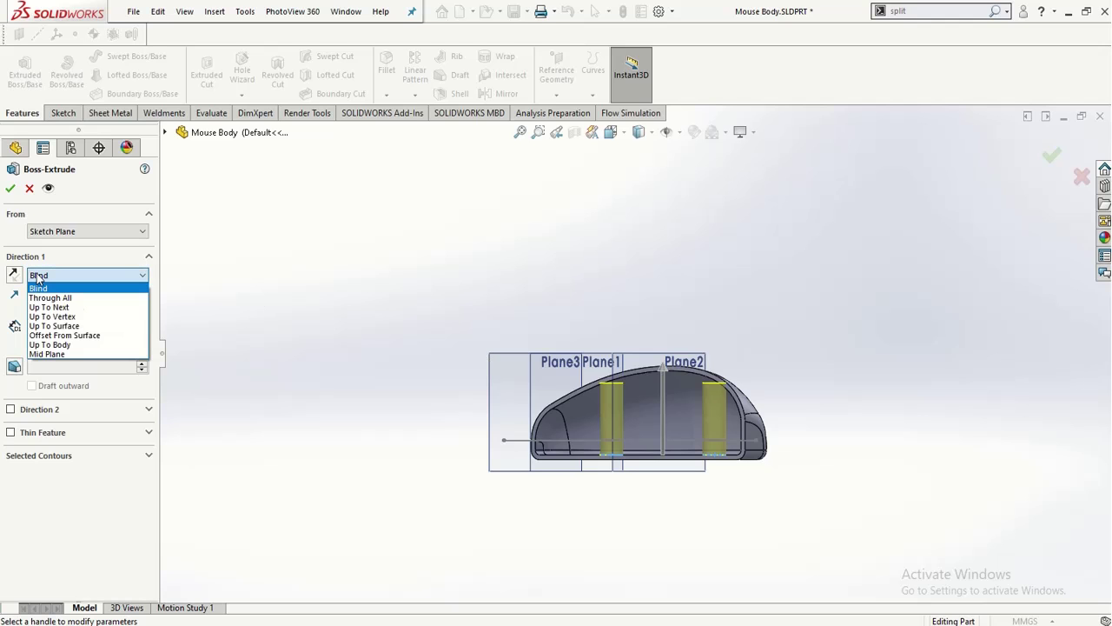
click(54, 326)
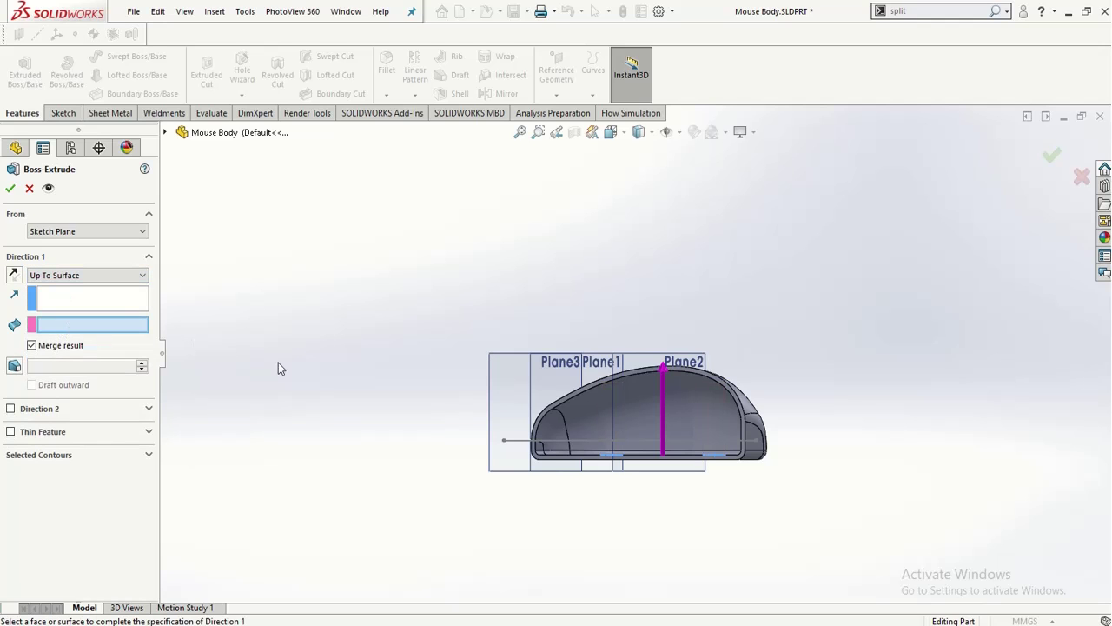
middle_drag(470, 469, 547, 494)
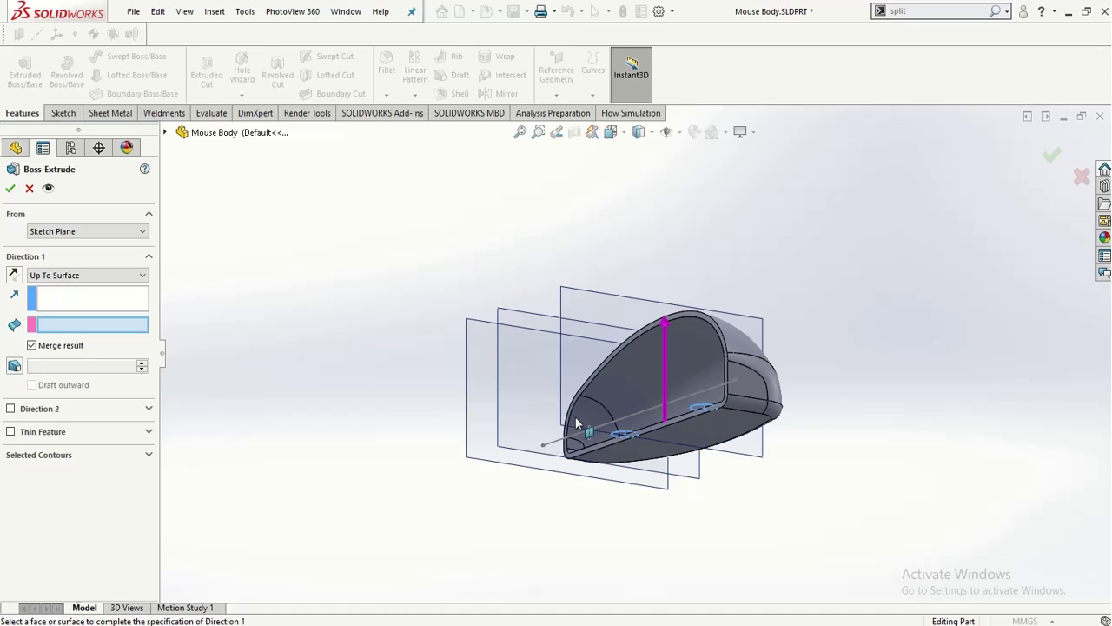
click(619, 370)
middle_drag(305, 392, 332, 499)
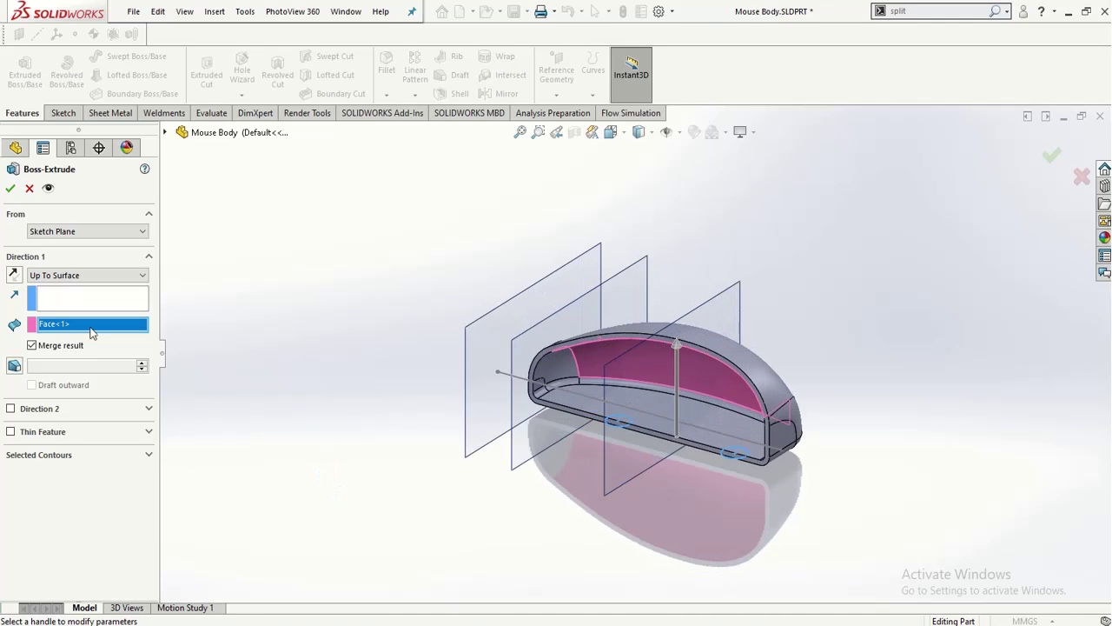
click(635, 429)
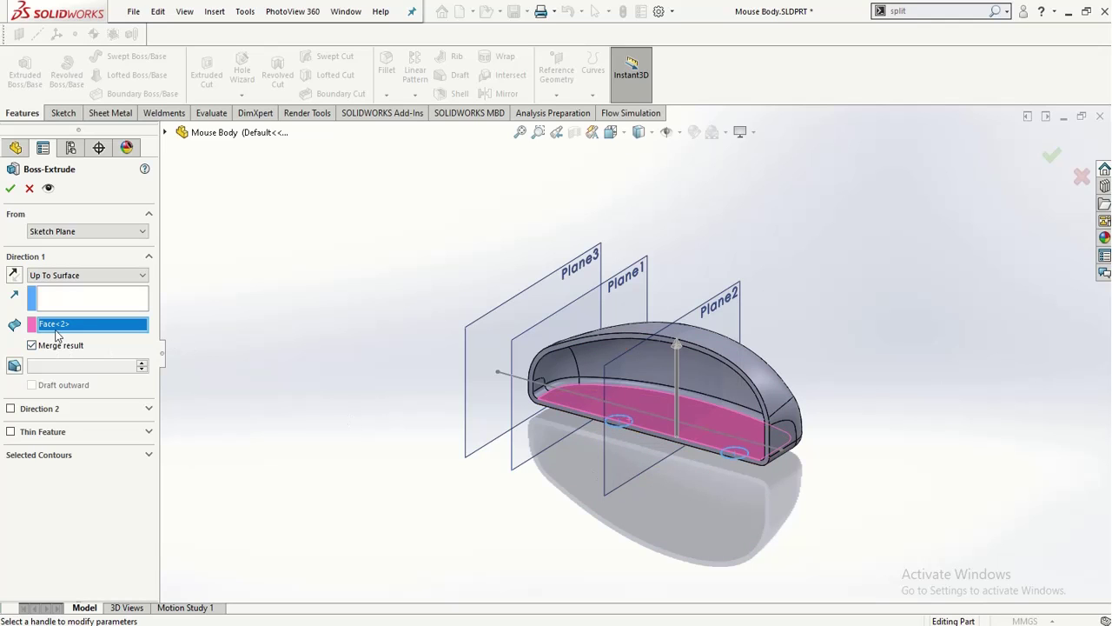
- Try the Up To Vertex end condition for the standoffs, picking a target on the shell's inner upper wall
click(54, 276)
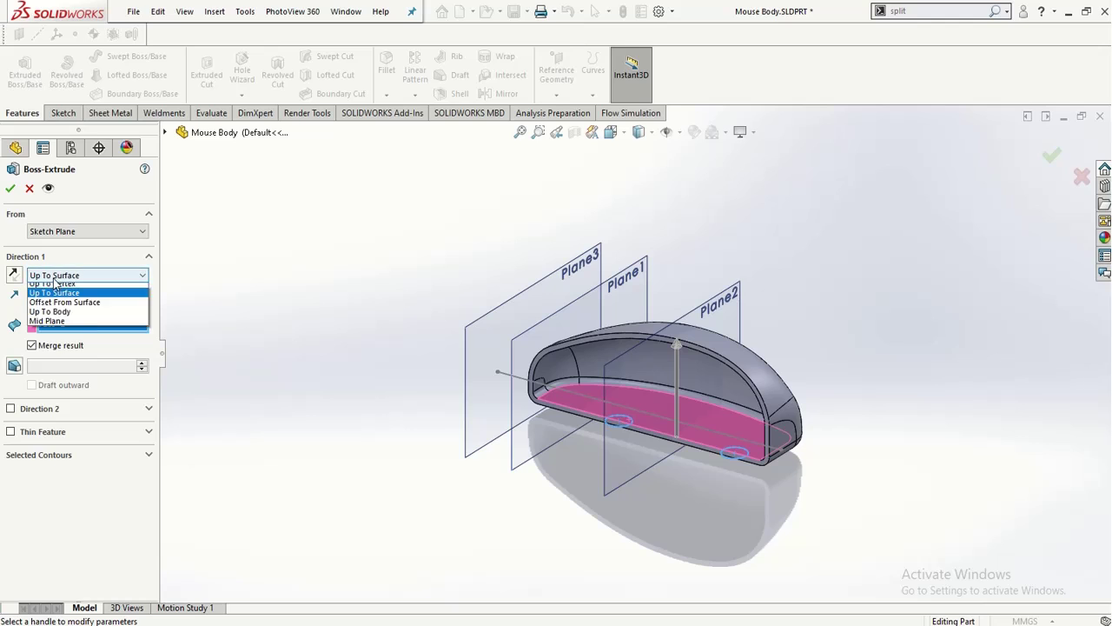
click(77, 326)
click(79, 275)
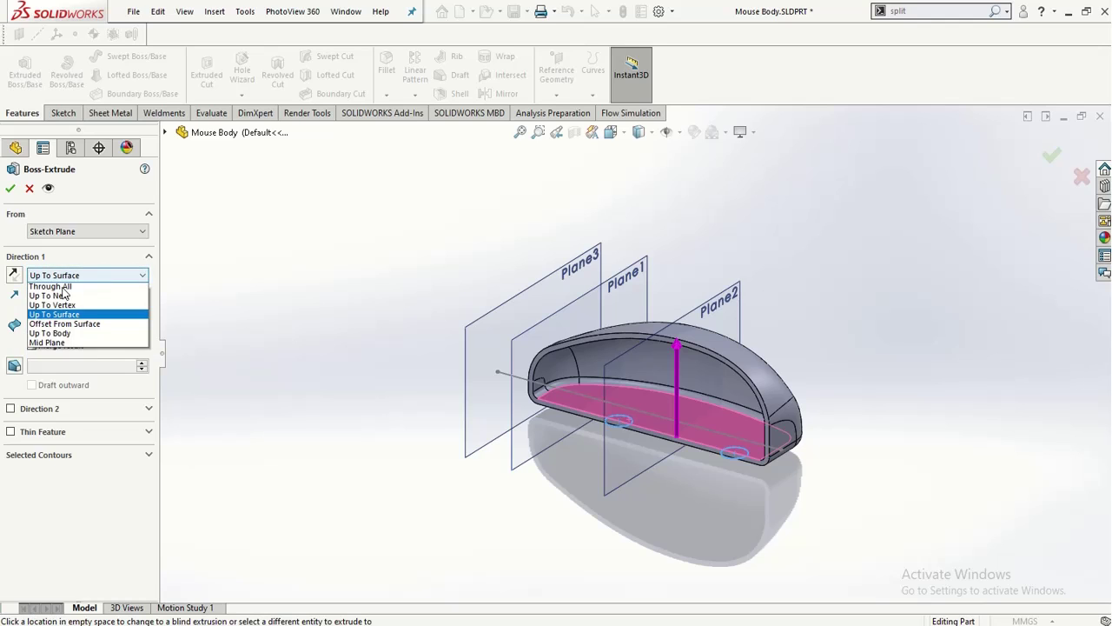
click(71, 316)
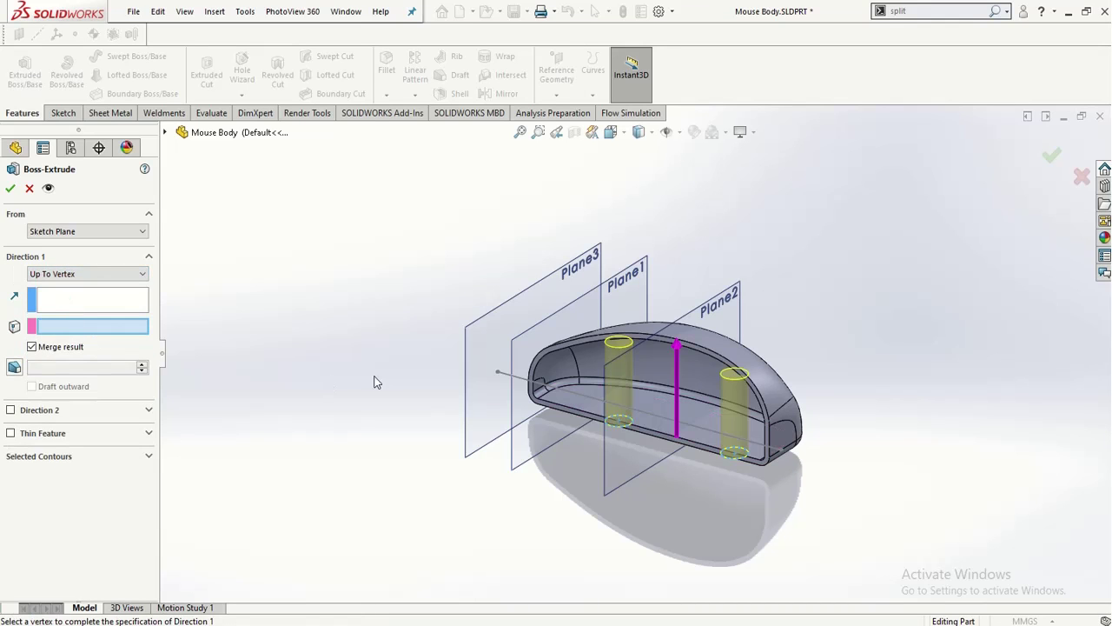
click(63, 299)
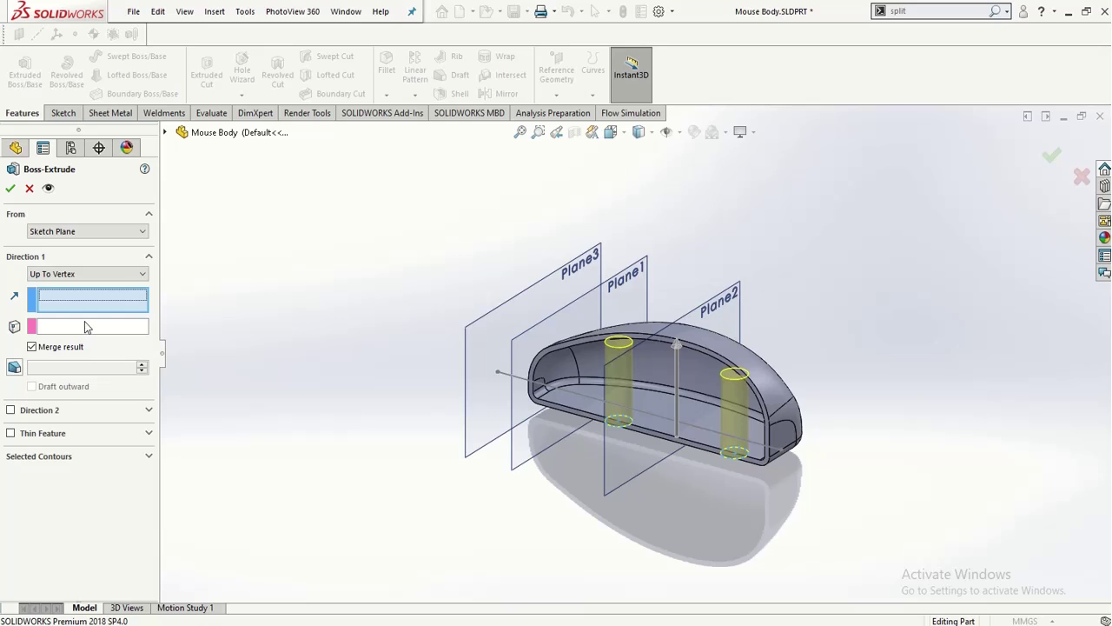
click(87, 326)
middle_drag(298, 380, 298, 310)
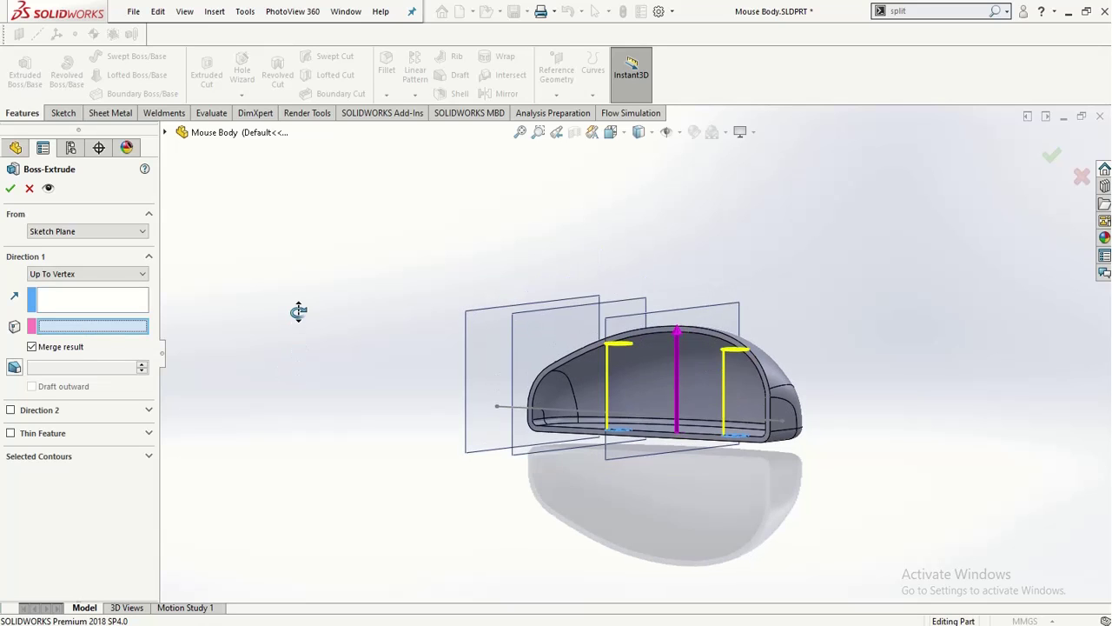
click(646, 339)
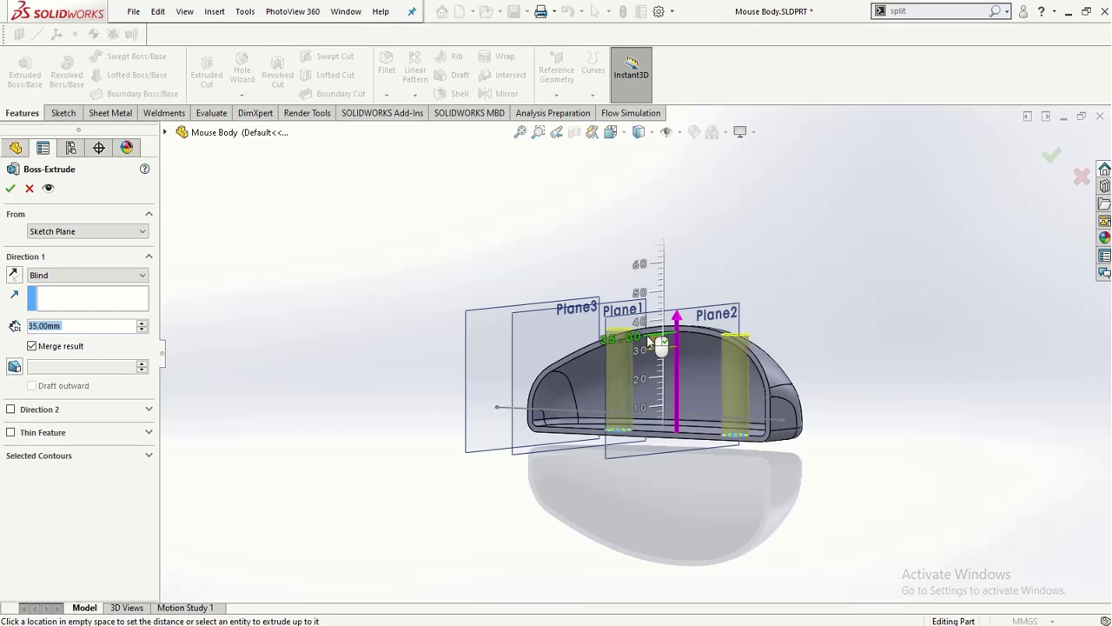
click(71, 300)
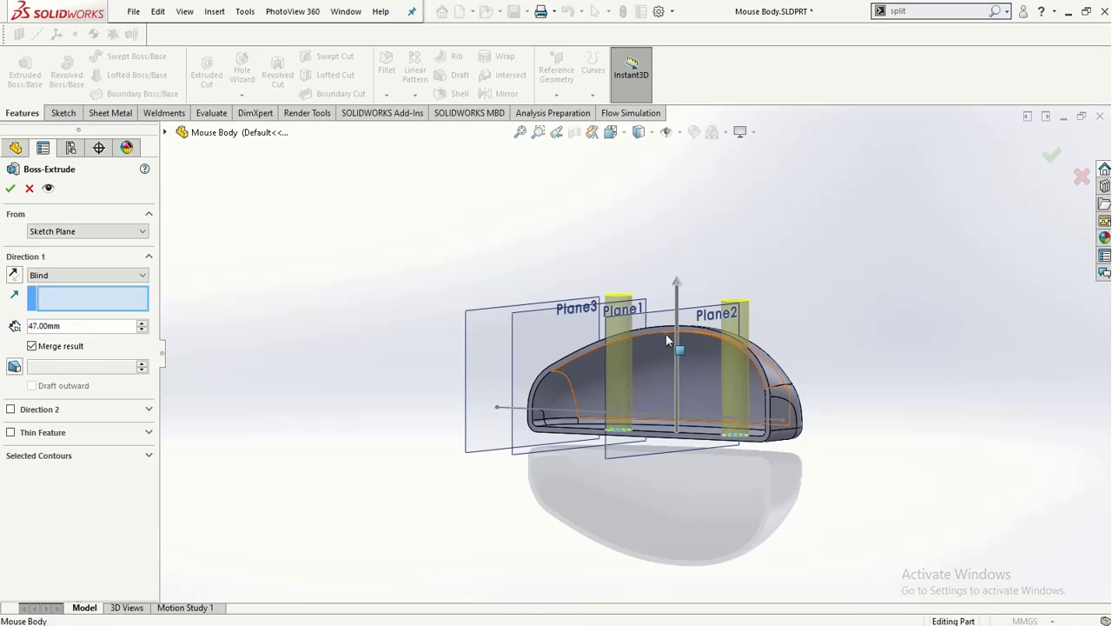
mouse_move(671, 344)
middle_down()
mouse_move(648, 370)
mouse_move(640, 346)
mouse_move(653, 331)
middle_up()
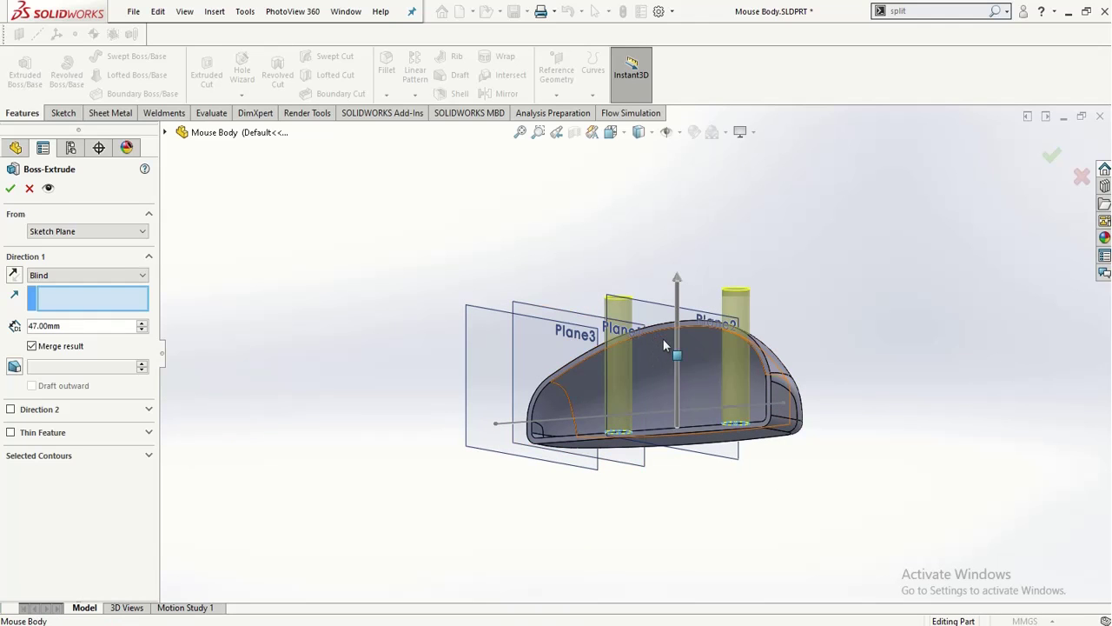
middle_drag(467, 415, 473, 443)
- Retry the Up To Surface and Up To Vertex end conditions on the inner upper wall, with Sketch Plane as the start condition
click(56, 277)
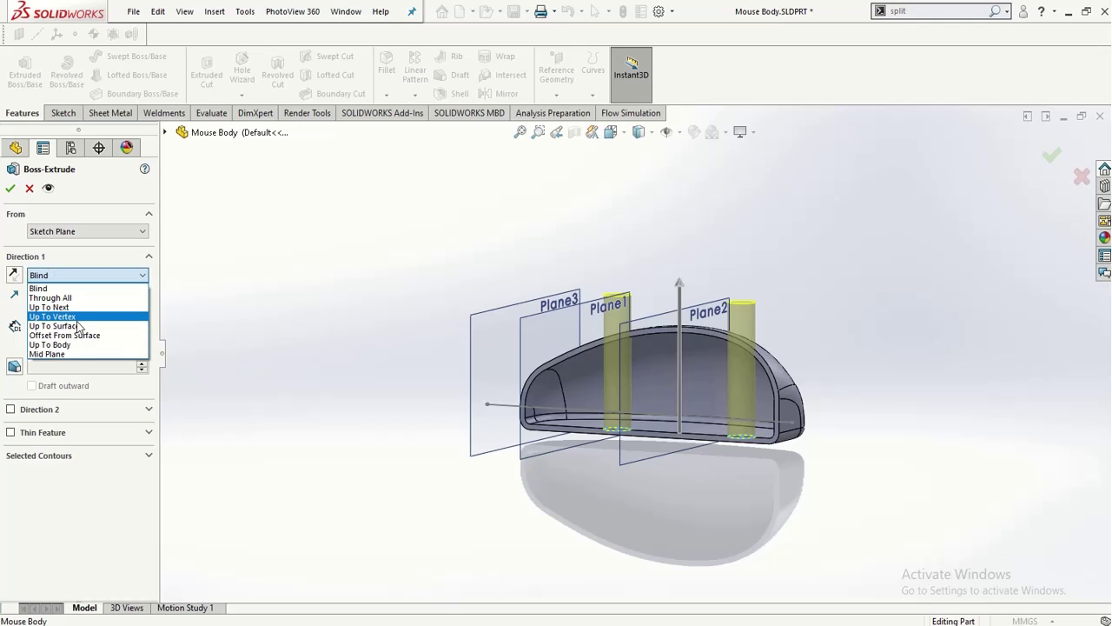
click(78, 325)
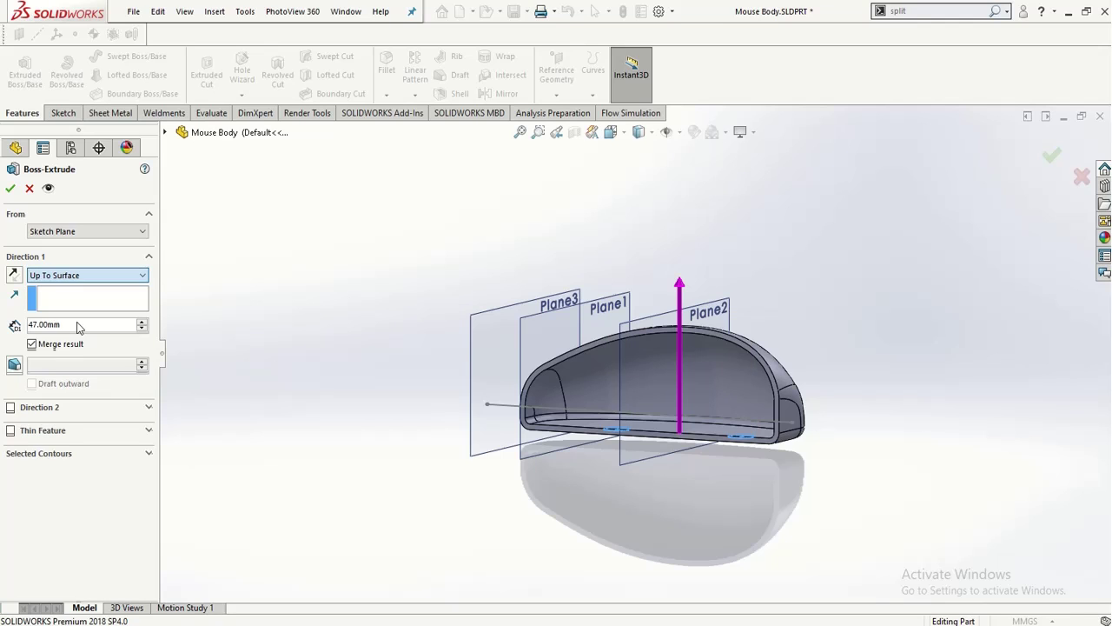
click(595, 353)
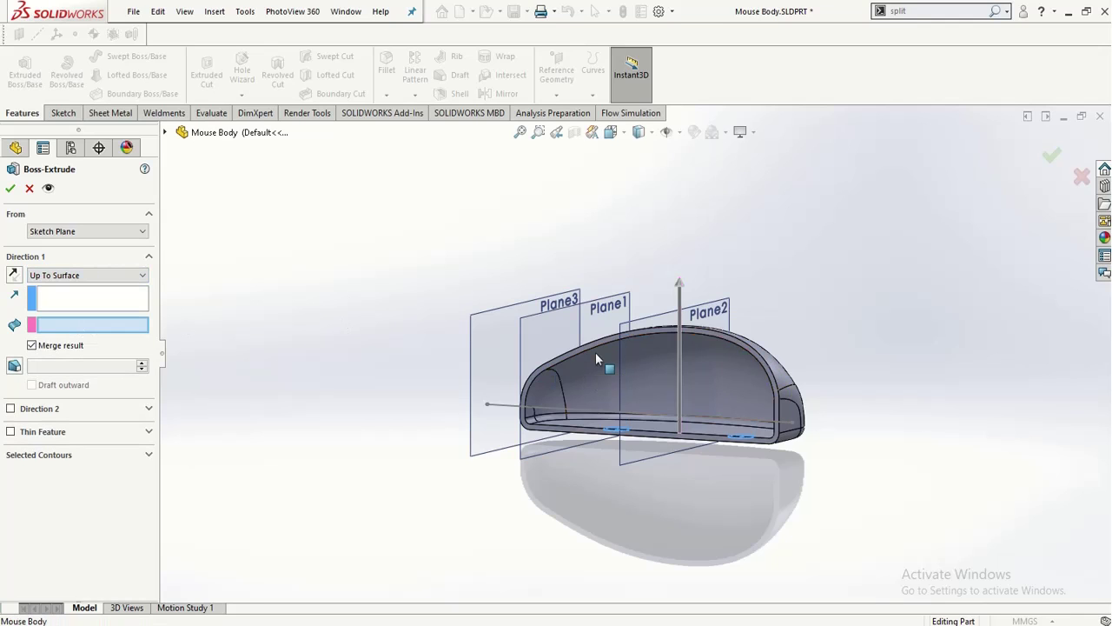
click(59, 275)
click(92, 317)
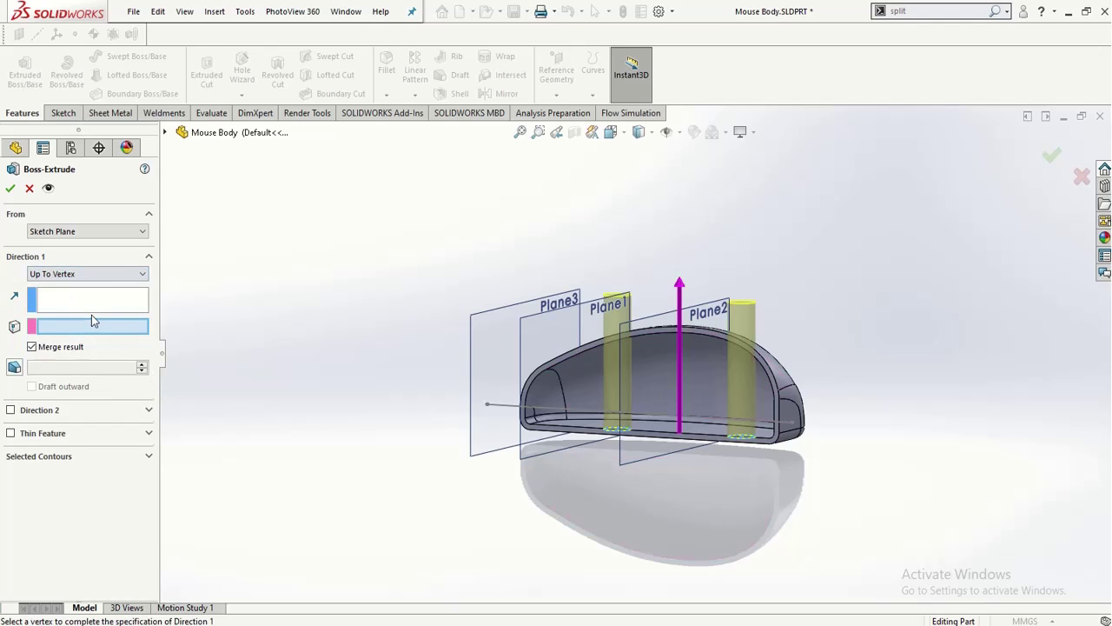
click(674, 334)
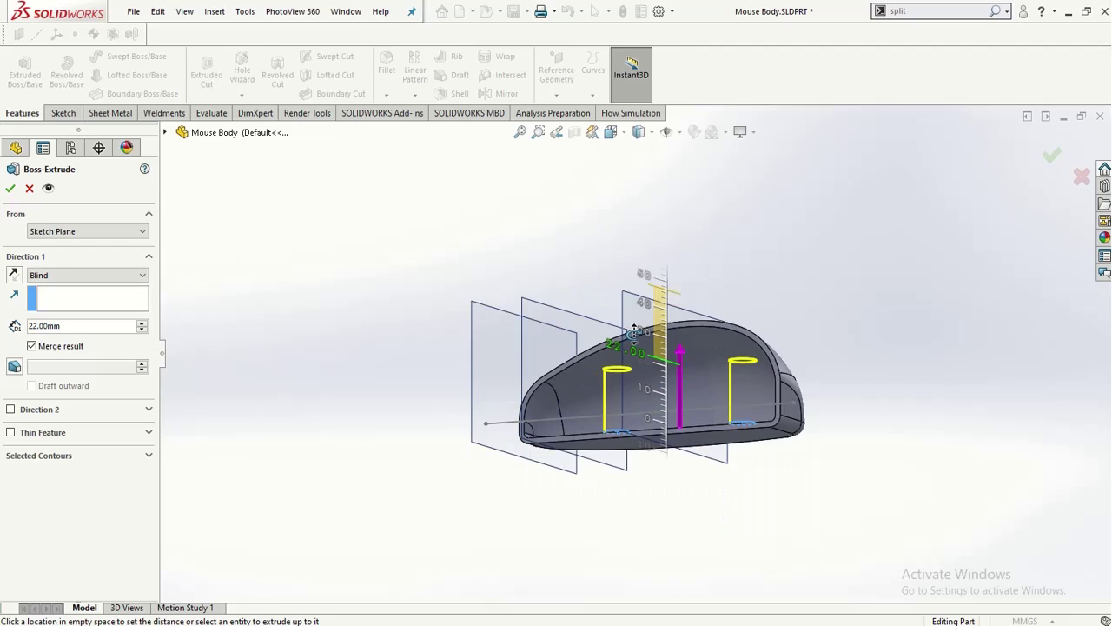
middle_drag(635, 334, 637, 332)
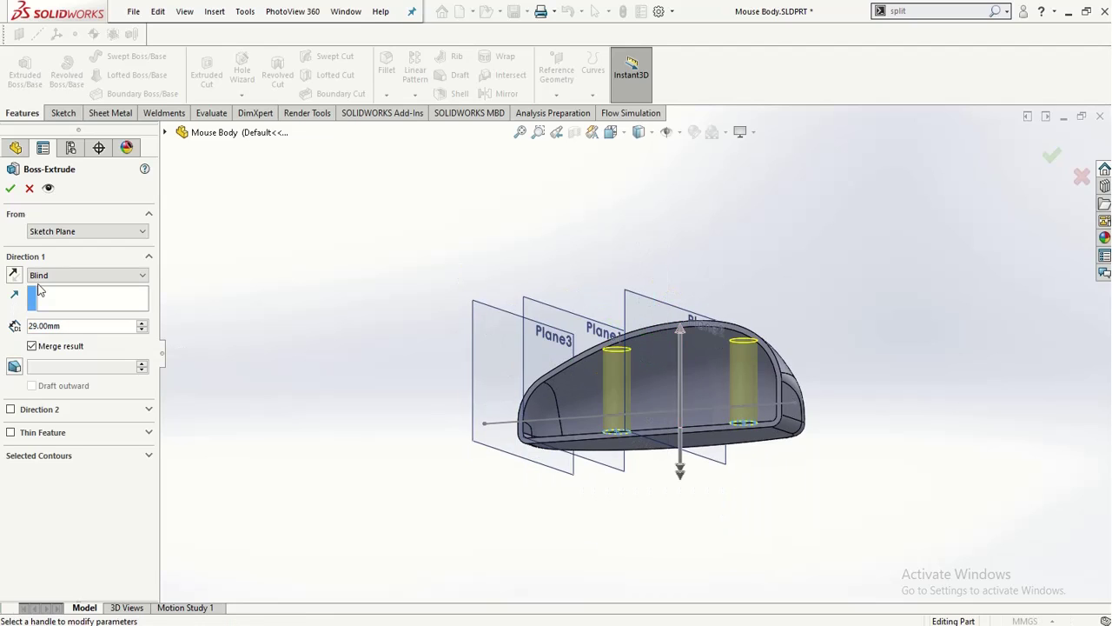
click(54, 231)
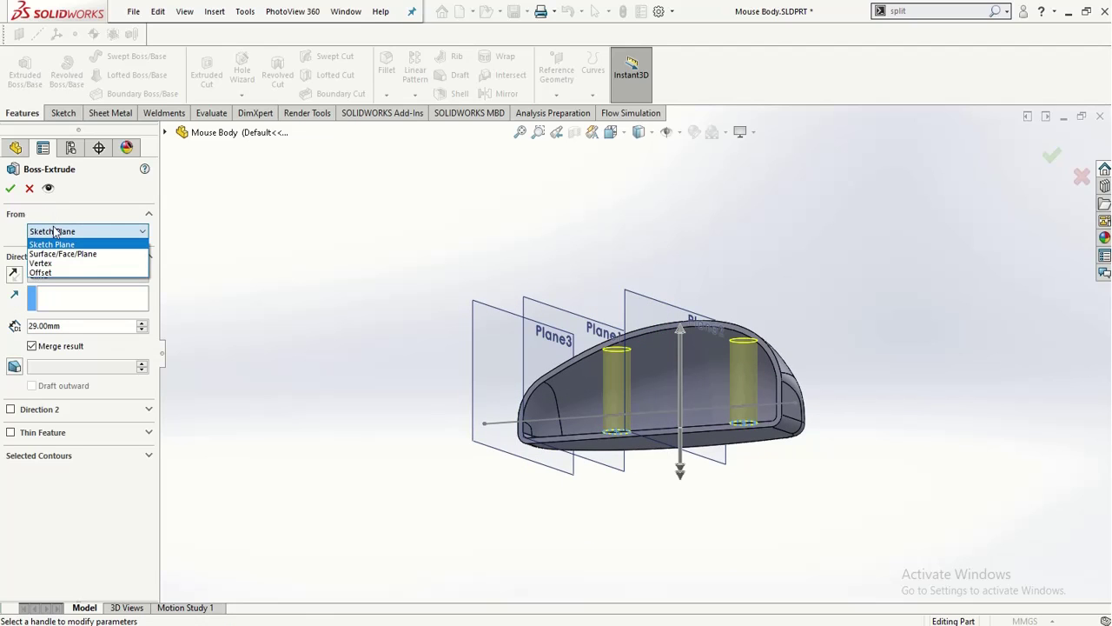
click(71, 245)
- Extrude both standoffs with the Up To Body end condition, using the shelled mouse body as the target, with Merge result on
click(70, 276)
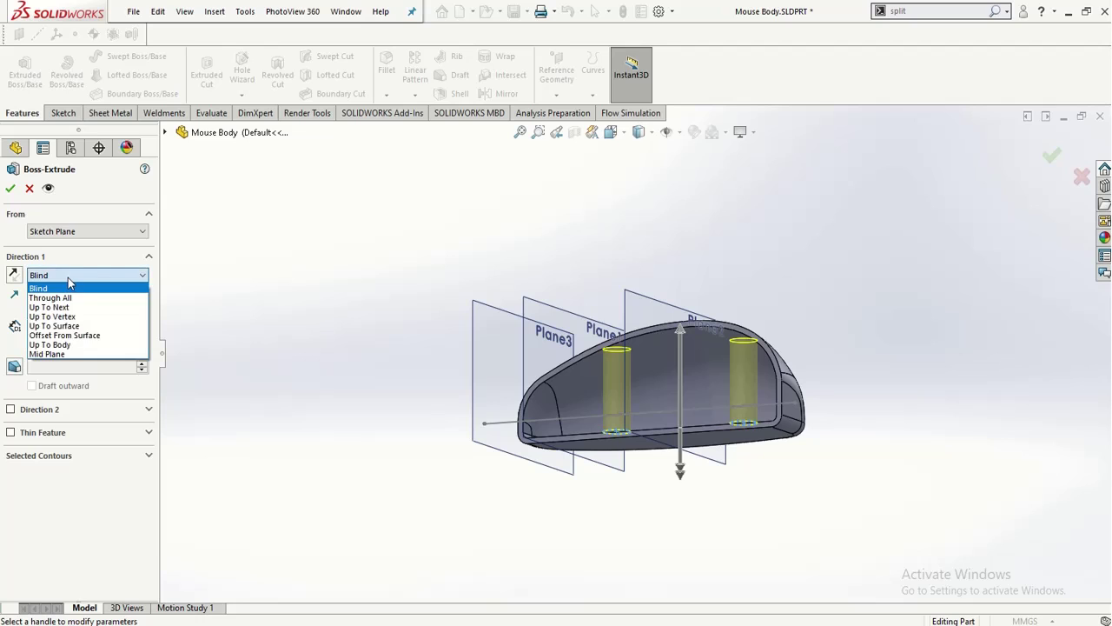
click(83, 344)
scroll(534, 320, down, 3)
middle_drag(533, 320, 567, 351)
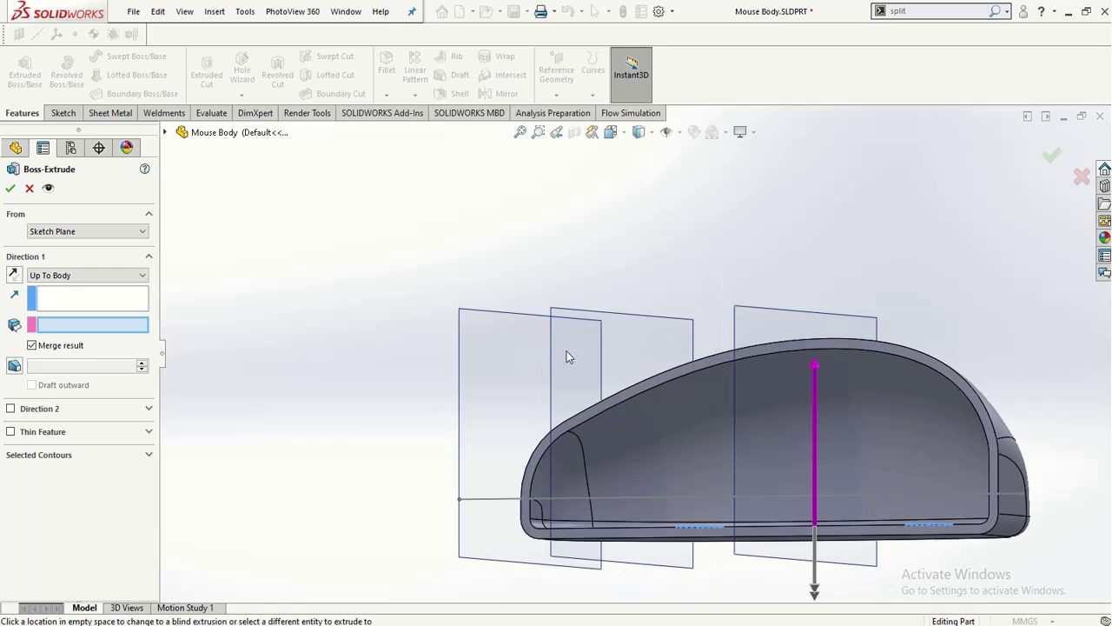
click(712, 380)
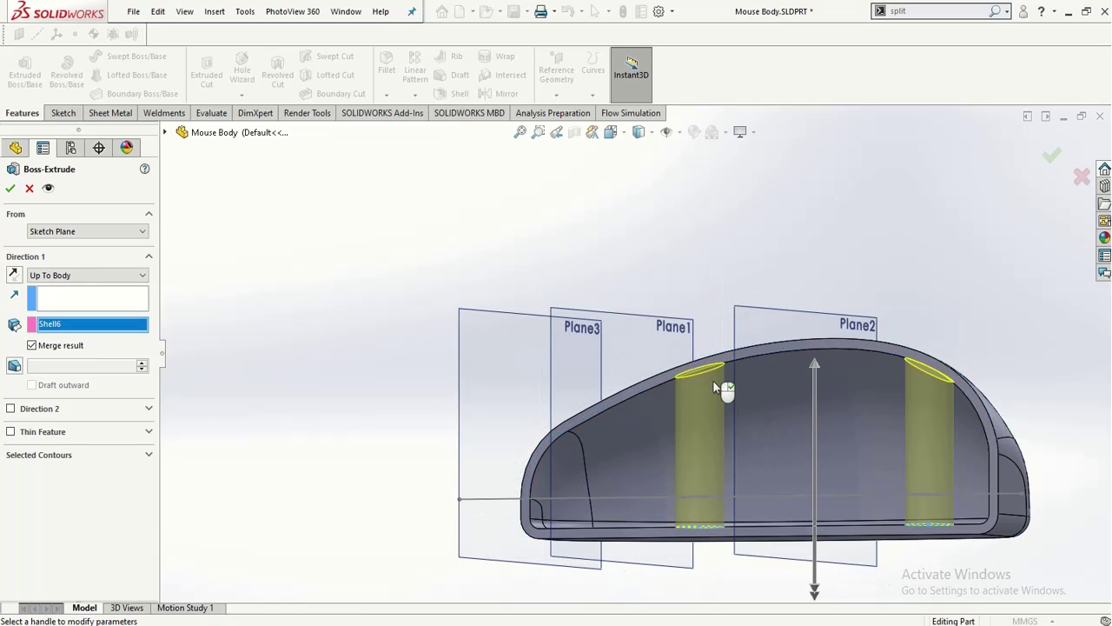
scroll(541, 384, up, 4)
middle_drag(539, 385, 519, 472)
scroll(900, 376, down, 2)
middle_drag(780, 383, 751, 347)
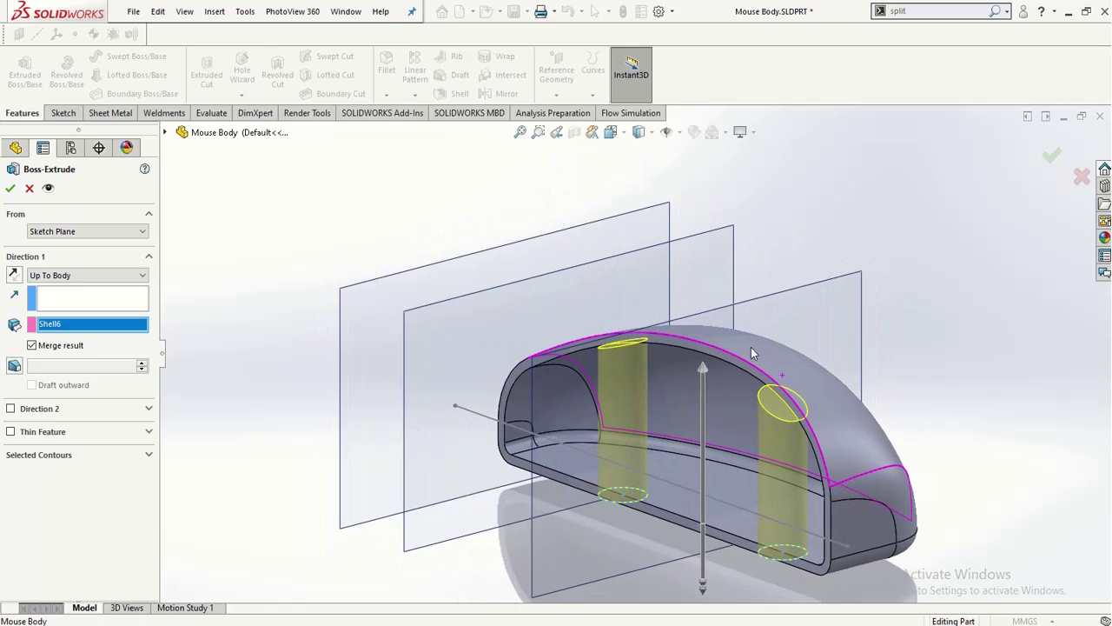
click(10, 190)
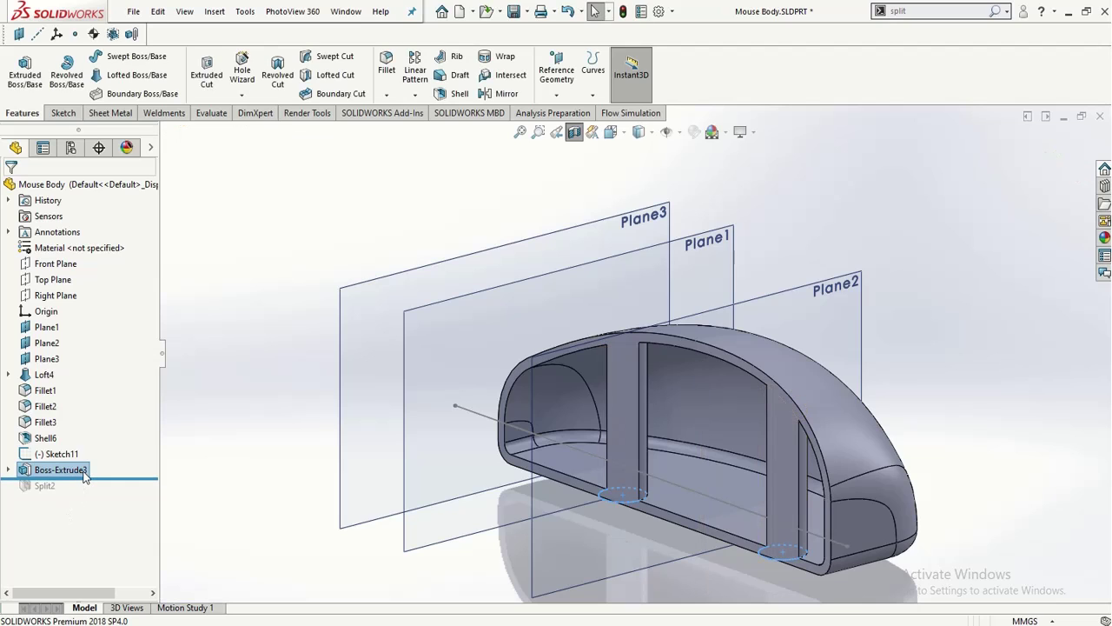
- Rename the standoff boss extrude feature as "Screw Standoffs"
click(61, 470)
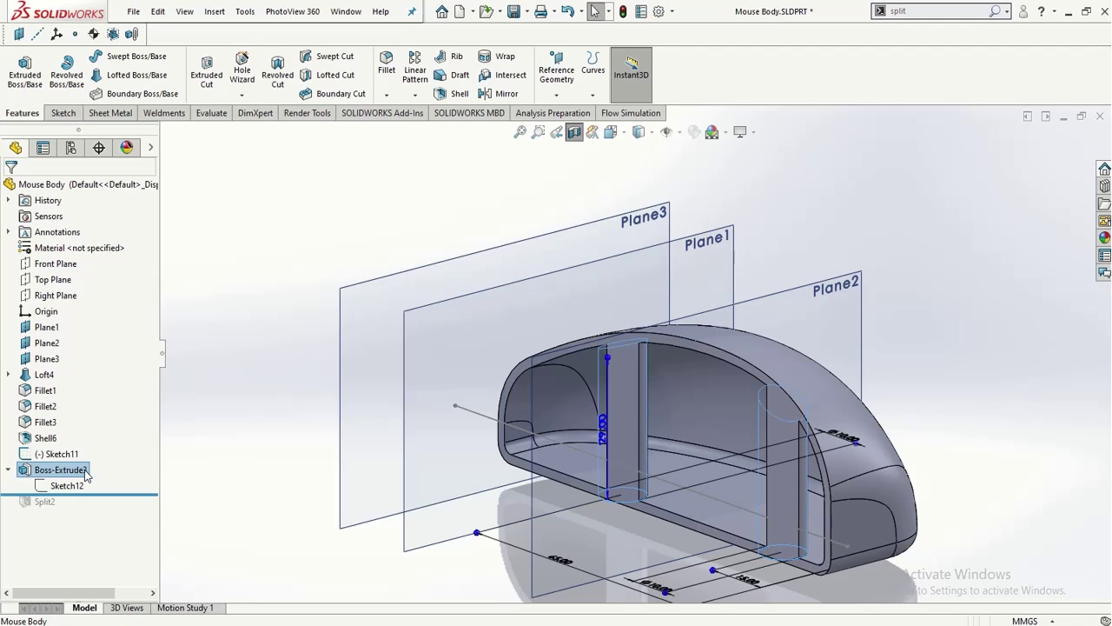
click(85, 470)
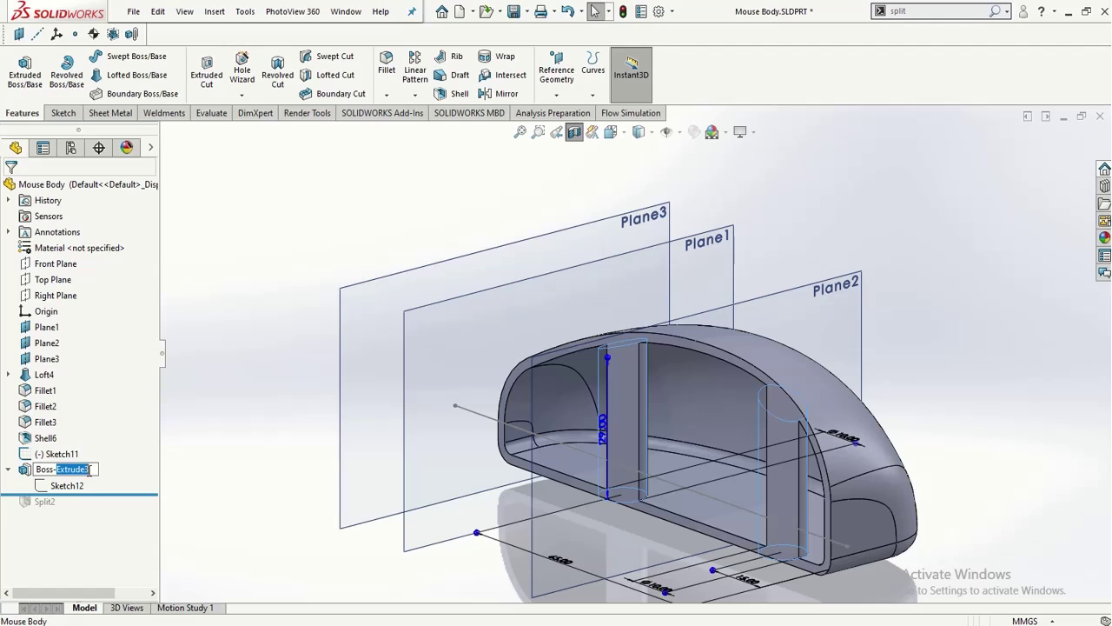
drag(63, 470, 3, 471)
text(Screw Standoffs)
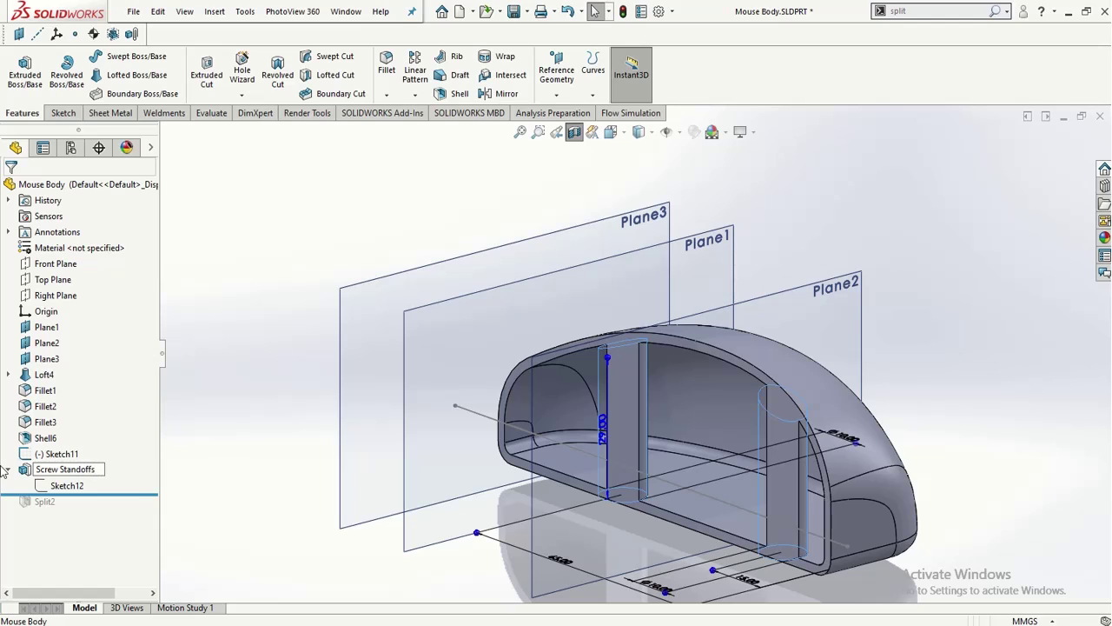
key(Return)
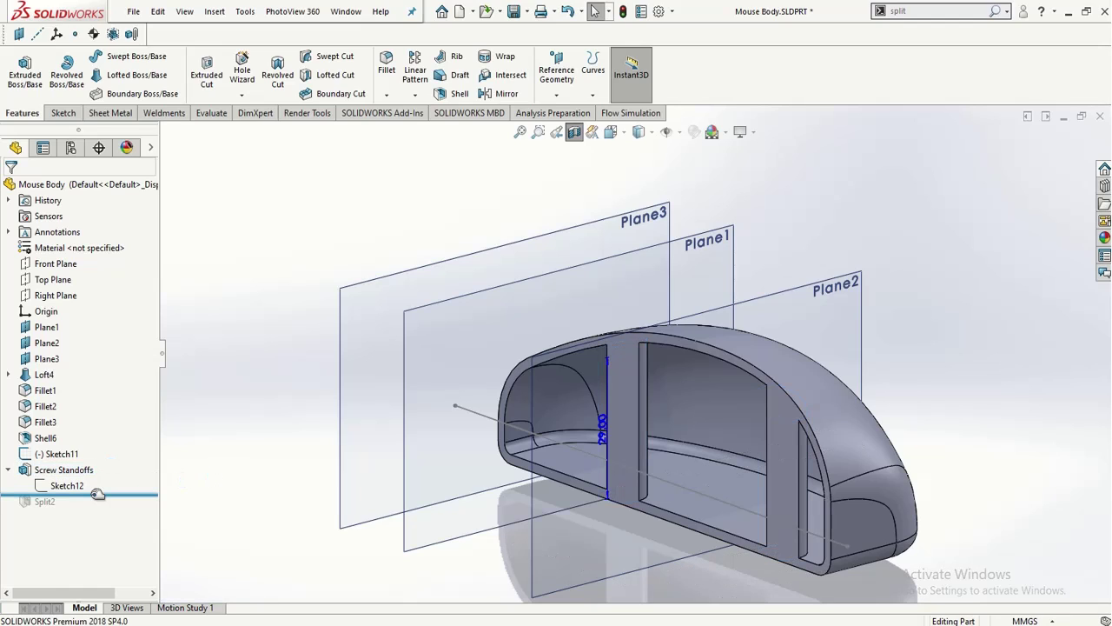
- Roll the feature history forward past Split2 and collapse the Screw Standoffs feature
drag(95, 500, 87, 508)
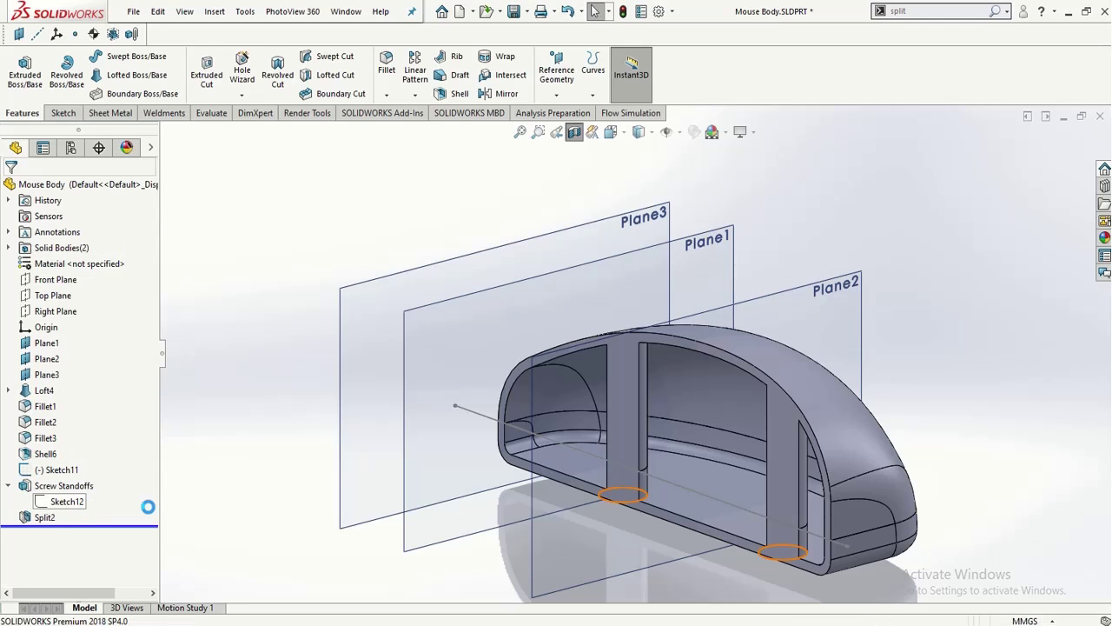
key(f)
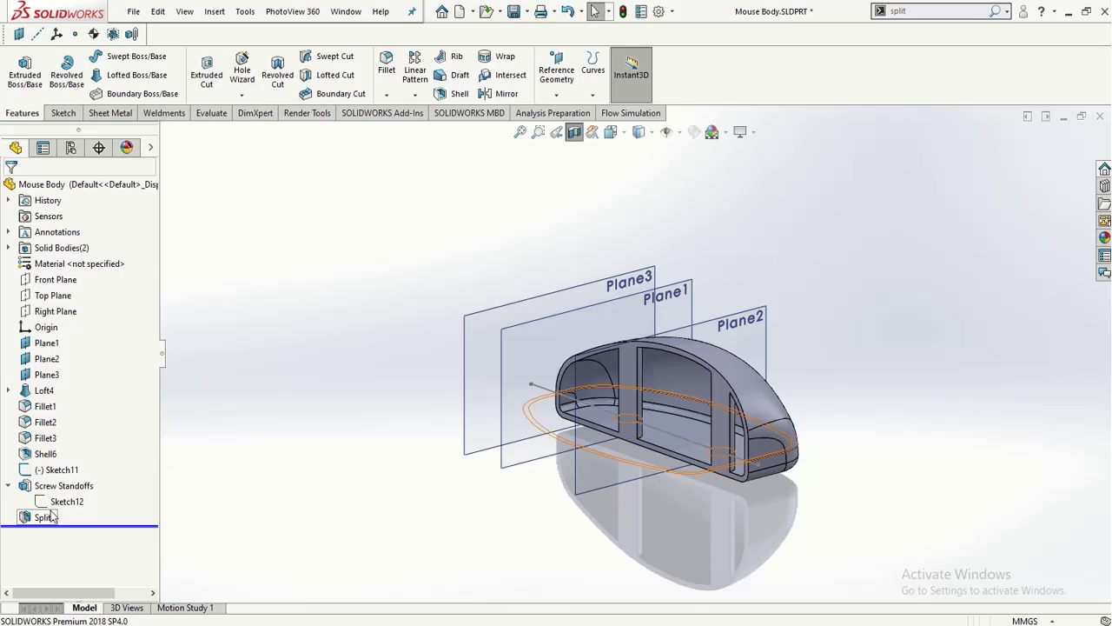
click(9, 488)
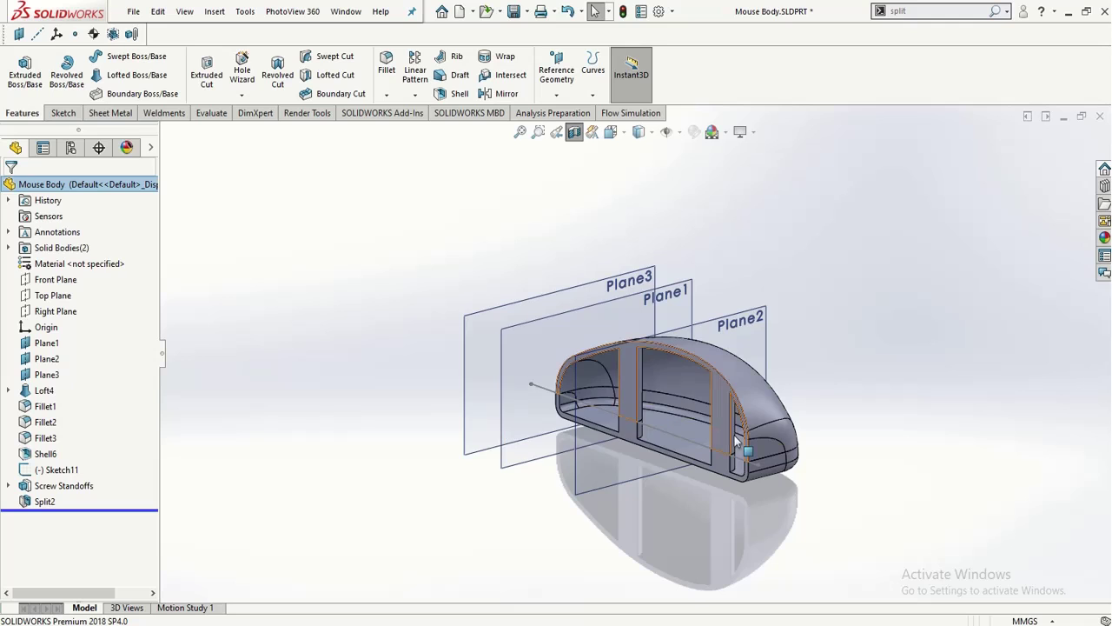
- Inspect both screw standoffs in the section view, checking where the split divides them between the upper and lower halves
scroll(663, 391, down, 5)
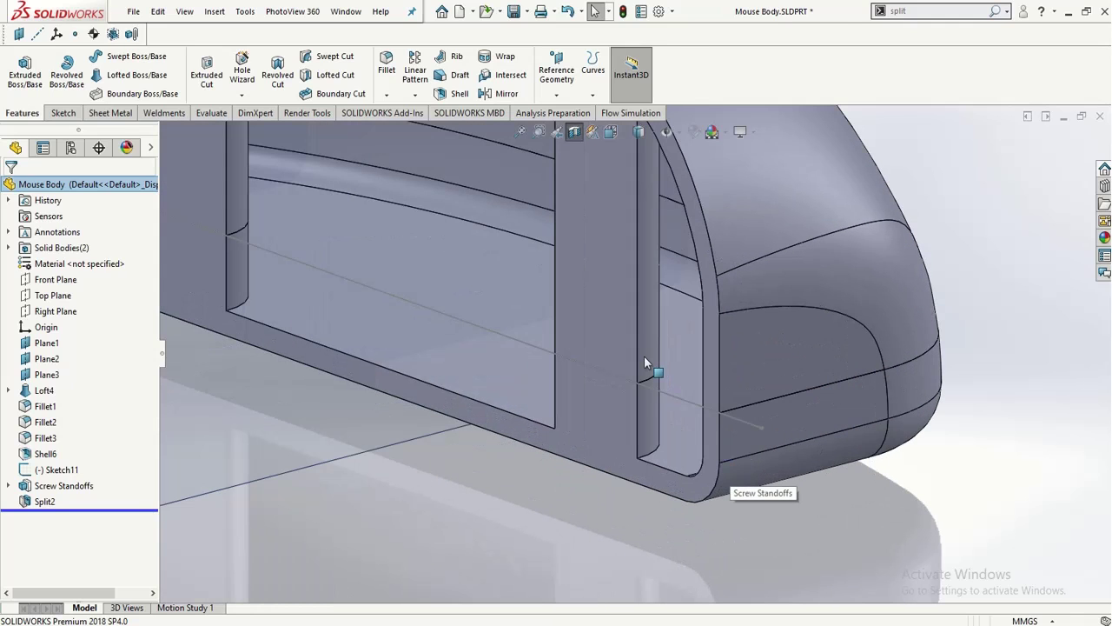
click(644, 356)
middle_drag(644, 355, 403, 204)
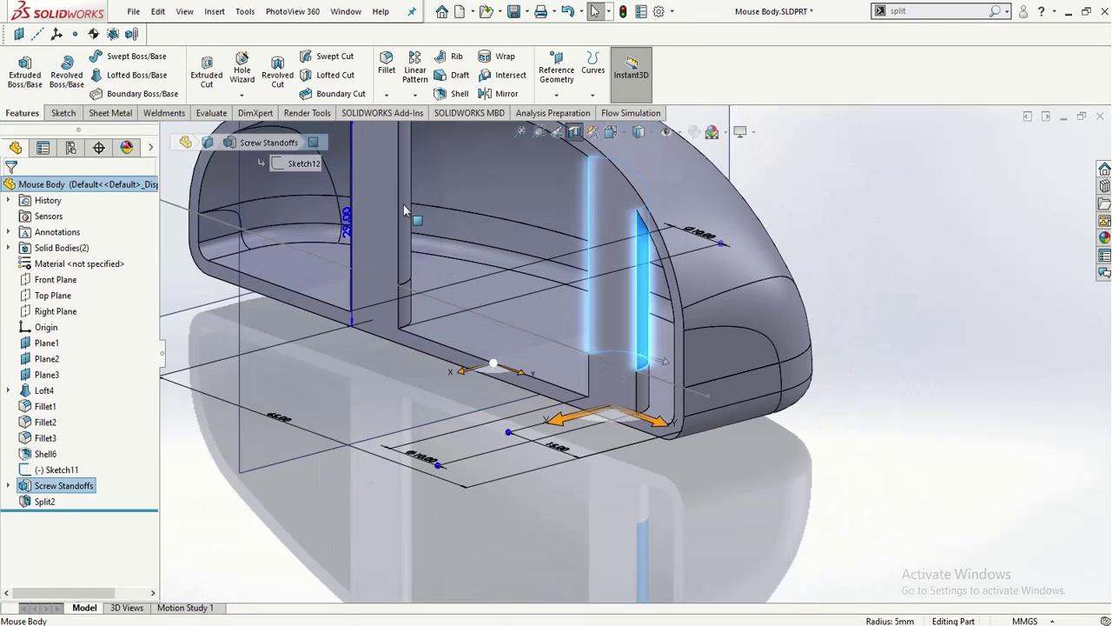
click(401, 205)
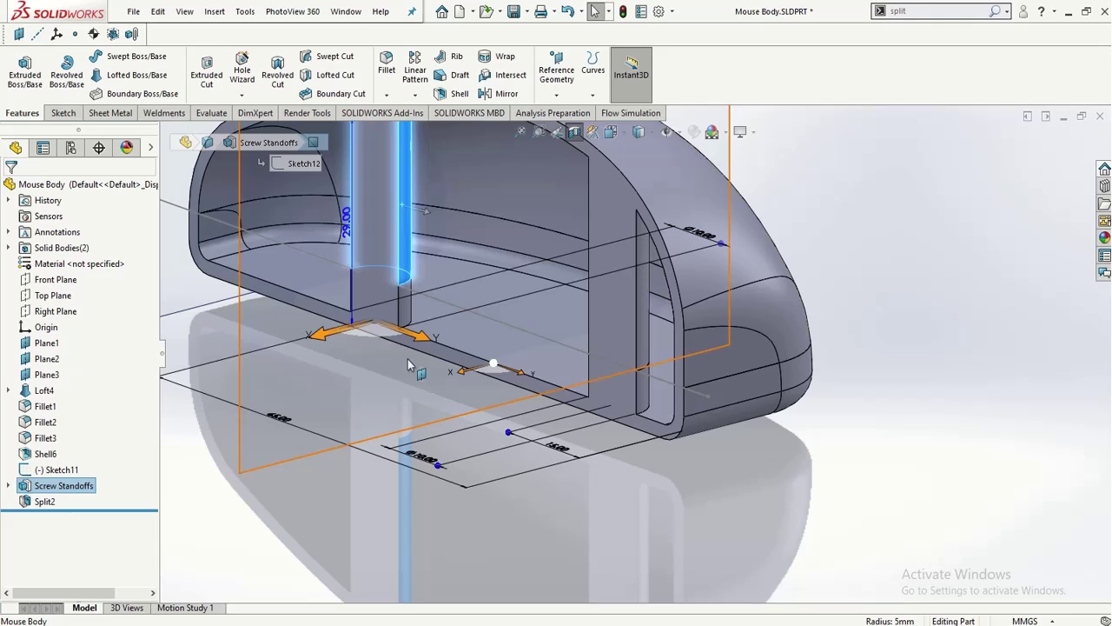
scroll(374, 369, up, 5)
click(379, 471)
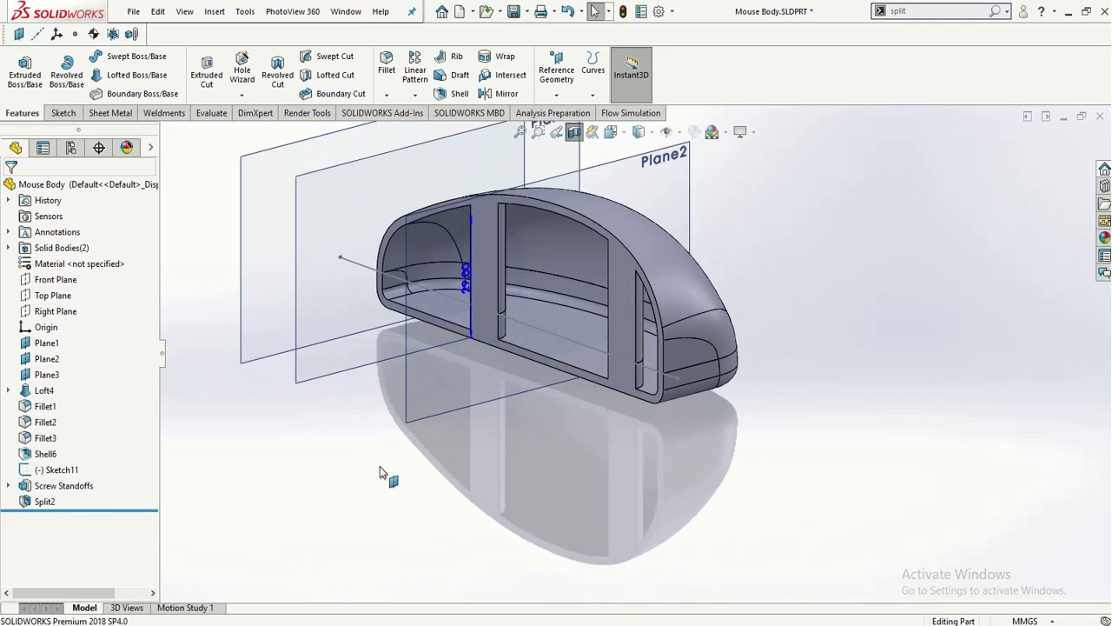
- Switch through the split part files and check the standoffs from below in the Upper Part
key(ctrl+Tab)
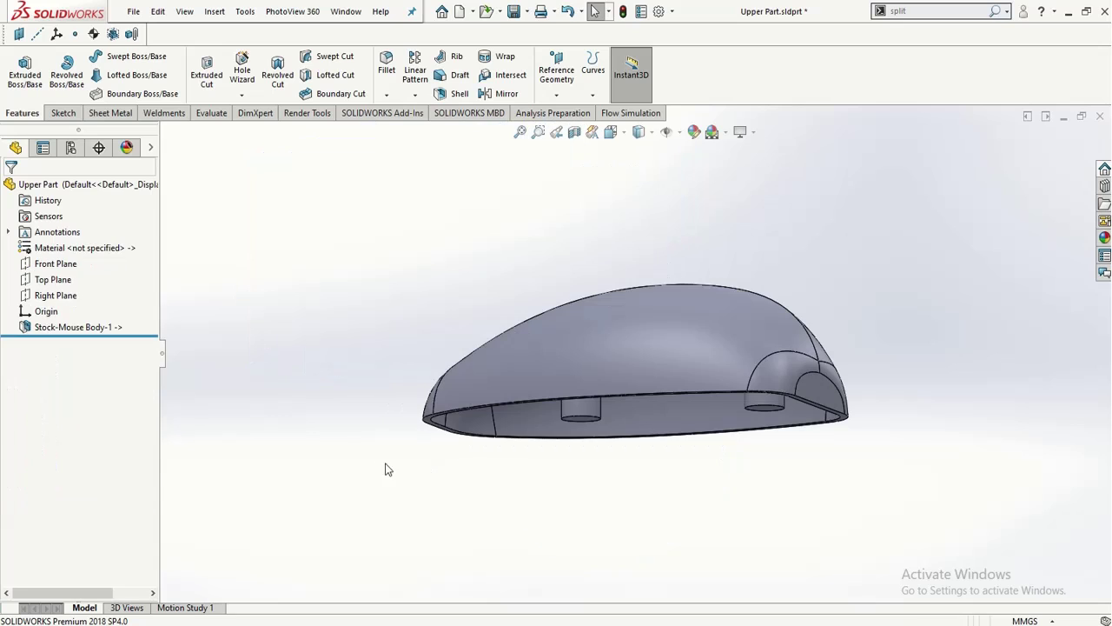
middle_drag(631, 498, 591, 490)
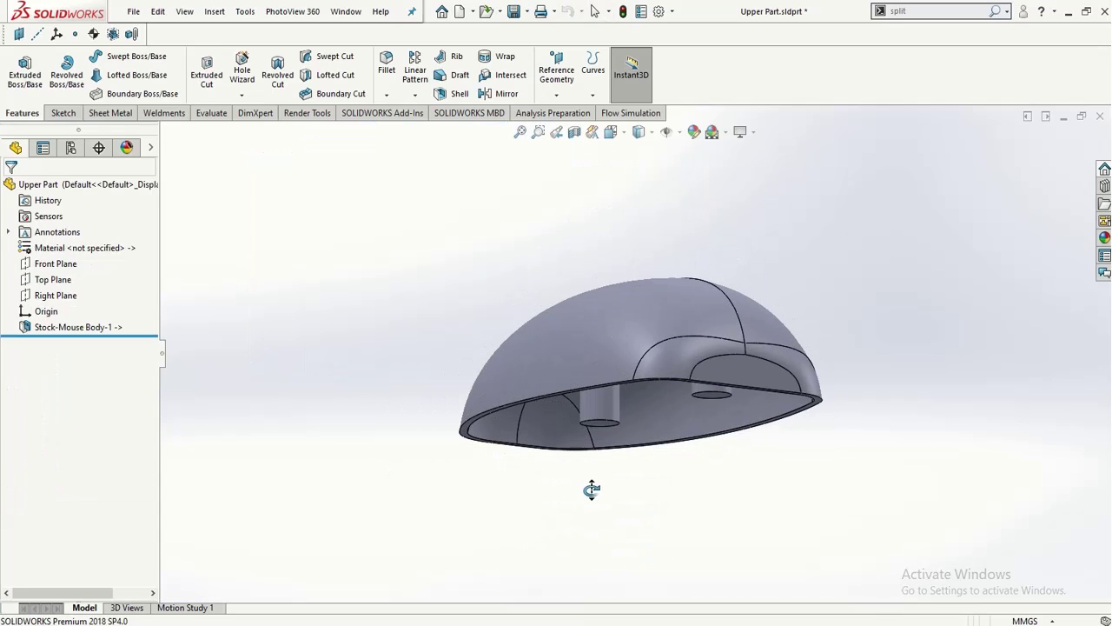
key(ctrl+Tab)
key(ctrl+Tab)
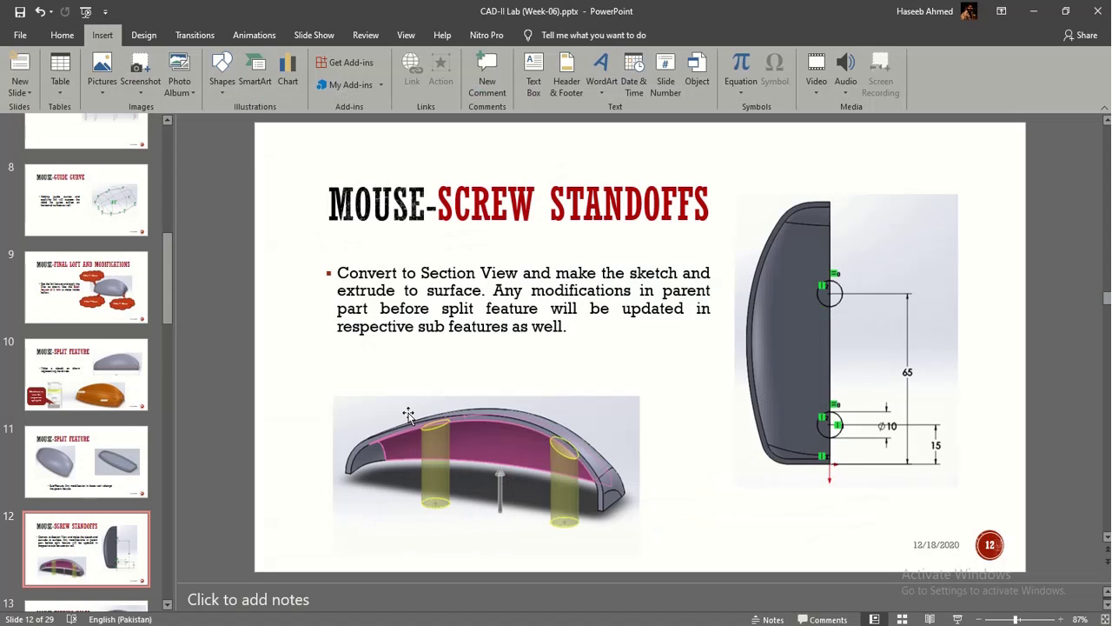
- Read the presentation slides on tapping holes and counter bores for the M4 hole instructions
scroll(408, 415, down, 1)
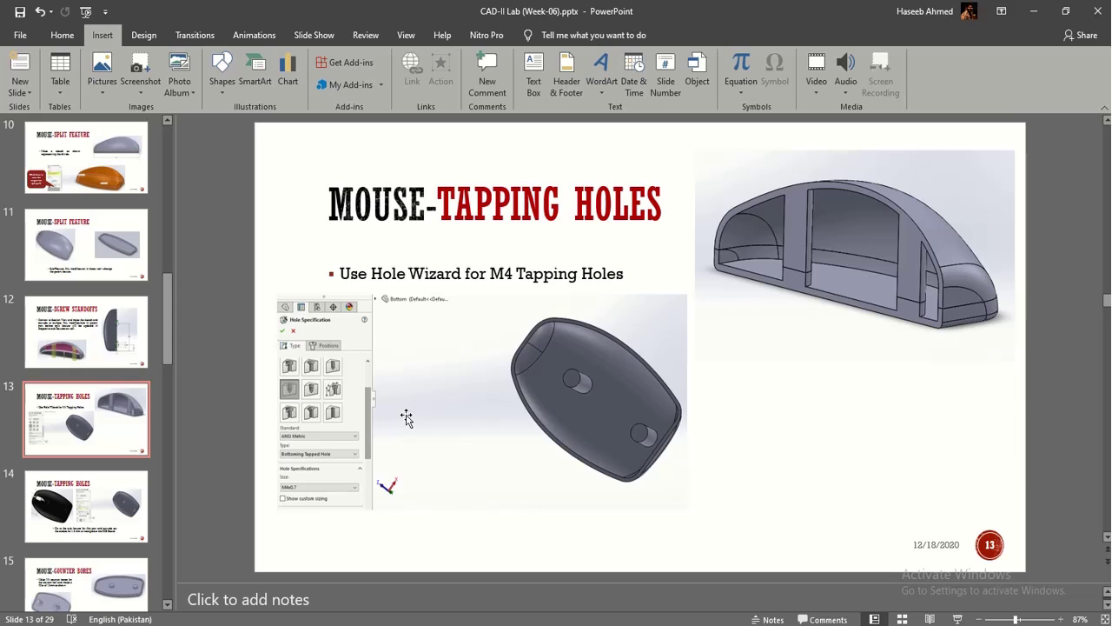
scroll(409, 415, down, 1)
scroll(406, 416, up, 1)
scroll(528, 409, down, 2)
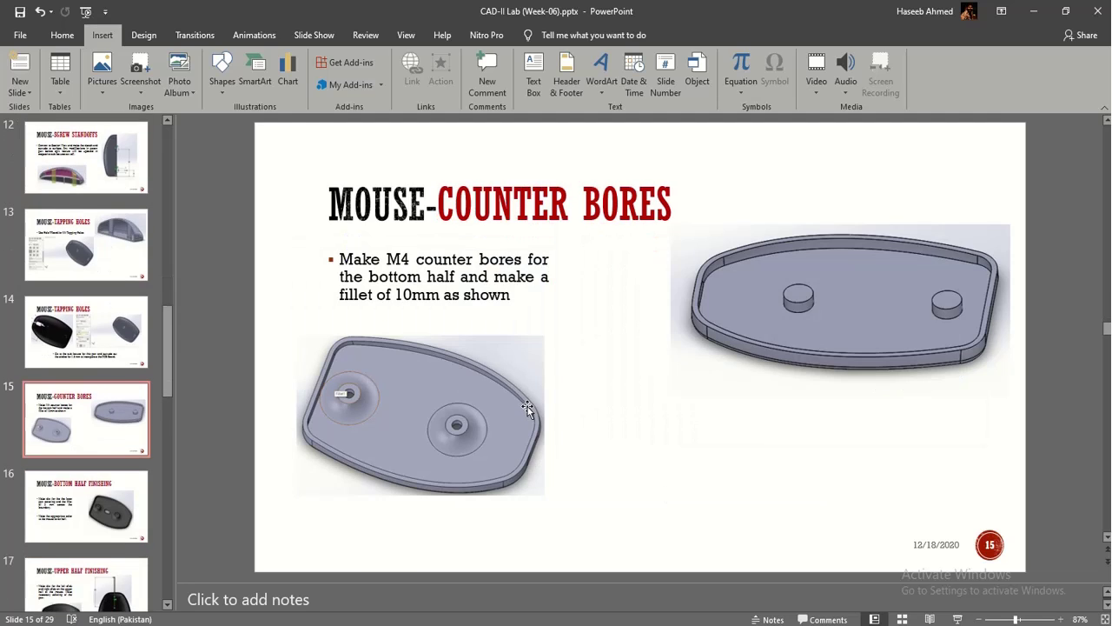
scroll(528, 408, up, 2)
scroll(527, 408, down, 1)
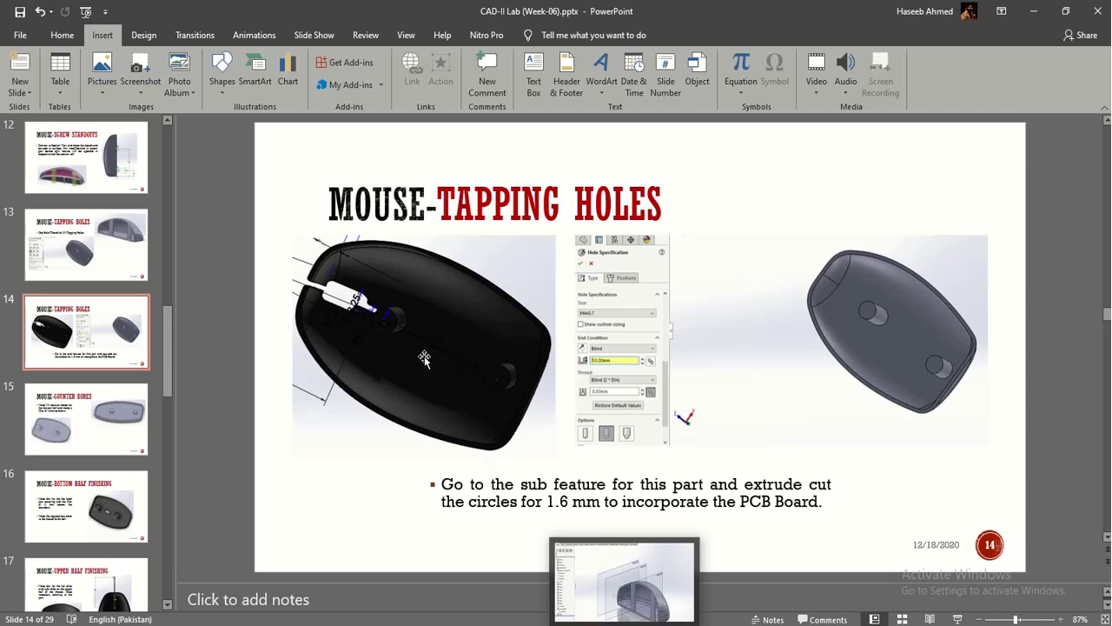
scroll(489, 363, up, 1)
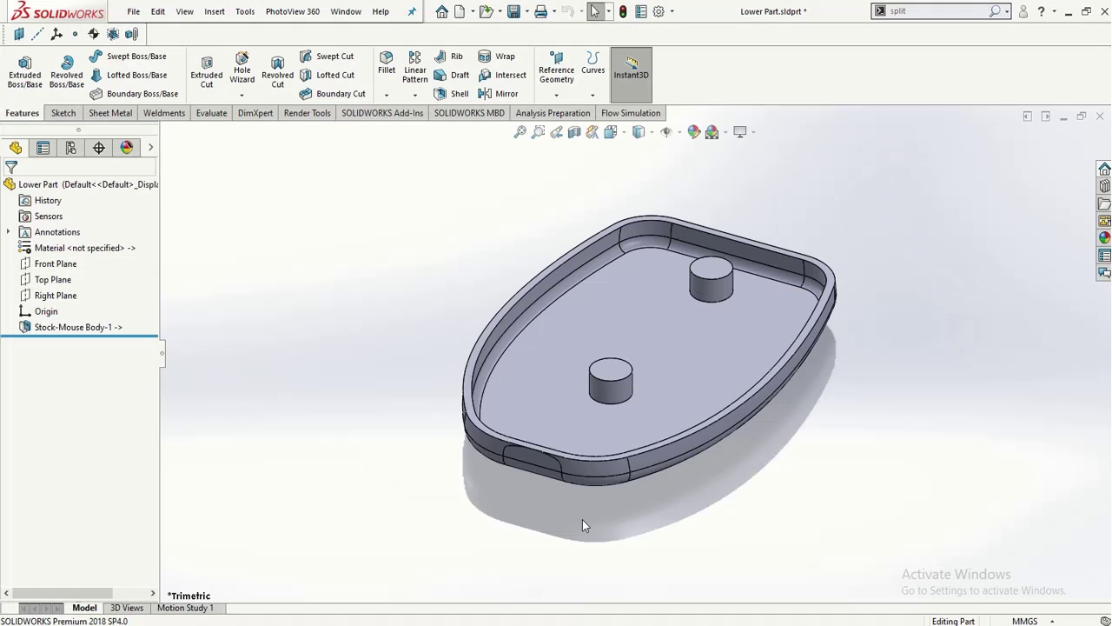
- In the Upper Part file, specify an ANSI Metric Bottoming Tapped Hole of size M4x0.7 with cosmetic thread using Hole Wizard
key(ctrl+Tab)
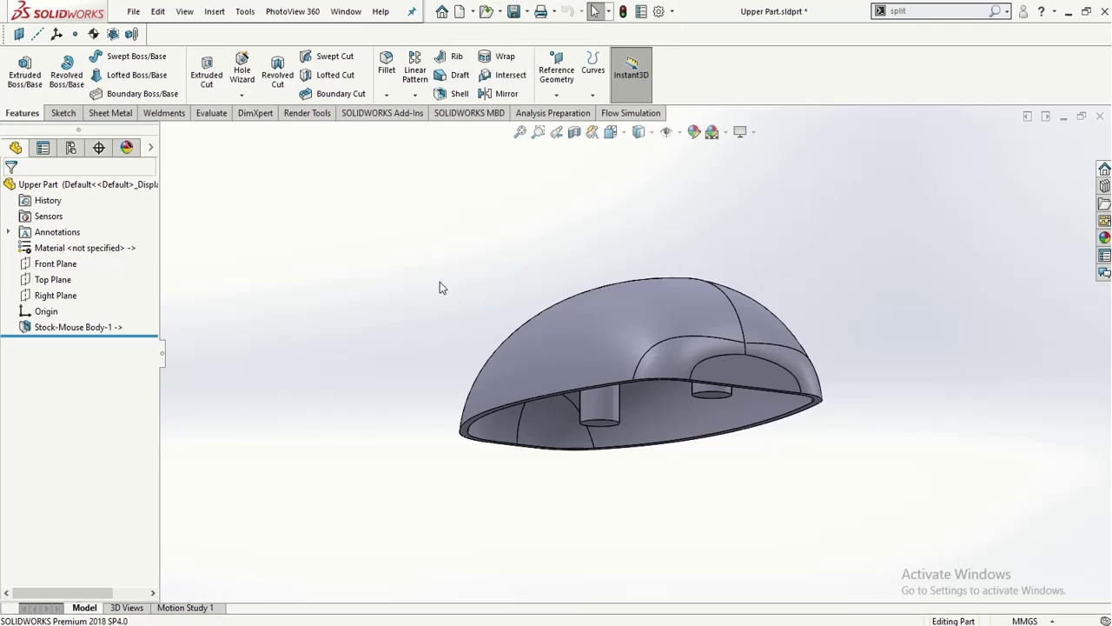
middle_drag(362, 340, 400, 330)
click(242, 71)
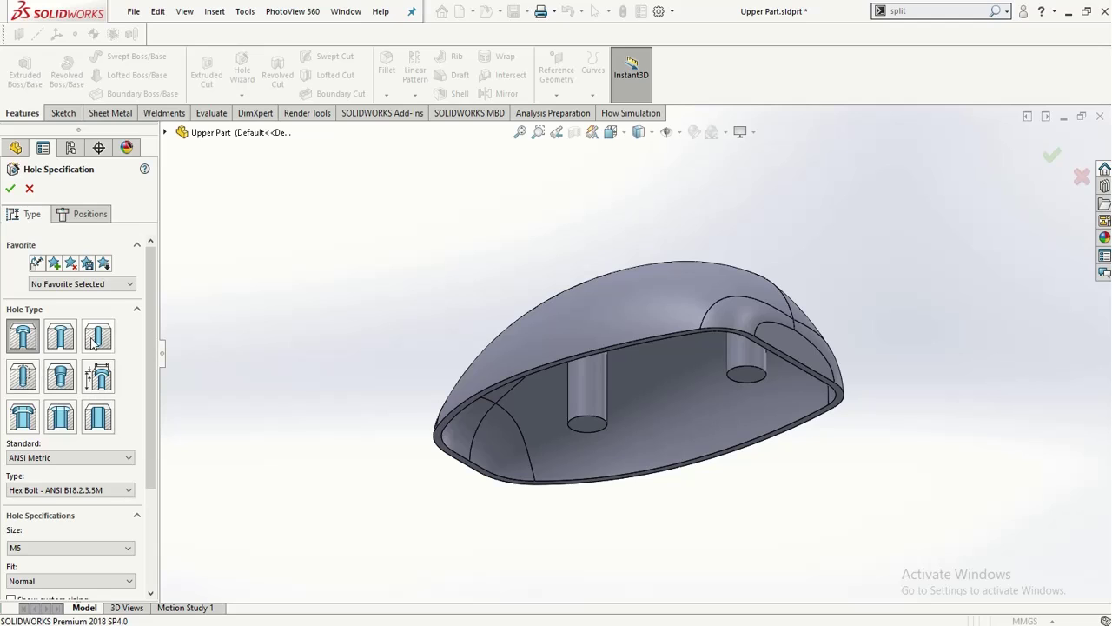
click(28, 383)
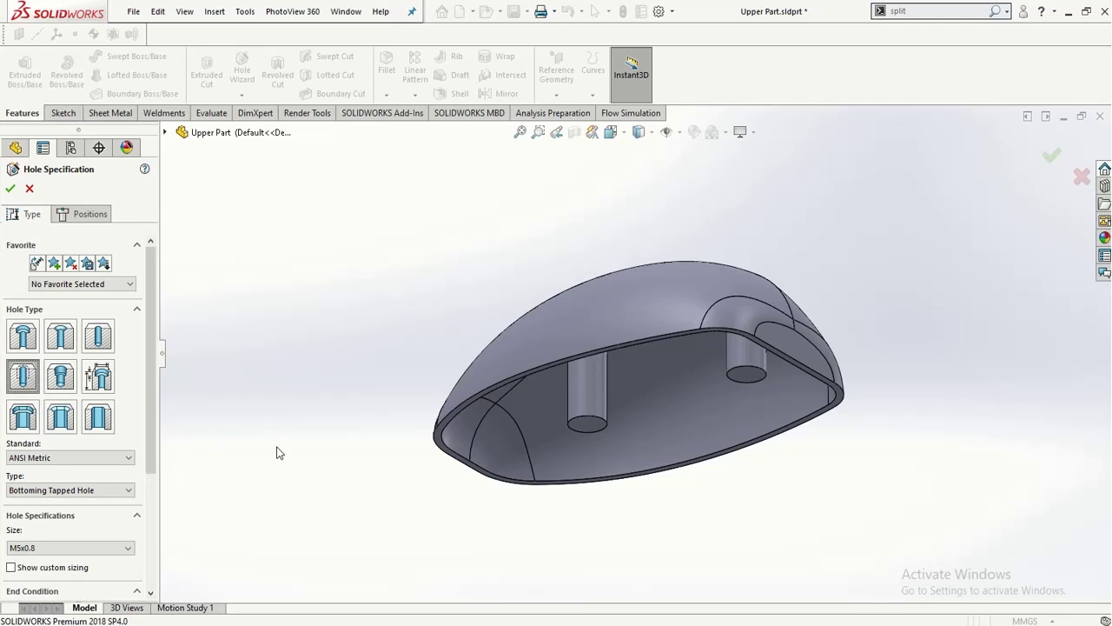
click(69, 548)
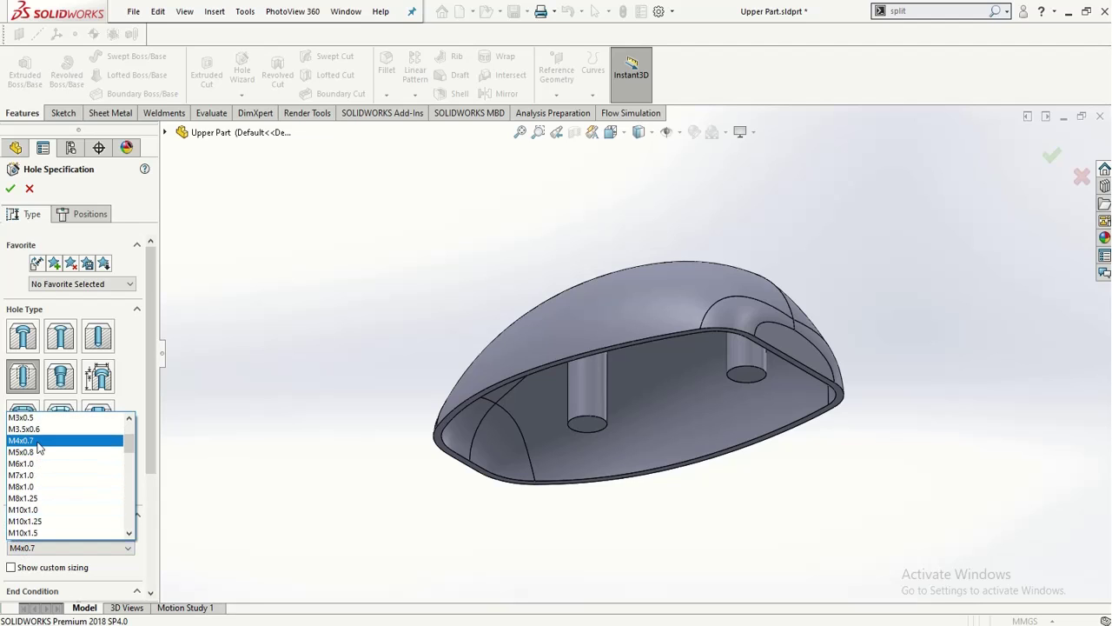
click(40, 442)
middle_drag(243, 531, 217, 445)
drag(153, 453, 147, 588)
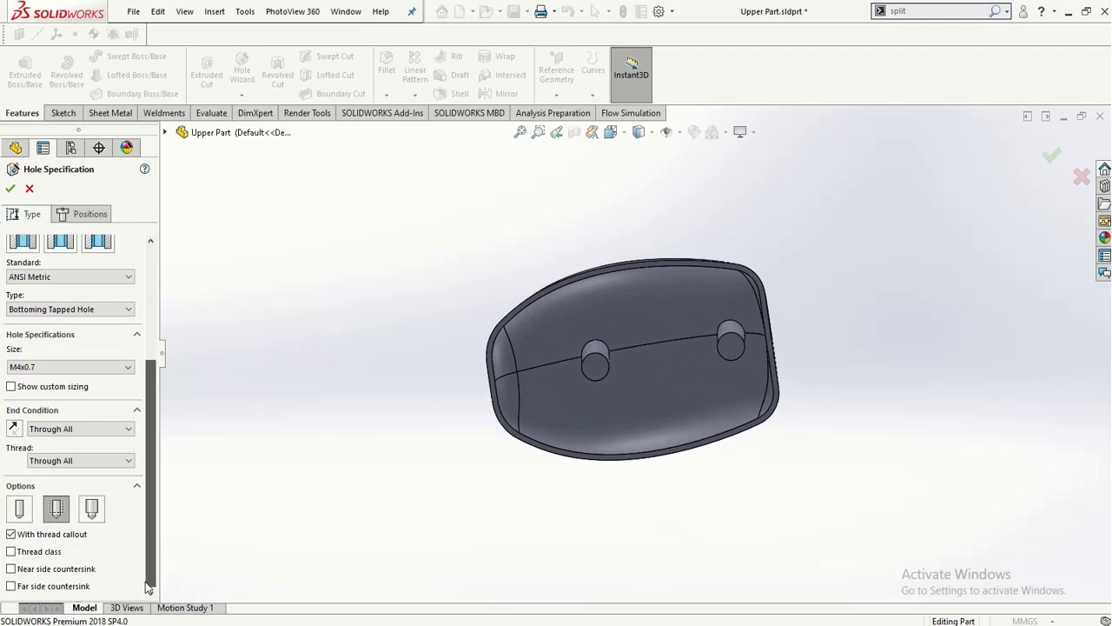
click(47, 510)
scroll(557, 336, down, 3)
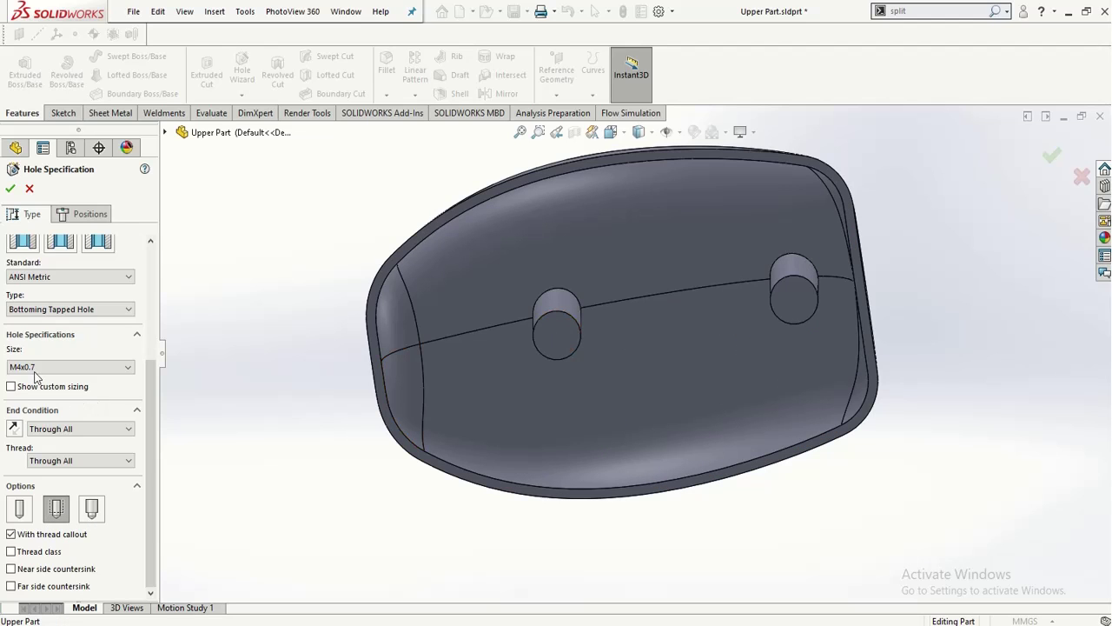
- Place the tapped holes at the centres of both standoff end faces and create them
click(79, 214)
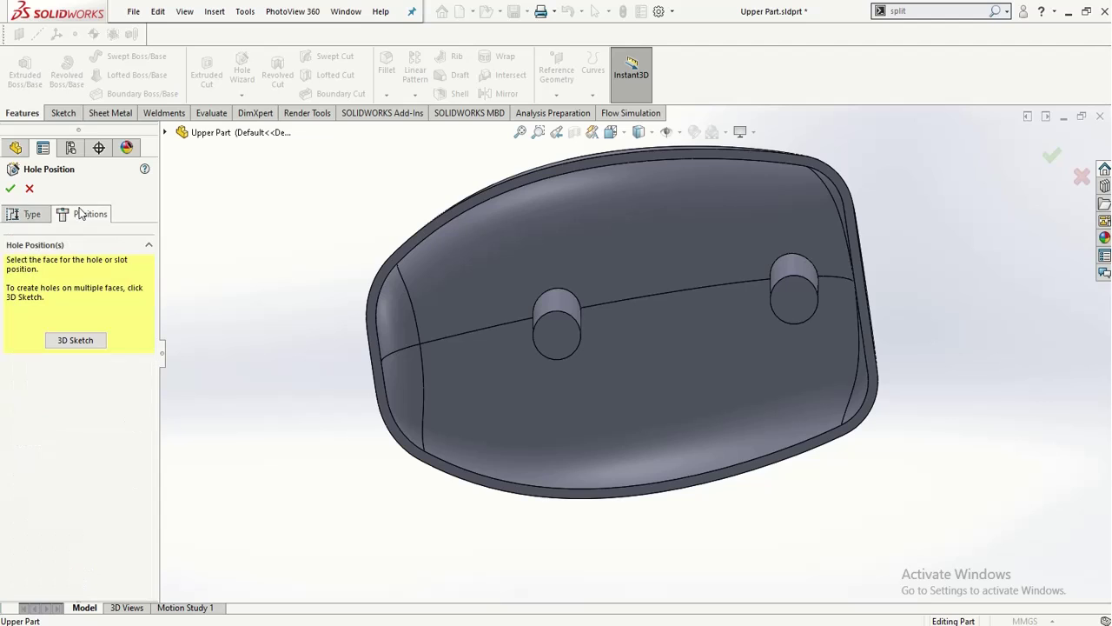
click(556, 342)
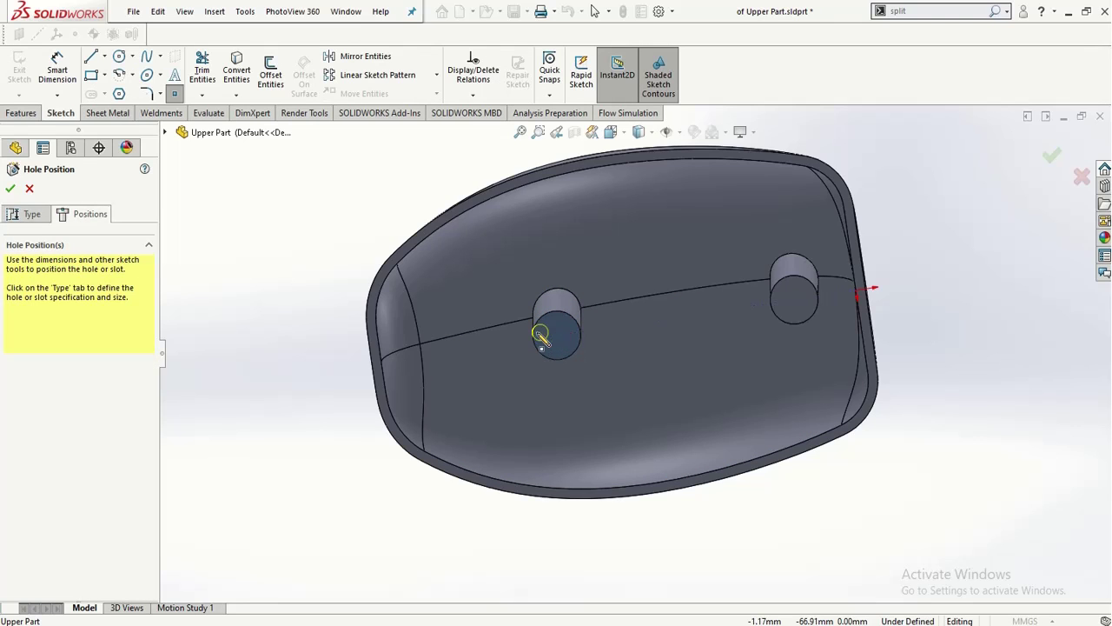
click(553, 337)
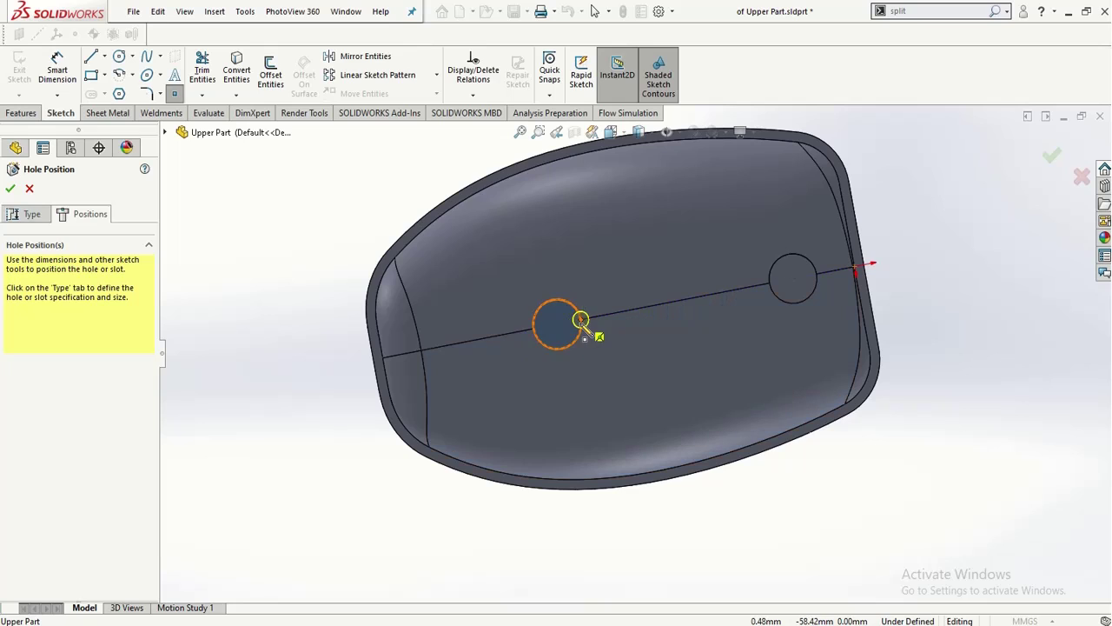
click(557, 325)
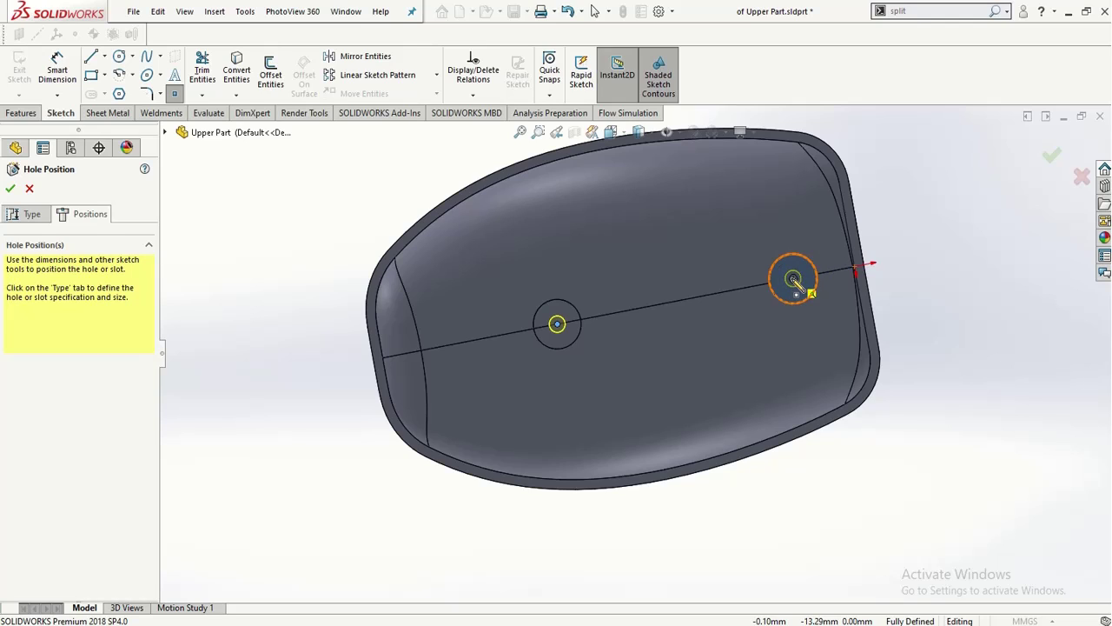
click(794, 279)
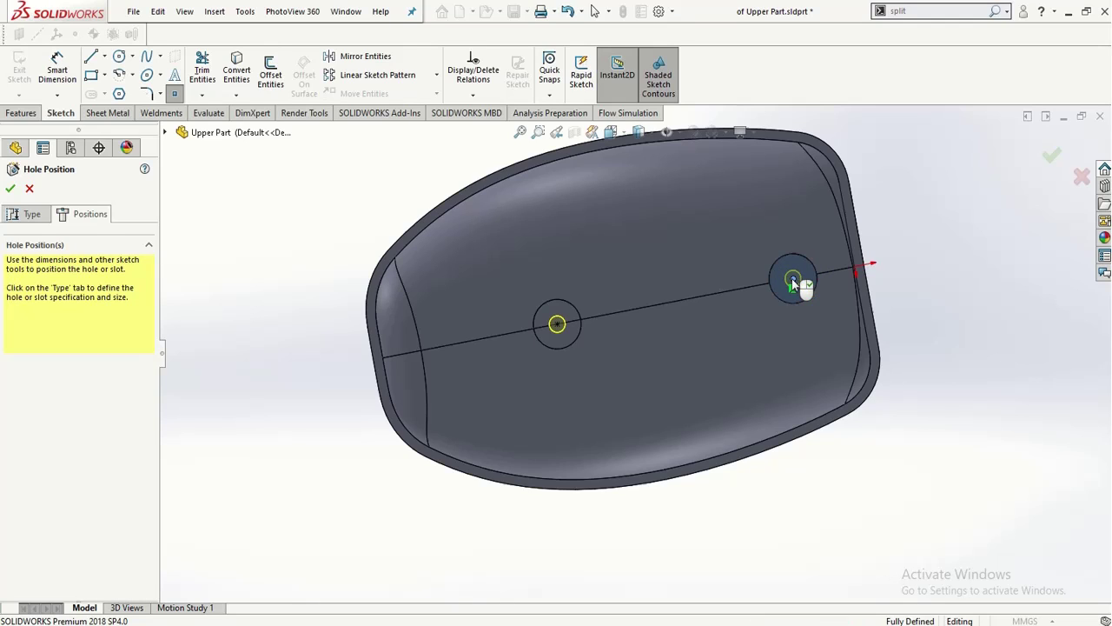
click(12, 190)
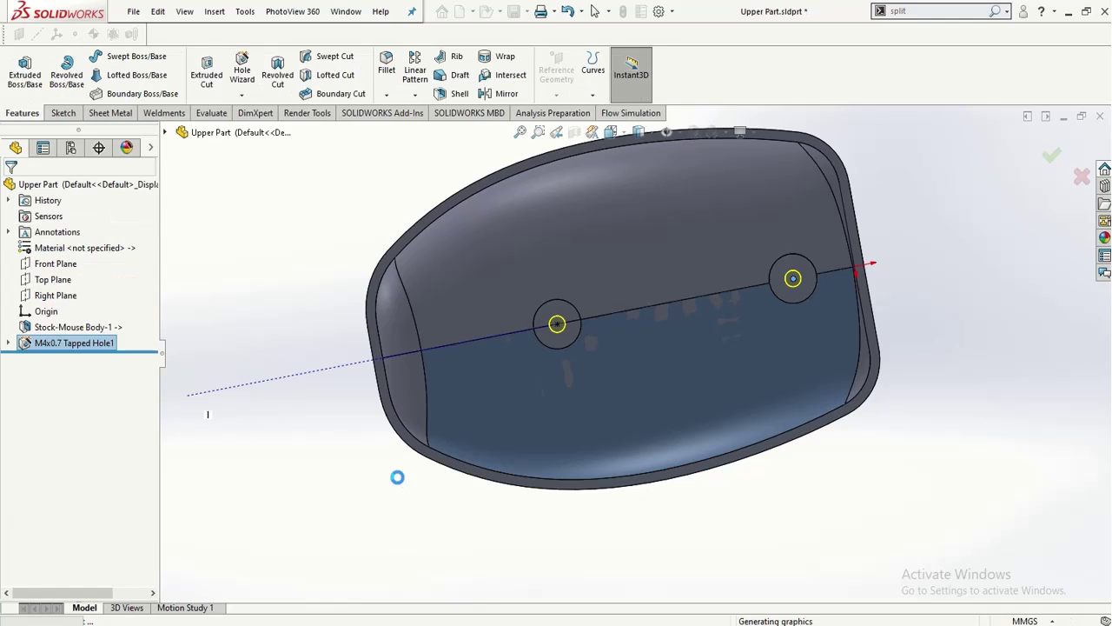
- Inspect the tapped holes in both standoffs from below and expand the tapped hole feature to view its sketches and threads
middle_drag(617, 489, 292, 180)
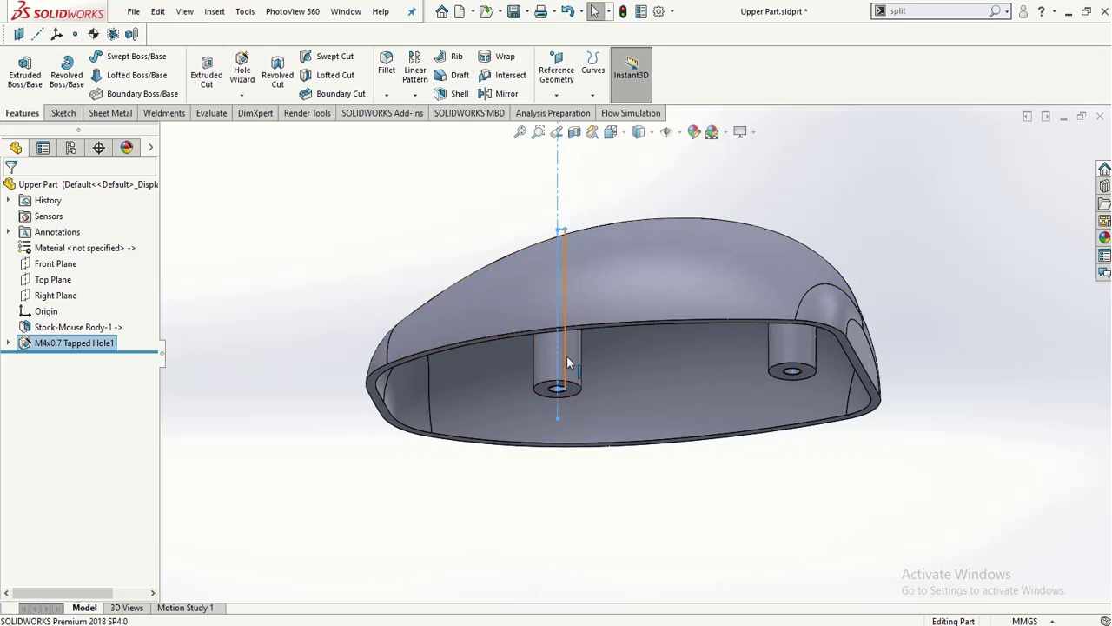
middle_drag(560, 375, 632, 320)
middle_drag(782, 332, 804, 376)
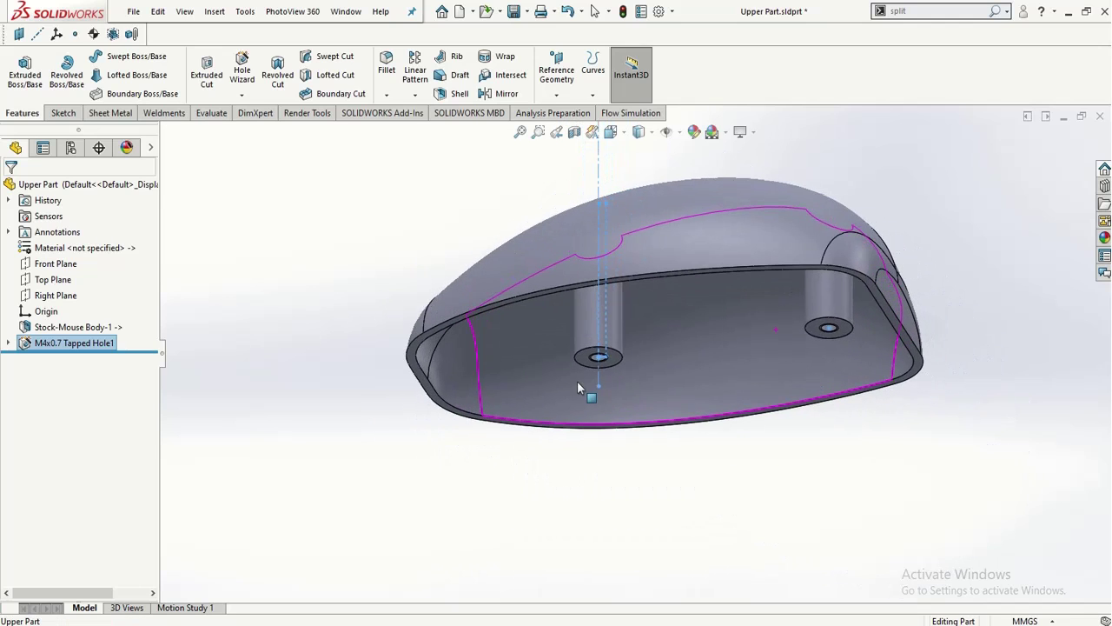
click(8, 343)
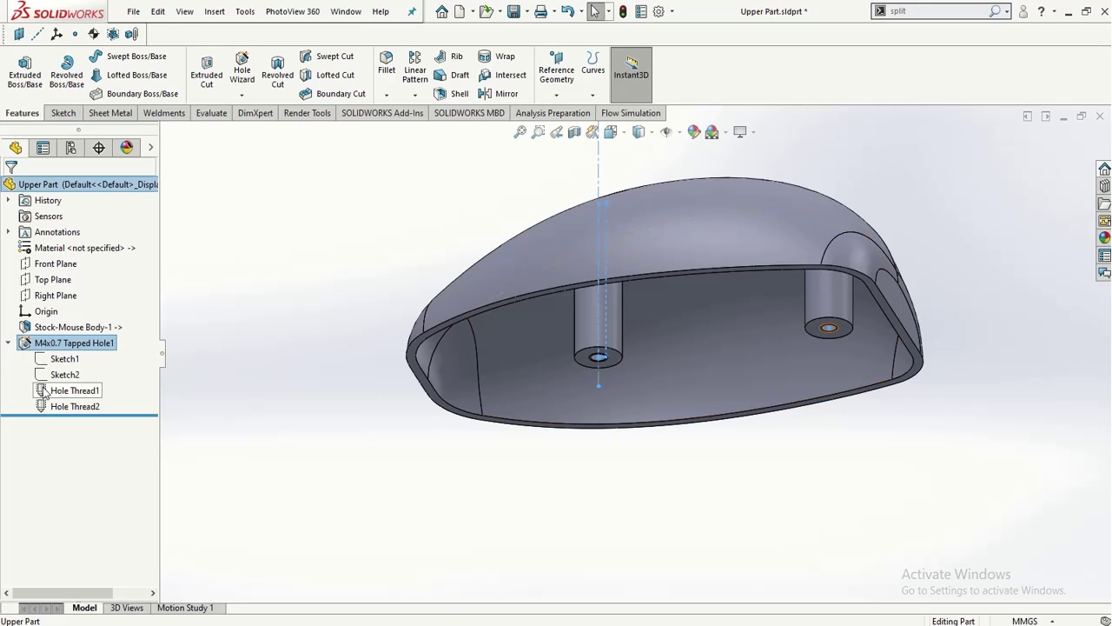
click(48, 393)
click(44, 344)
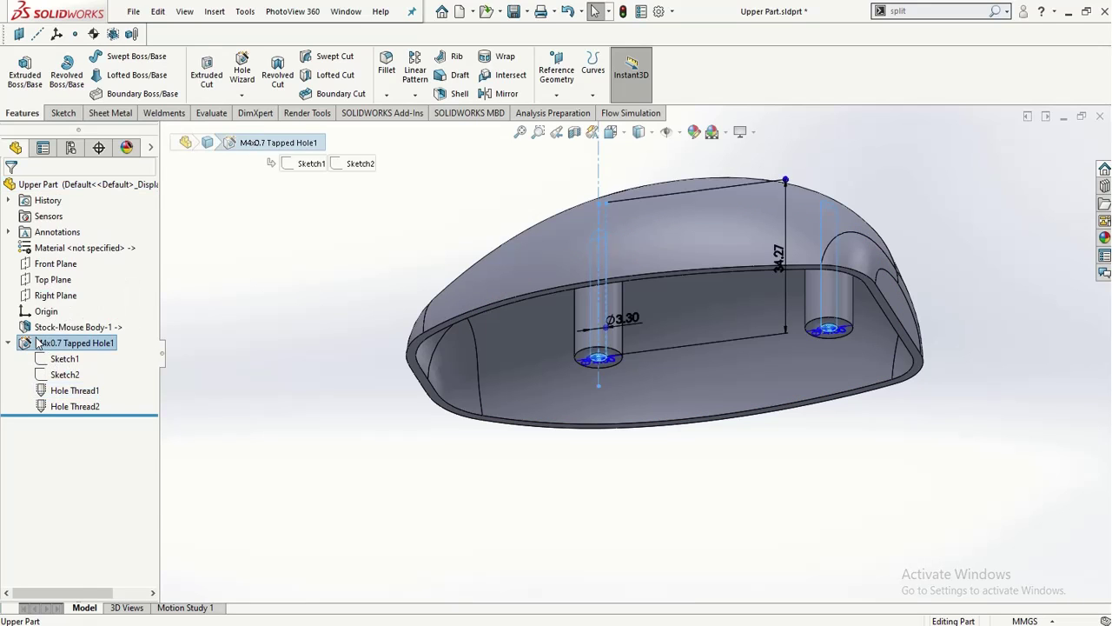
right_click(41, 348)
click(64, 400)
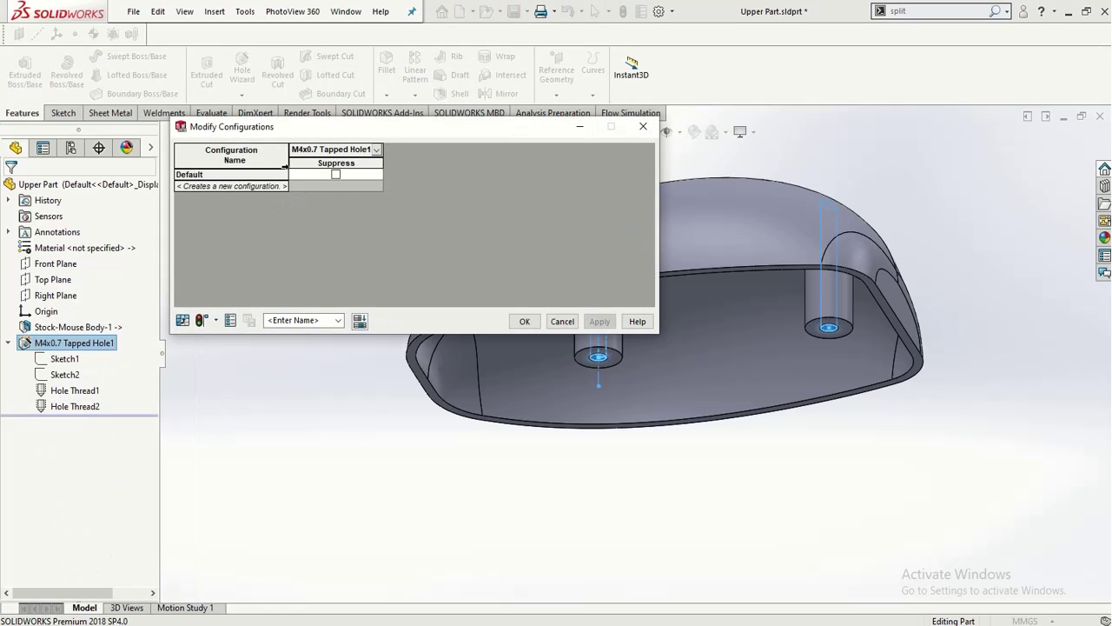
click(643, 126)
click(8, 342)
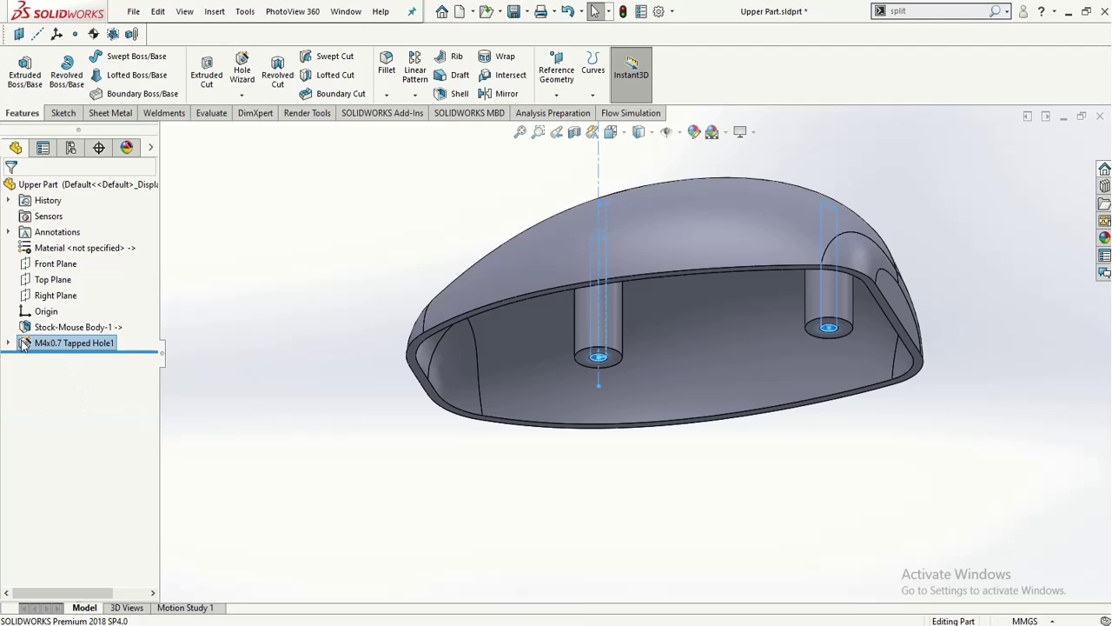
right_click(26, 343)
click(54, 402)
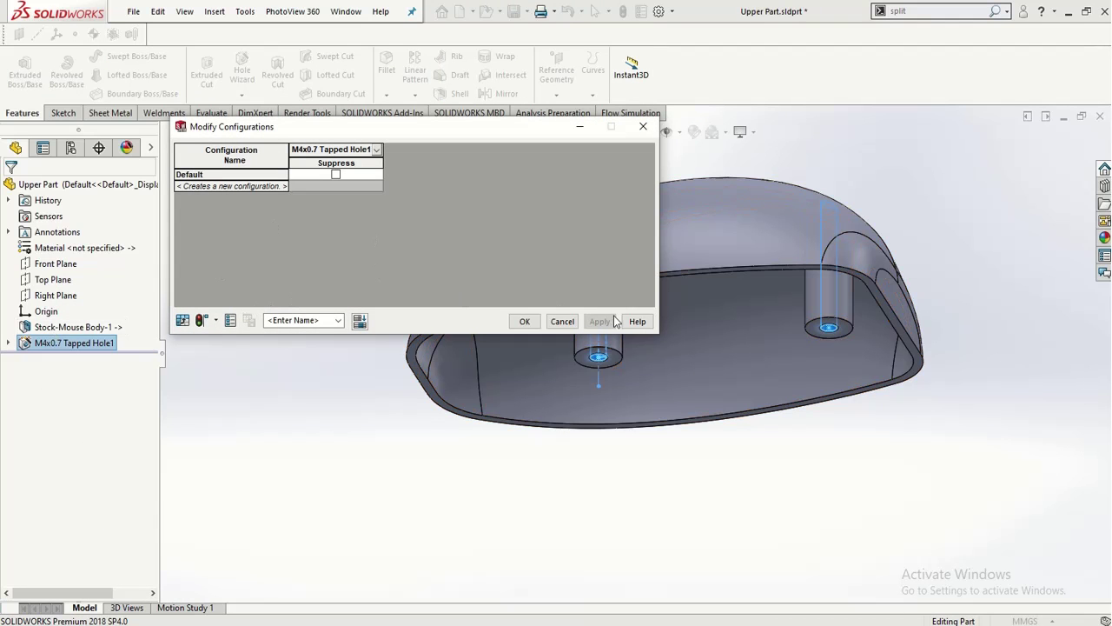
click(549, 325)
- Edit the M4x0.7 tapped hole feature and change its end condition to Blind
right_click(87, 346)
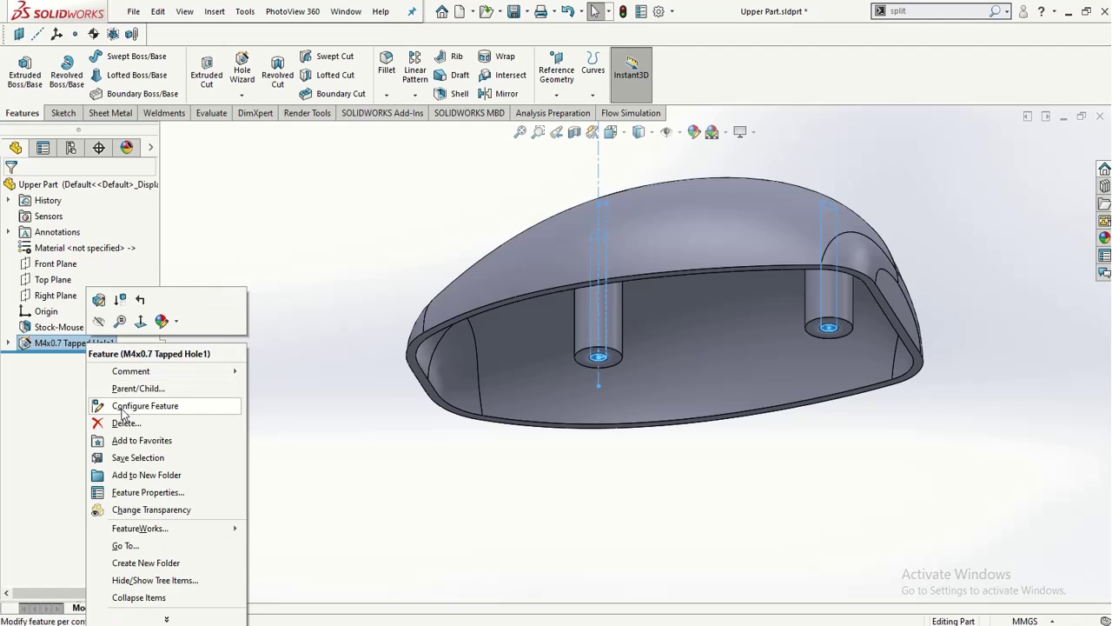
click(98, 306)
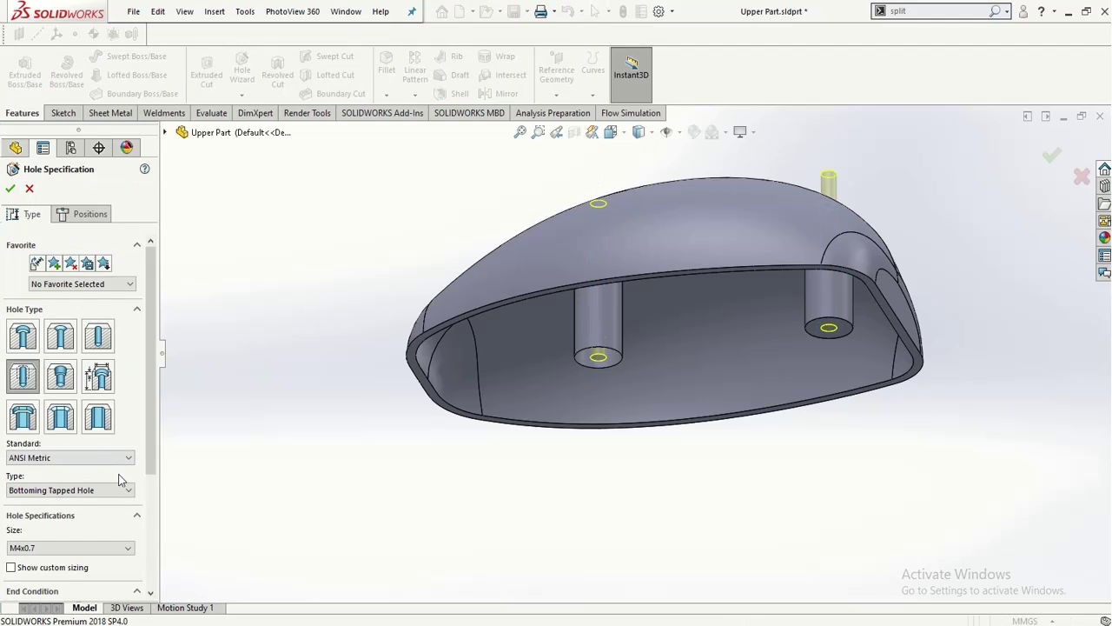
drag(148, 392, 146, 505)
click(100, 432)
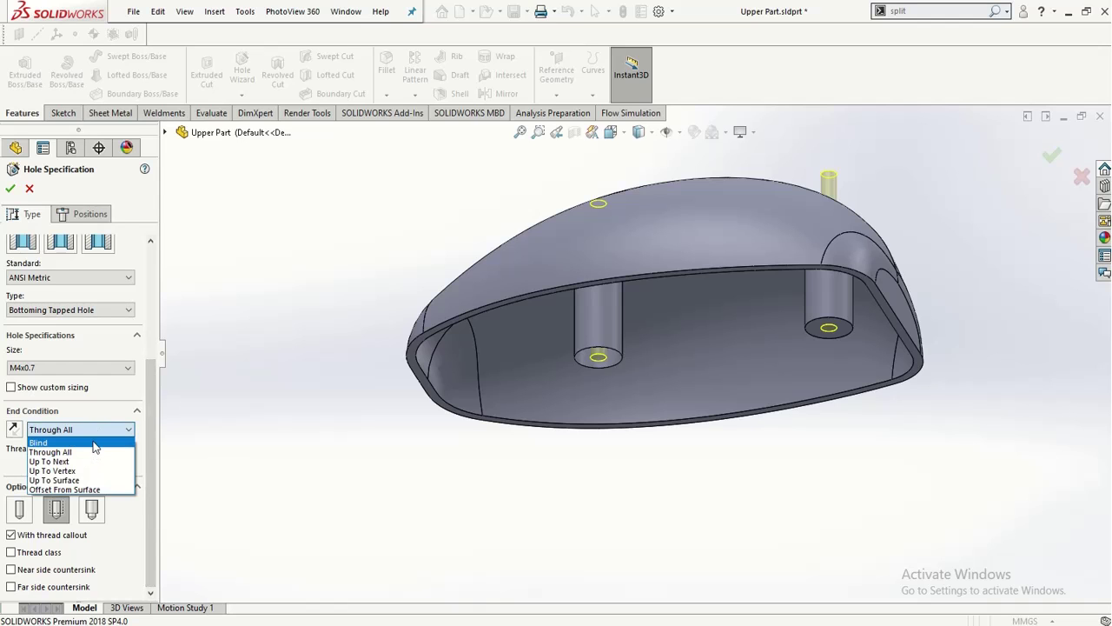
click(94, 443)
middle_drag(299, 460, 252, 479)
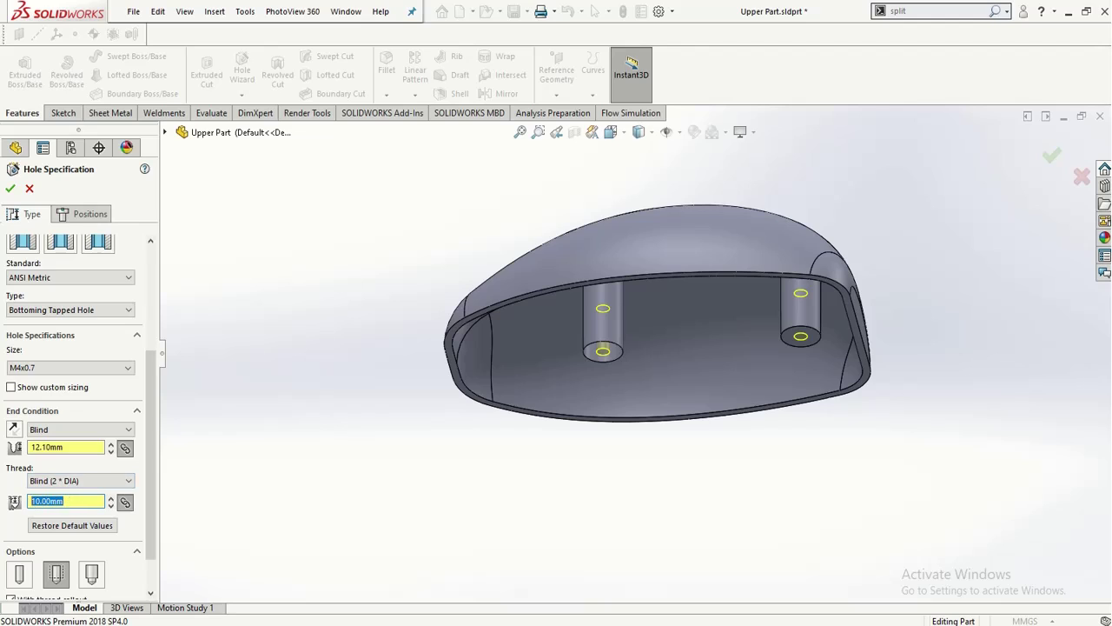
- Set both the tap thread depth and the blind hole depth to 13 mm
text(13)
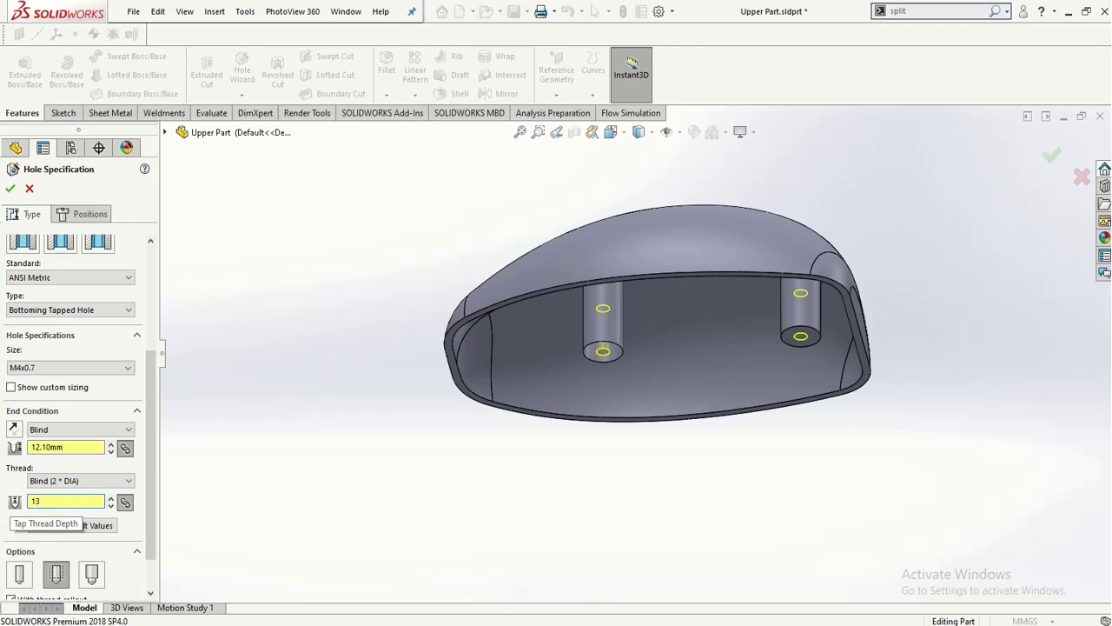
key(Return)
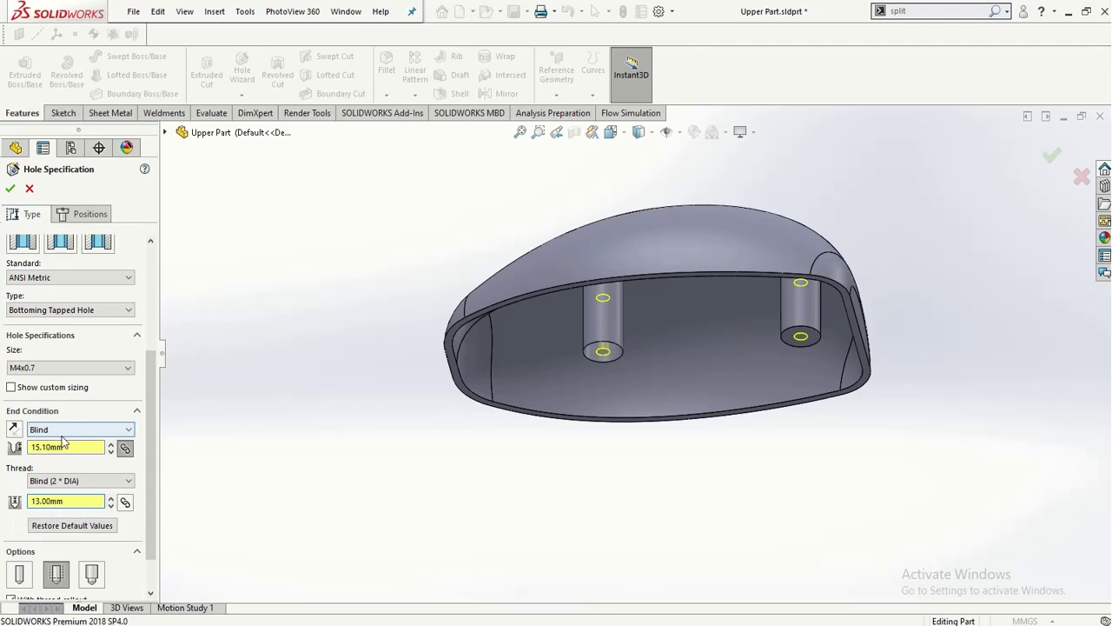
drag(61, 446, 3, 447)
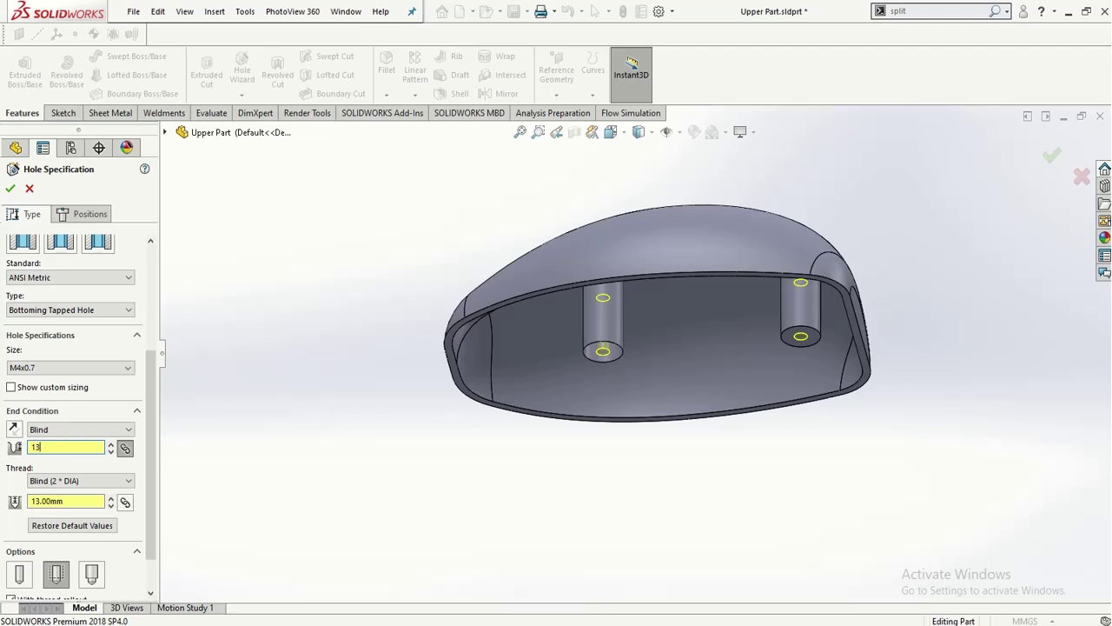
text(13)
key(Return)
- Set the blind hole depth to 20 mm and apply the edited tapped hole feature
middle_drag(480, 485, 750, 470)
middle_drag(721, 316, 641, 356)
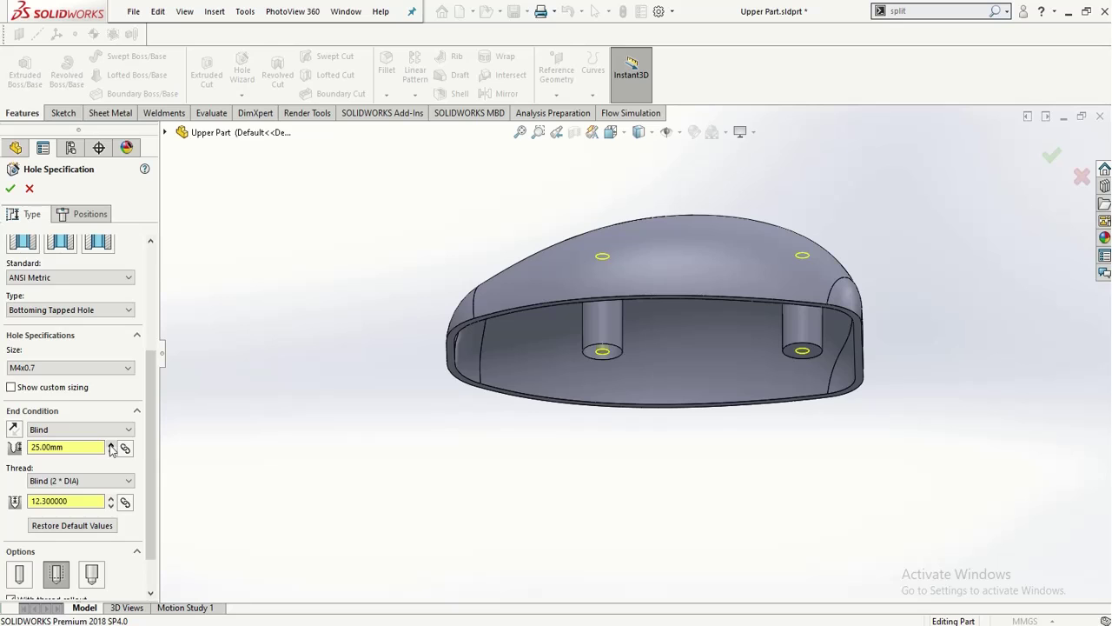
middle_drag(477, 457, 453, 519)
drag(100, 446, 3, 445)
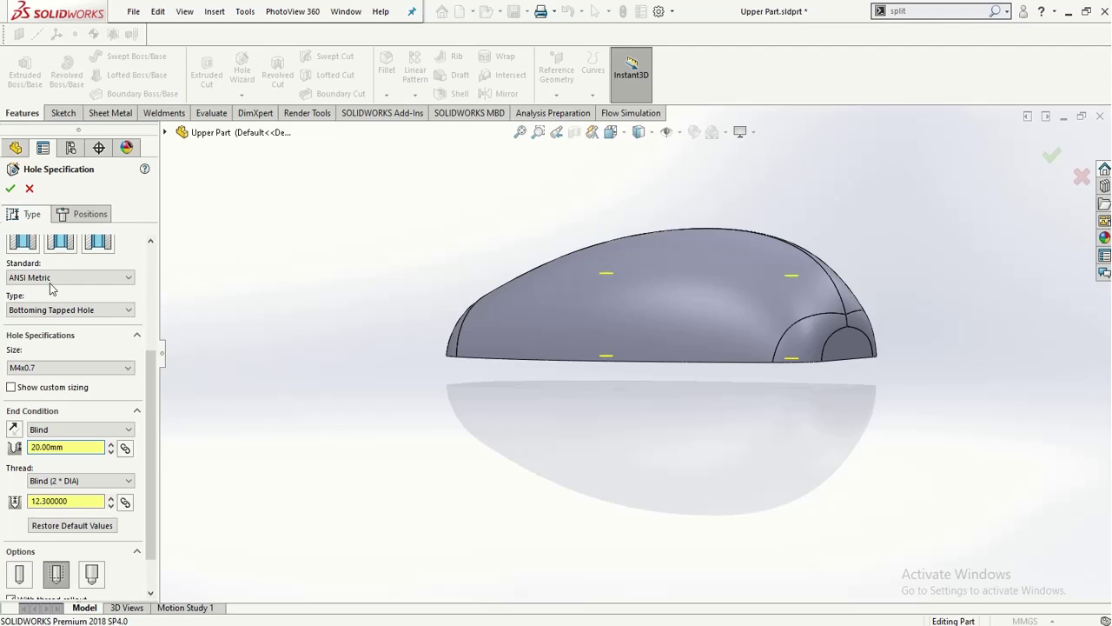
click(10, 189)
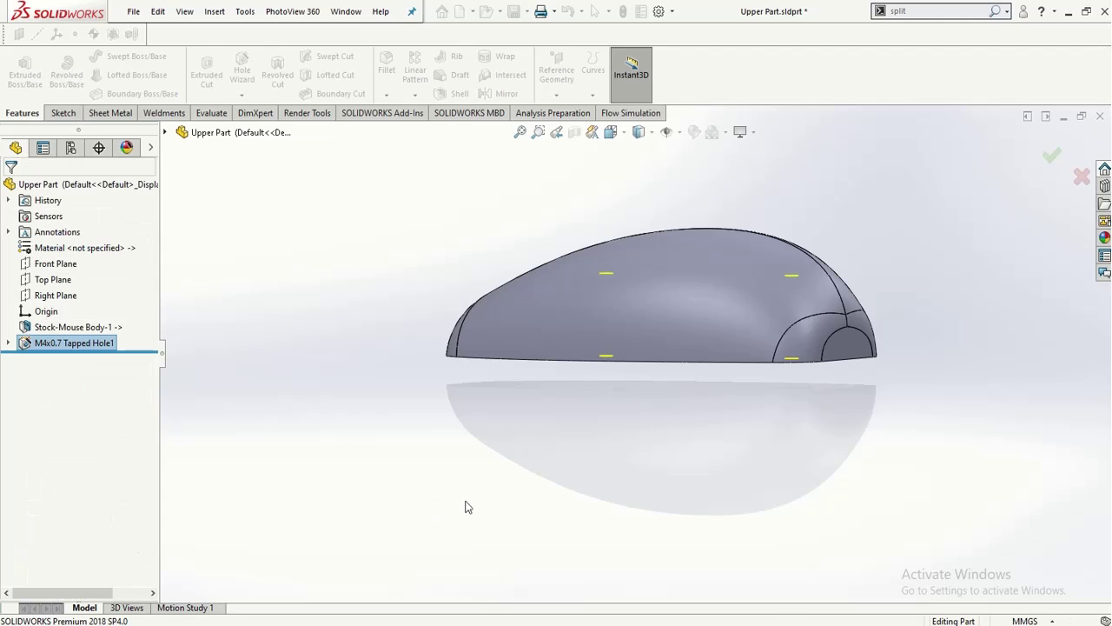
middle_drag(529, 298, 594, 471)
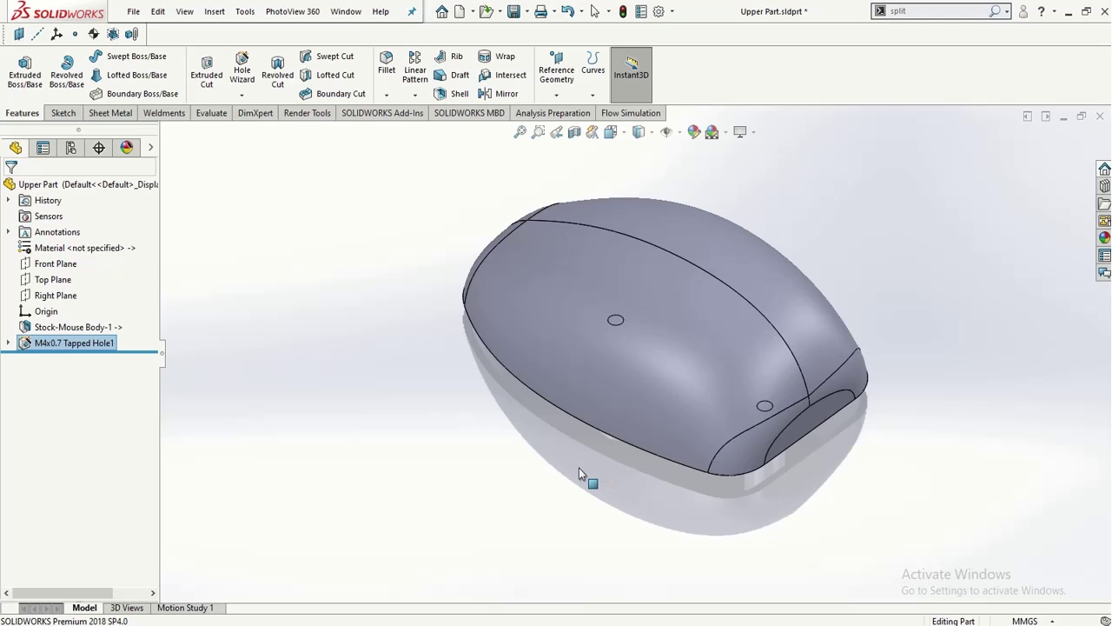
click(579, 467)
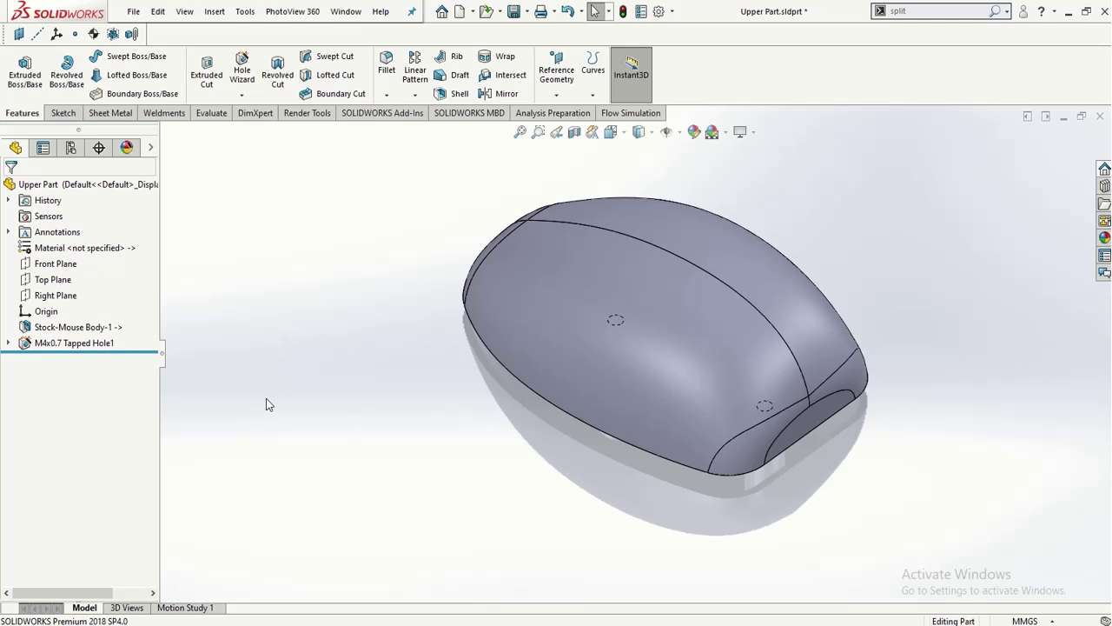
- Switch to PowerPoint and read the second Tapping Holes slide about the extruded cut for the PCB board
click(322, 621)
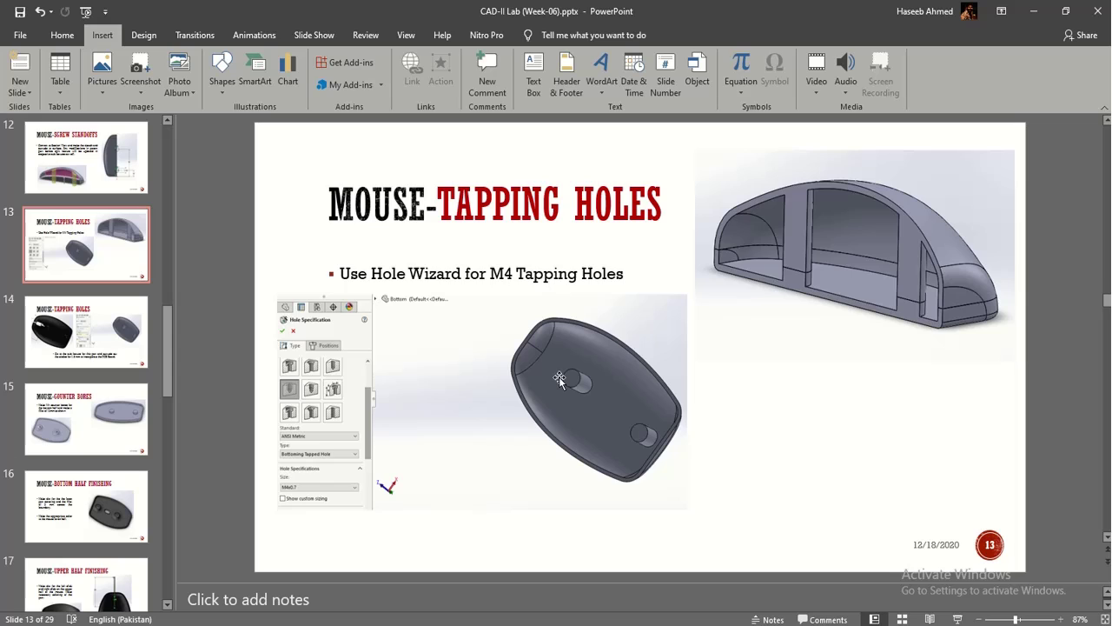
scroll(560, 381, down, 1)
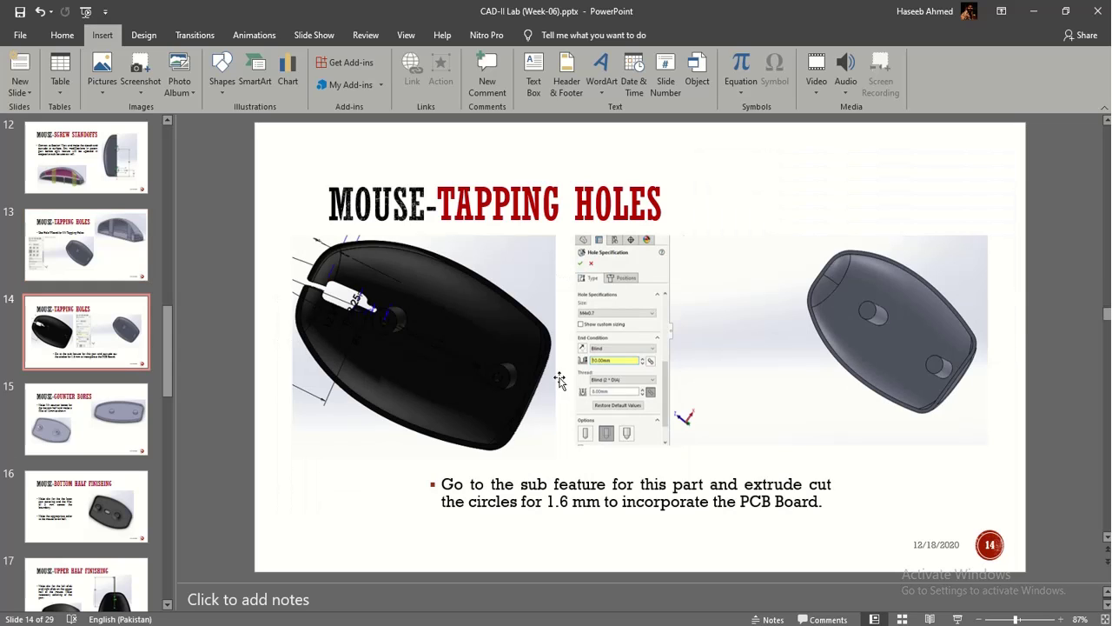
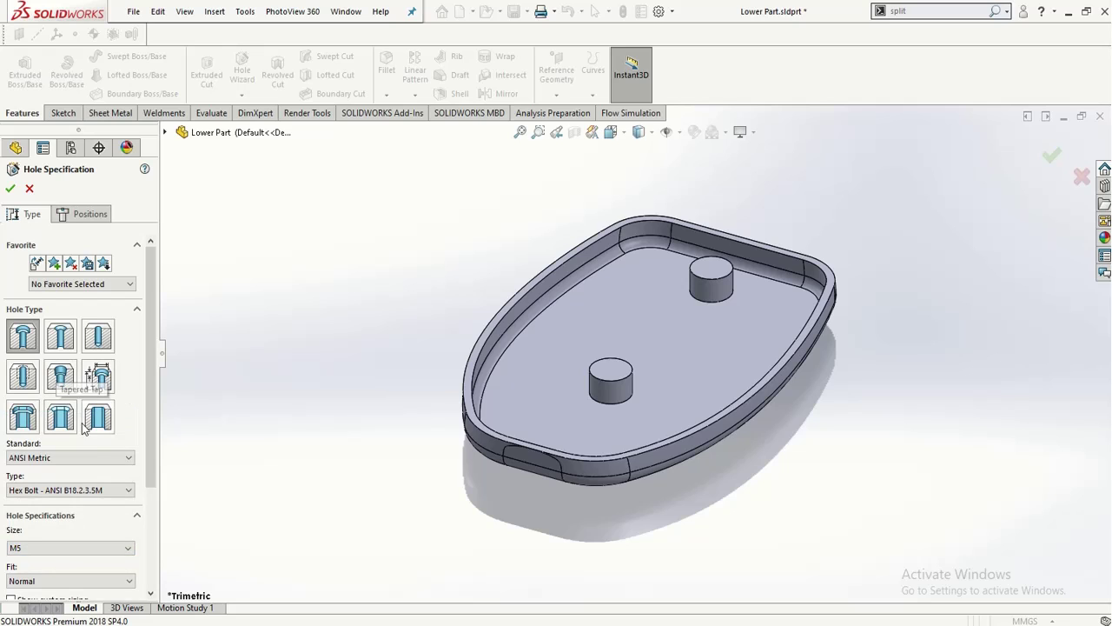
click(22, 417)
click(52, 458)
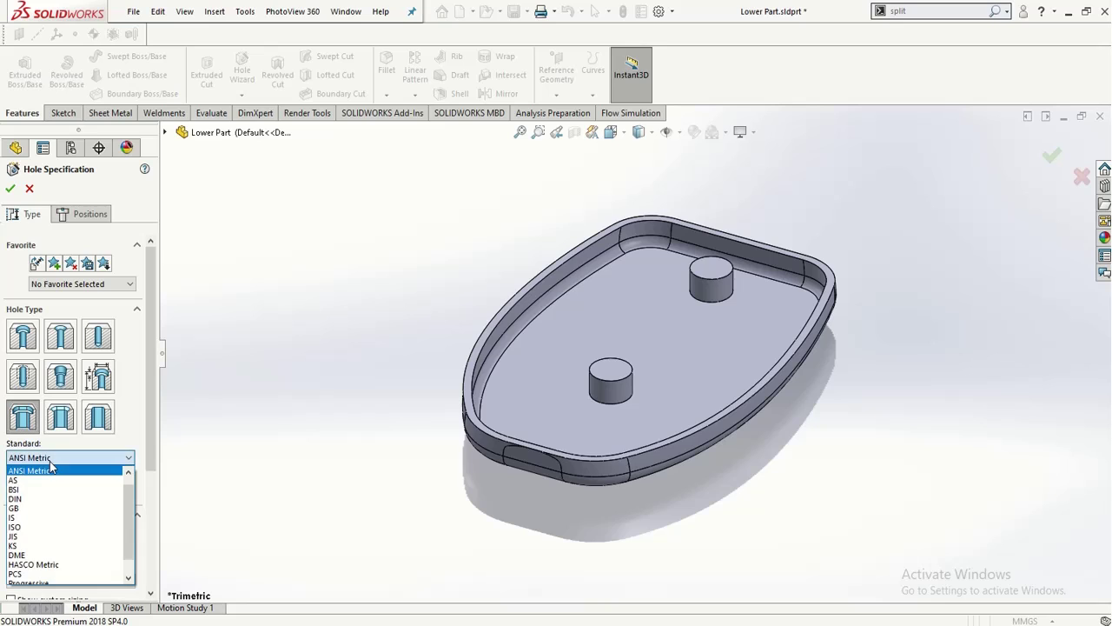
click(52, 457)
click(57, 490)
click(57, 491)
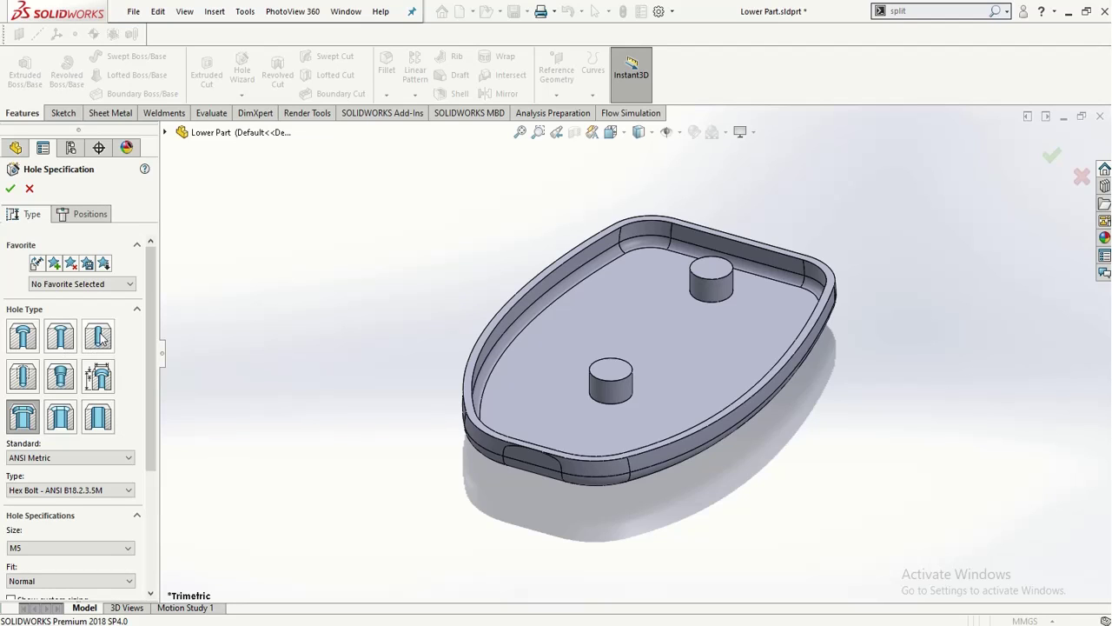
- In the Lower Part, specify an ANSI Metric countersink hole for an M4 flat head screw with normal fit
click(63, 339)
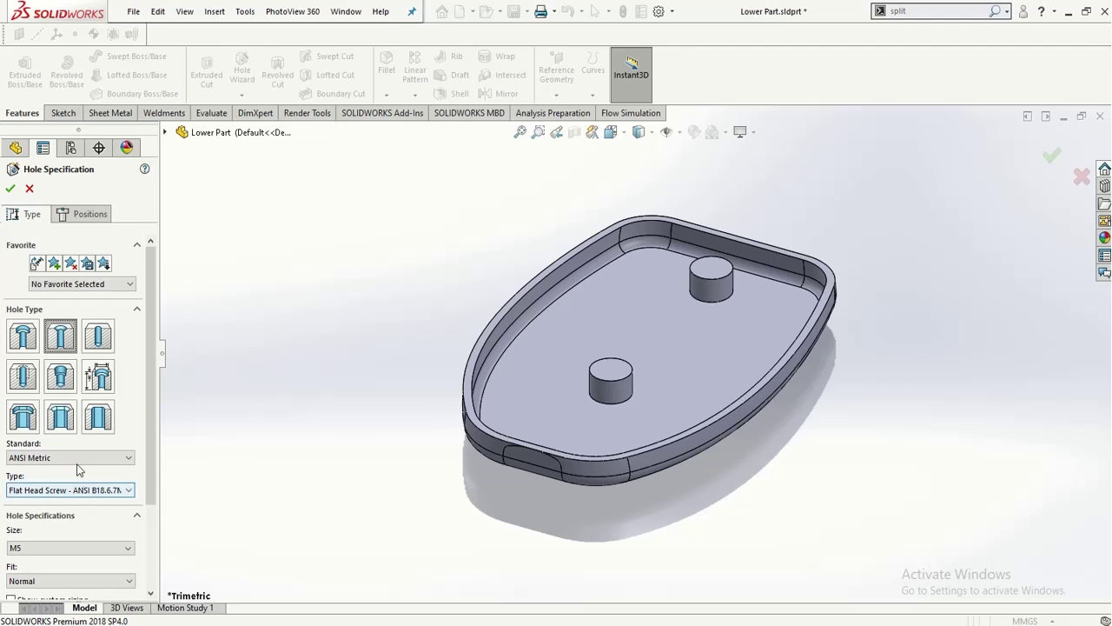
click(53, 549)
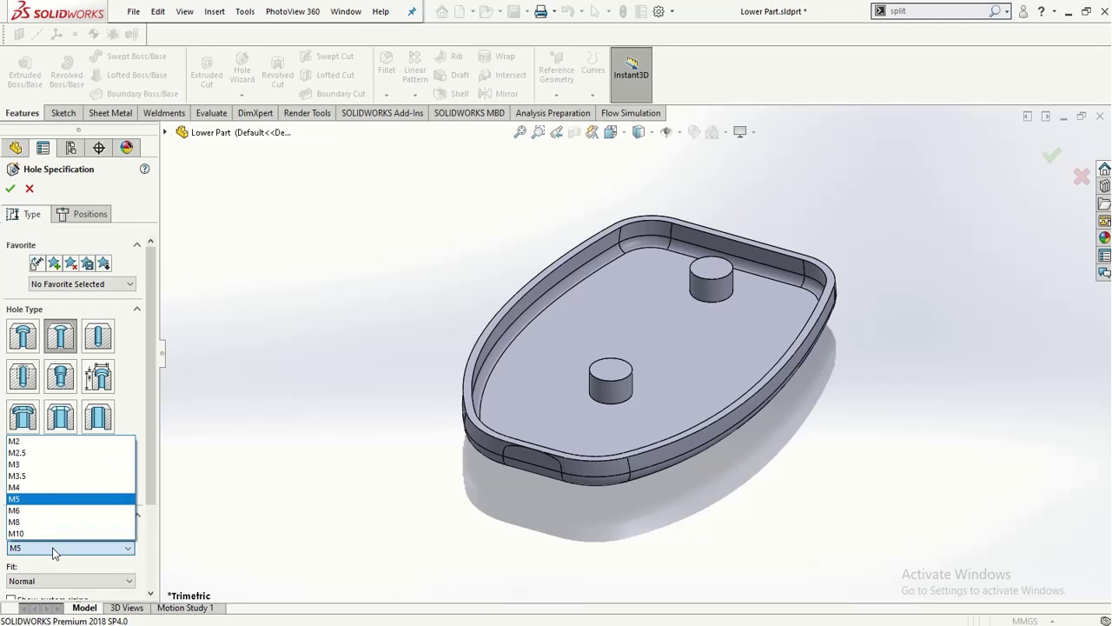
click(49, 487)
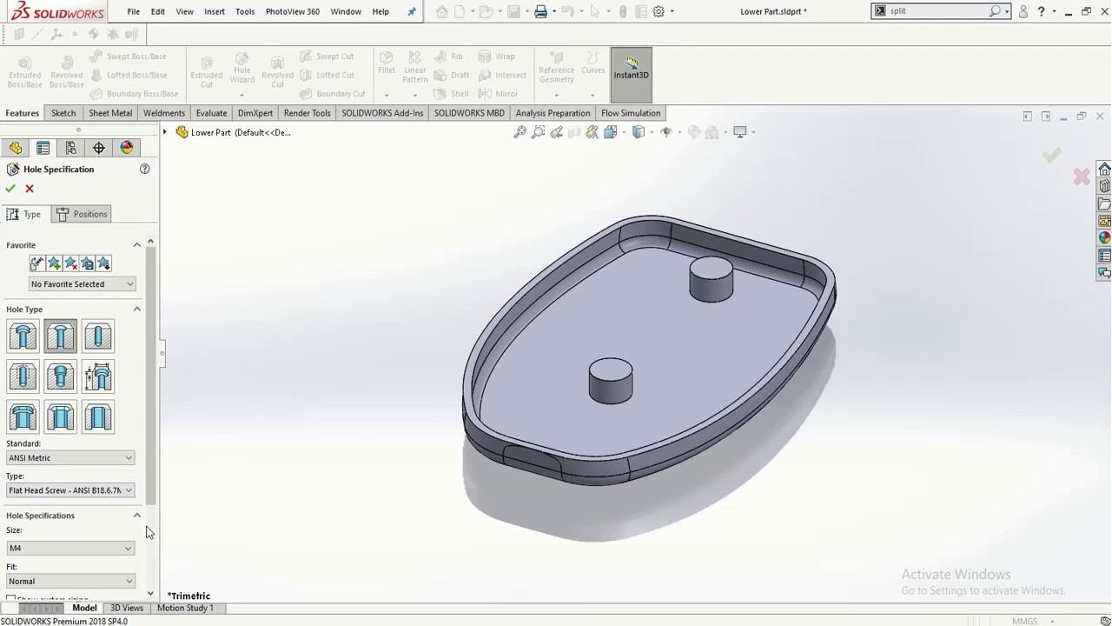
middle_drag(261, 549, 218, 546)
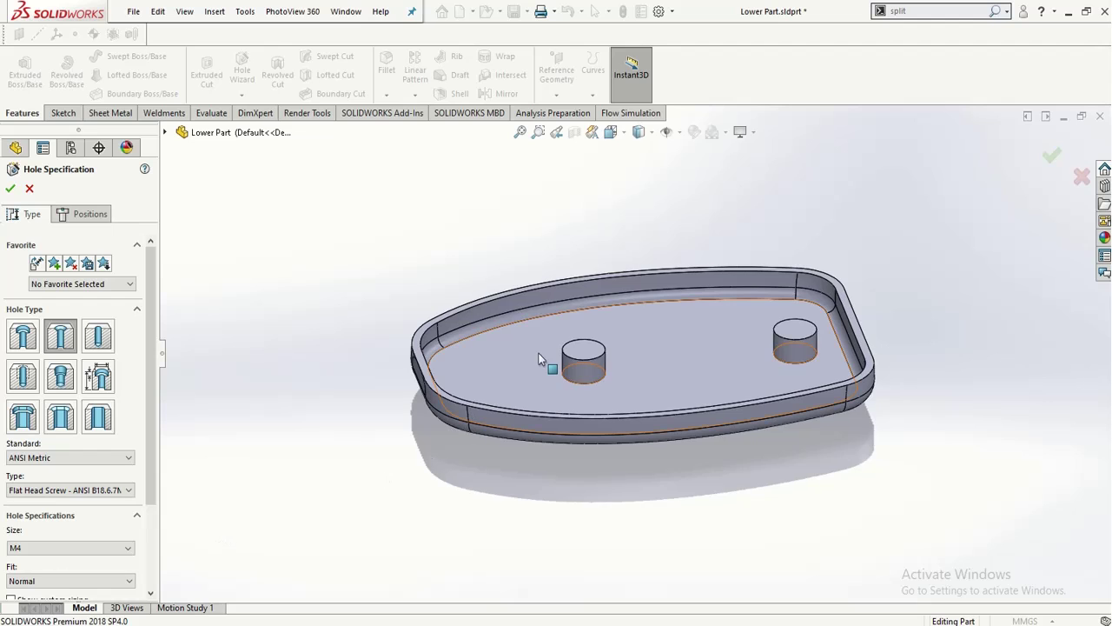
middle_drag(575, 355, 561, 508)
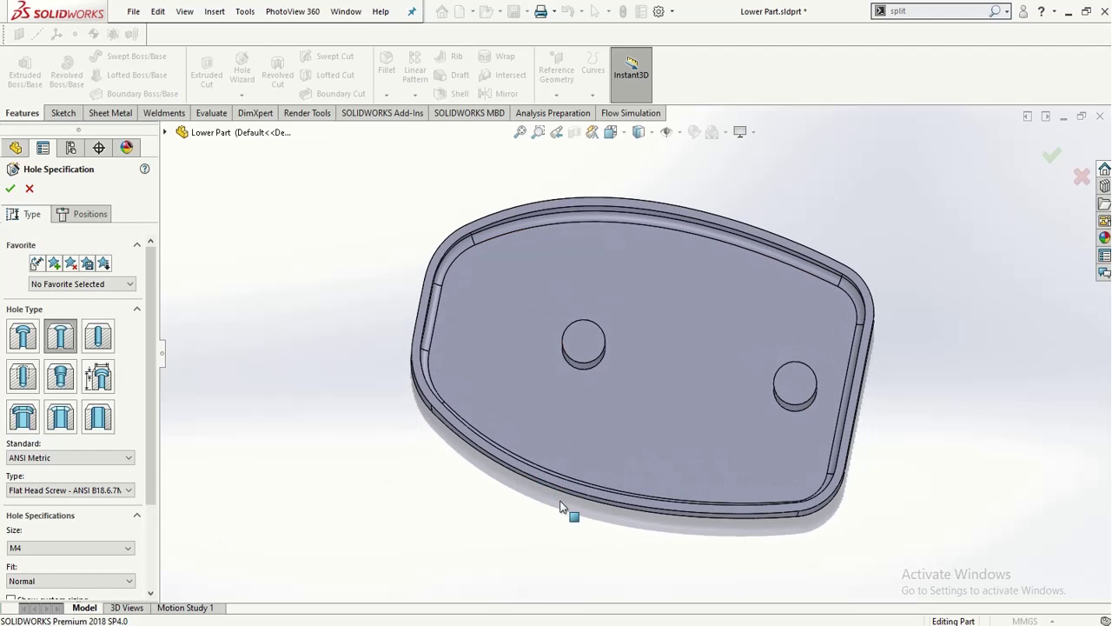
- Check the Tapping Holes and Counter Bores slides in PowerPoint, and return to the Lower Part in SOLIDWORKS
key(alt+Tab)
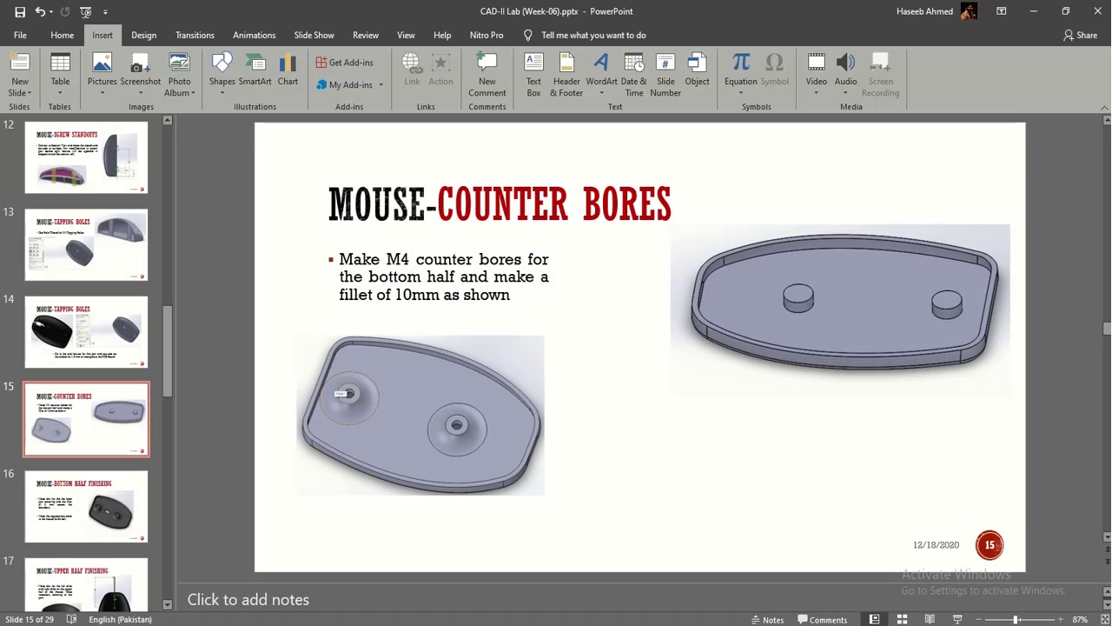
scroll(362, 460, up, 1)
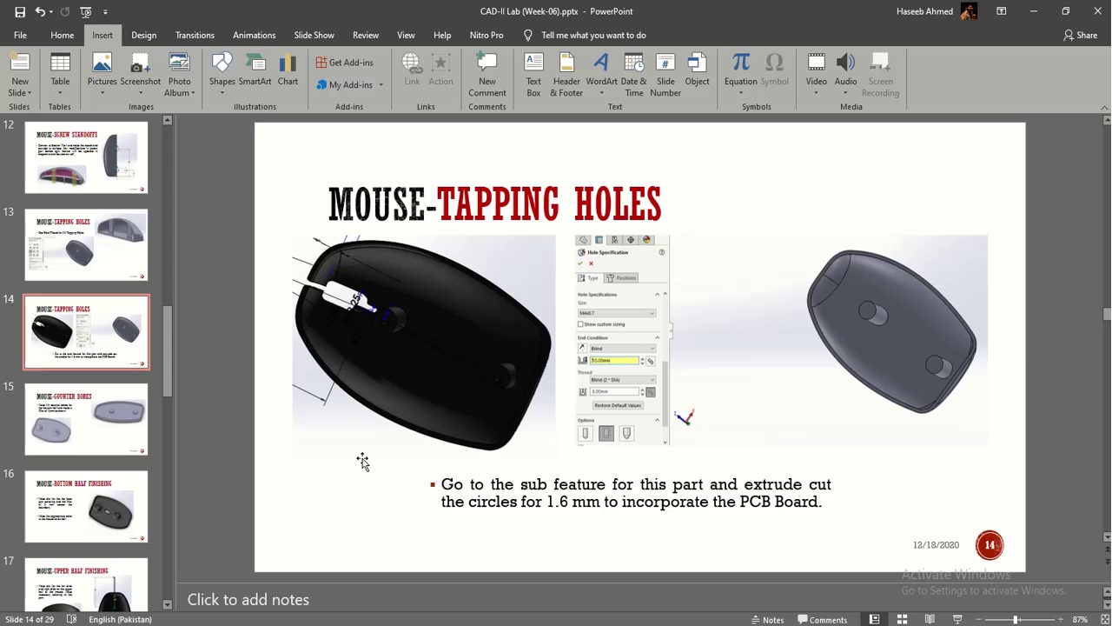
scroll(363, 460, down, 1)
key(alt+Tab)
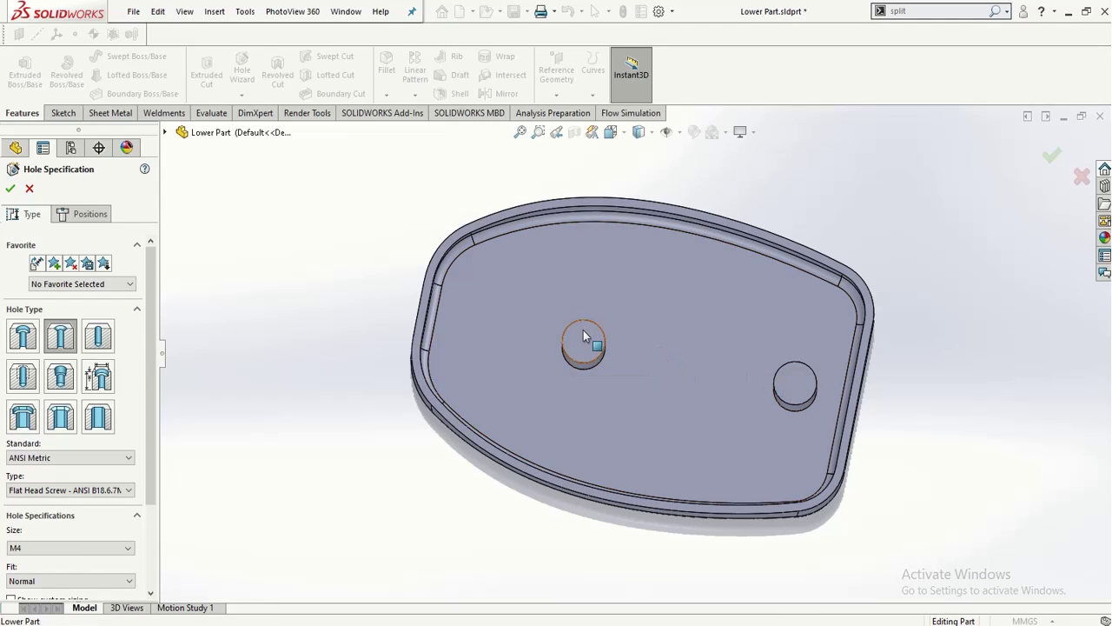
- Place the M4 countersink holes at the centres of both Lower Part standoffs using a 3D sketch and create the feature
scroll(73, 479, down, 2)
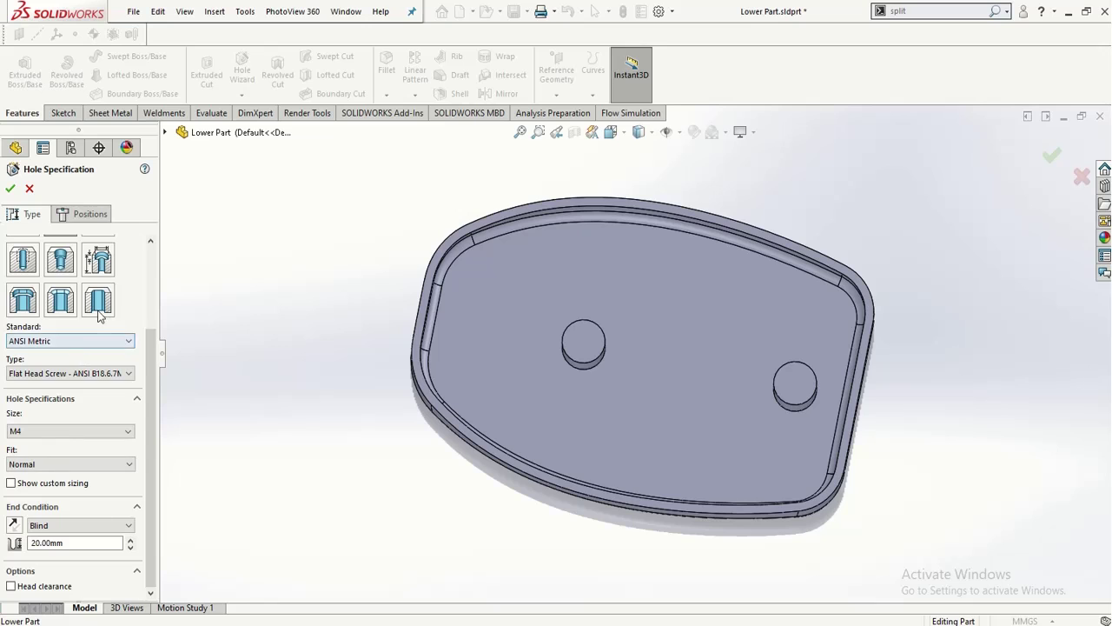
click(105, 216)
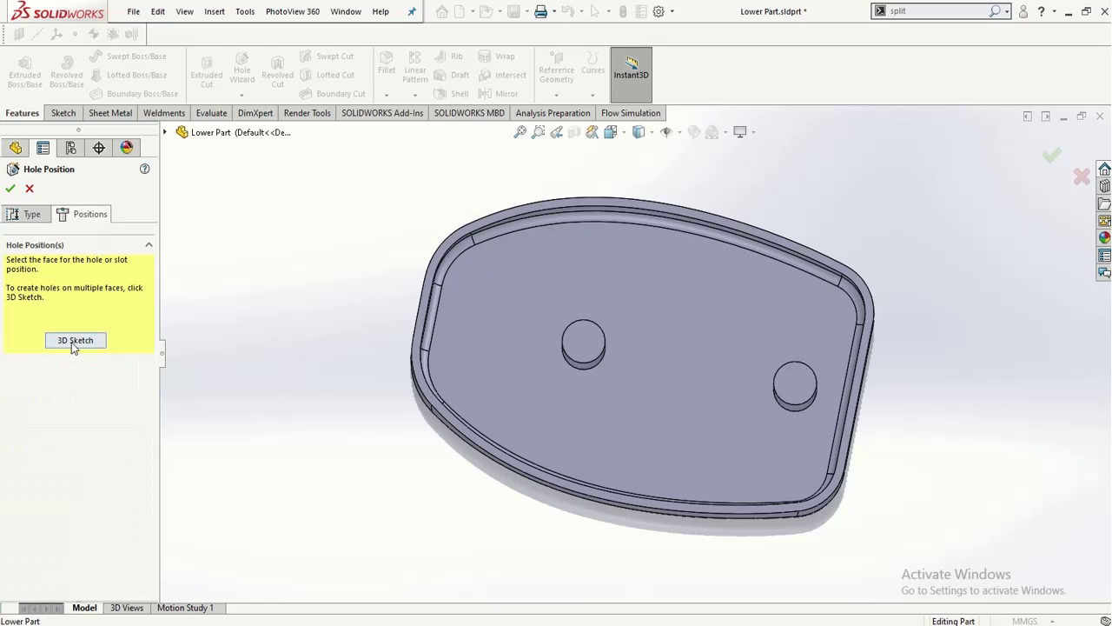
click(509, 353)
scroll(576, 343, down, 2)
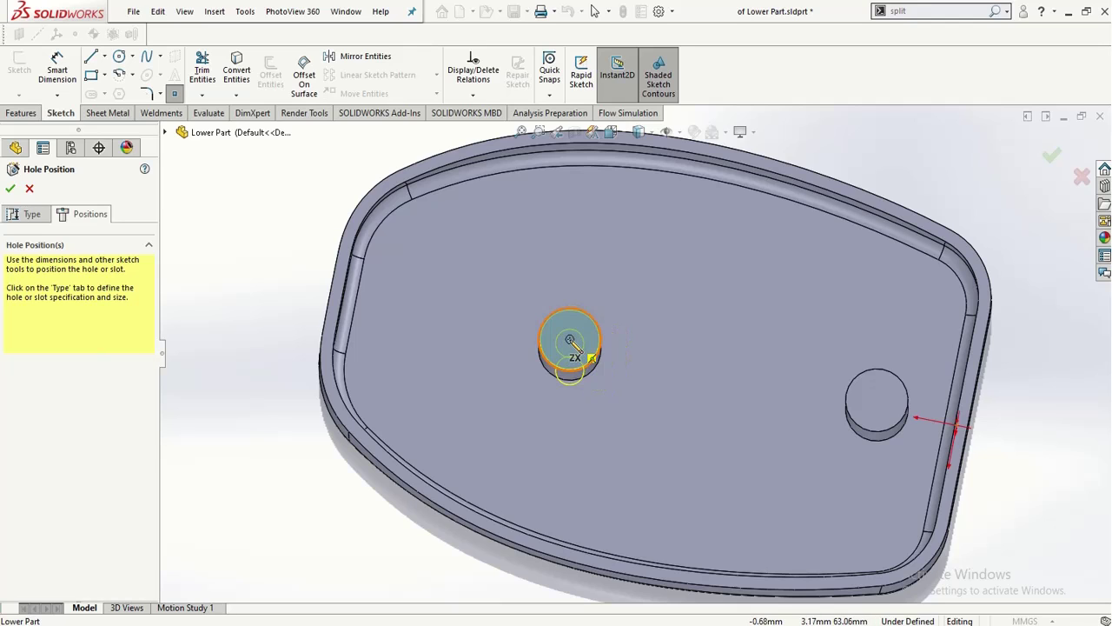
click(570, 340)
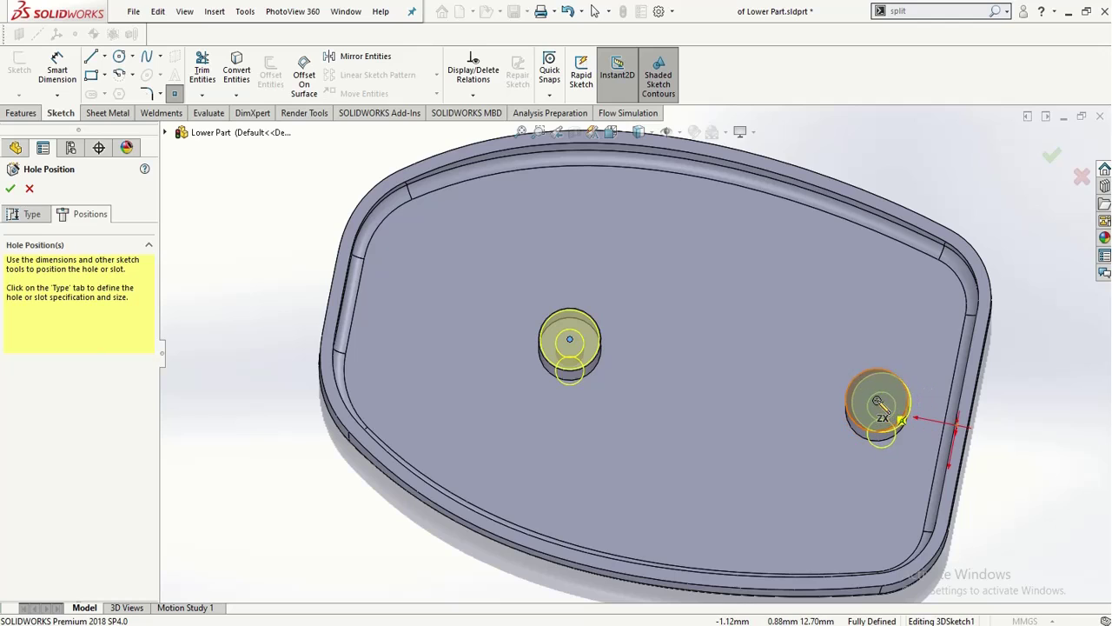
click(878, 401)
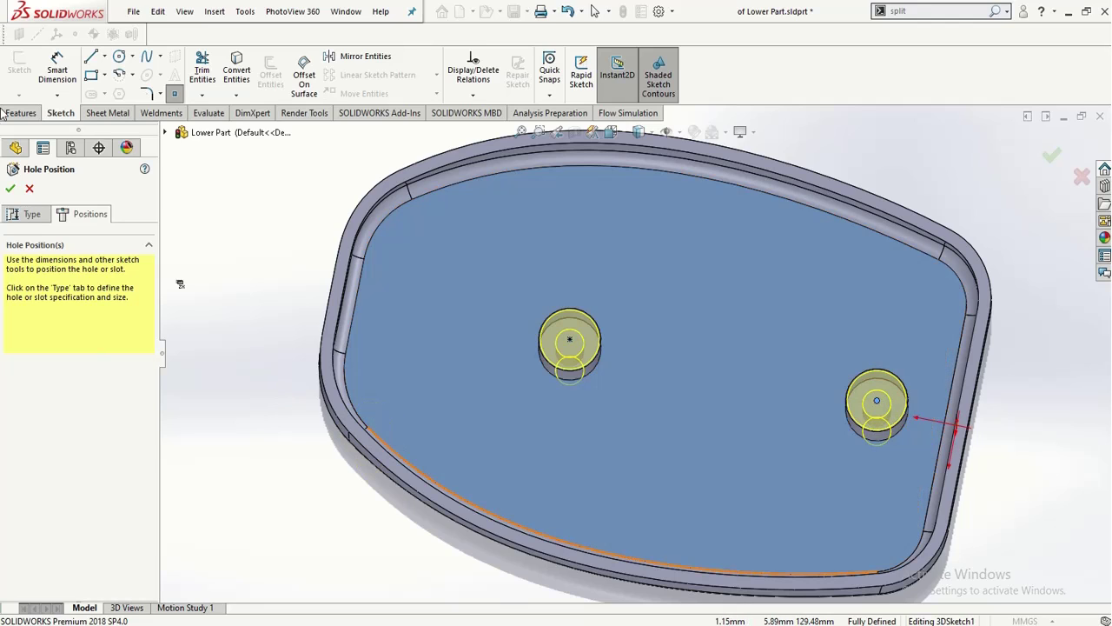
click(11, 189)
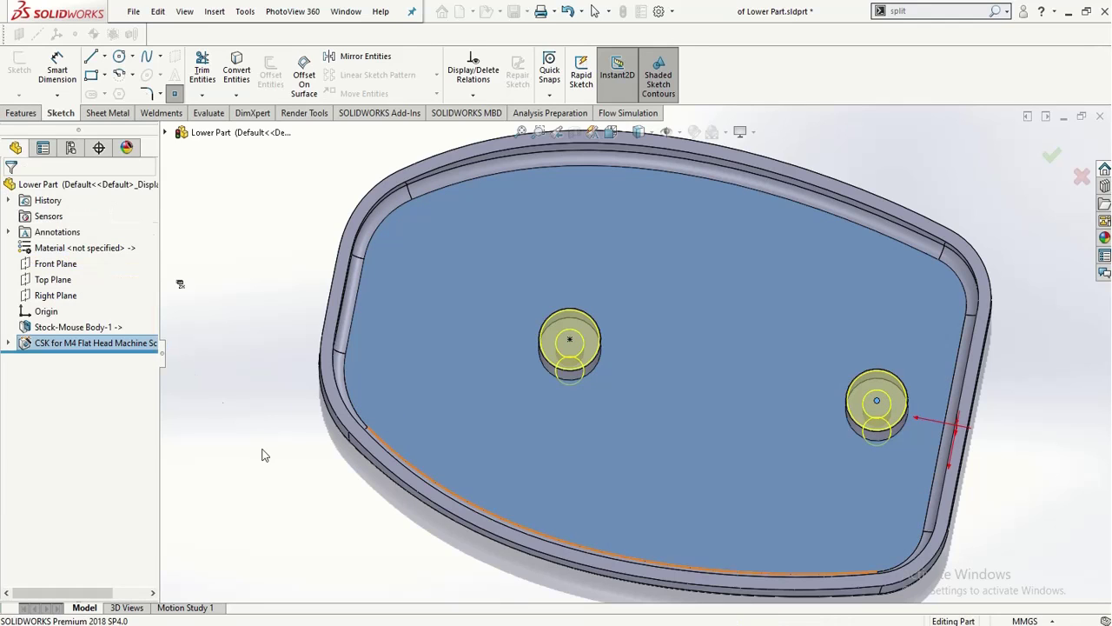
- Inspect the countersunk standoffs up close and delete the M4 flat head countersink feature from the Lower Part
middle_drag(305, 352, 437, 400)
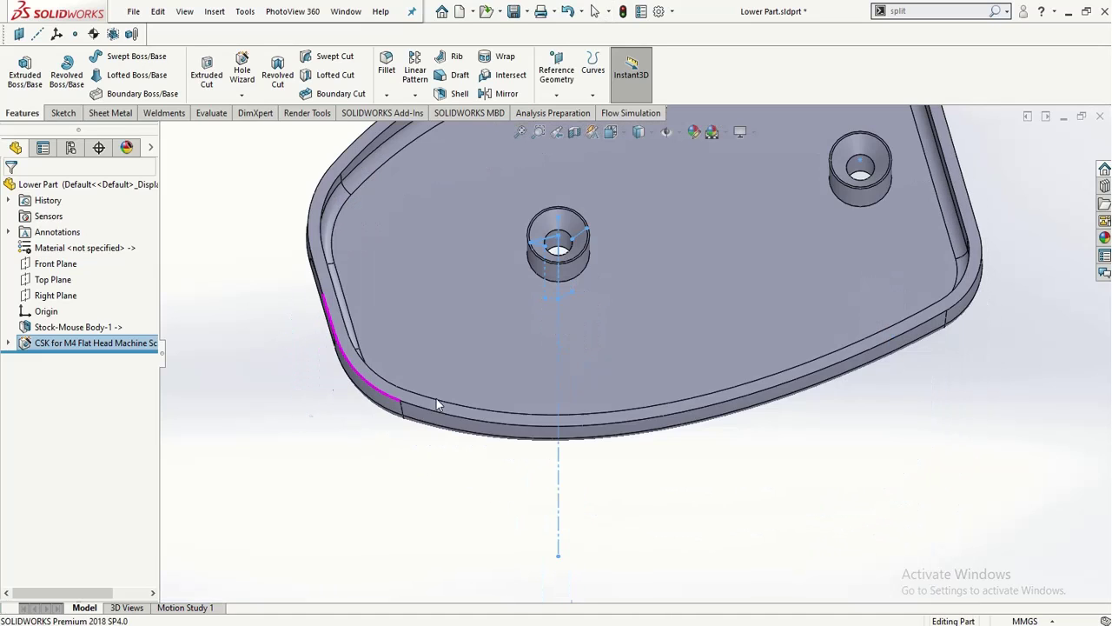
scroll(588, 286, down, 5)
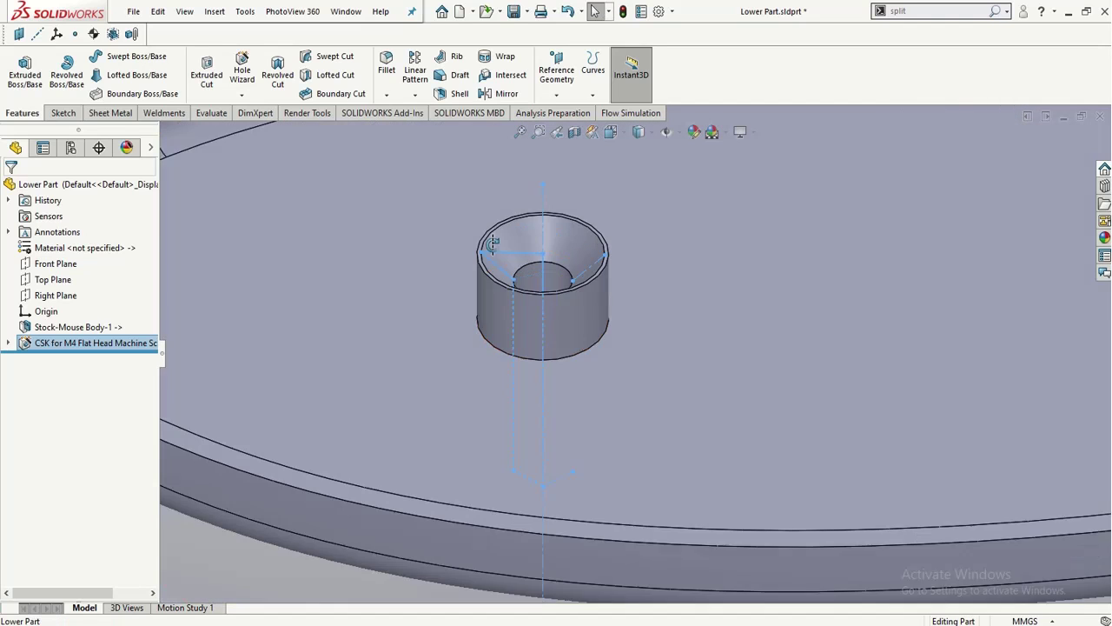
middle_drag(491, 226, 488, 270)
scroll(487, 270, up, 1)
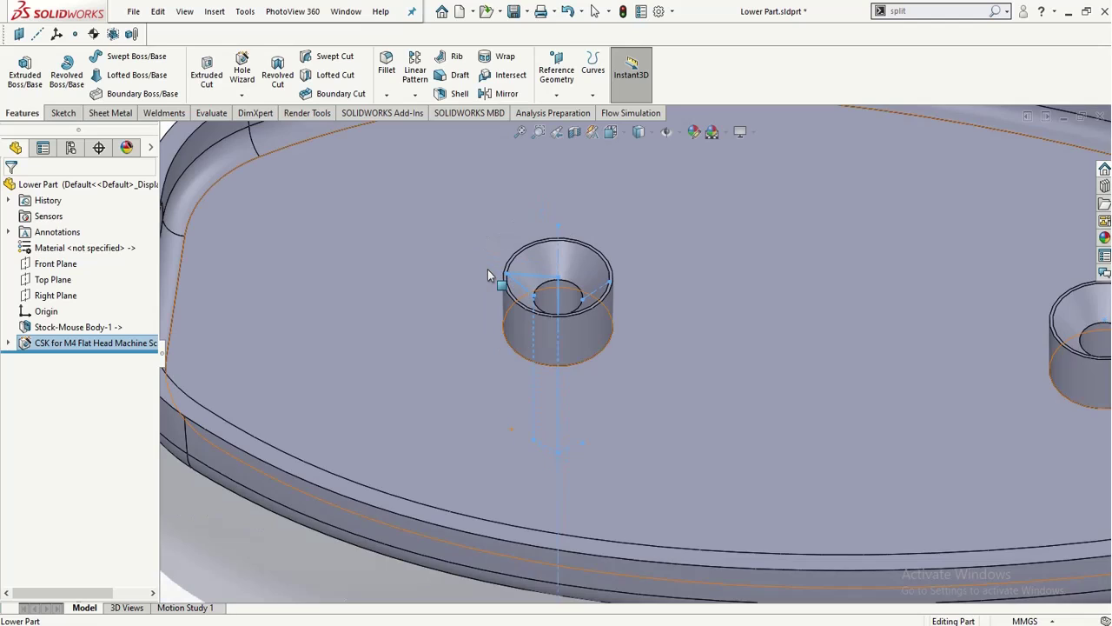
key(f)
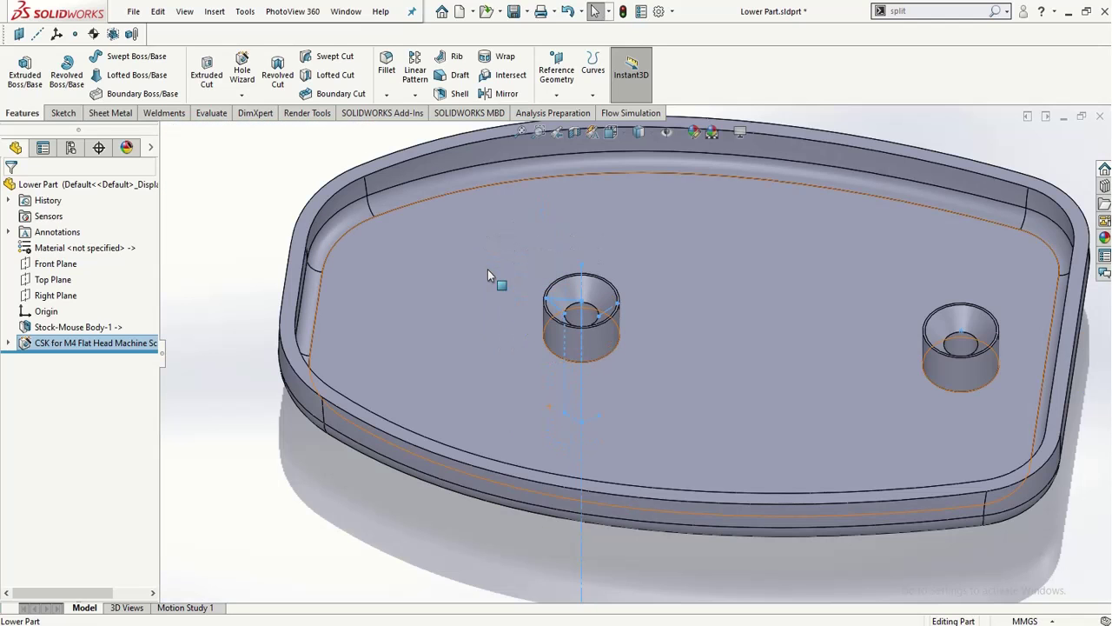
right_click(38, 349)
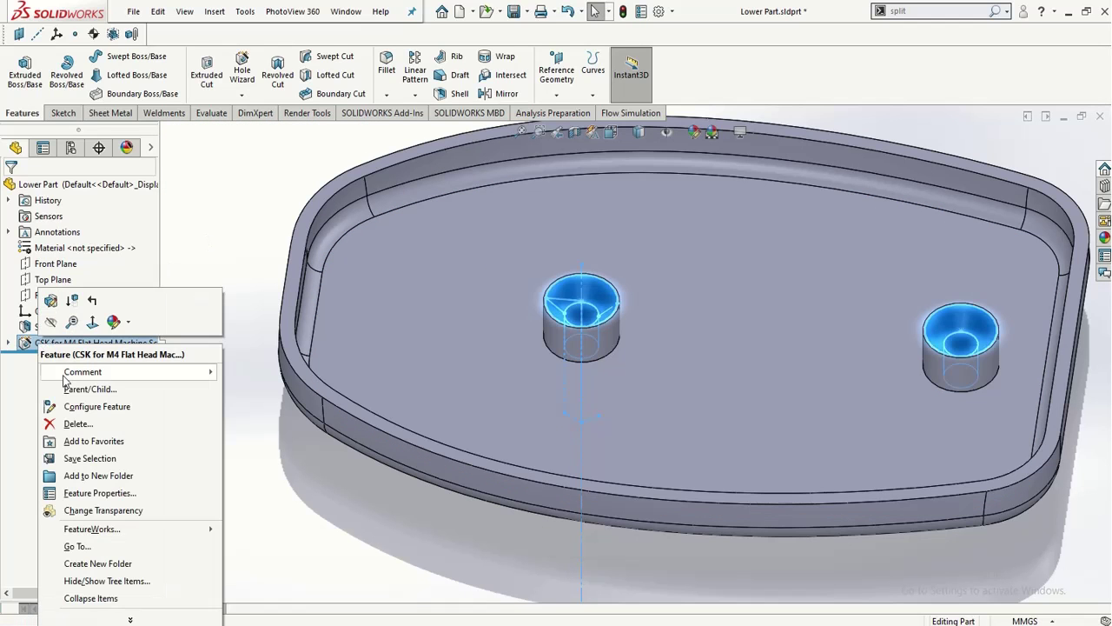
click(67, 420)
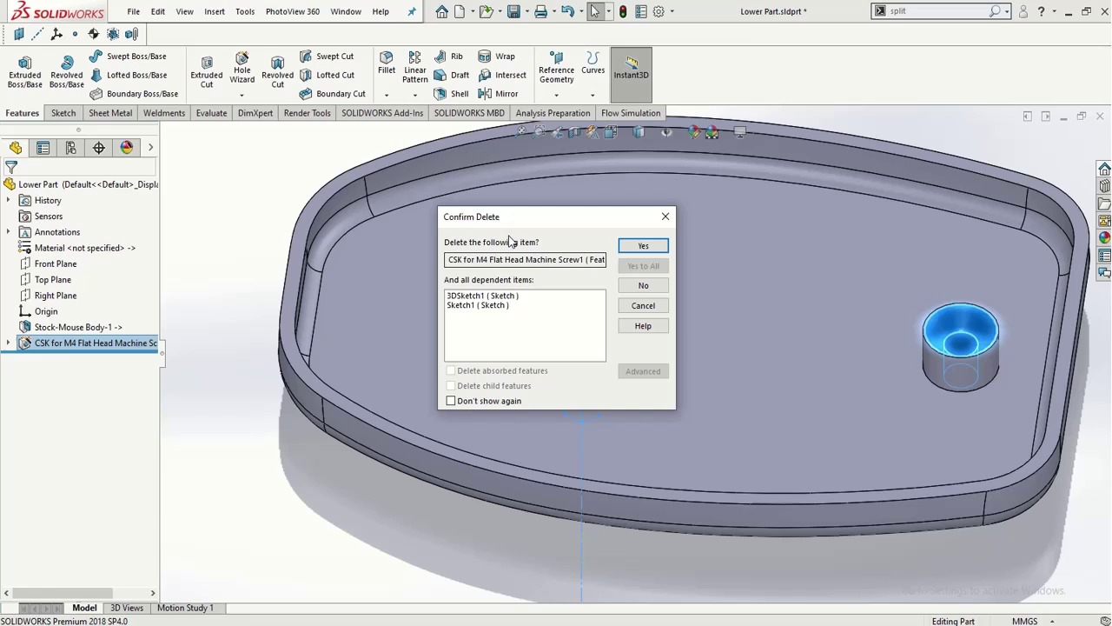
click(627, 251)
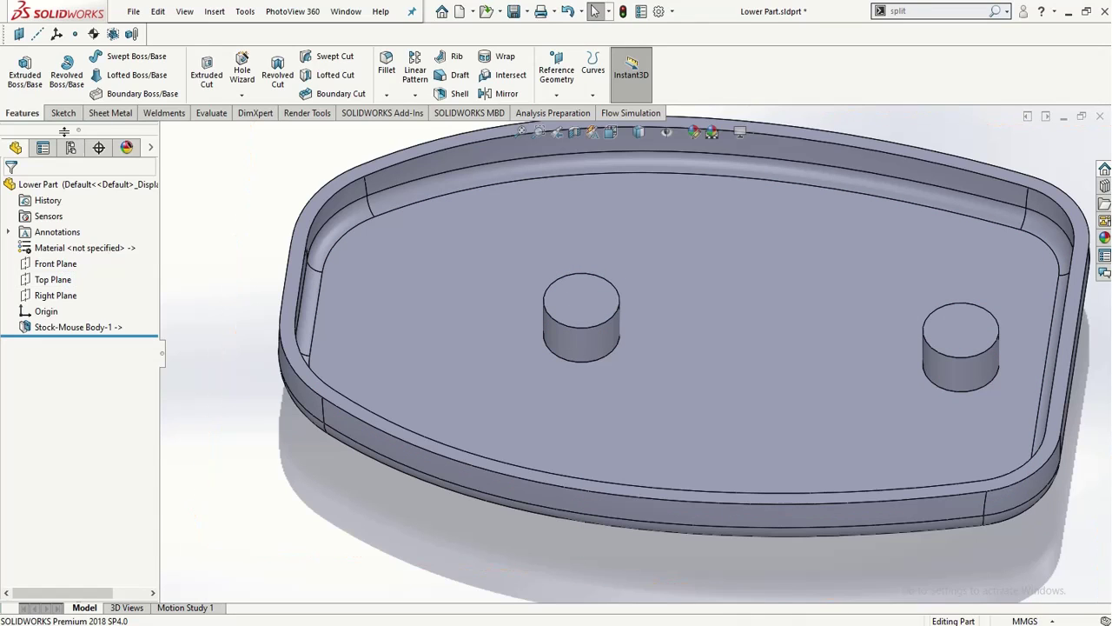
- Specify a new ANSI Metric counterbore hole of type Hex Screw - ANSI B18.6.7M in size M4
click(243, 73)
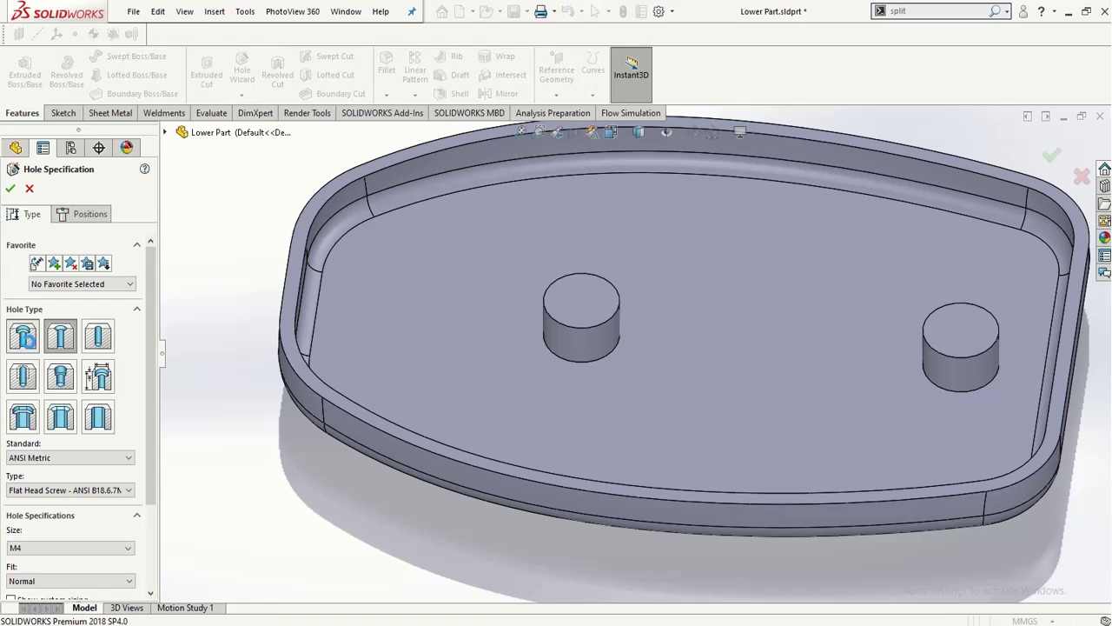
click(29, 342)
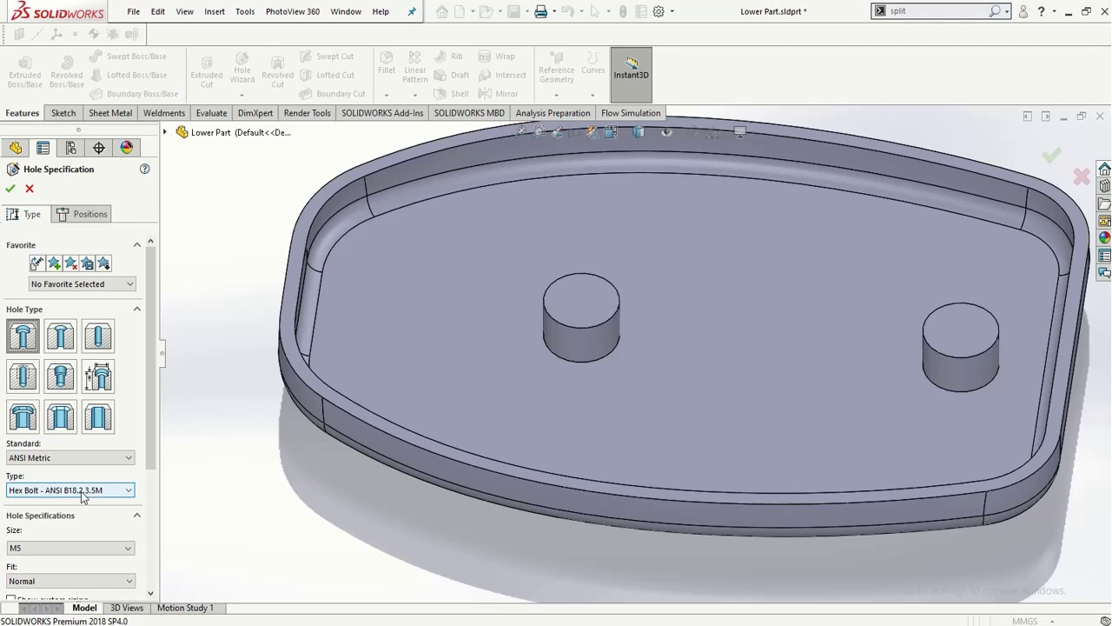
click(28, 548)
click(29, 550)
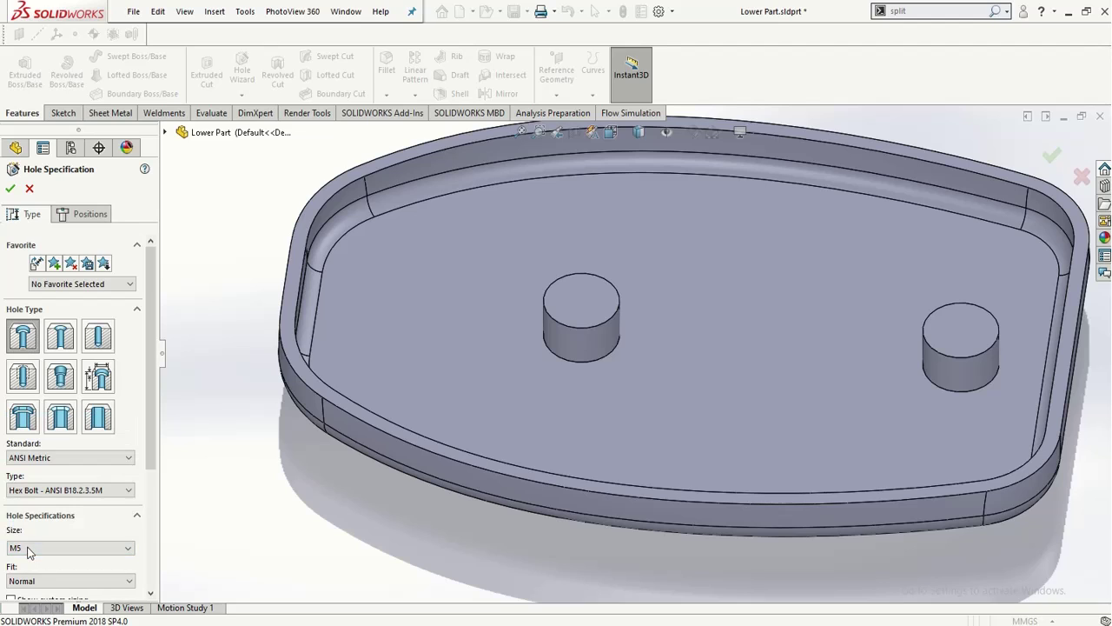
click(54, 491)
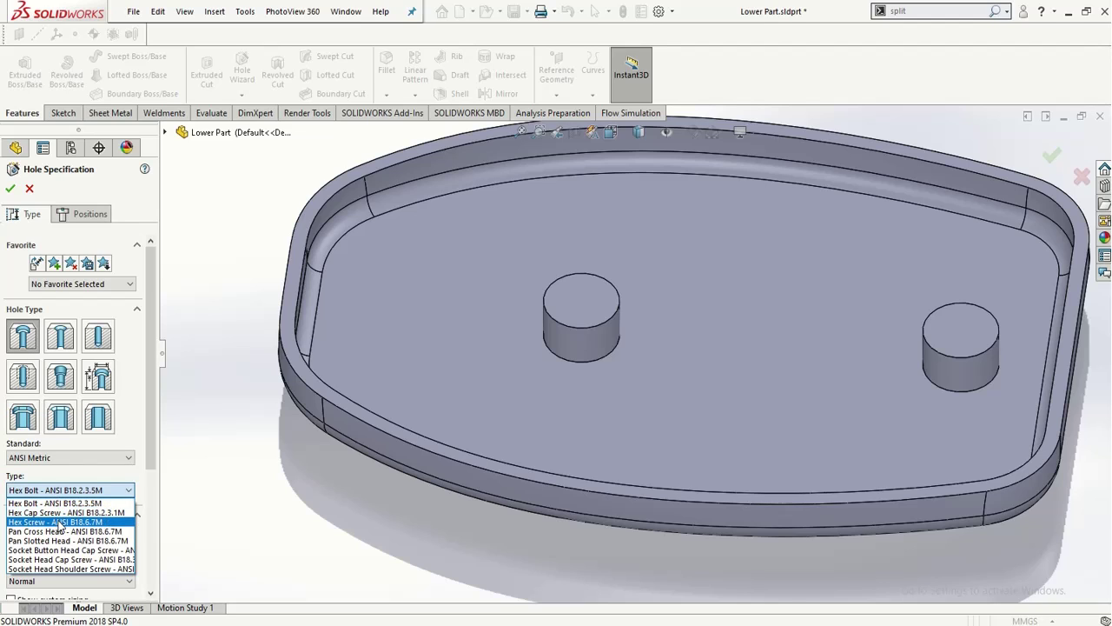
click(57, 522)
click(46, 548)
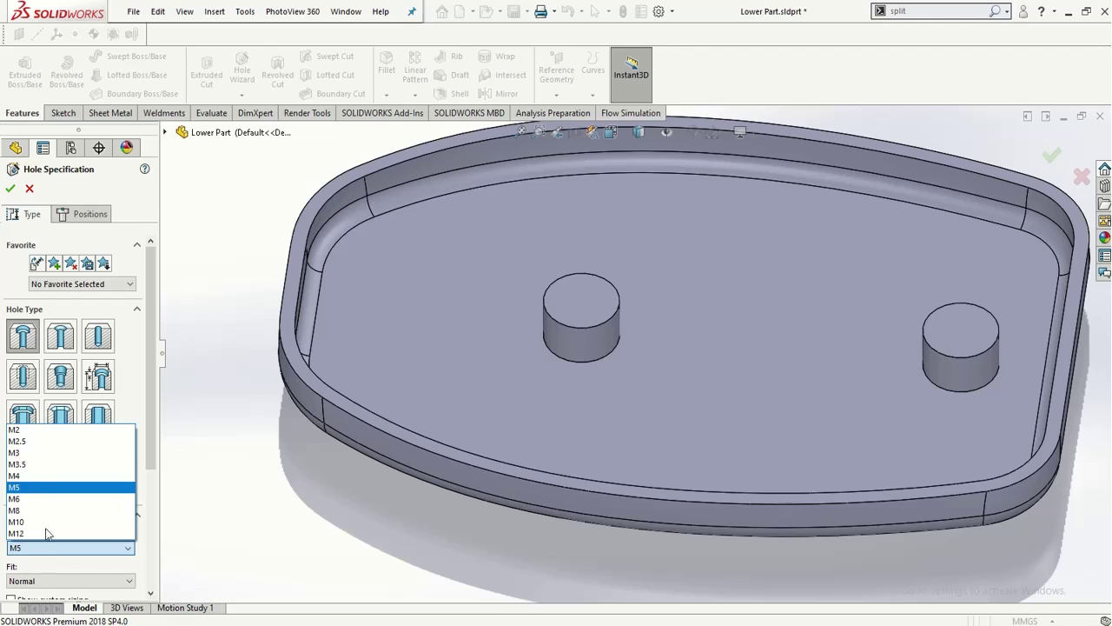
click(35, 475)
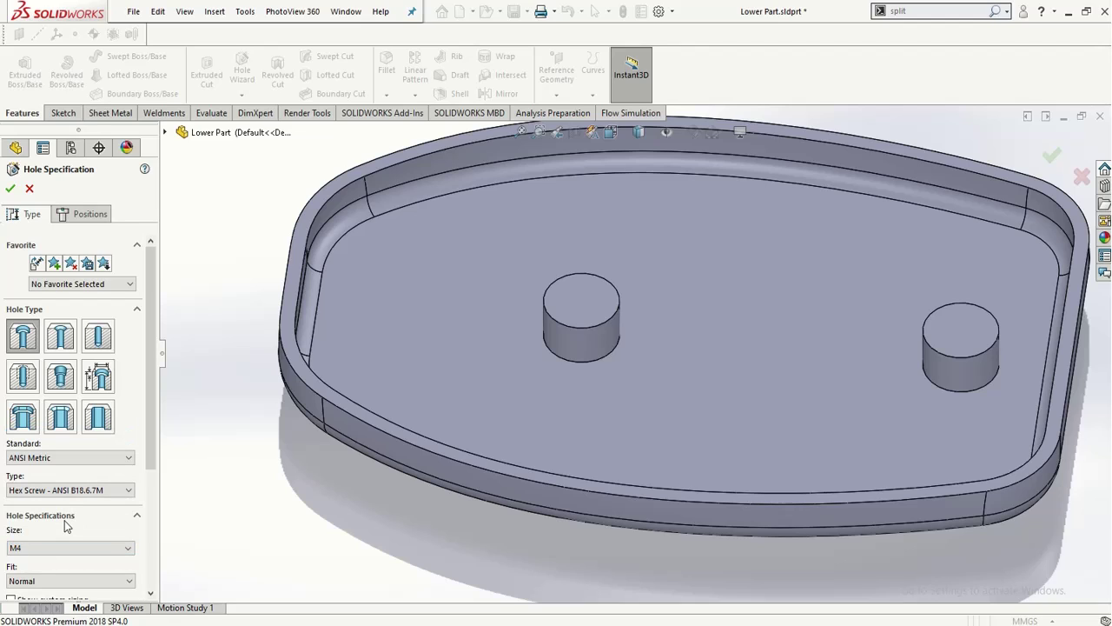
click(87, 491)
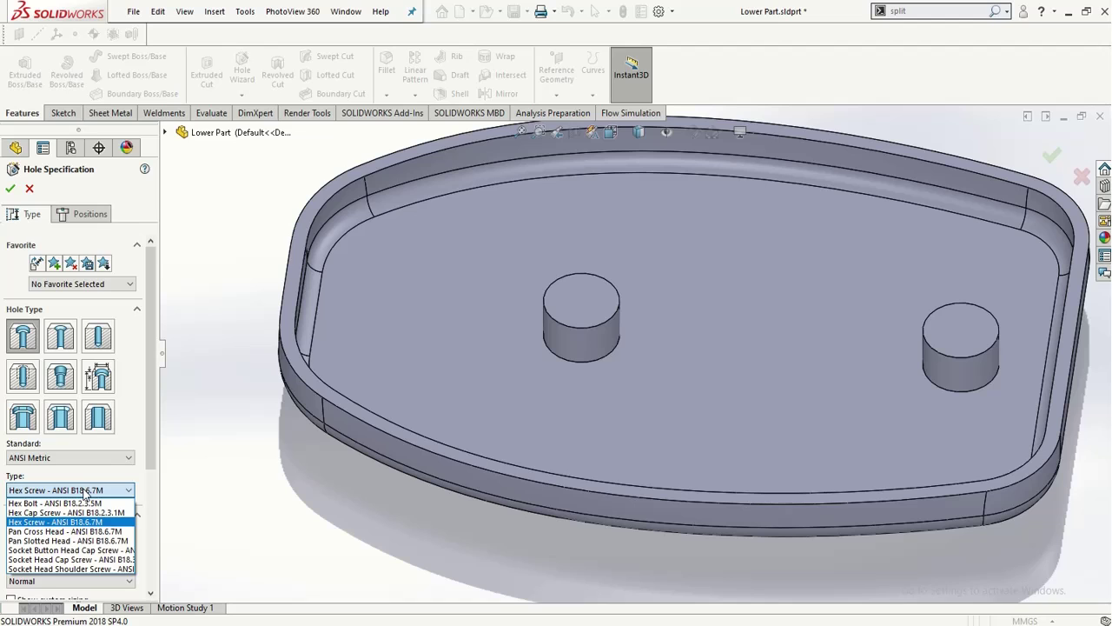
click(87, 491)
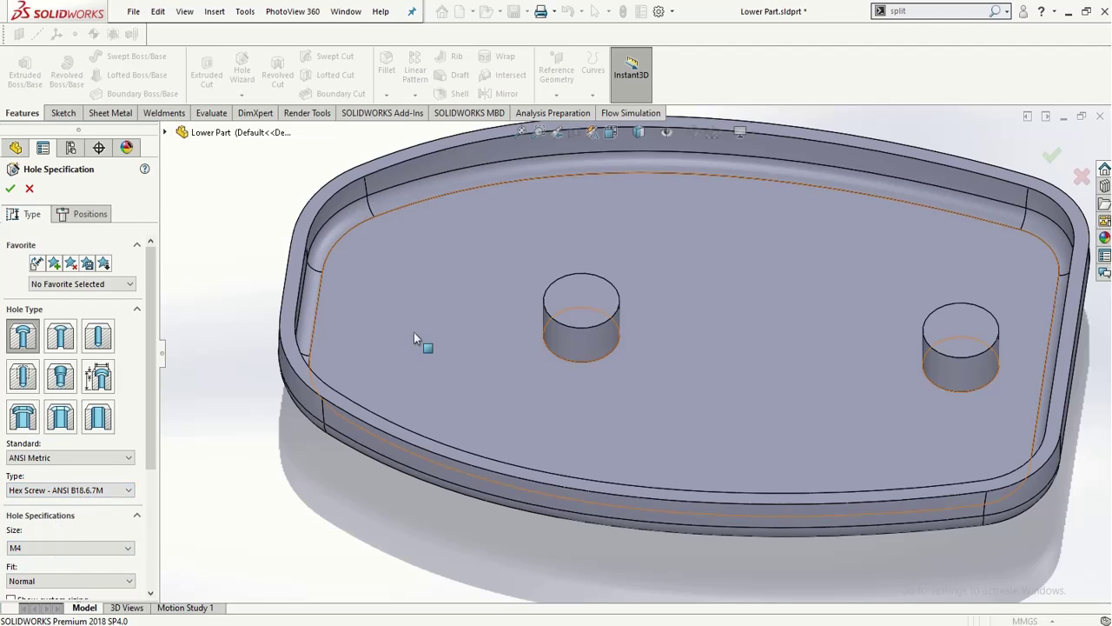
- Position the M4 counterbore holes at the centres of both Lower Part standoffs and create the feature
click(92, 214)
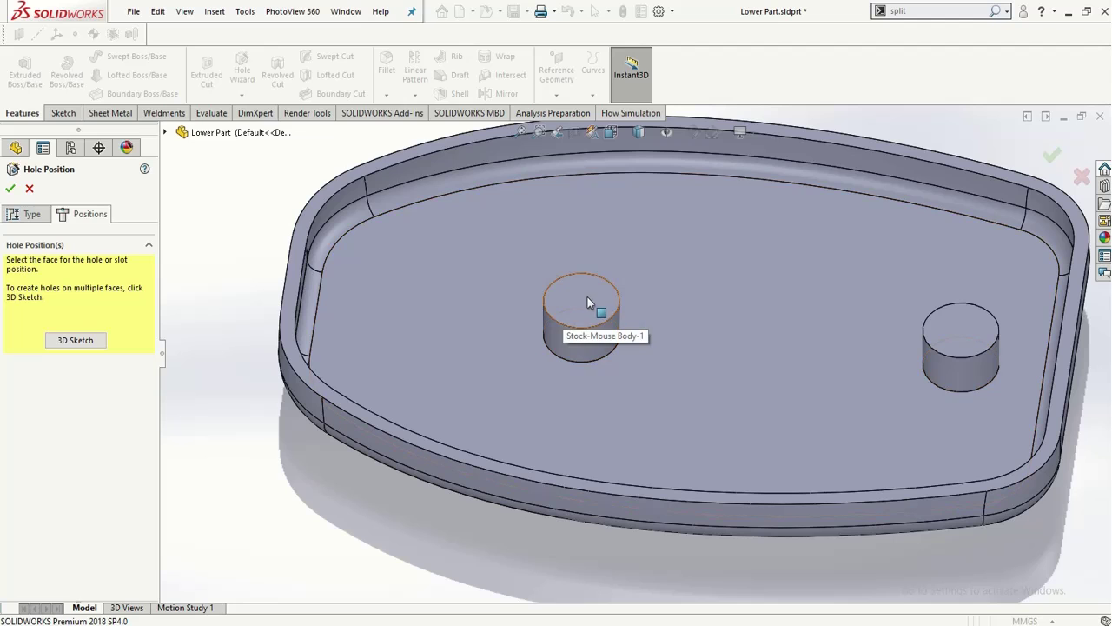
click(641, 341)
middle_drag(651, 337, 618, 358)
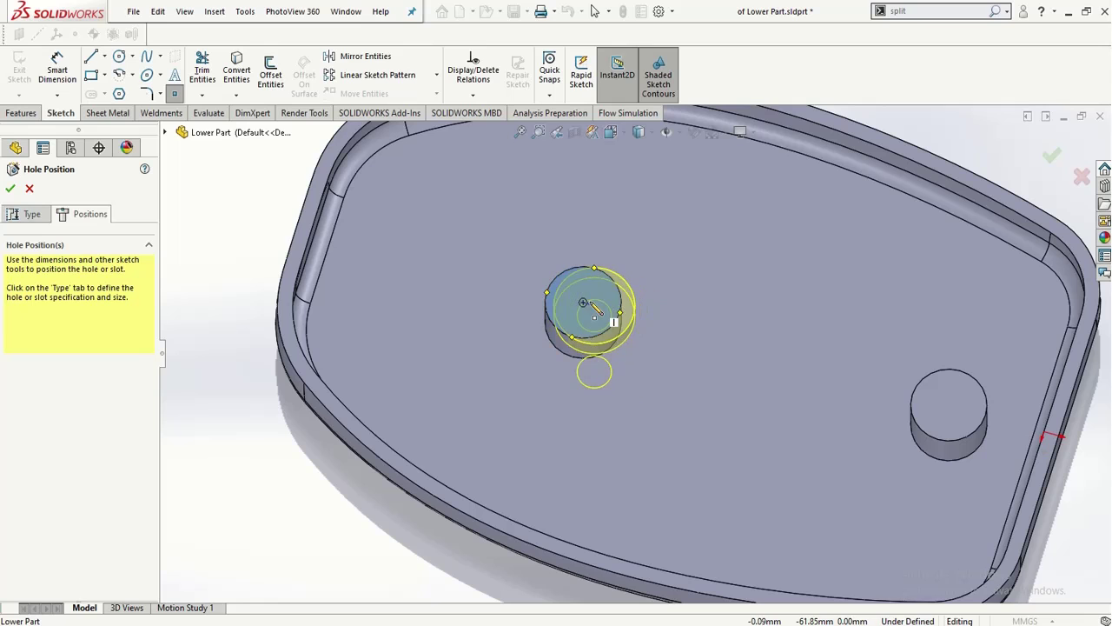
click(585, 304)
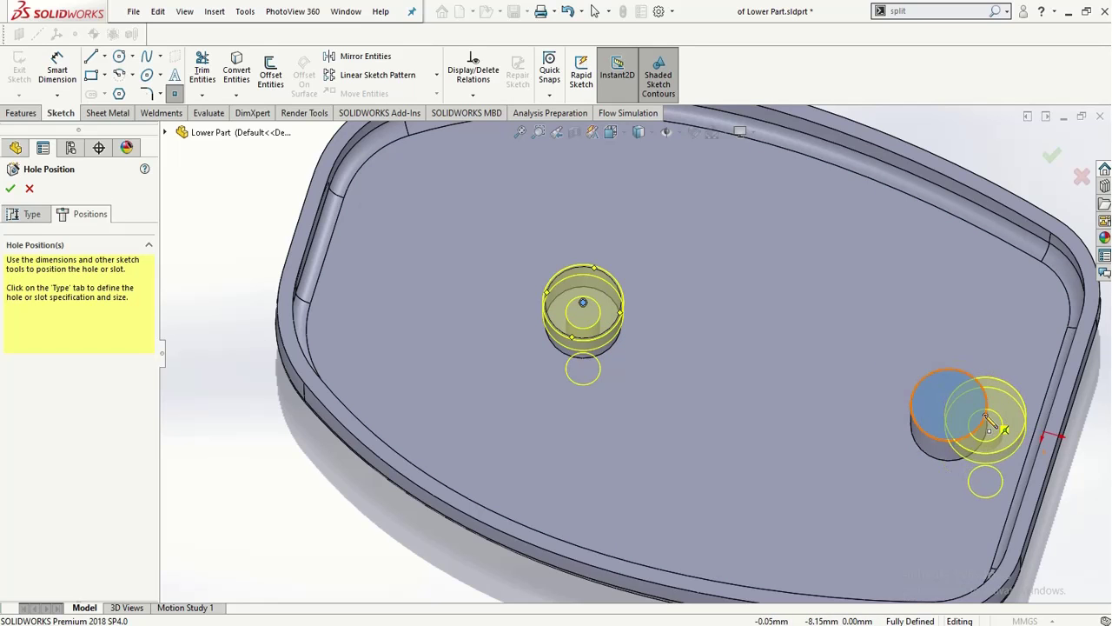
click(949, 405)
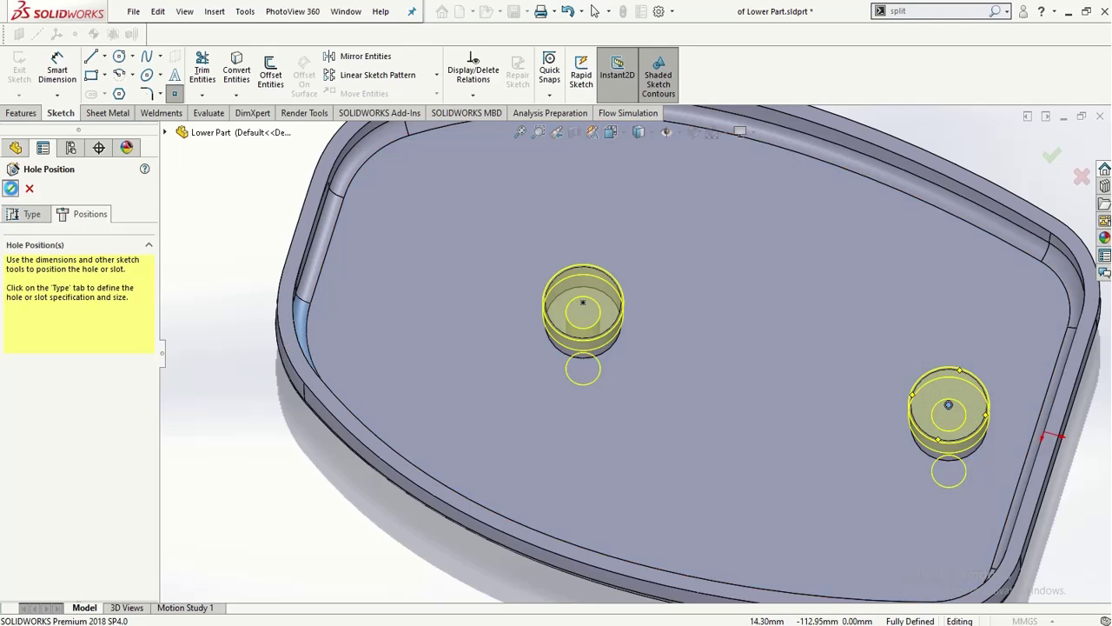
key(Return)
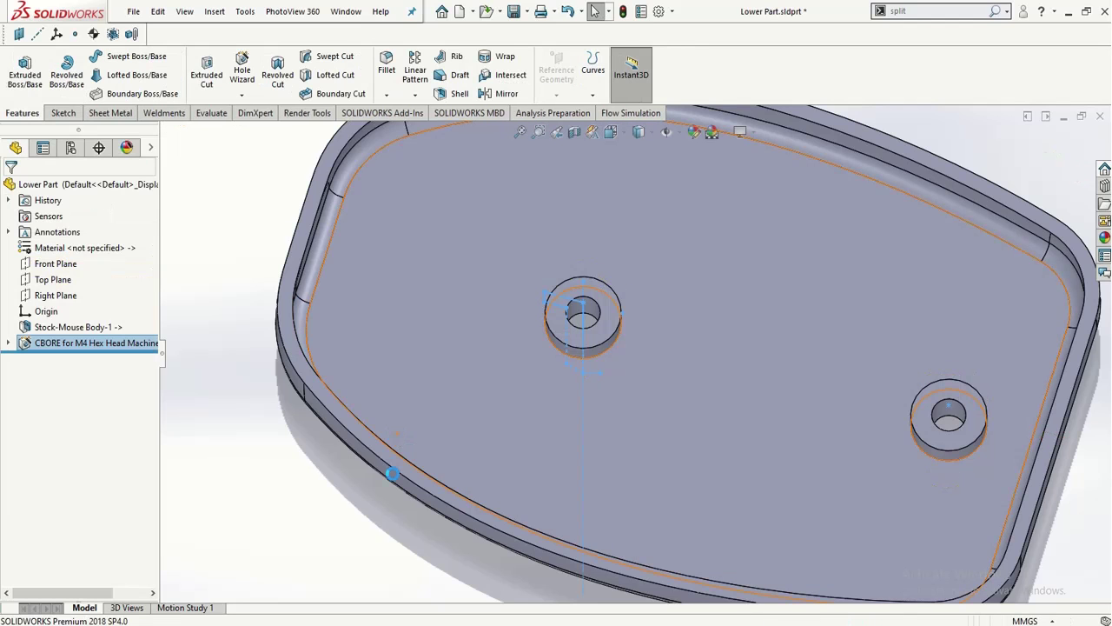
scroll(393, 474, up, 5)
middle_drag(385, 492, 395, 409)
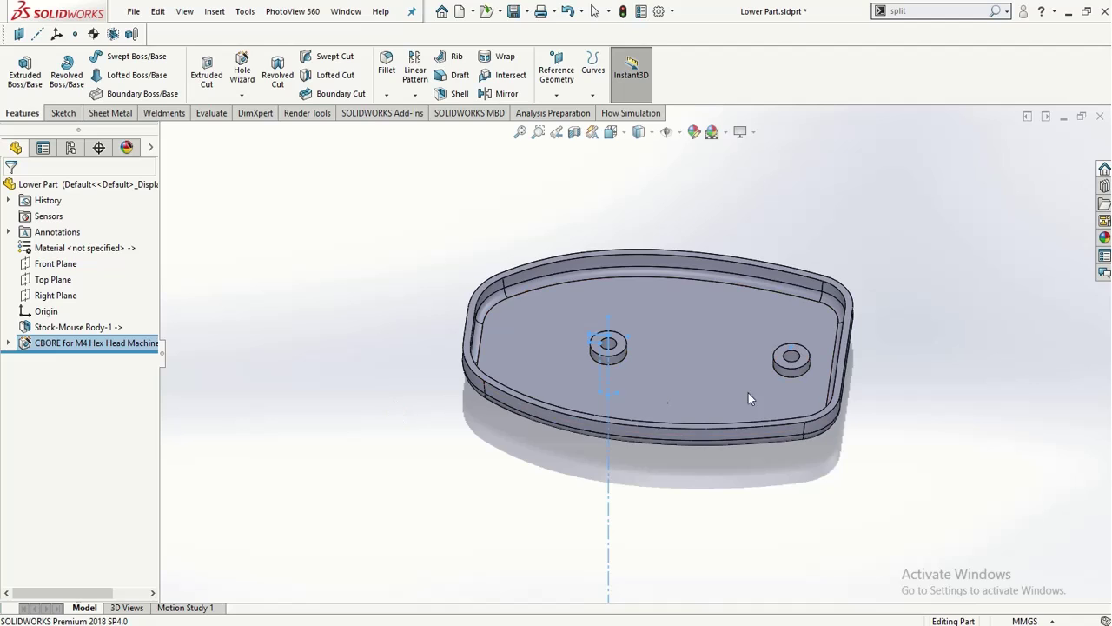
key(Escape)
scroll(748, 393, down, 1)
middle_drag(607, 355, 610, 325)
scroll(611, 325, down, 2)
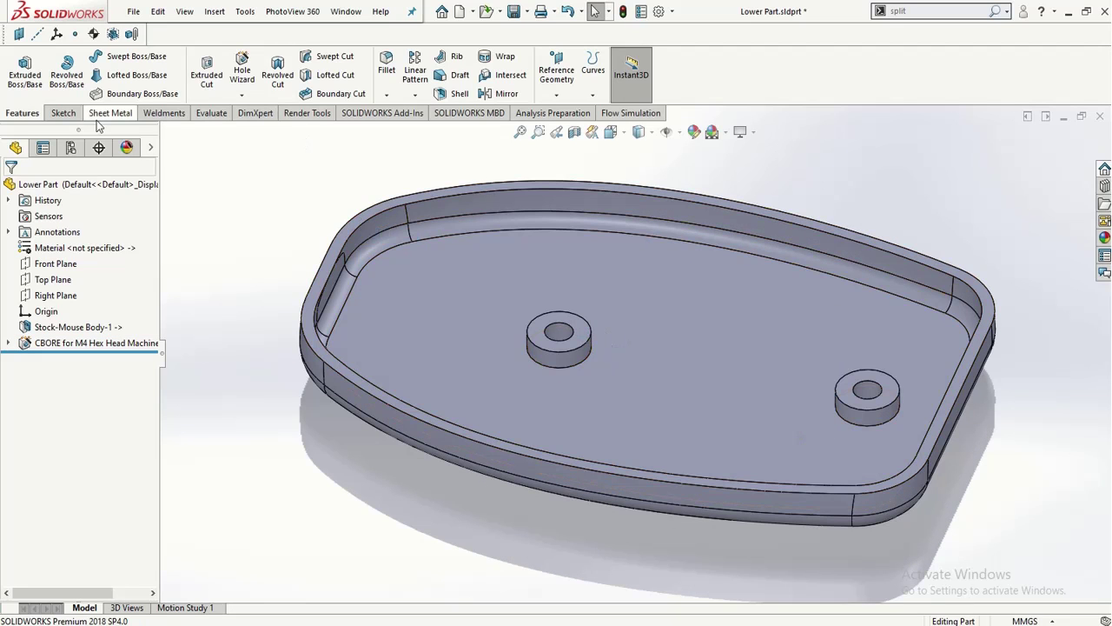
- Try to fillet the base edges of both standoffs together with a 10 mm radius
click(591, 356)
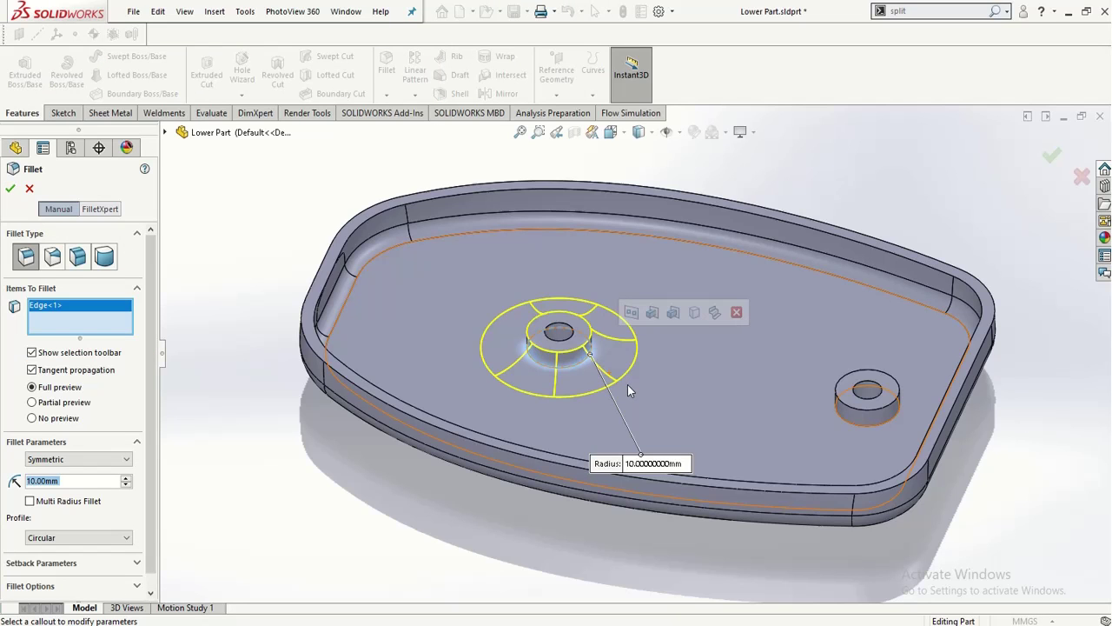
click(858, 423)
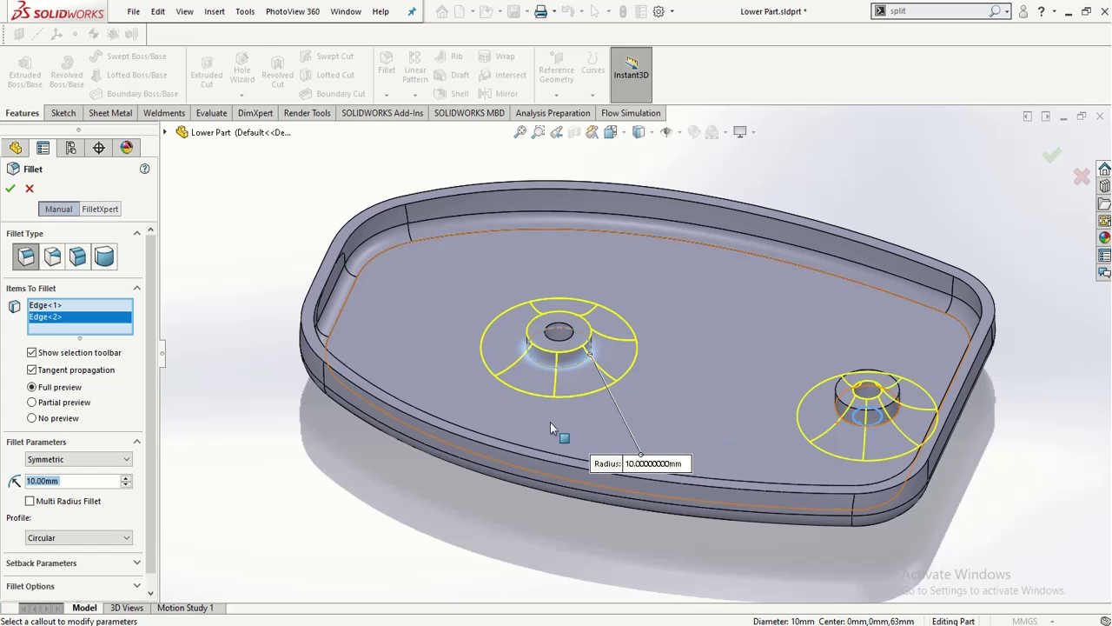
middle_drag(412, 521, 447, 502)
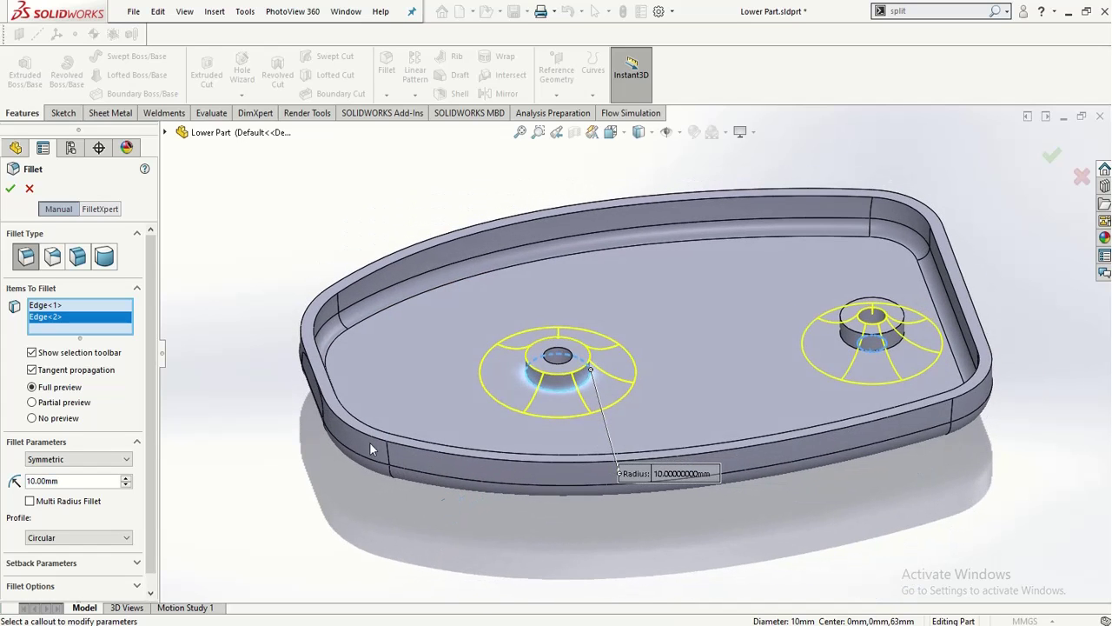
click(9, 190)
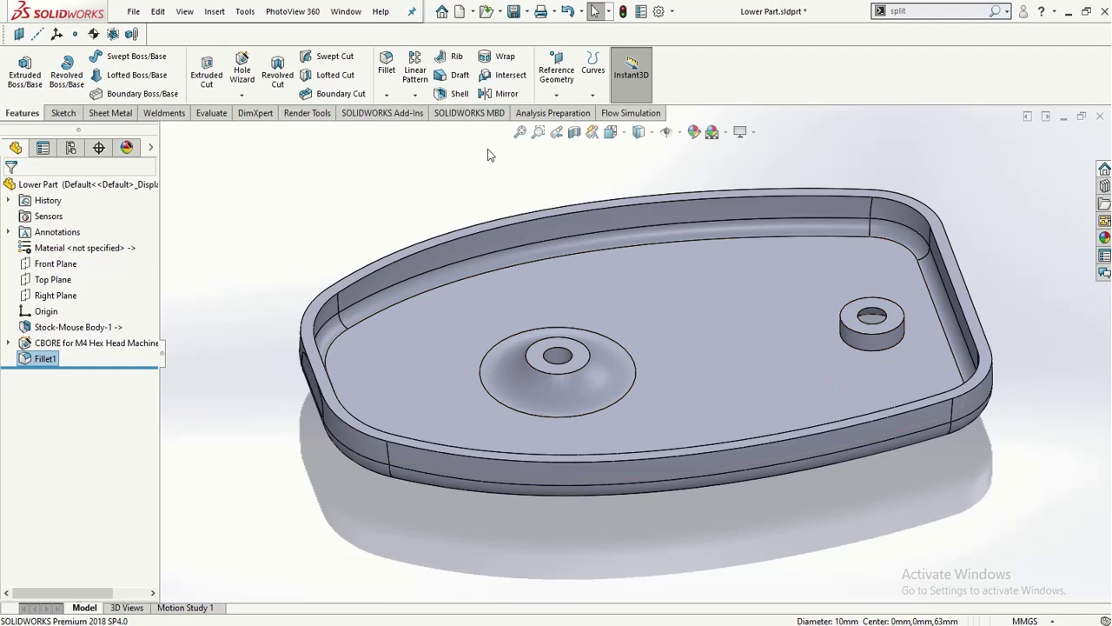
- Fillet the base edge of the standoff near the Lower Part's straight end with a 10 mm radius
click(868, 351)
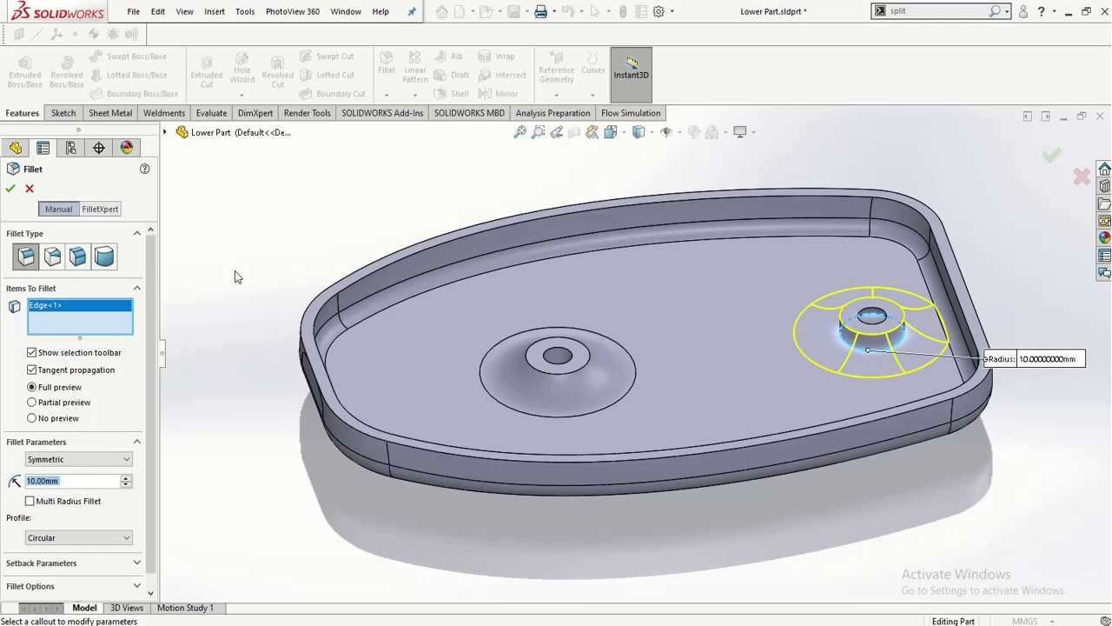
click(10, 188)
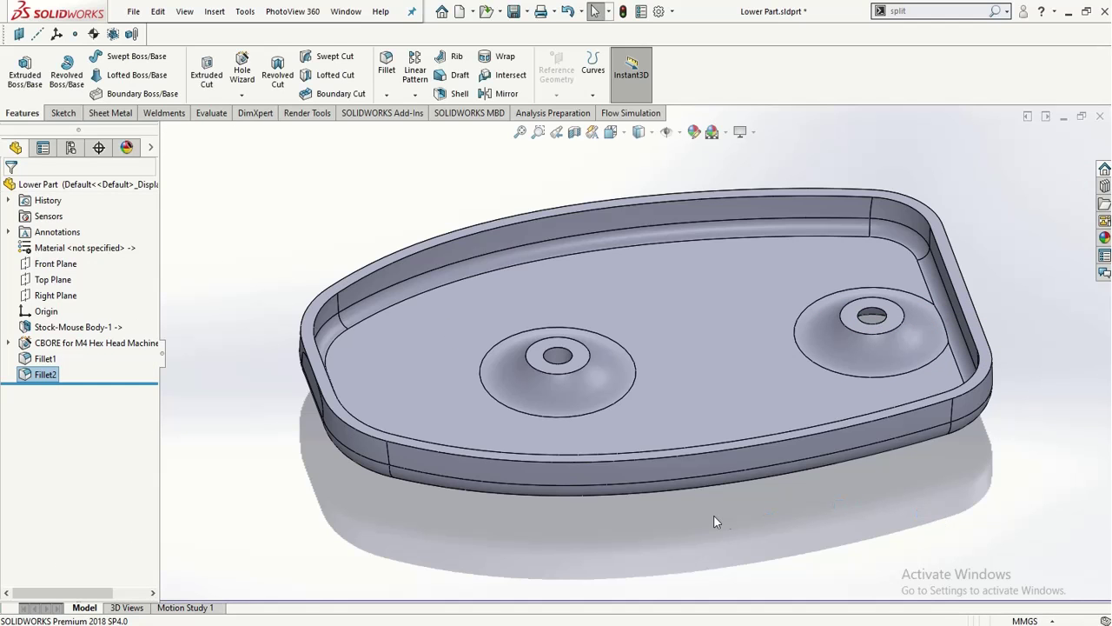
middle_drag(713, 521, 626, 500)
mouse_move(322, 624)
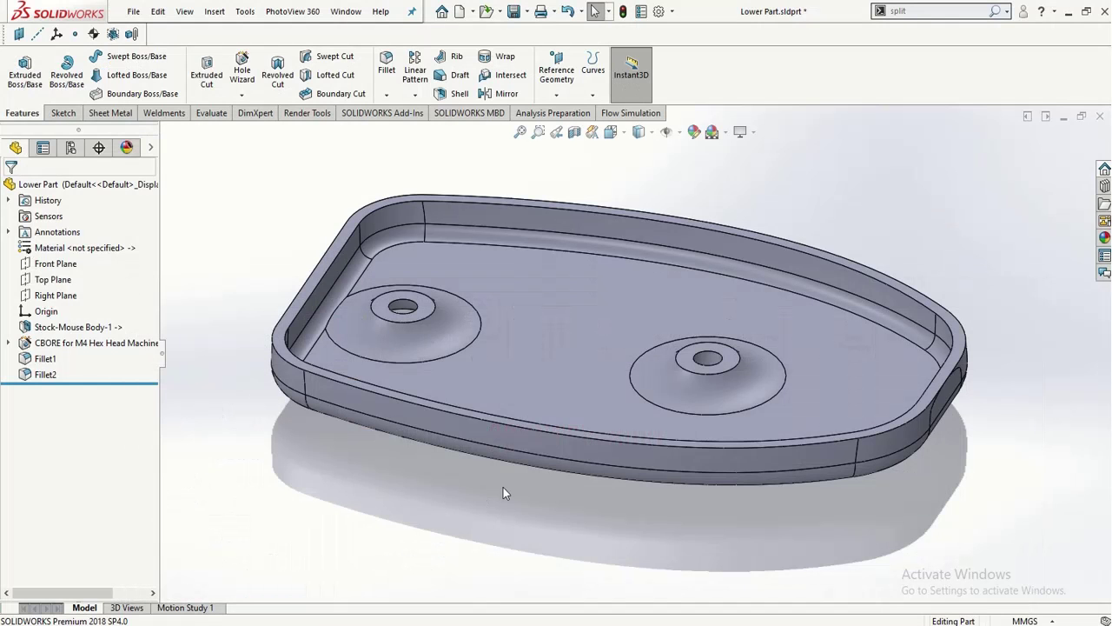
- Look through the open Upper Part and Mouse Body documents, inspecting each model
key(ctrl+Tab)
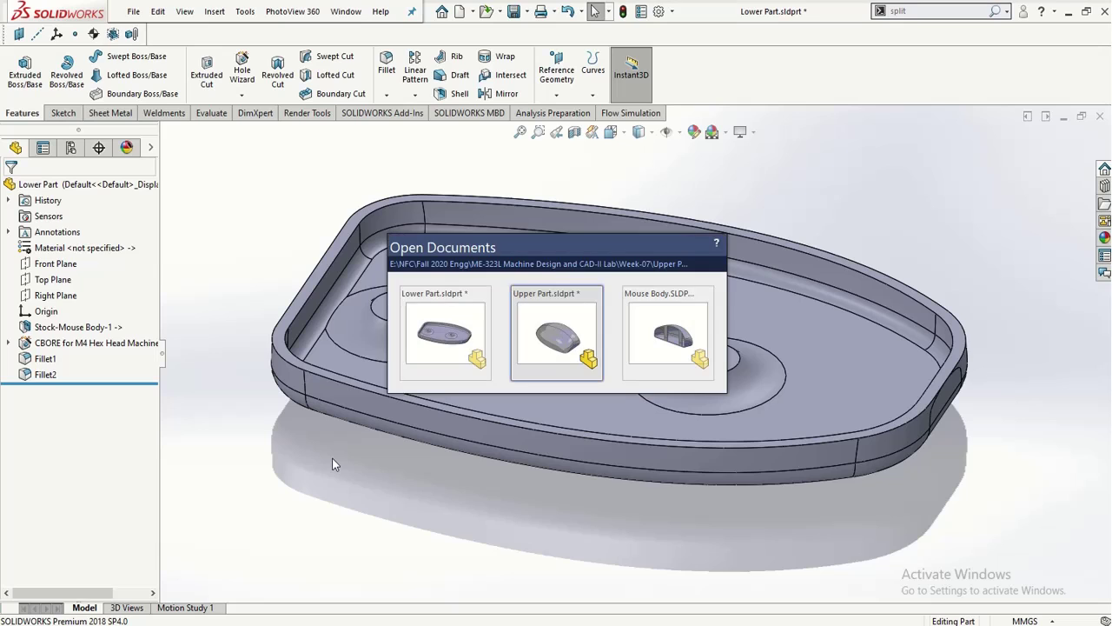
key(ctrl+Tab)
key(ctrl+Tab)
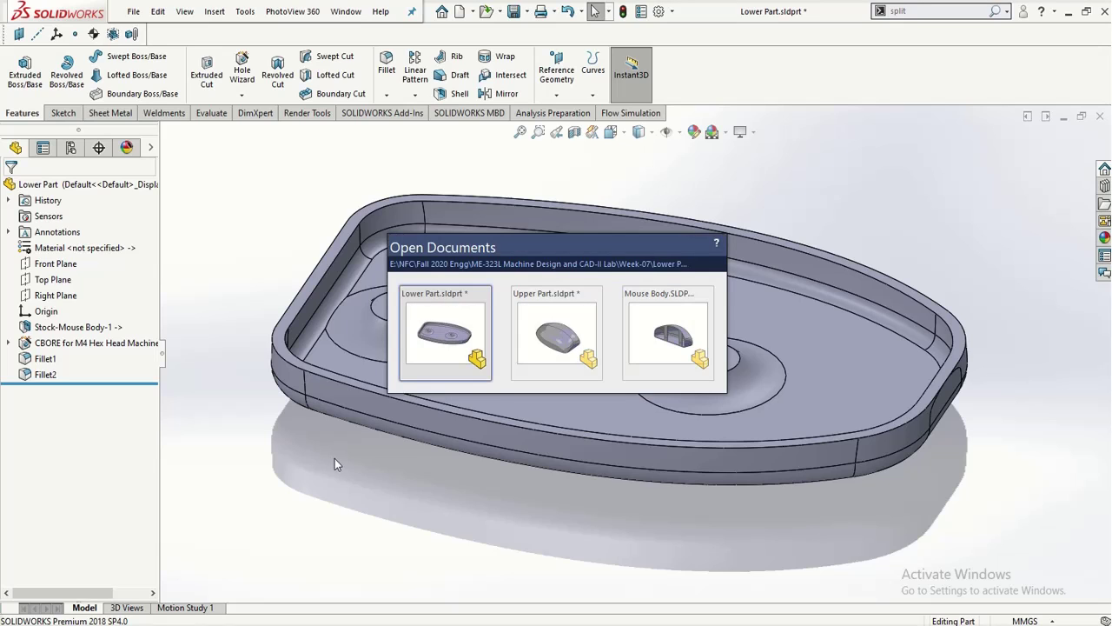
key(ctrl+Tab)
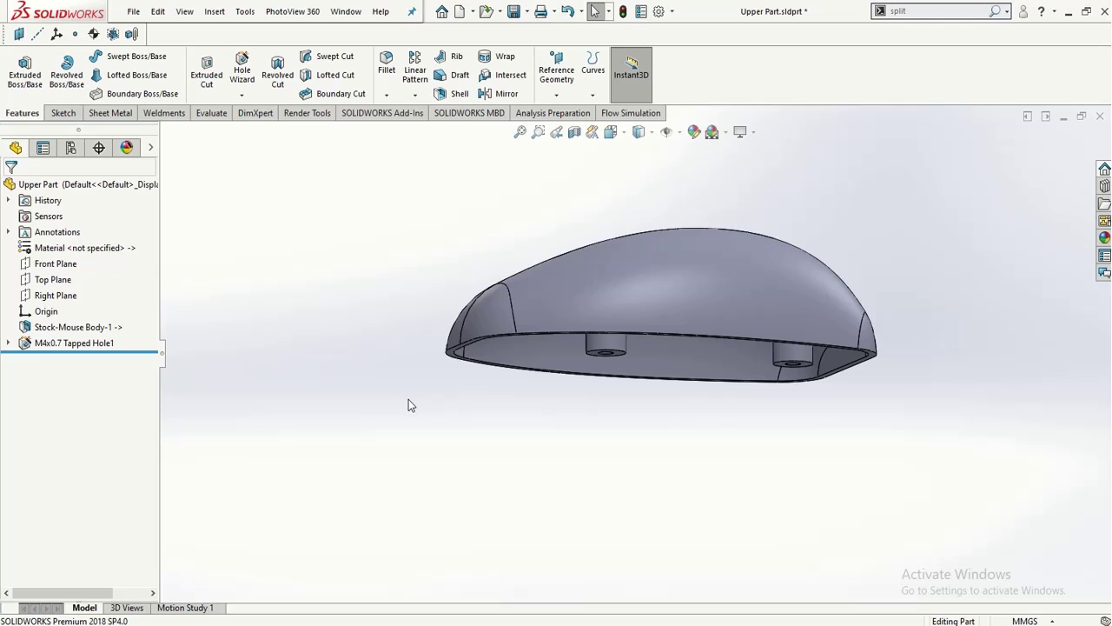
key(ctrl+Tab)
key(ctrl+Tab)
middle_drag(534, 431, 559, 436)
key(ctrl+Tab)
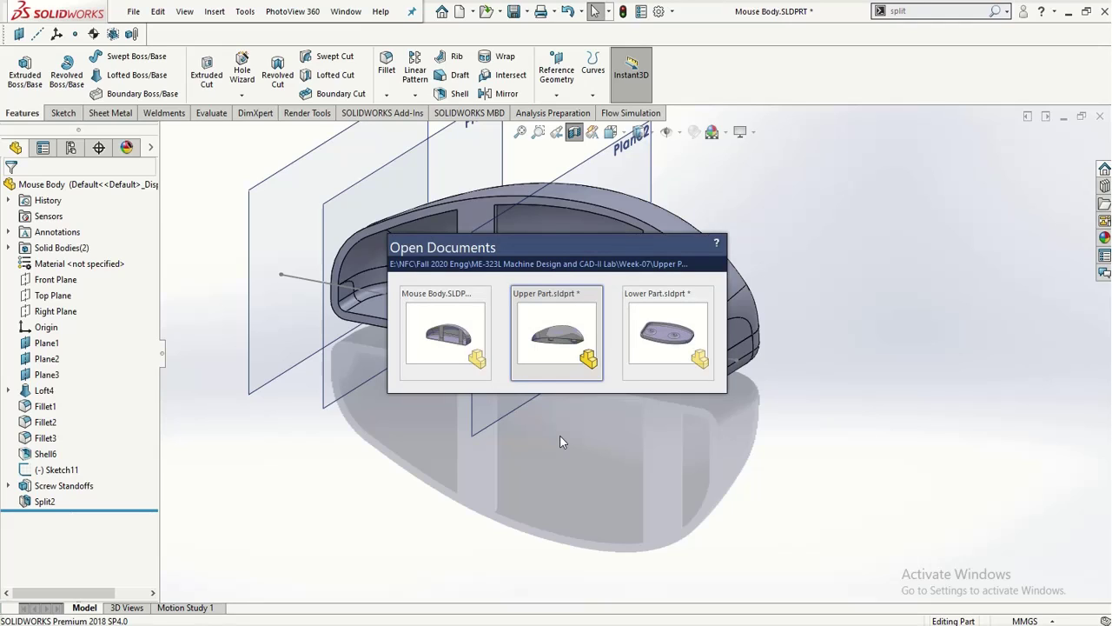
key(ctrl+Tab)
key(ctrl+Tab)
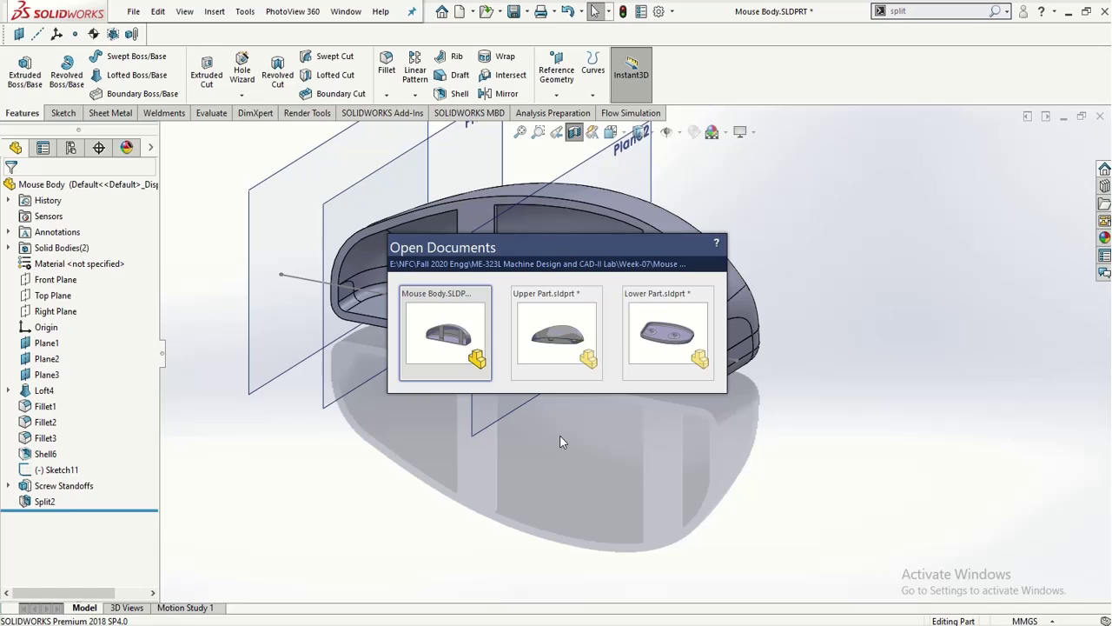
- Switch to the CAD-II Lab (Week-06) presentation in PowerPoint and read the mouse bottom half finishing instructions
key(alt+Tab)
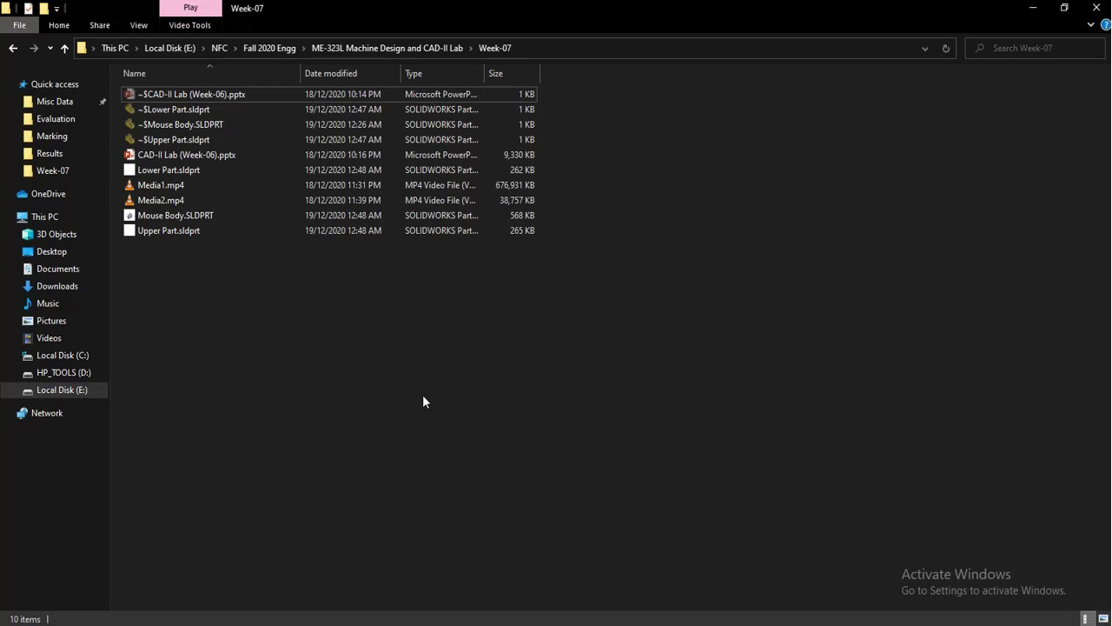
key(alt+Tab)
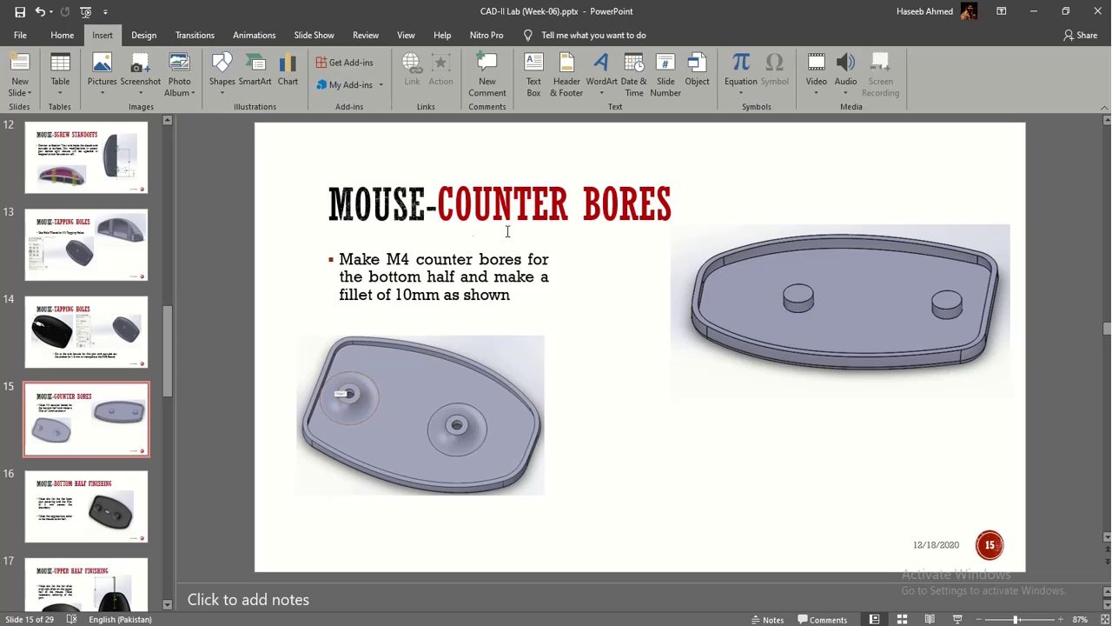
scroll(533, 284, down, 1)
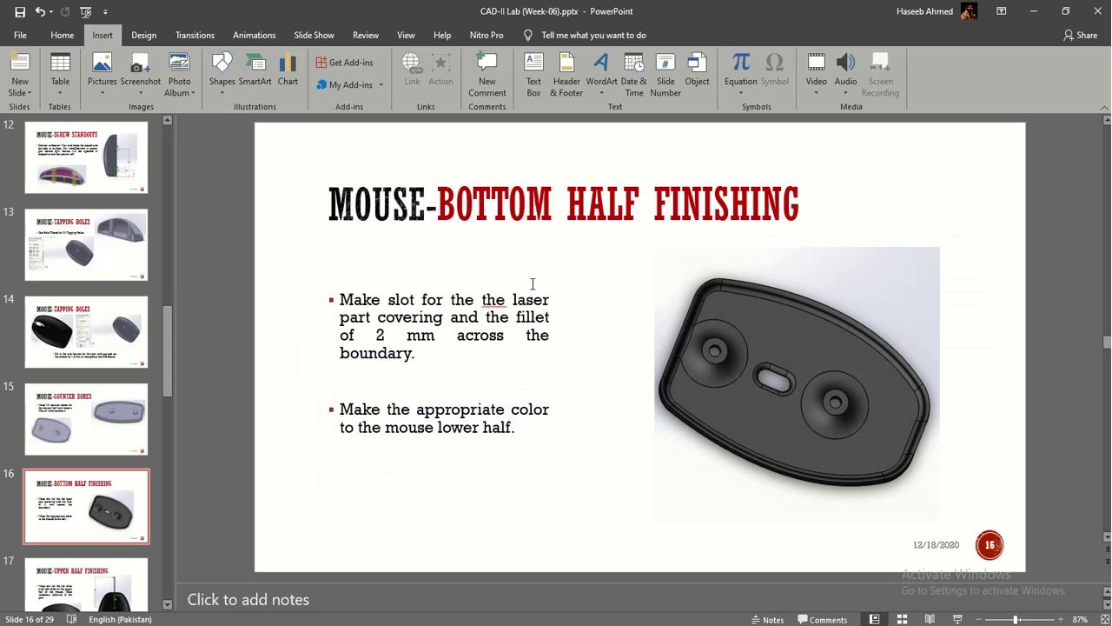
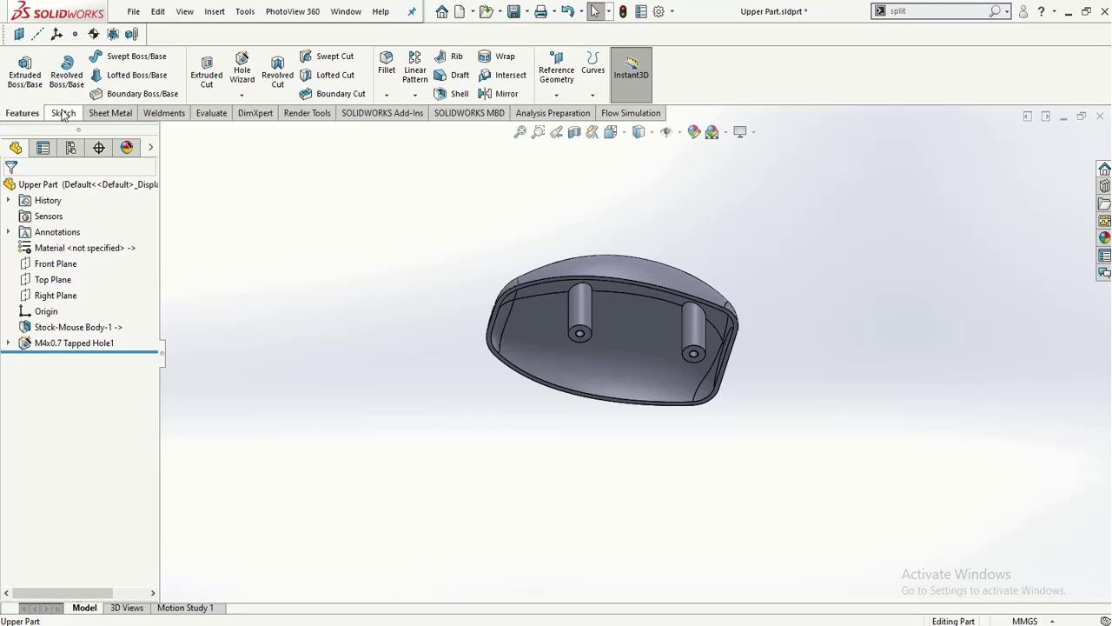
- Start a sketch on the end face of an Upper Part standoff and orient the view normal to the sketch
click(62, 113)
scroll(244, 222, down, 2)
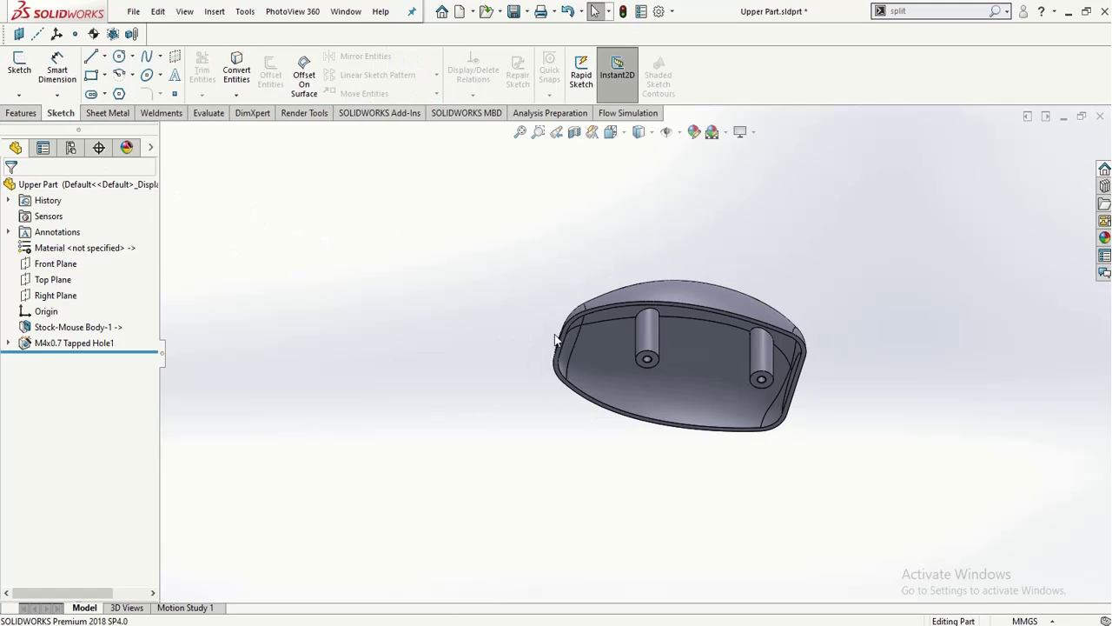
middle_drag(556, 337, 678, 338)
scroll(677, 338, down, 3)
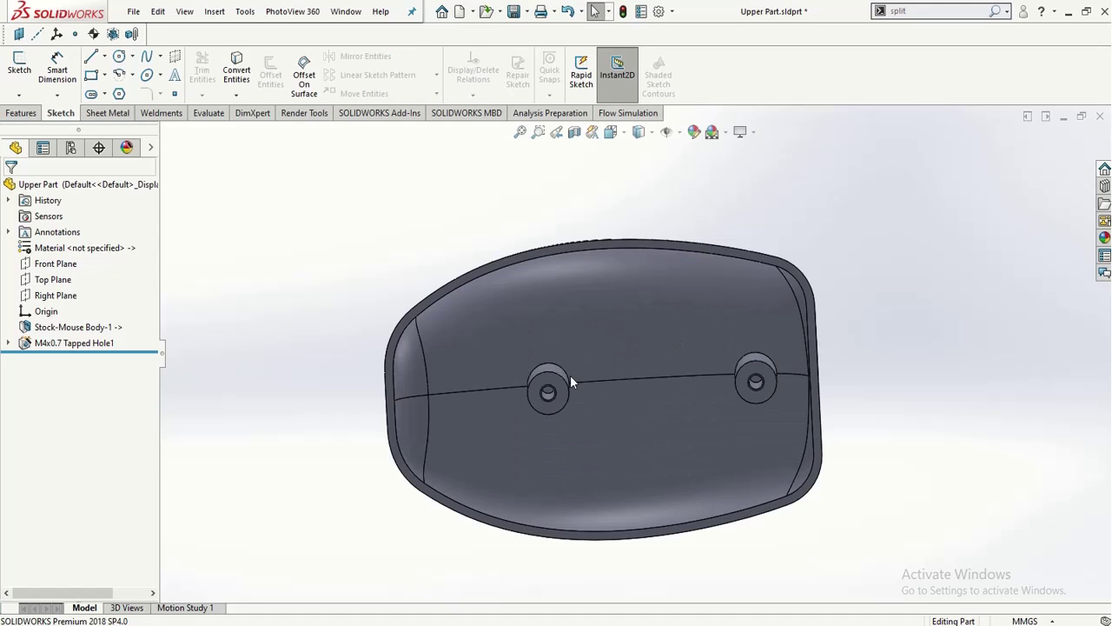
click(540, 382)
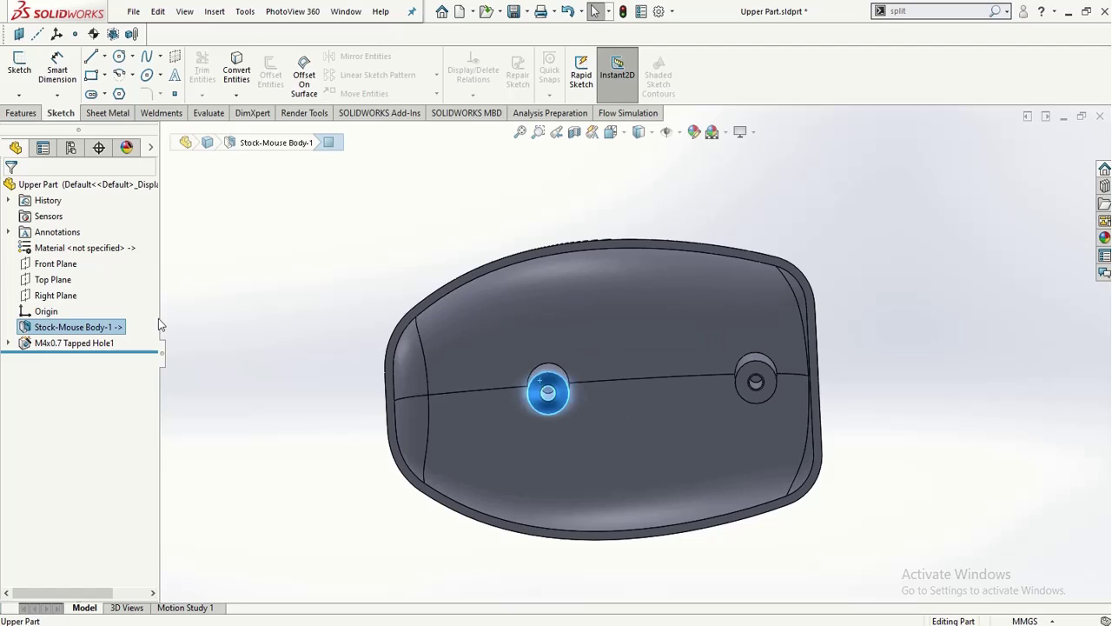
click(19, 67)
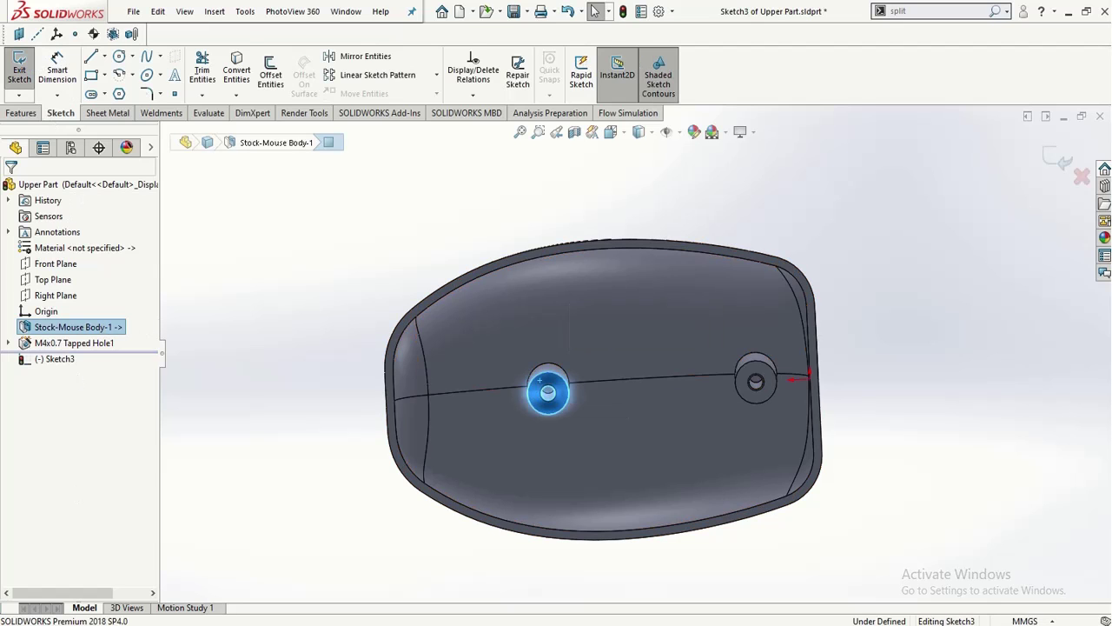
click(52, 359)
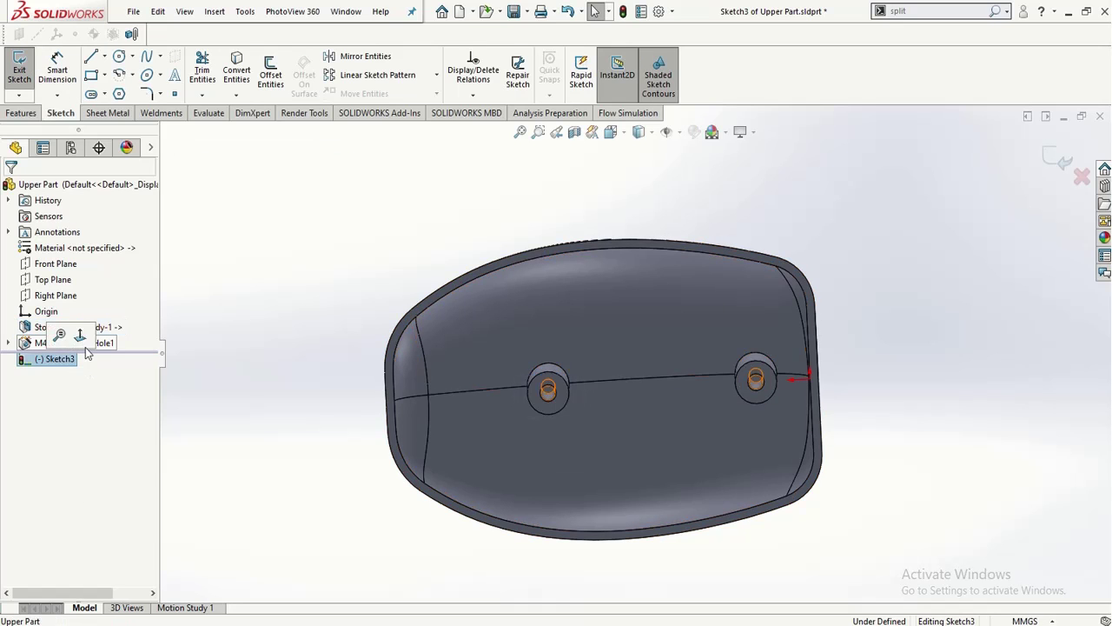
click(80, 339)
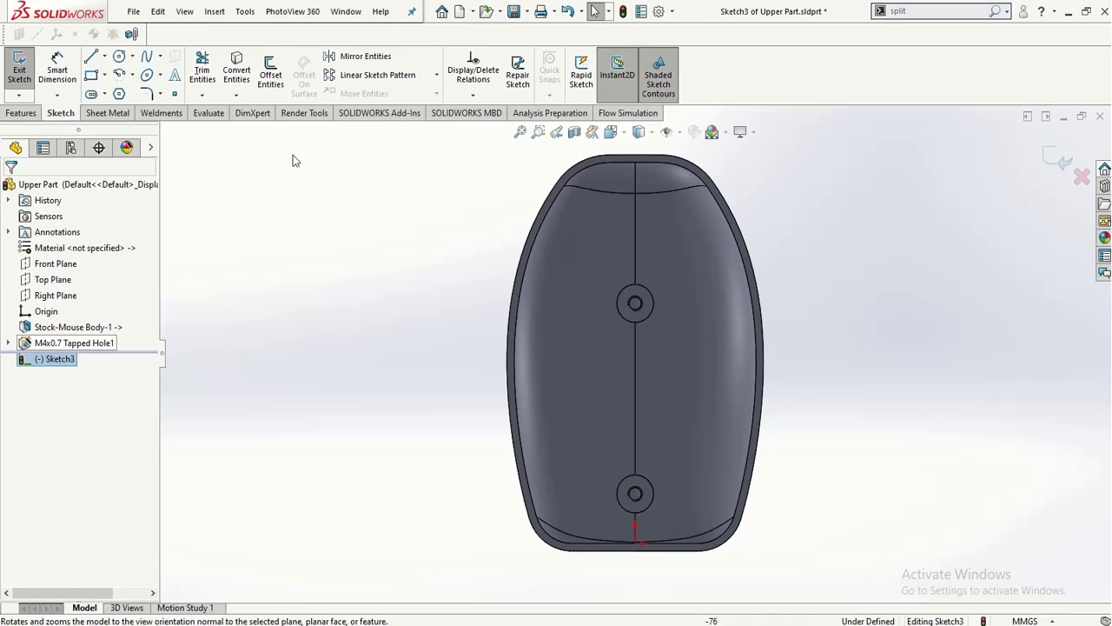
- Select the hole edge and both outer arcs of the standoff farther from the origin for Convert Entities
click(236, 69)
scroll(648, 319, down, 4)
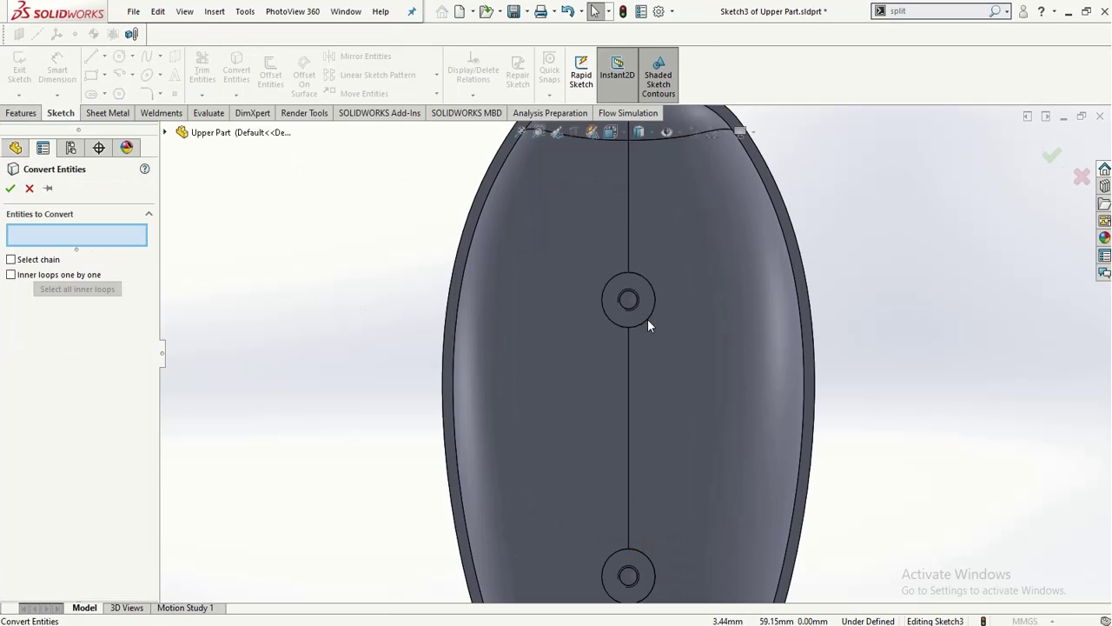
scroll(640, 300, down, 2)
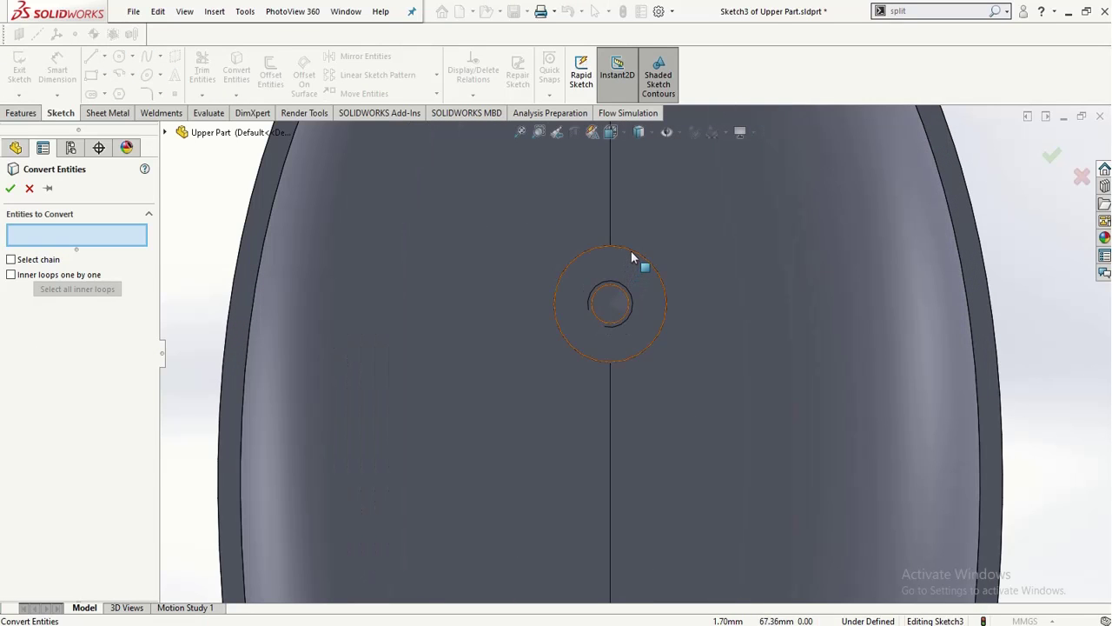
click(599, 296)
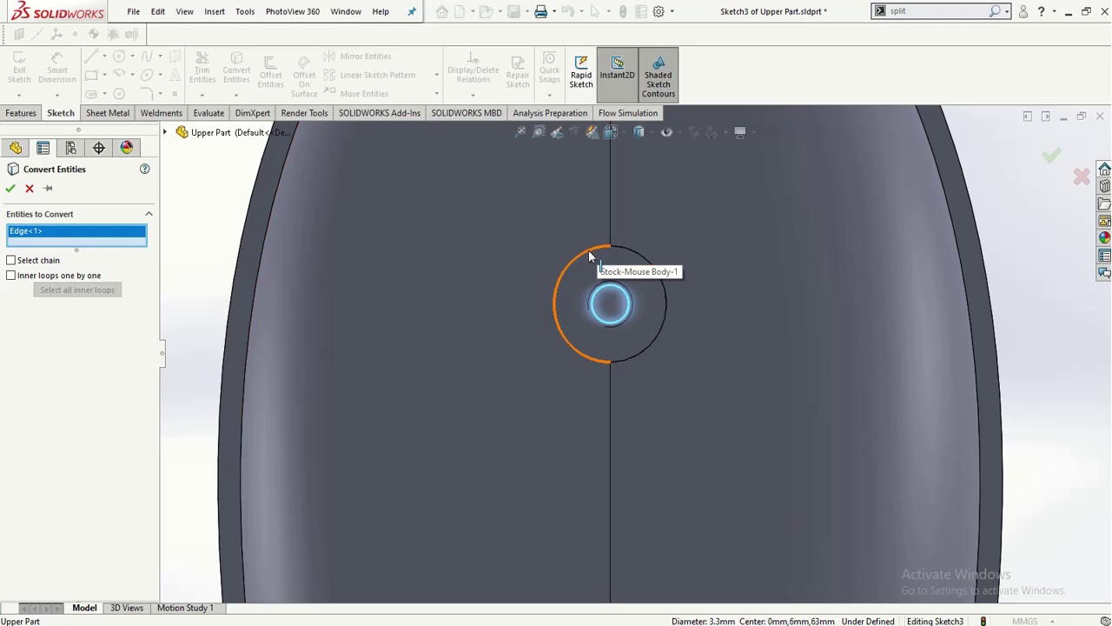
click(589, 257)
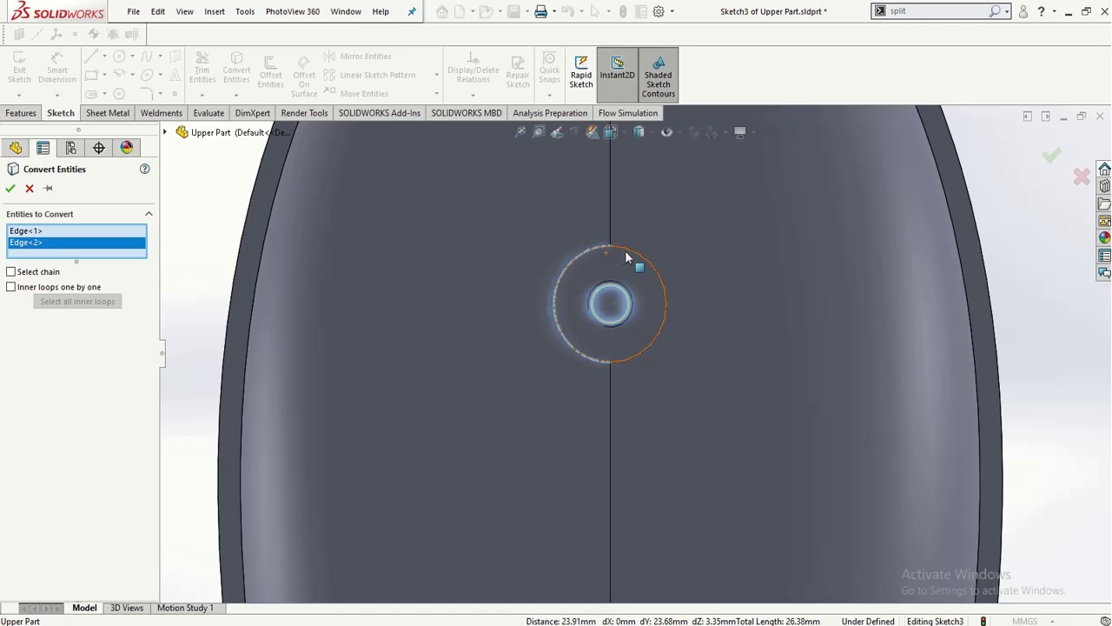
click(632, 250)
- Remove one outer arc of that standoff from the entities to convert and select it again
scroll(654, 278, up, 5)
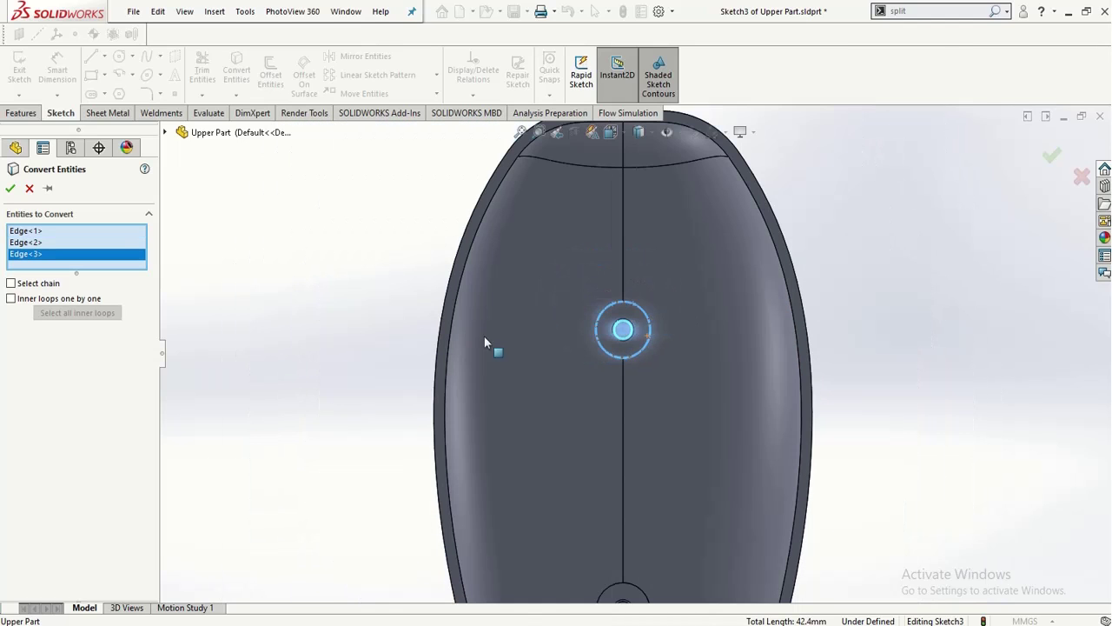
click(53, 243)
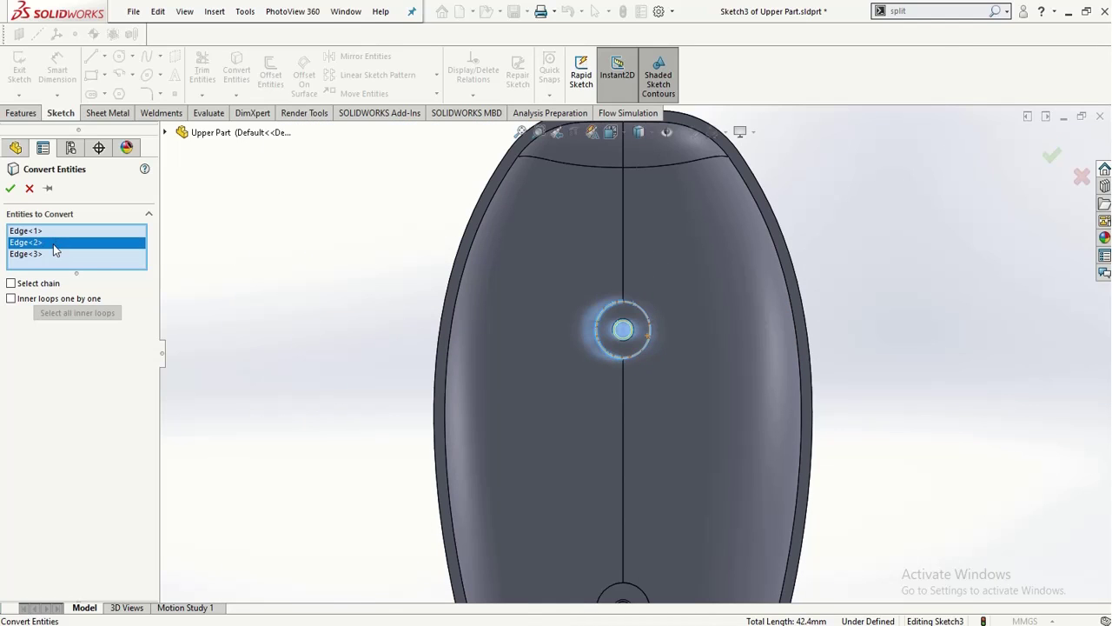
right_click(54, 251)
click(87, 268)
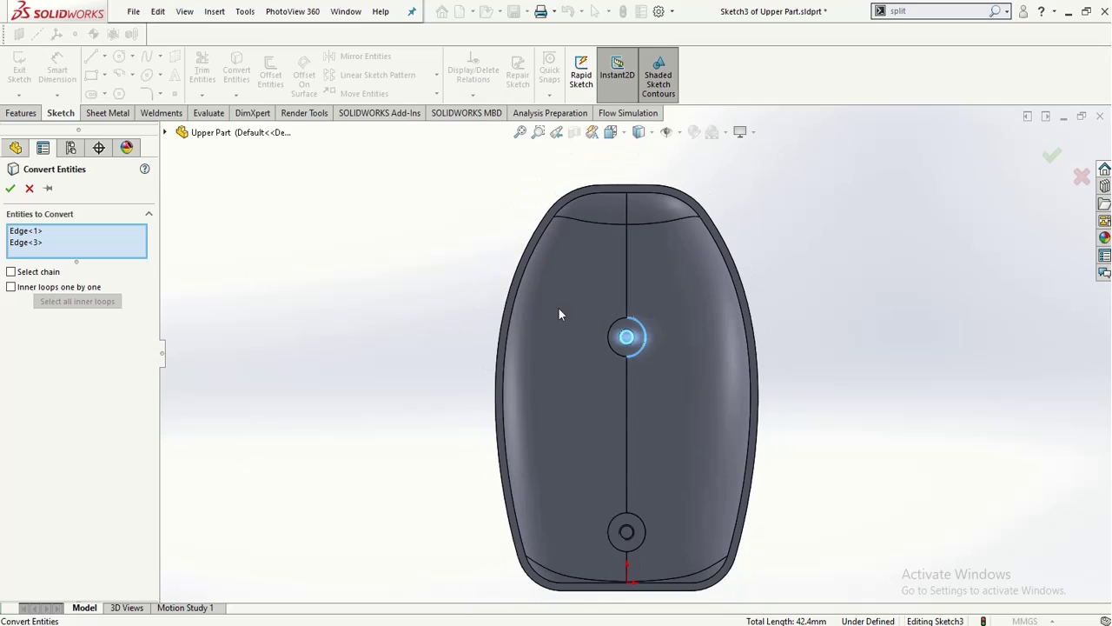
click(620, 334)
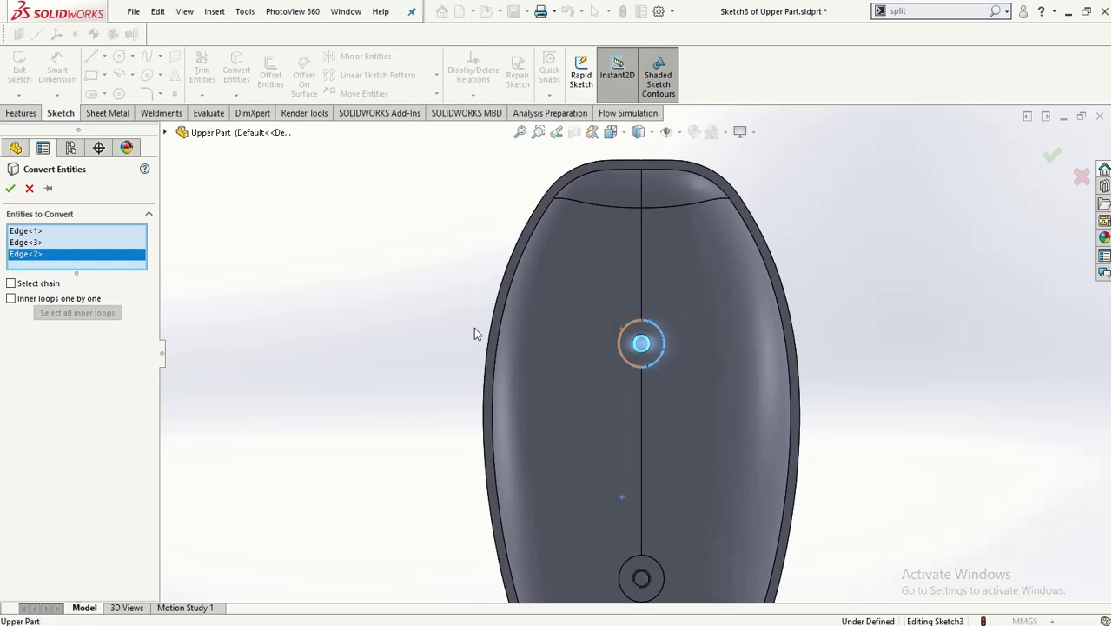
- Add the outer and hole edges of the standoff near the origin, convert all selected edges, and exit the sketch
key(f)
scroll(638, 466, down, 5)
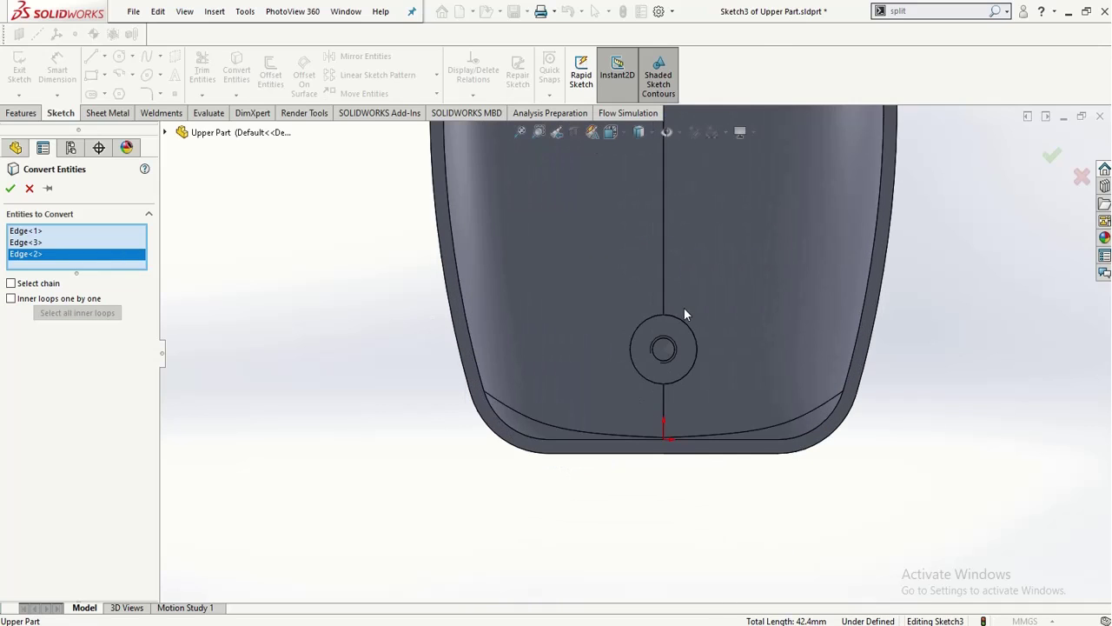
click(683, 323)
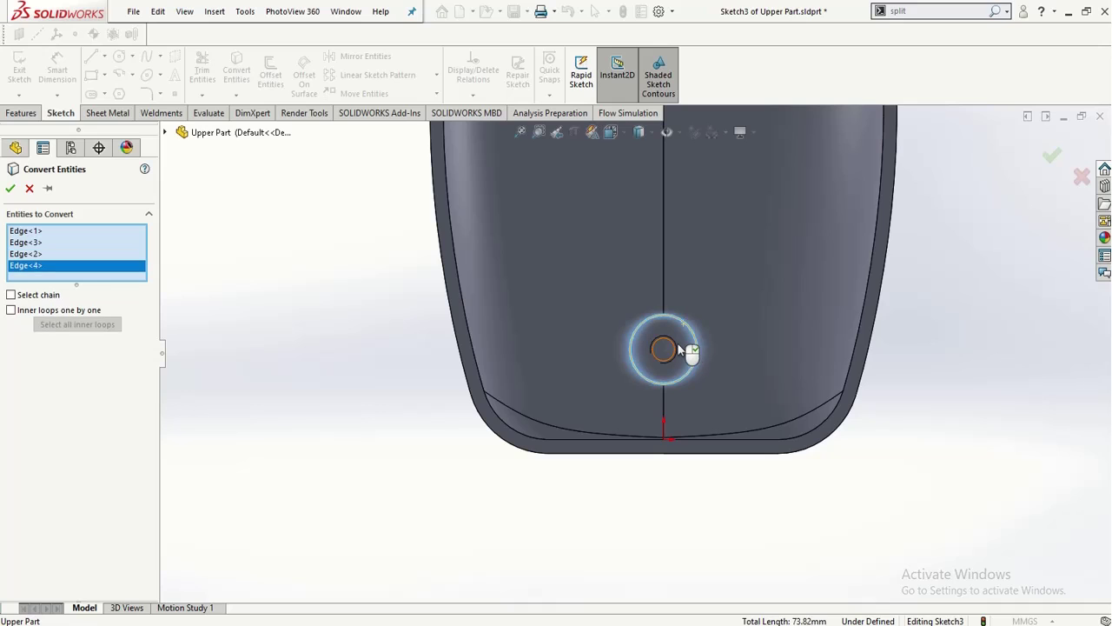
click(675, 349)
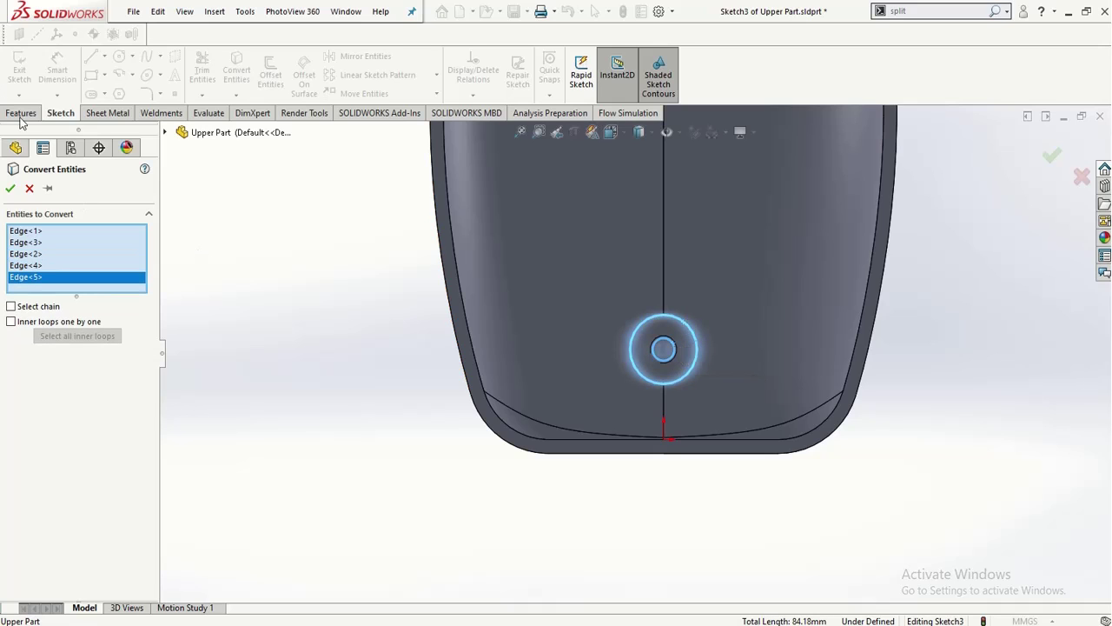
click(12, 188)
key(z)
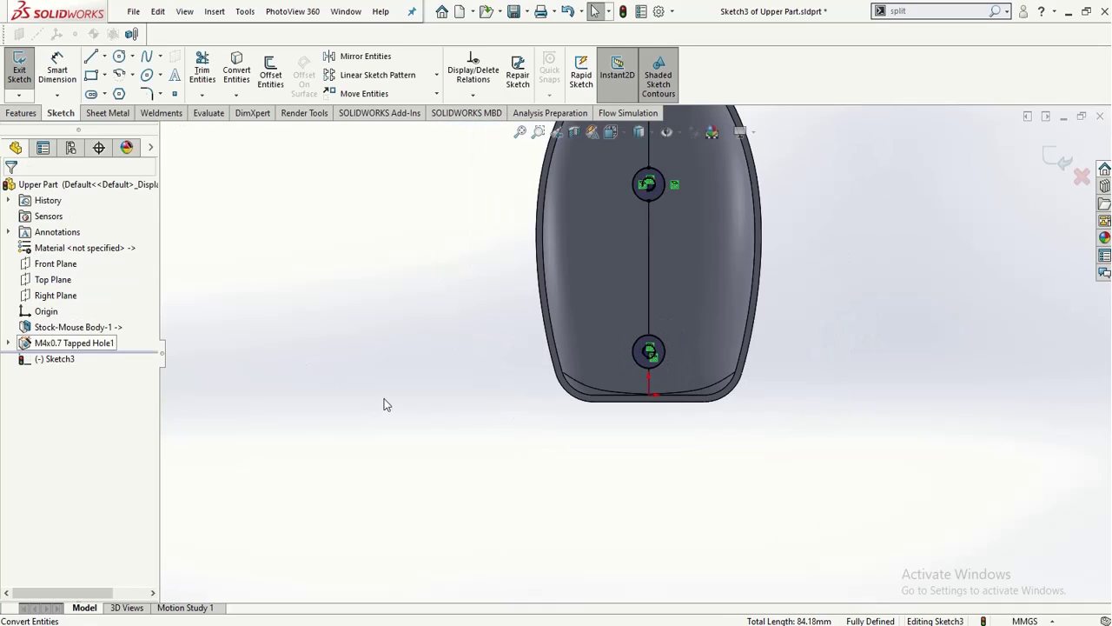
middle_drag(444, 364, 323, 493)
scroll(385, 362, down, 2)
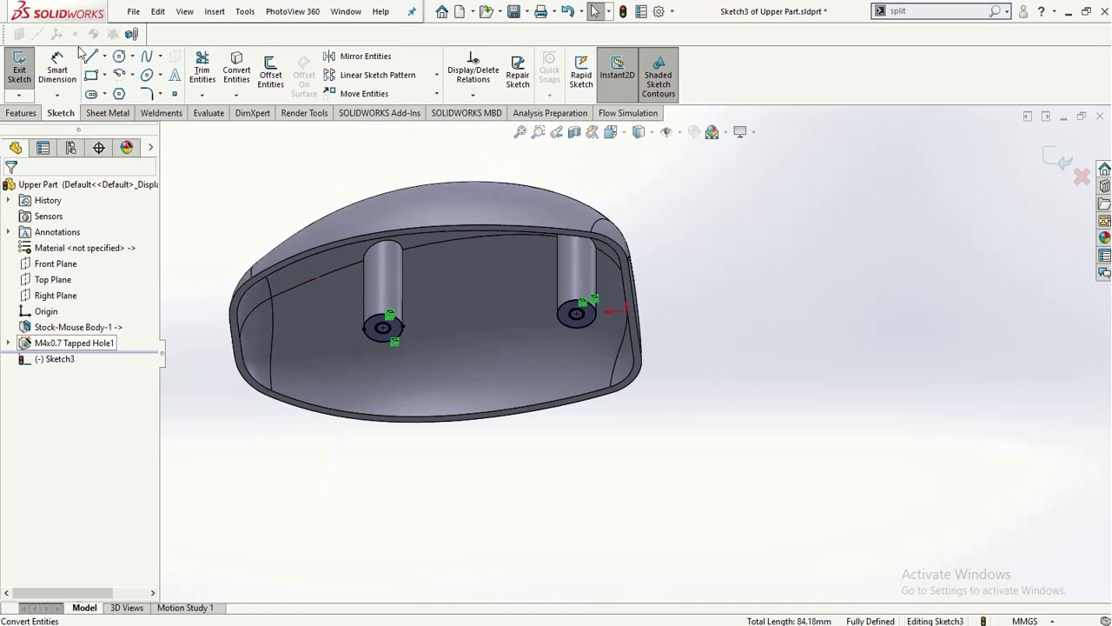
click(19, 69)
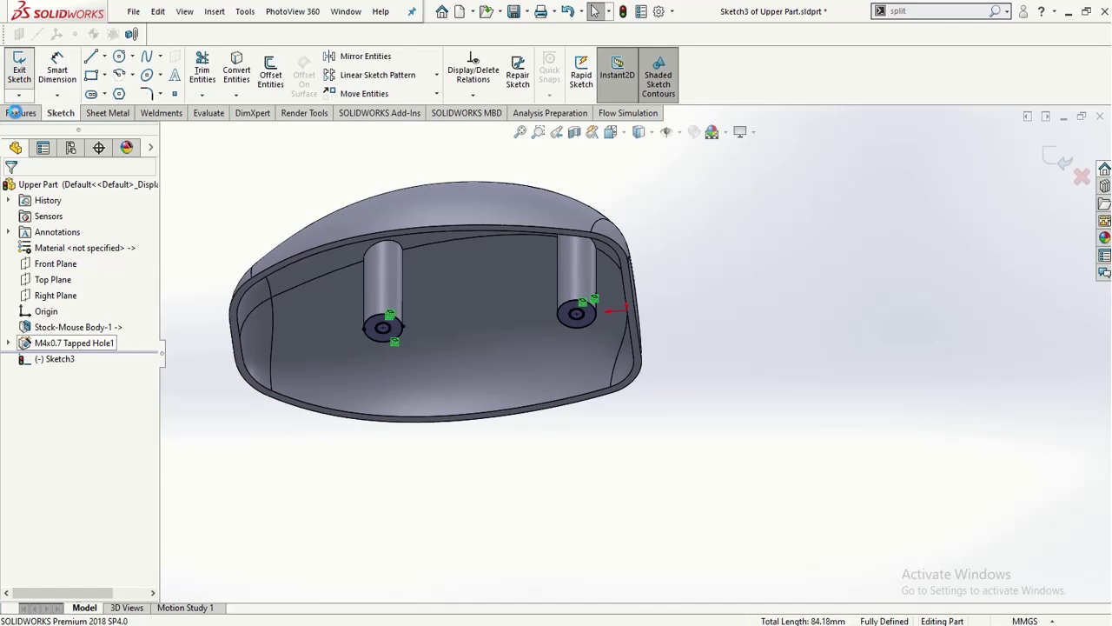
- Cut-extrude the converted standoff circles with a Blind depth of 1.6 mm and check the Upper Part from the side
click(19, 114)
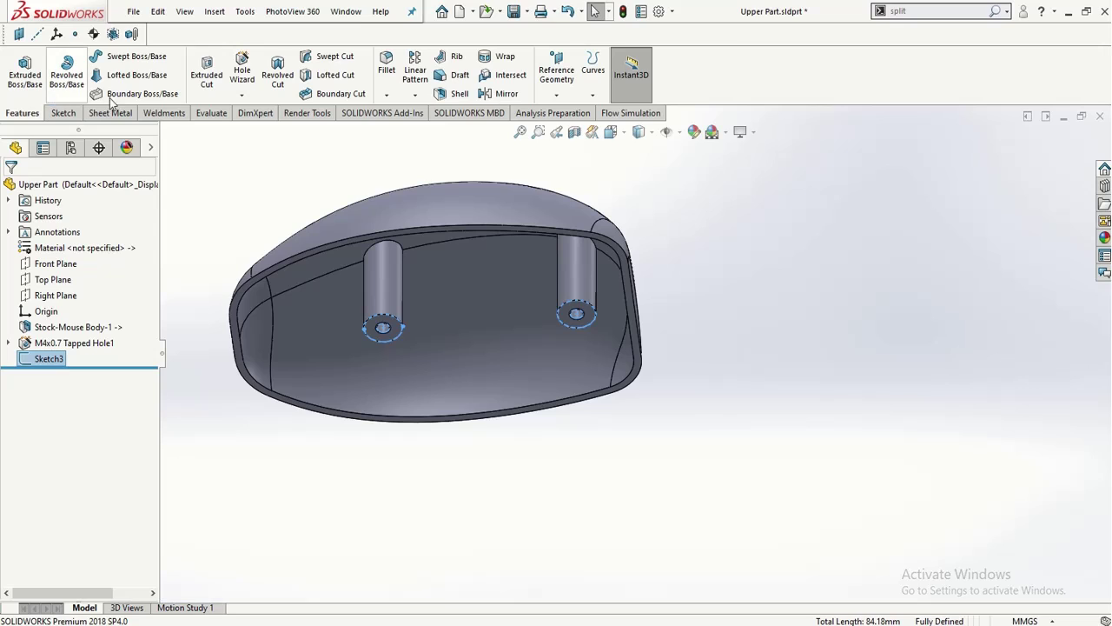
click(203, 73)
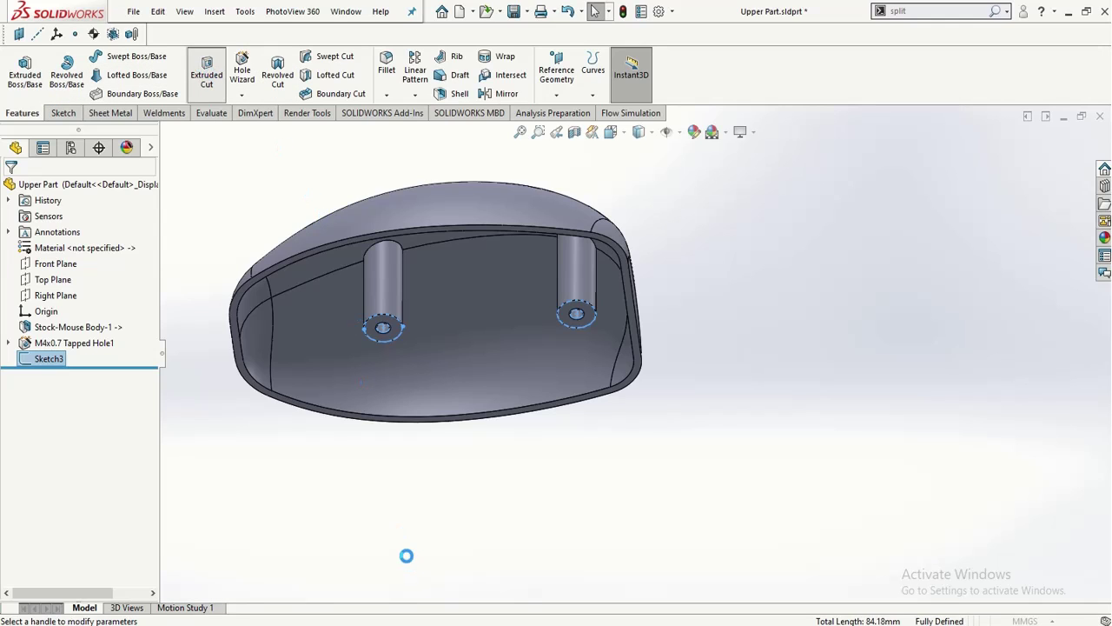
mouse_move(416, 483)
middle_down()
mouse_move(408, 514)
mouse_move(405, 469)
middle_up()
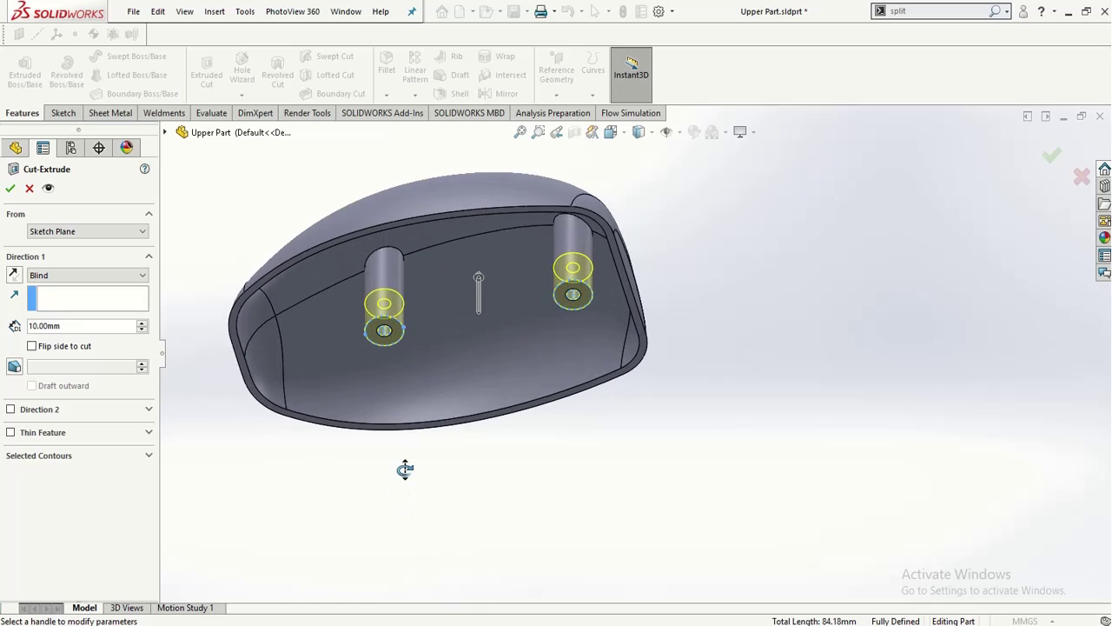
click(81, 326)
text(1)
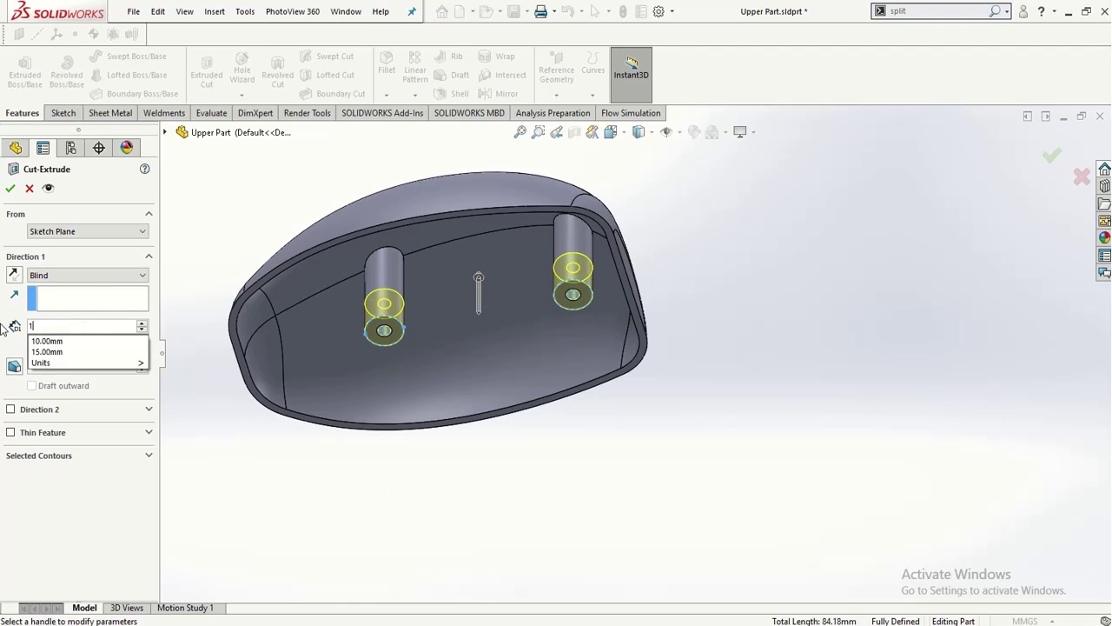
text(.6)
key(Return)
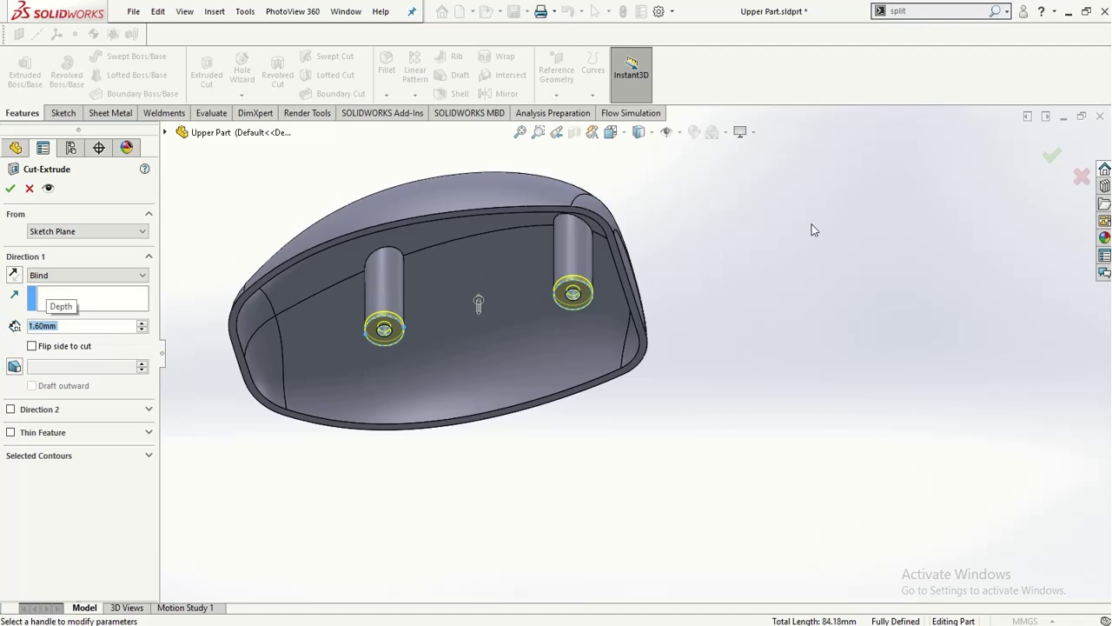
middle_drag(811, 229, 782, 308)
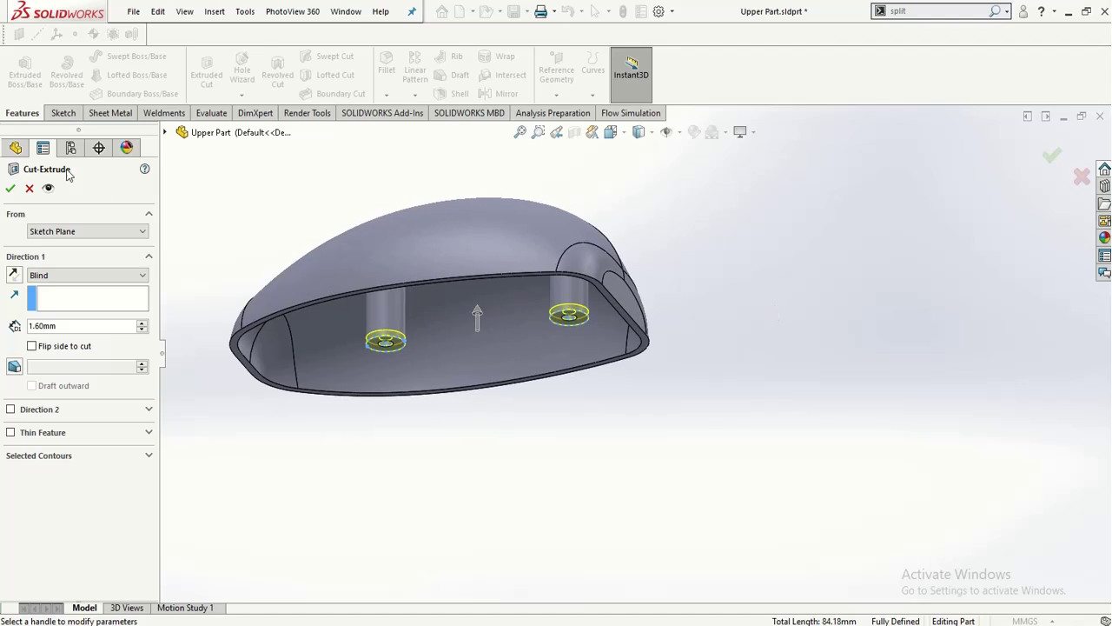
click(8, 190)
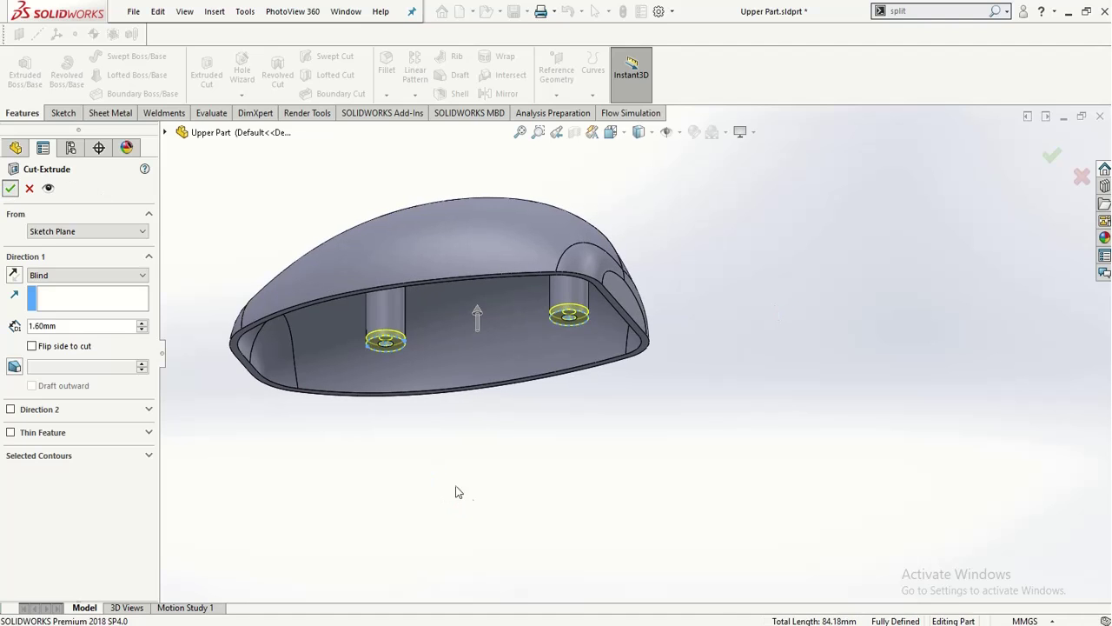
middle_drag(385, 440, 415, 541)
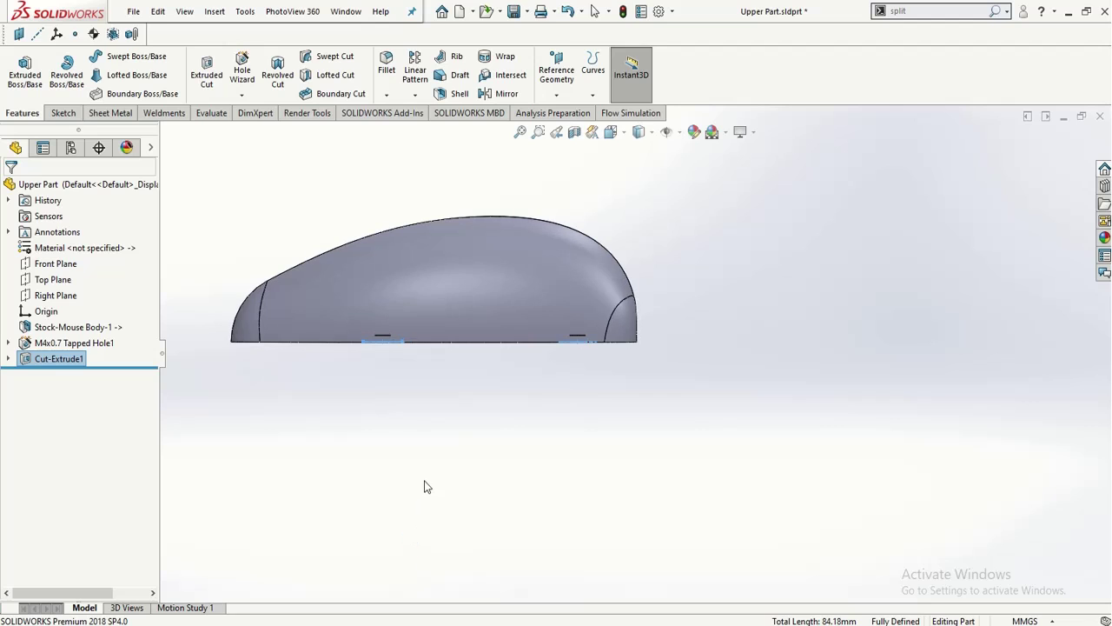
click(443, 498)
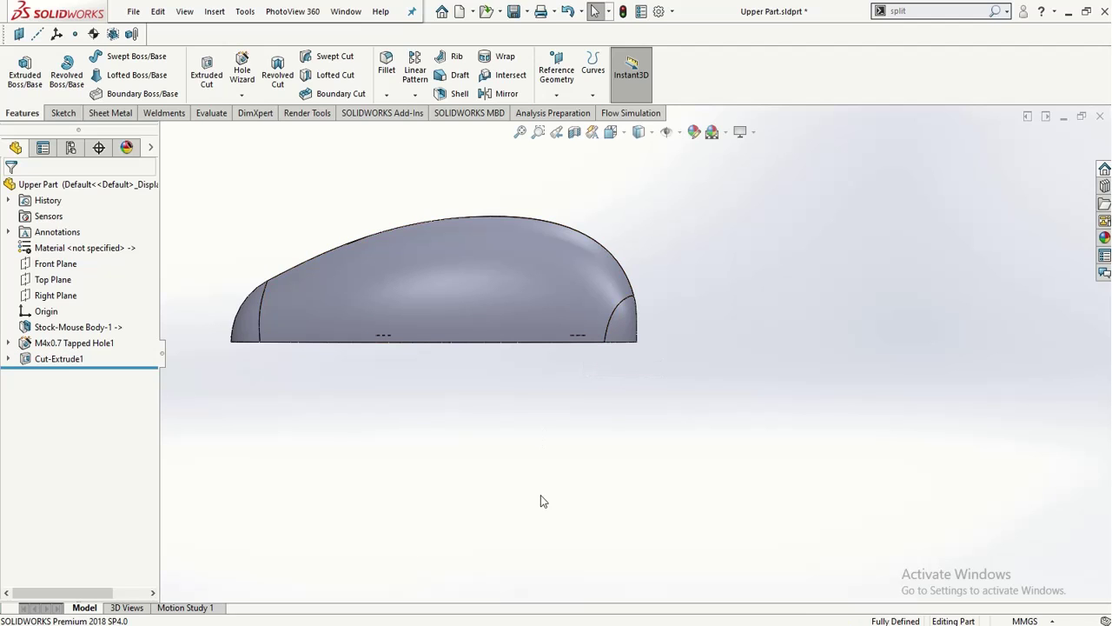
- Switch to PowerPoint and read the tapping holes slides, including the standoff cut instructions for the PCB board
key(alt+Tab)
scroll(501, 413, up, 1)
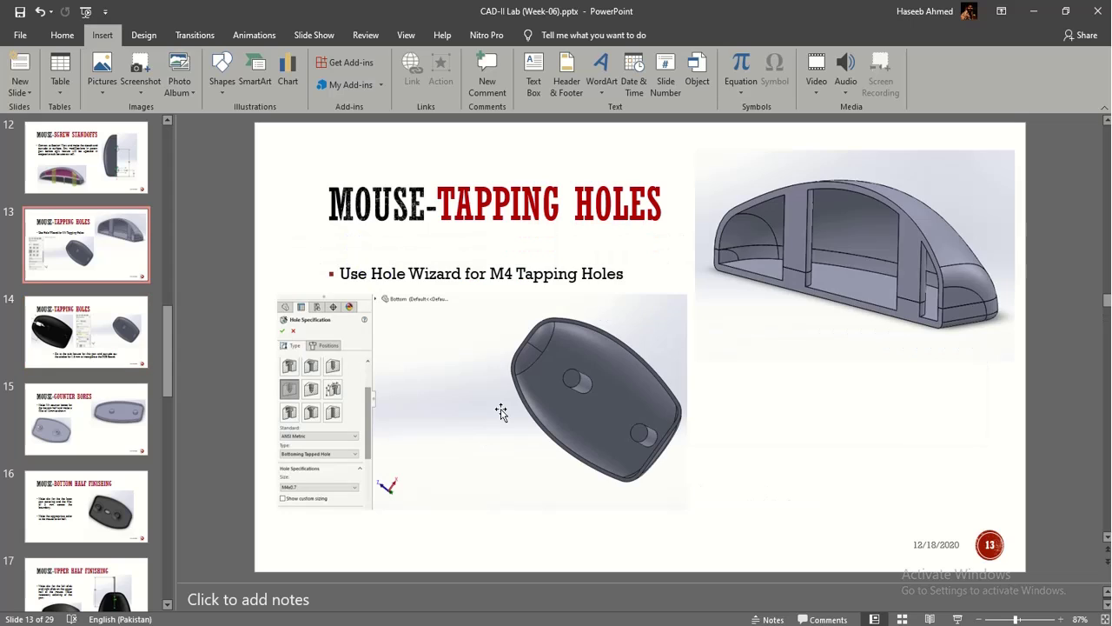
scroll(501, 413, down, 1)
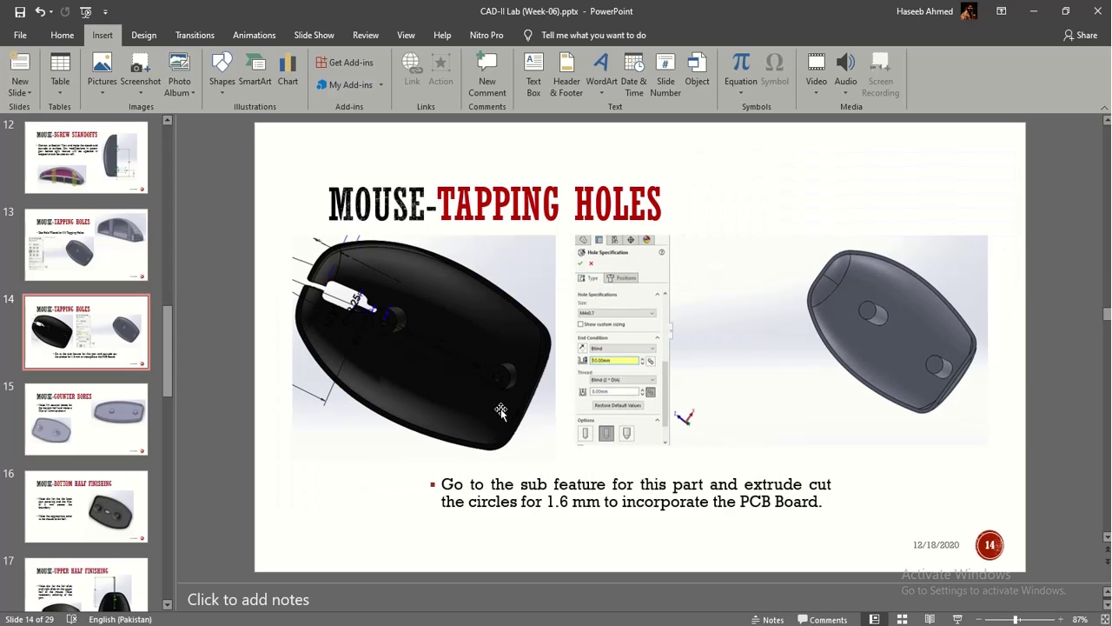
- Review the presentation slides on the mouse's screw standoffs and tapping holes
scroll(501, 413, up, 1)
scroll(502, 413, up, 1)
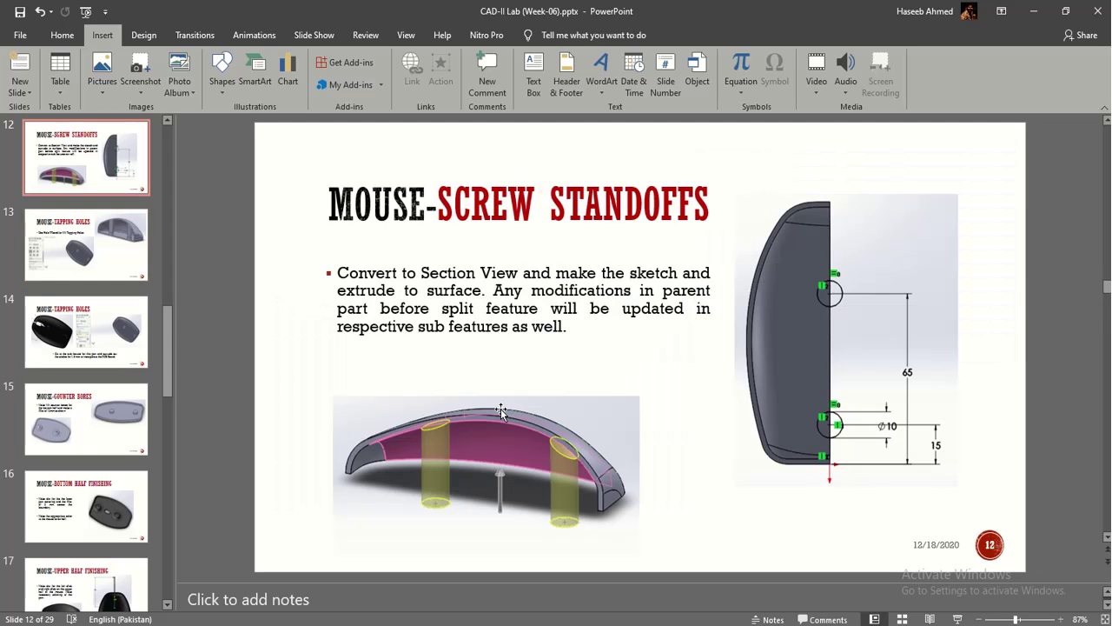
scroll(502, 413, down, 2)
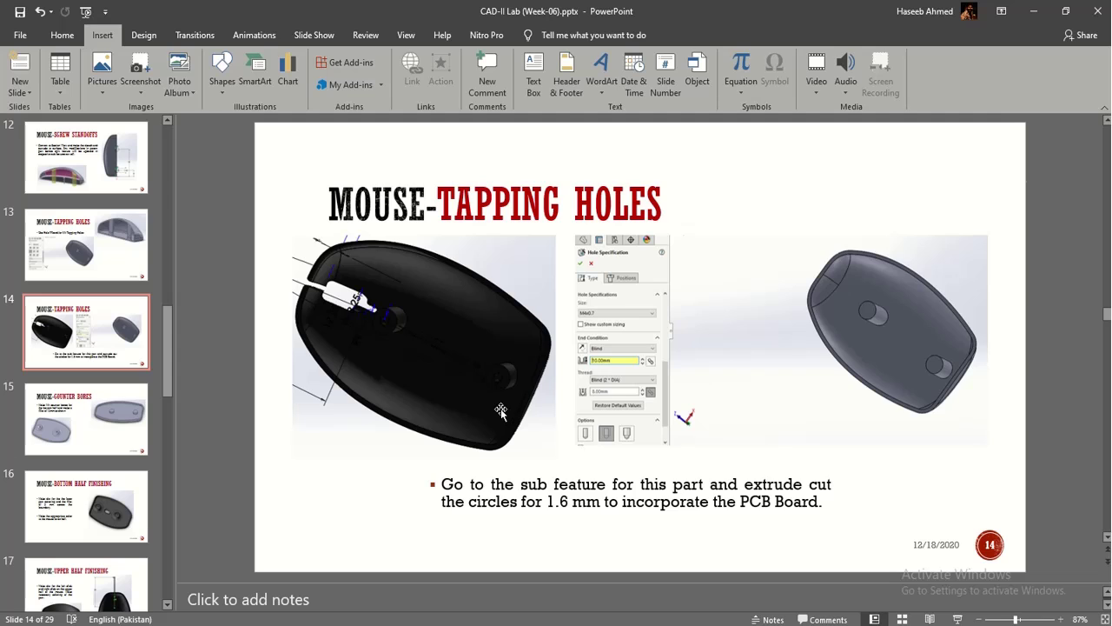
scroll(502, 413, down, 1)
scroll(502, 413, down, 1)
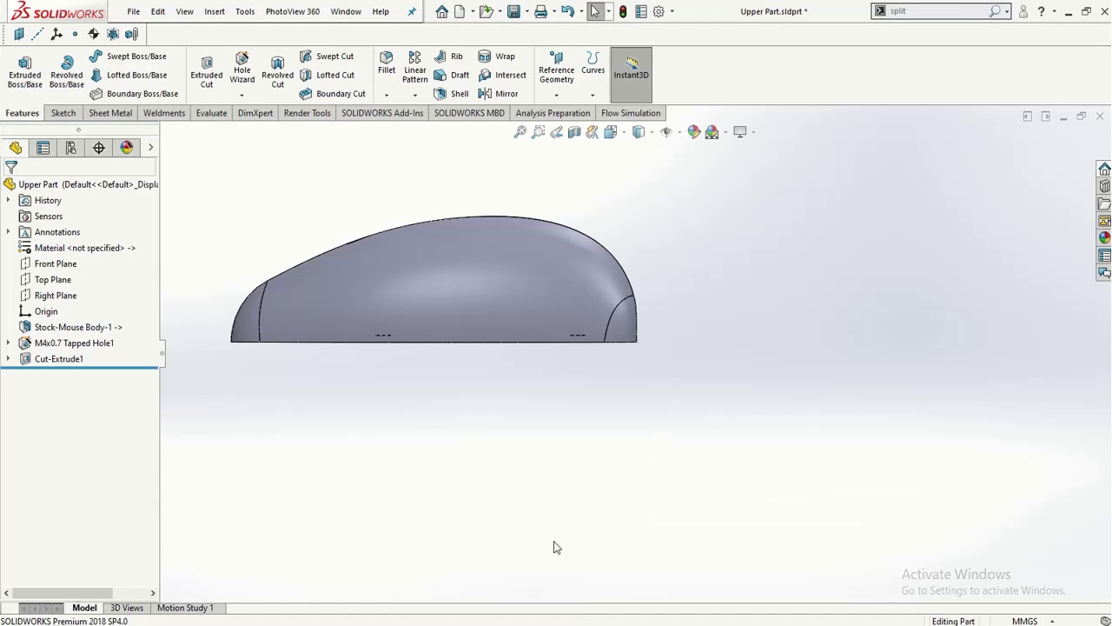
- Switch to the Lower Part document in SOLIDWORKS and start a sketch on the Top Plane, viewed normal to it
key(ctrl+Tab)
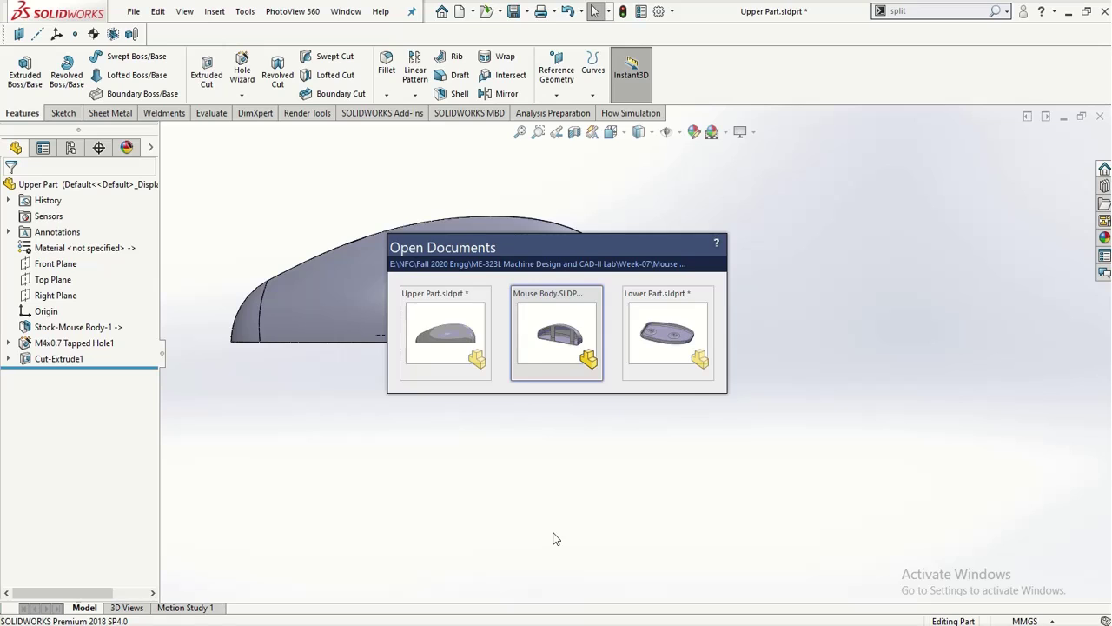
key(ctrl+Tab)
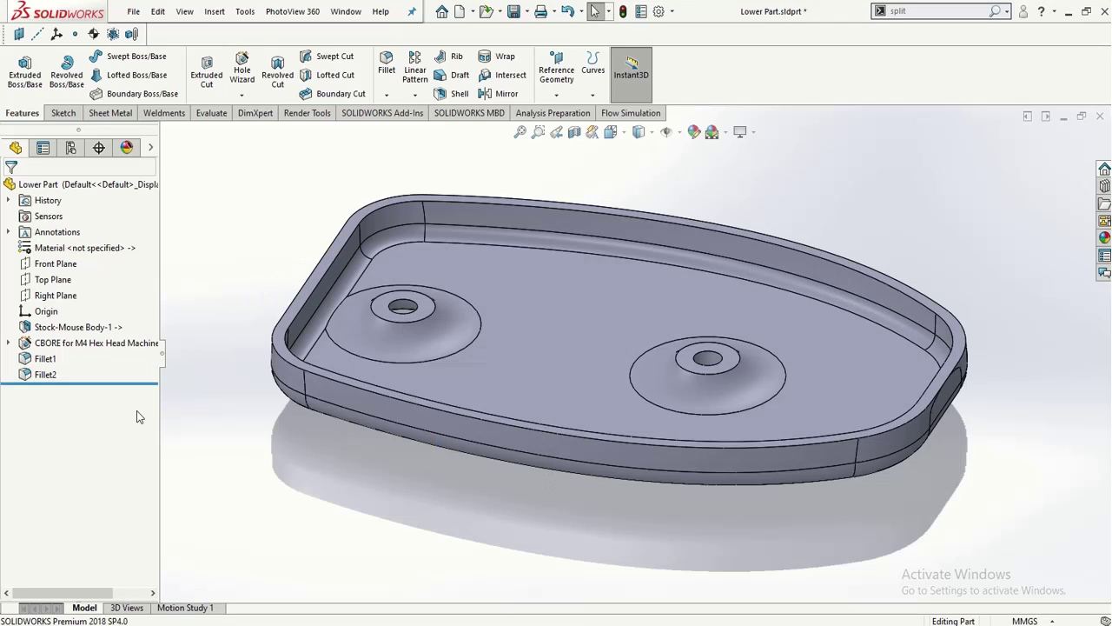
click(48, 280)
click(120, 256)
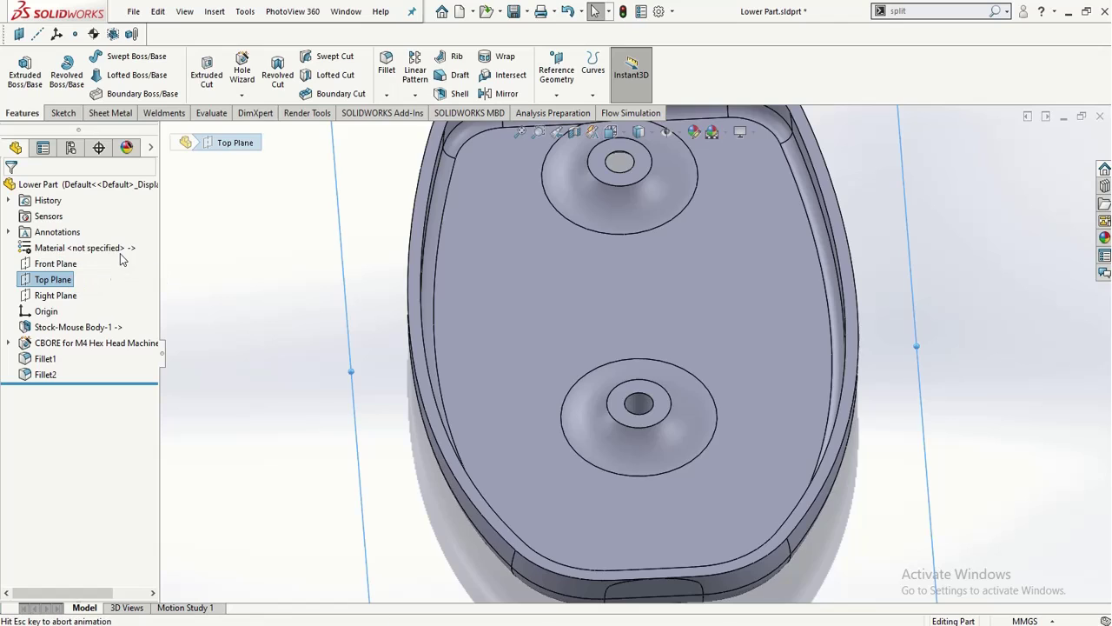
scroll(294, 329, up, 2)
scroll(665, 315, down, 2)
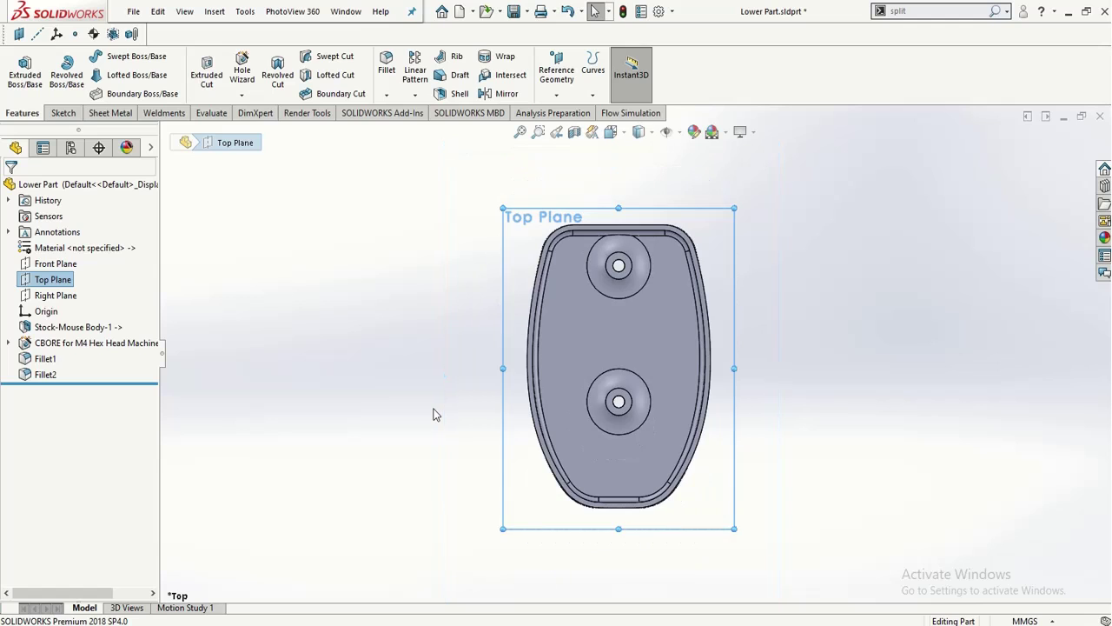
middle_drag(434, 412, 382, 317)
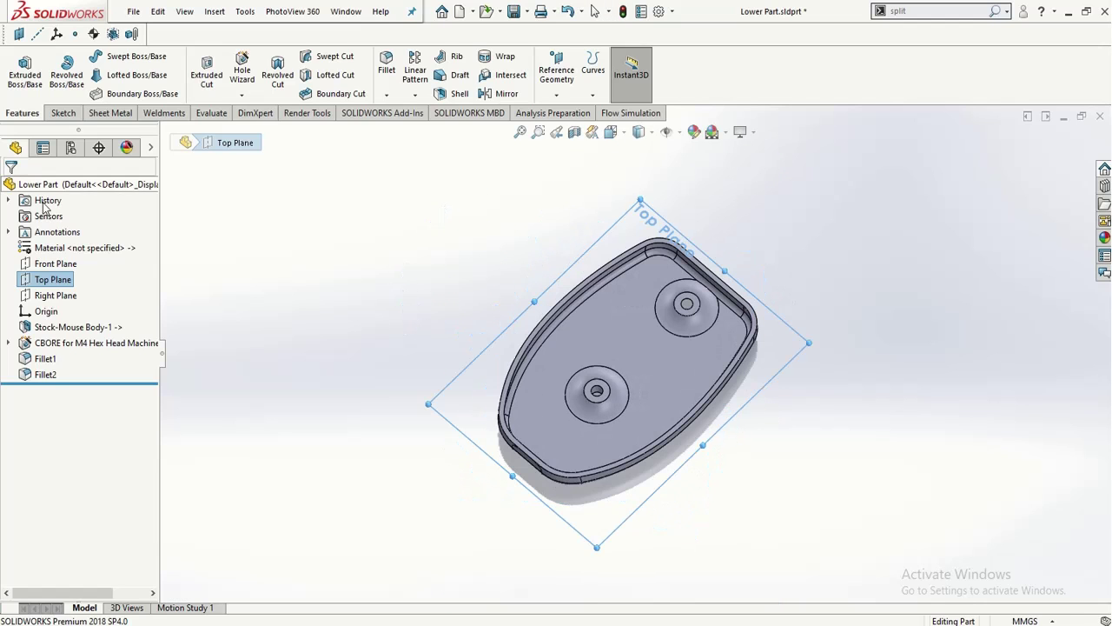
click(62, 283)
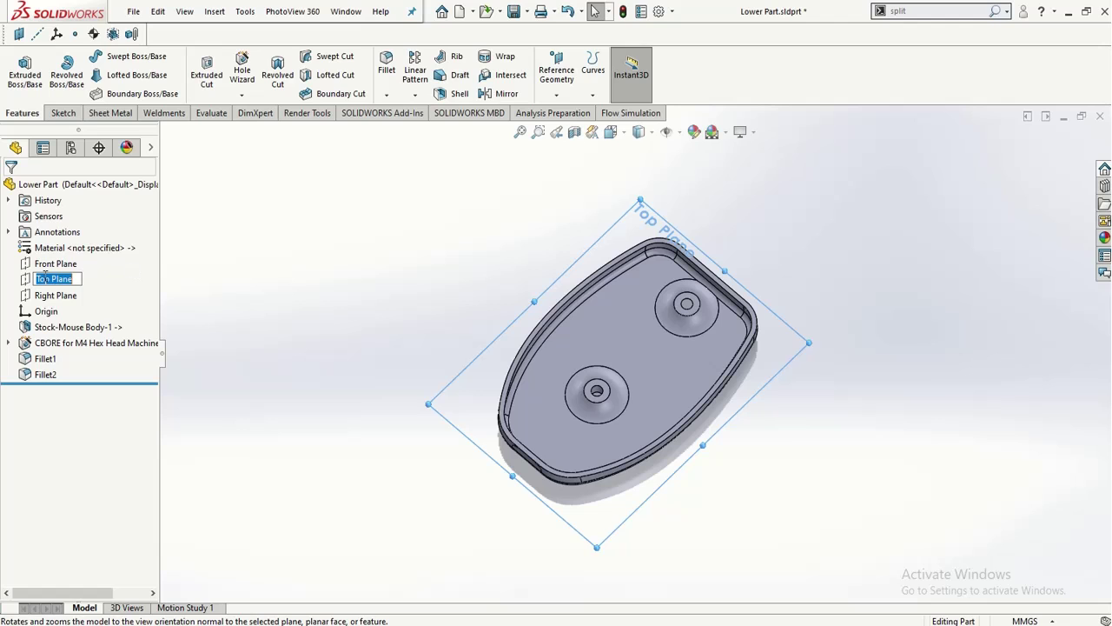
click(25, 281)
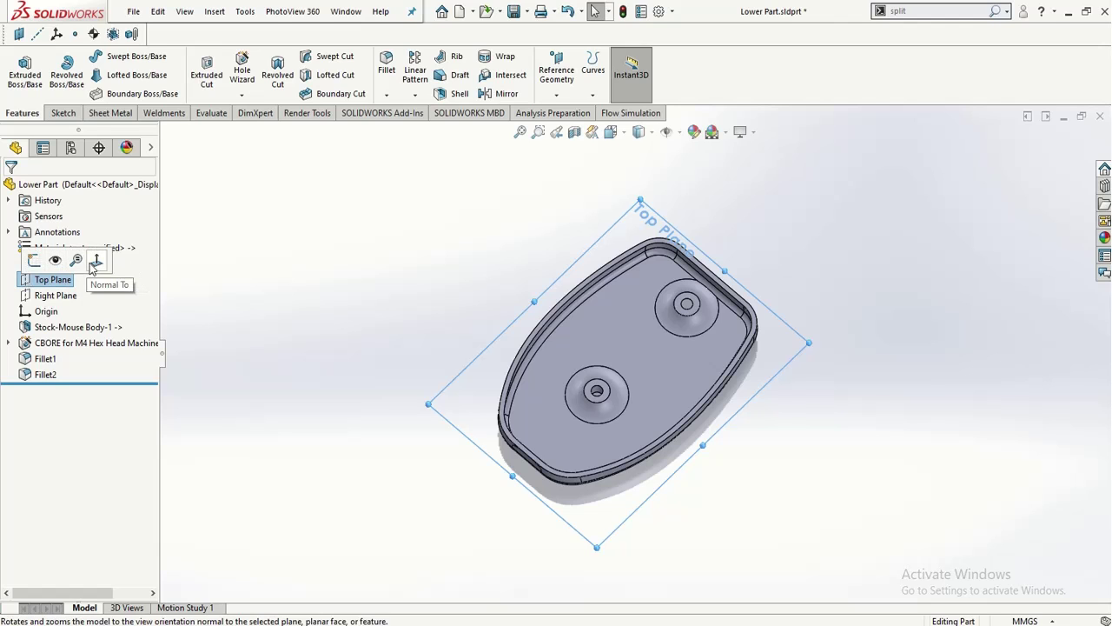
click(92, 260)
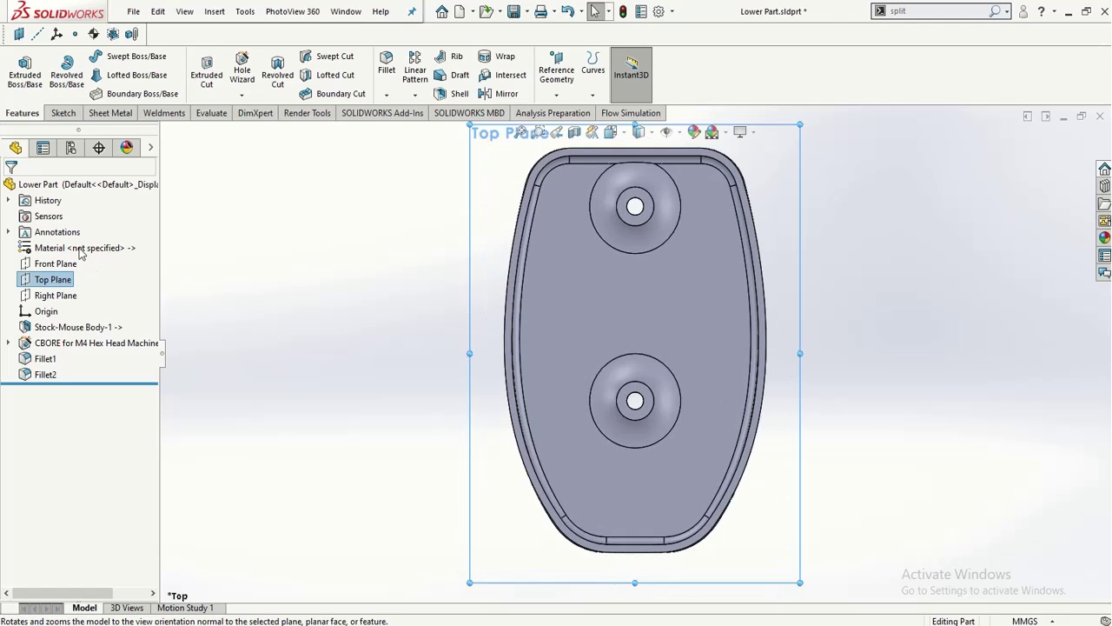
click(62, 113)
click(18, 68)
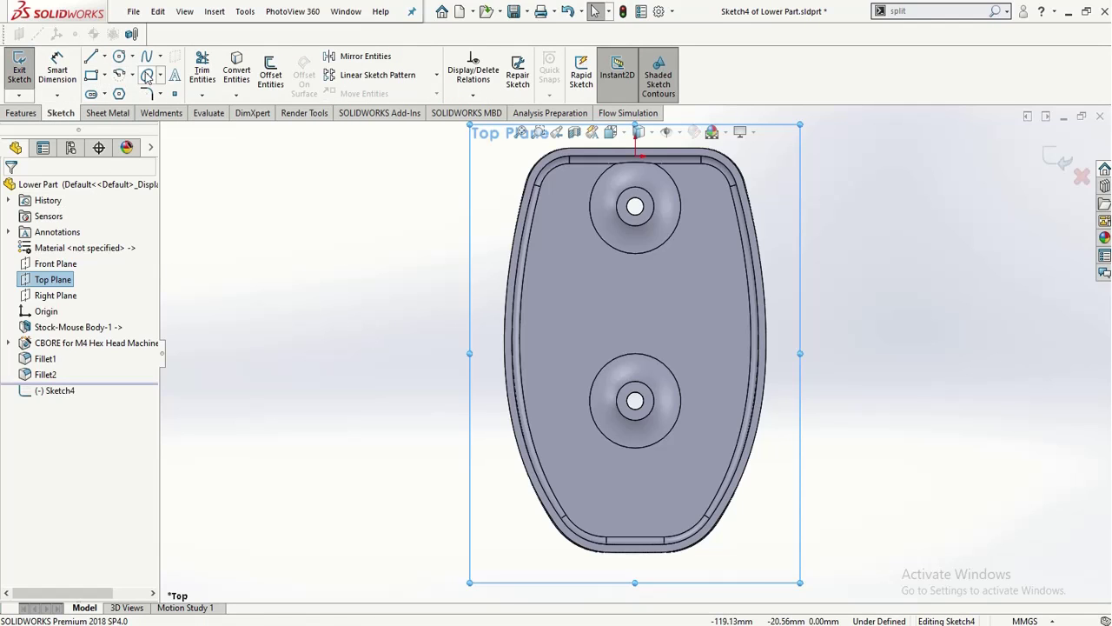
- Sketch a vertical centerpoint straight slot below the origin between the two bosses, about 9.3 mm between arc centres and 3.9 mm wide
click(103, 95)
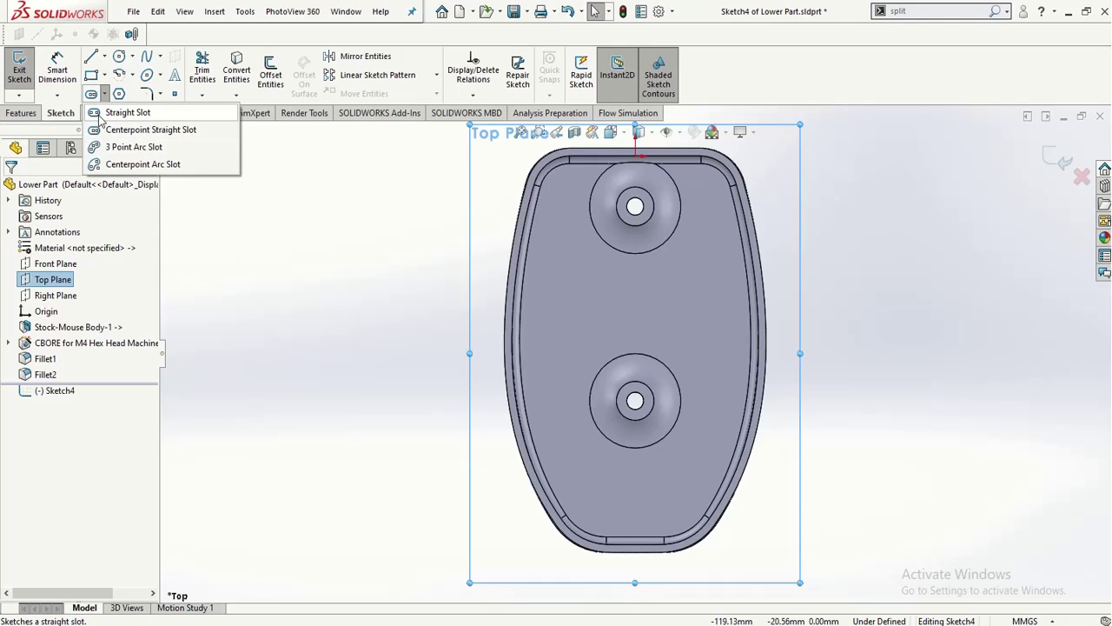
click(130, 129)
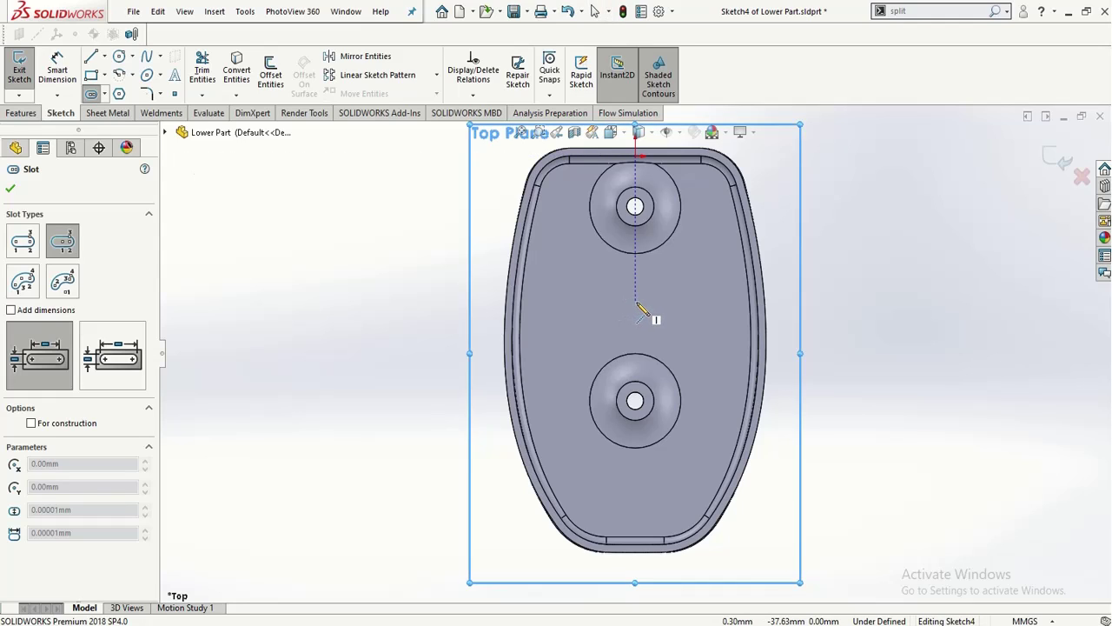
click(635, 296)
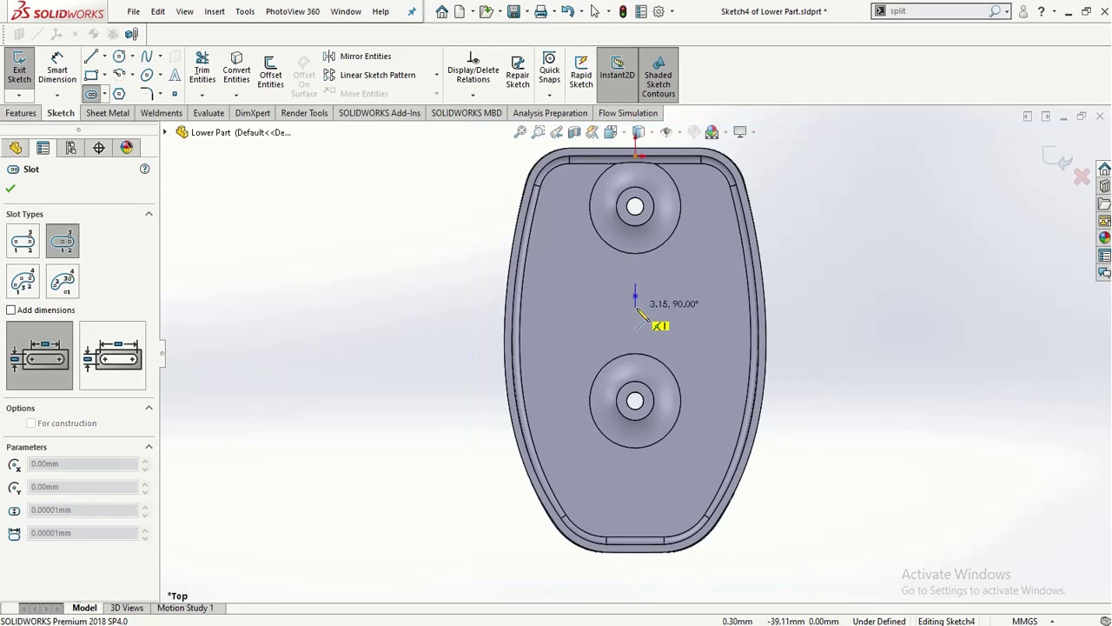
click(636, 313)
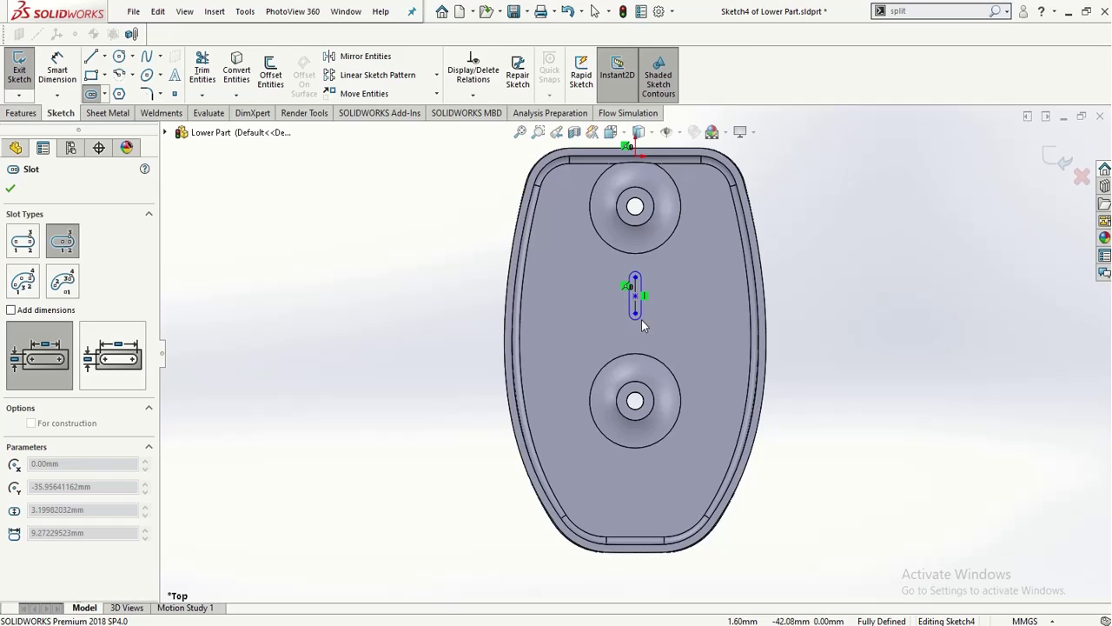
click(643, 320)
click(643, 321)
scroll(650, 300, up, 3)
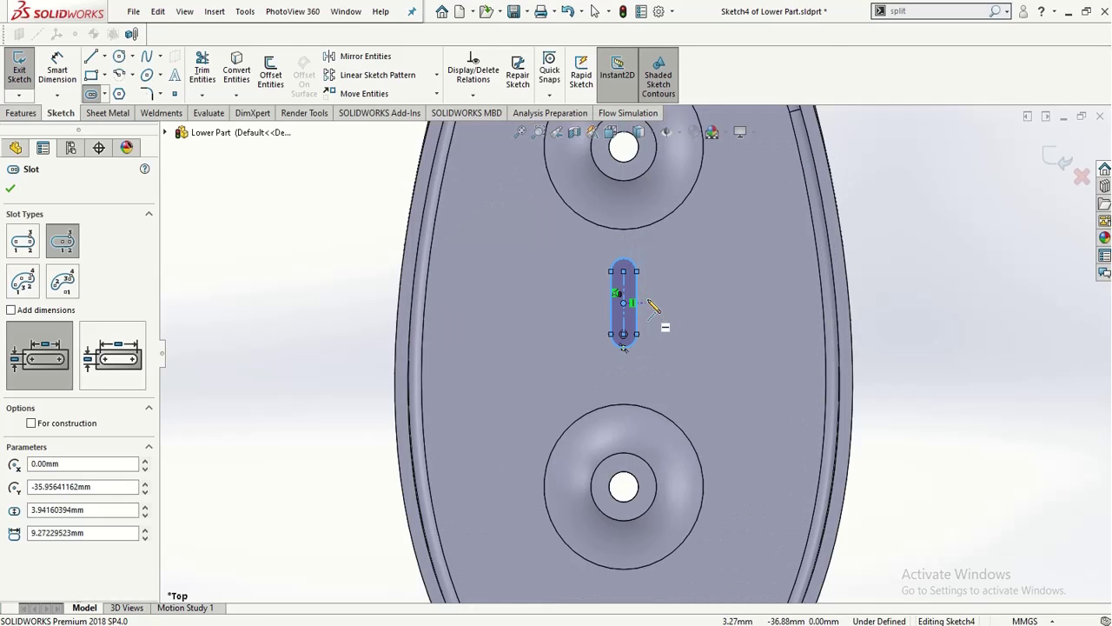
- Dimension the distance between the slot's two arc centres as 8 mm
click(57, 71)
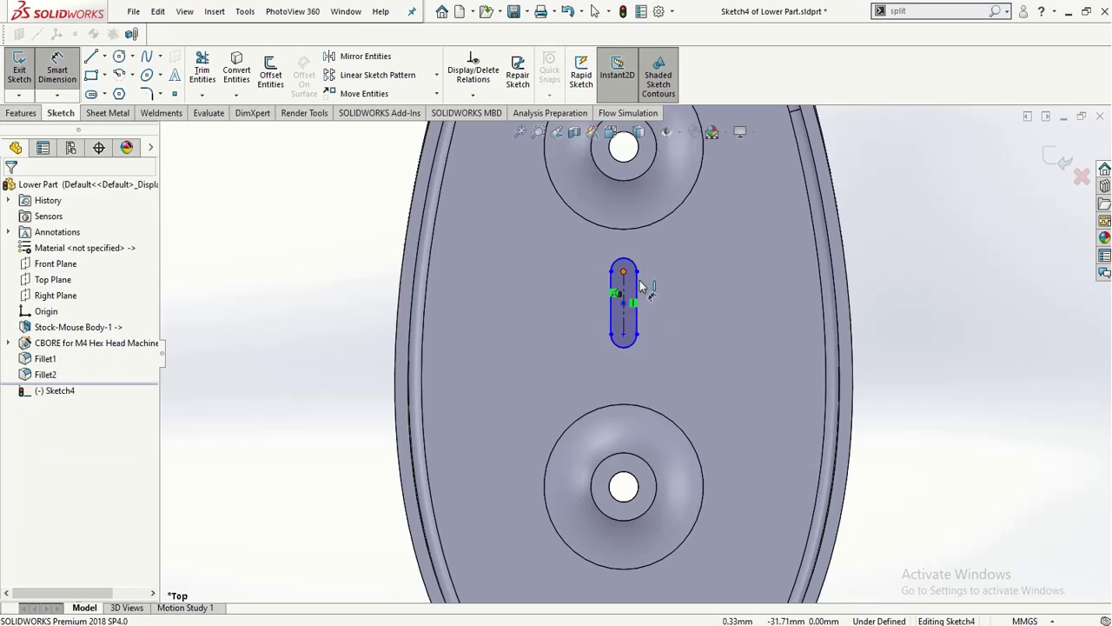
click(623, 272)
click(632, 338)
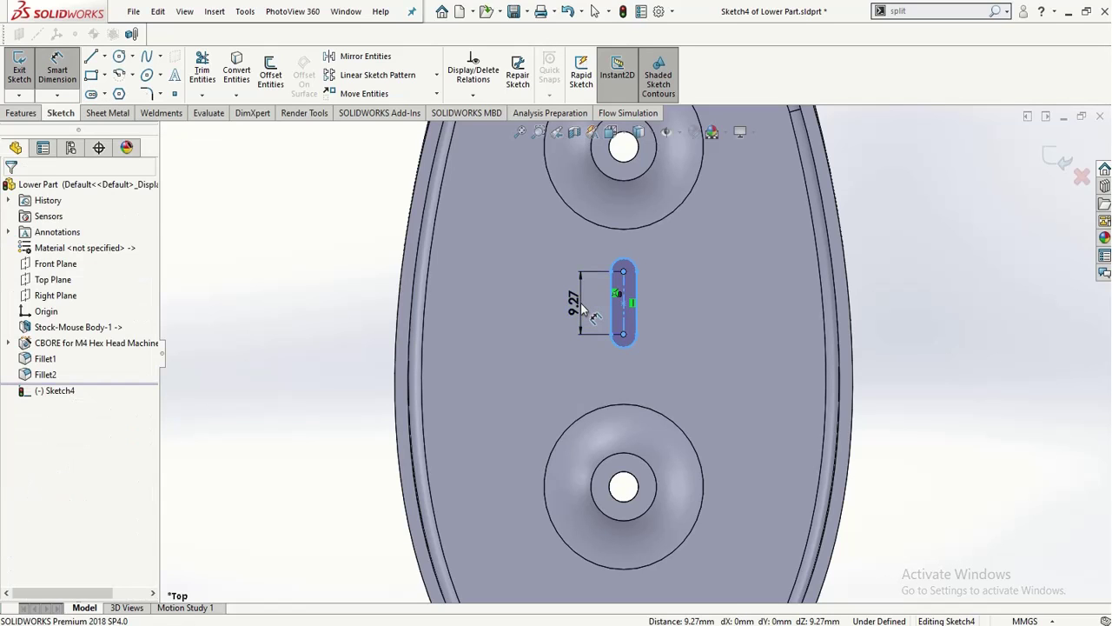
click(580, 307)
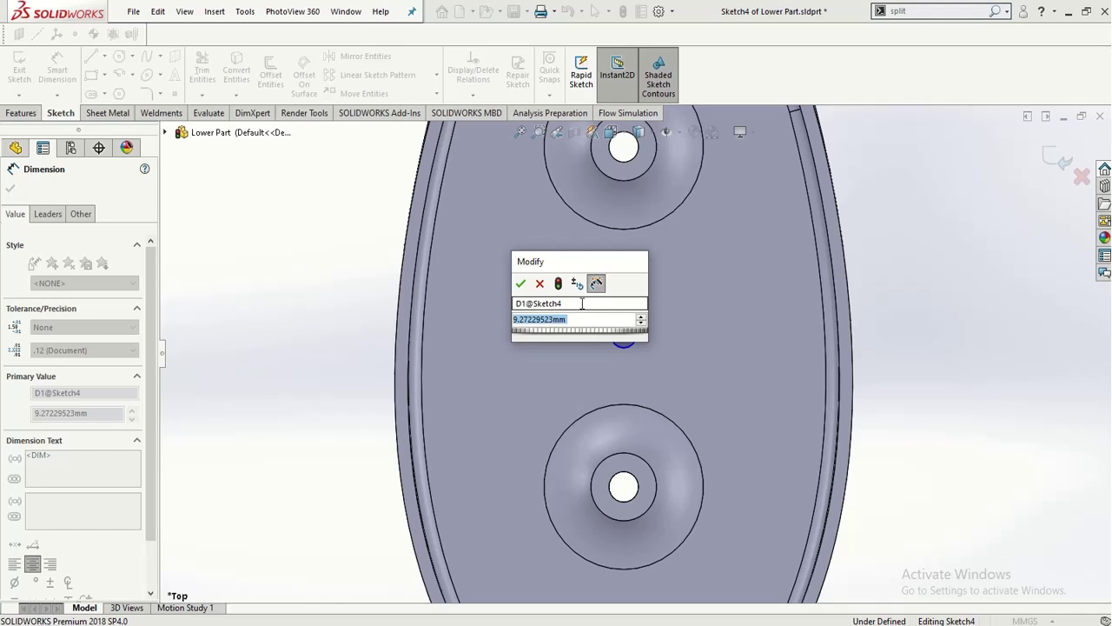
text(8)
key(Return)
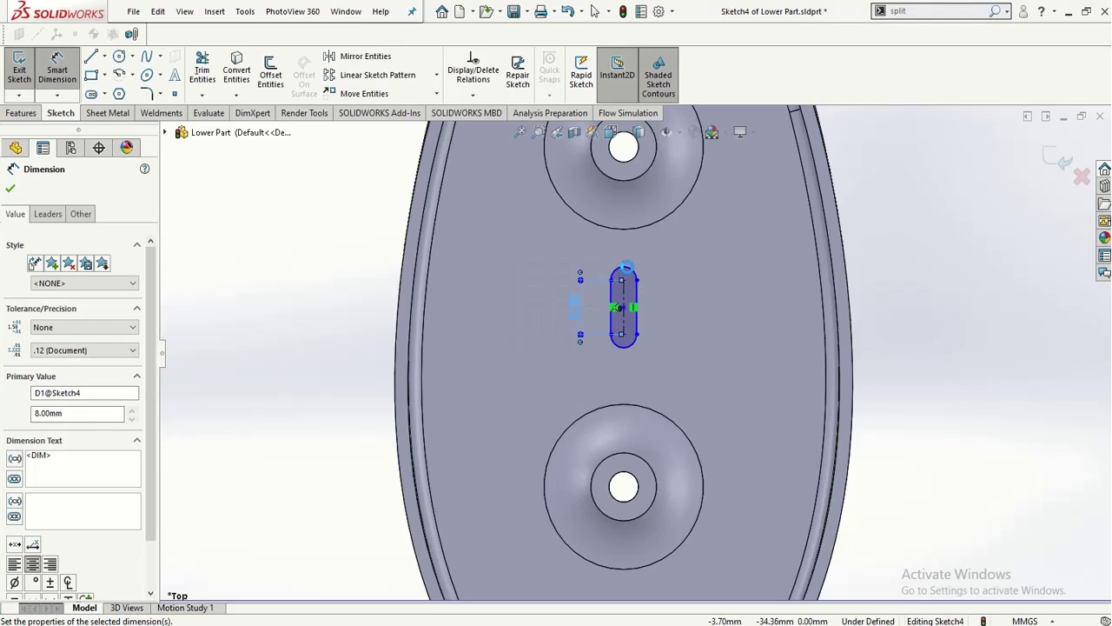
- Dimension the slot's half-width from its upper arc centre to its side edge as 2 mm
click(640, 283)
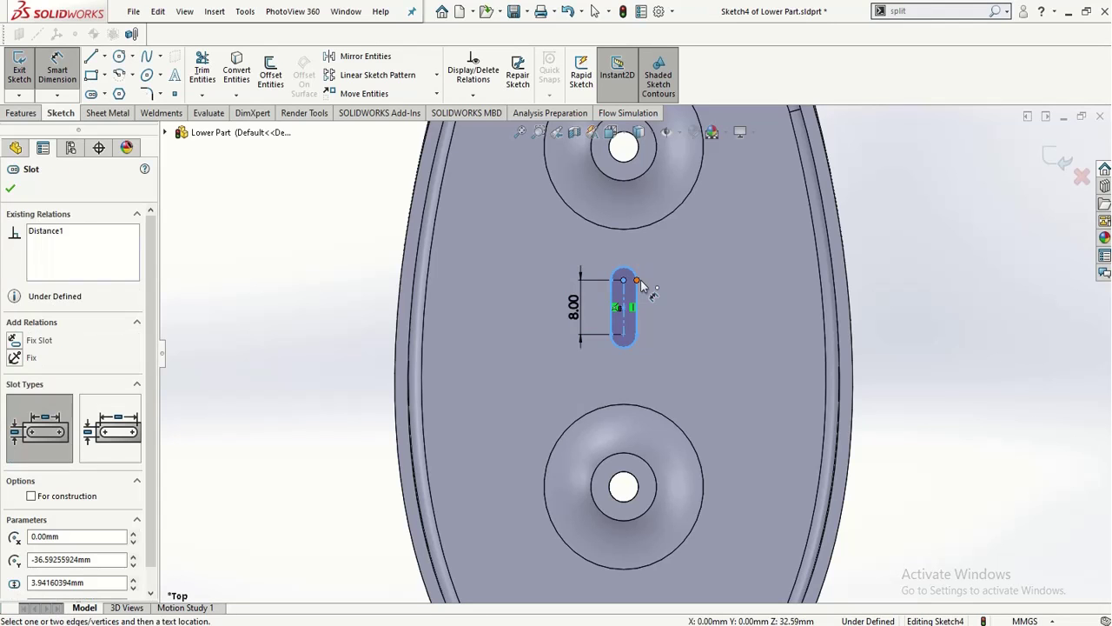
click(638, 281)
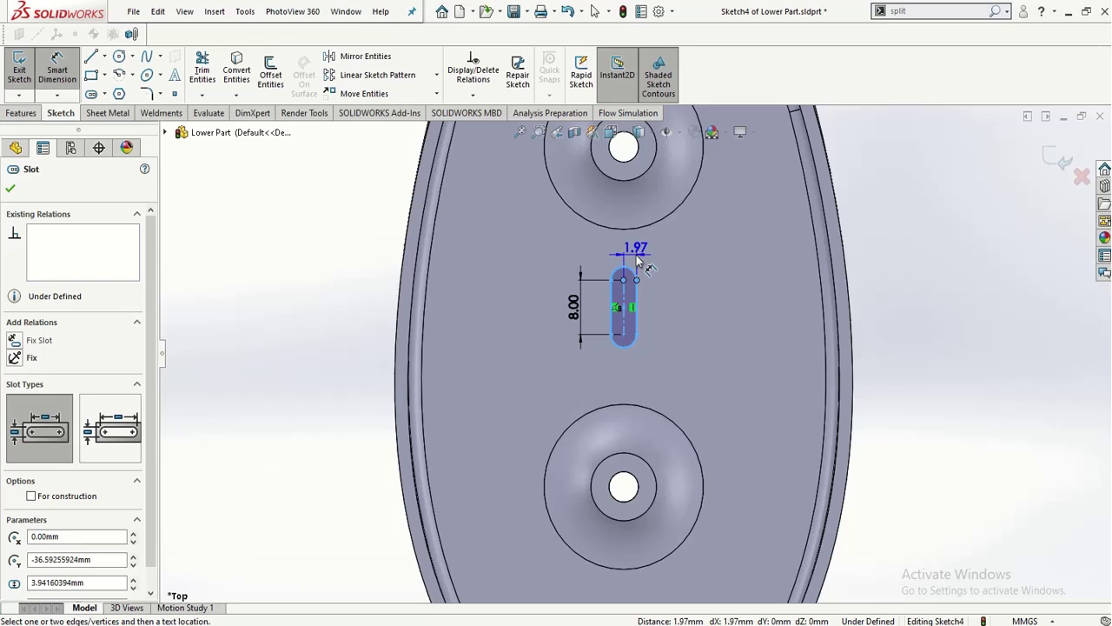
click(638, 261)
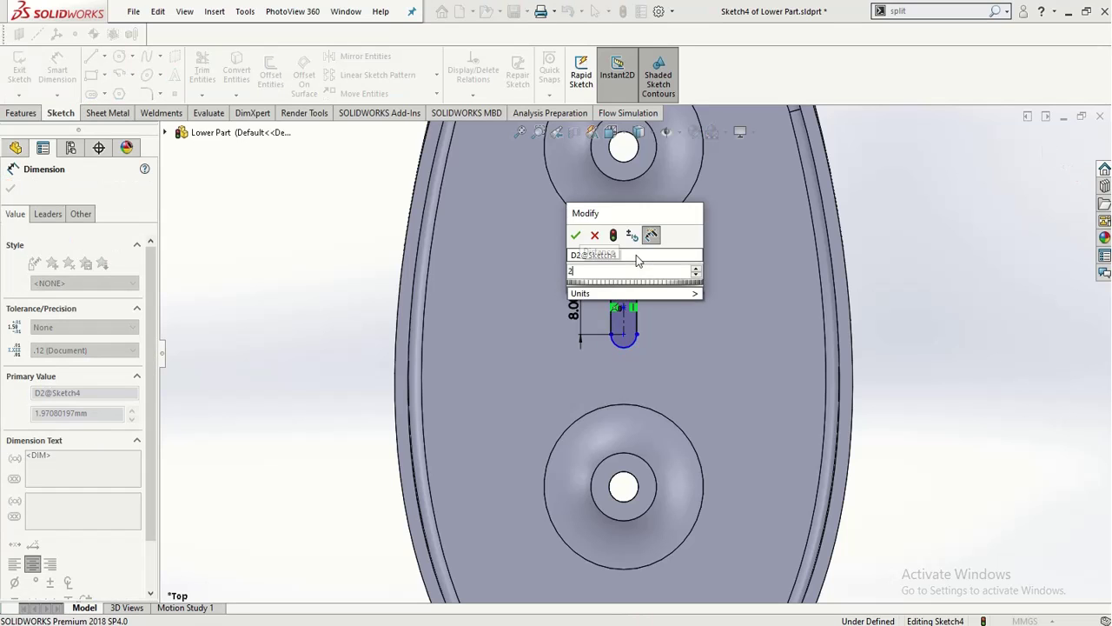
text(2)
key(Return)
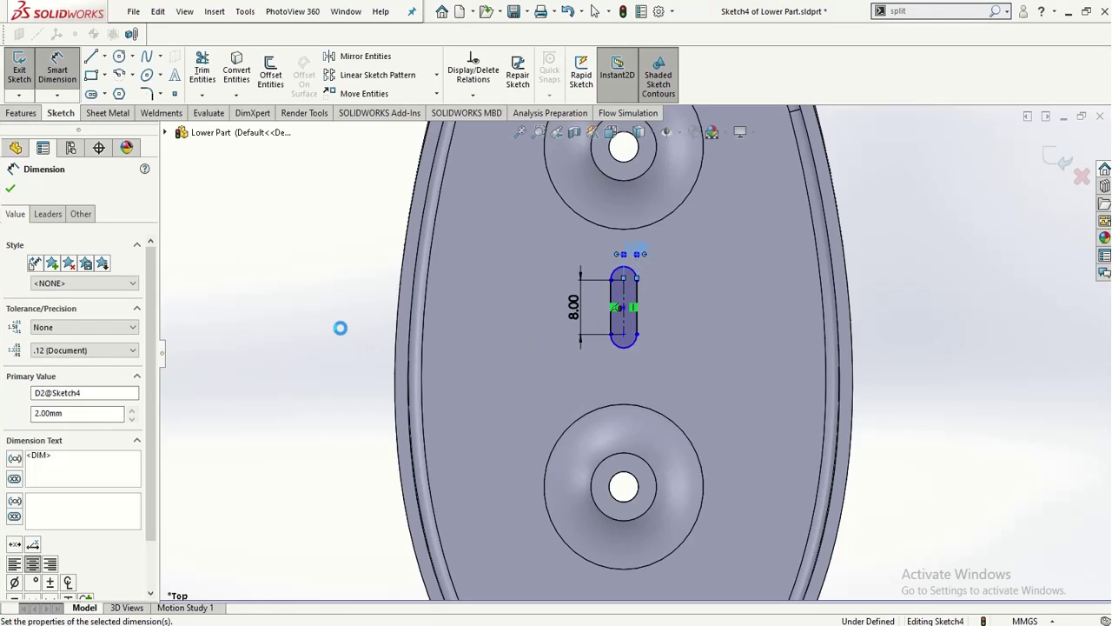
key(Escape)
- Set the slot's half-width dimension to 3 mm
double_click(628, 245)
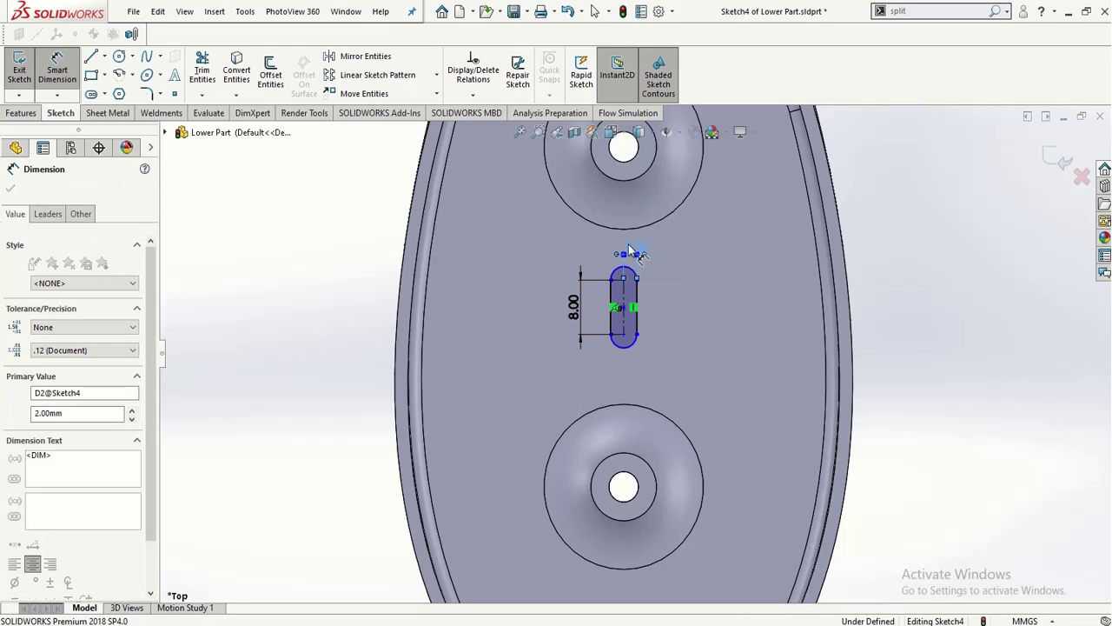
text(3)
key(Return)
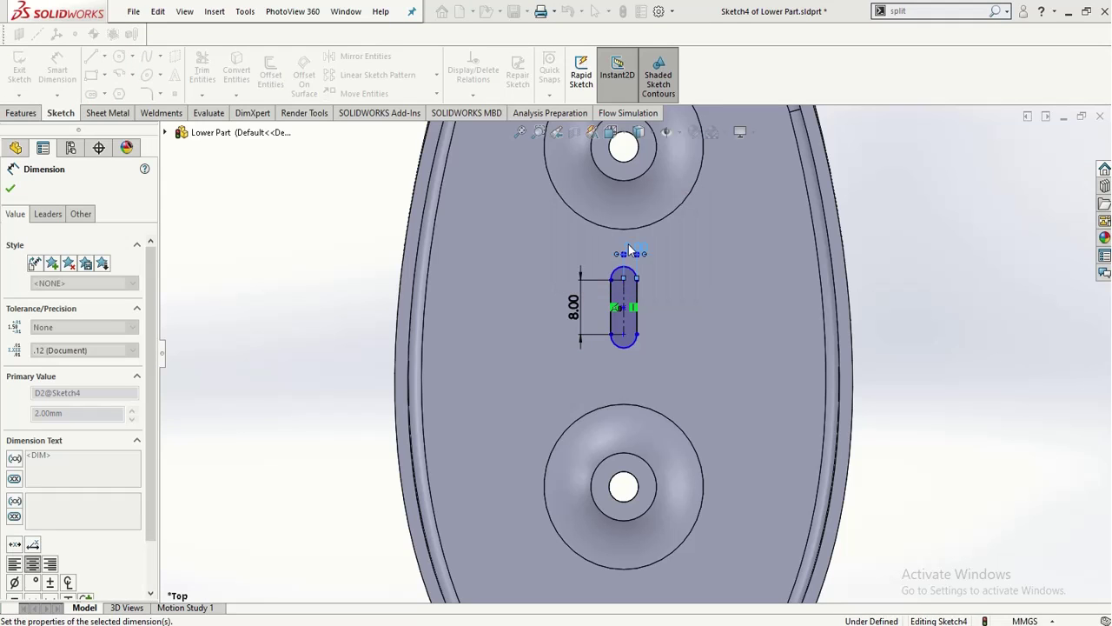
click(347, 287)
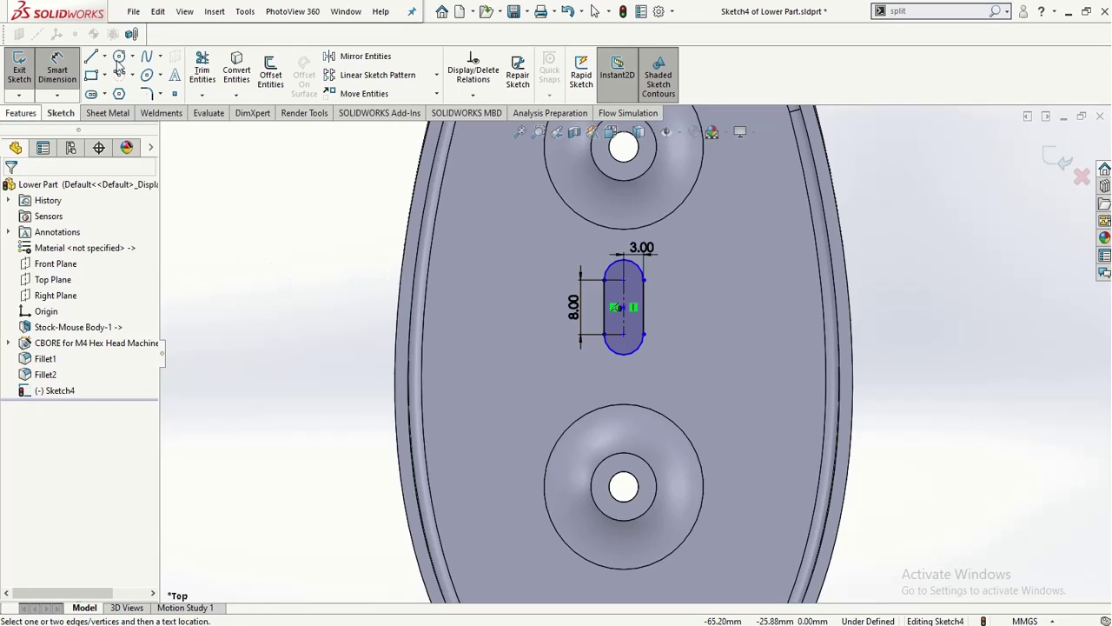
- Fully define the sketch by calculating relations and dimensions for all entities in it
click(474, 98)
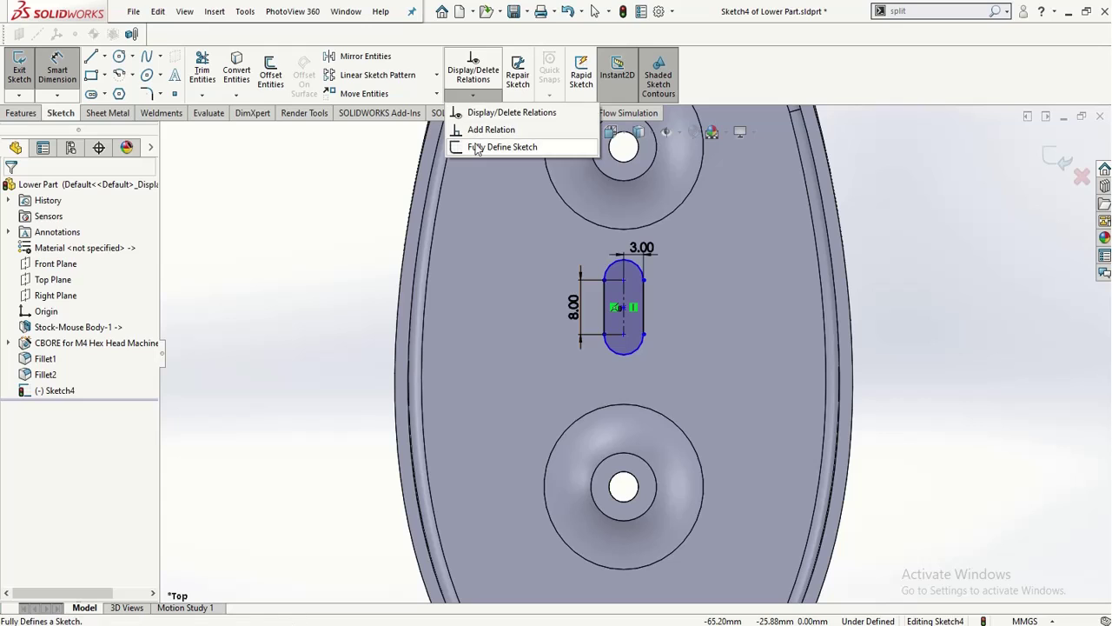
click(478, 147)
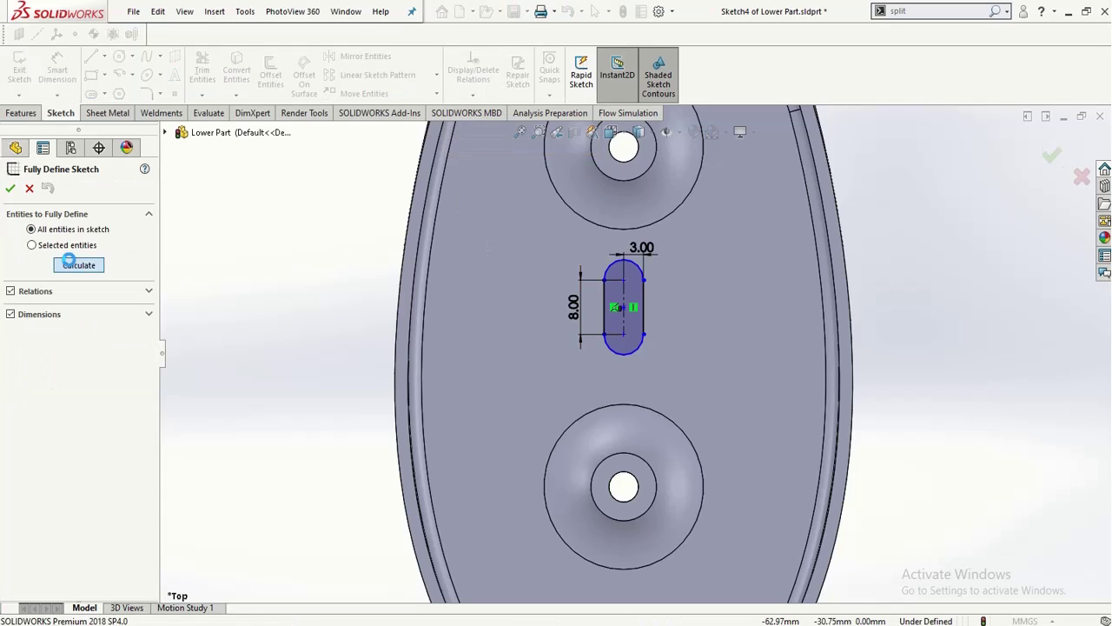
click(79, 266)
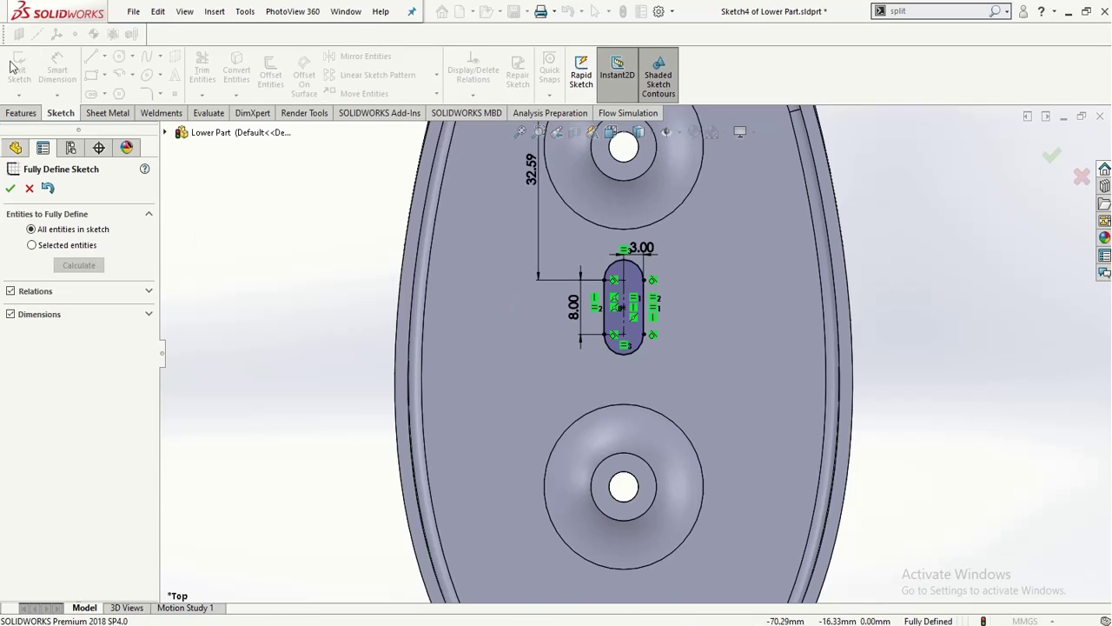
key(f)
scroll(522, 366, down, 3)
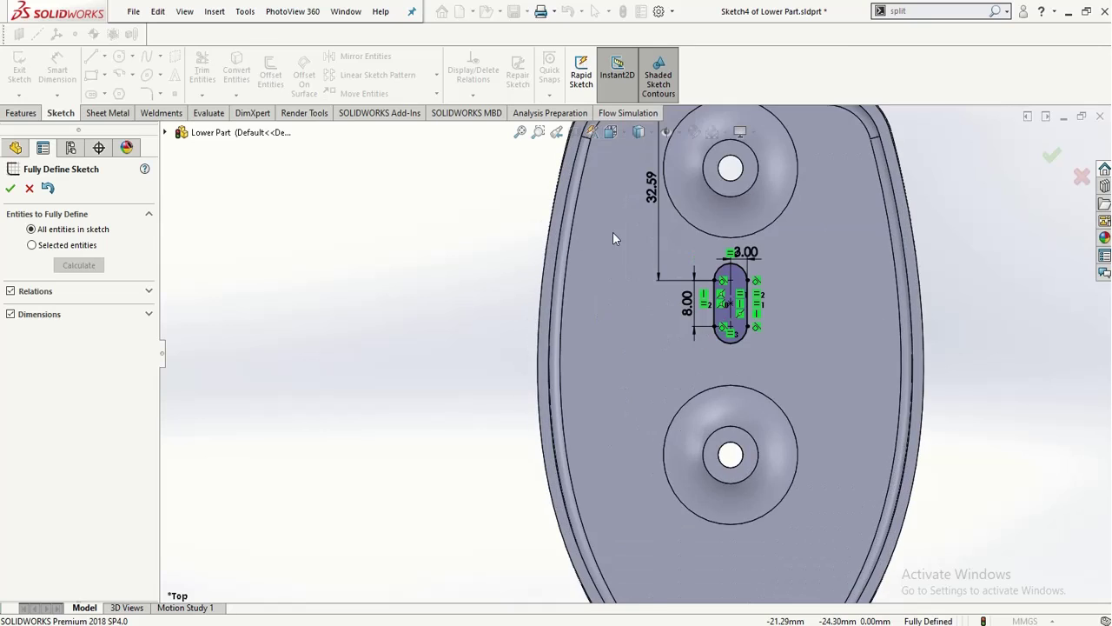
scroll(581, 260, up, 2)
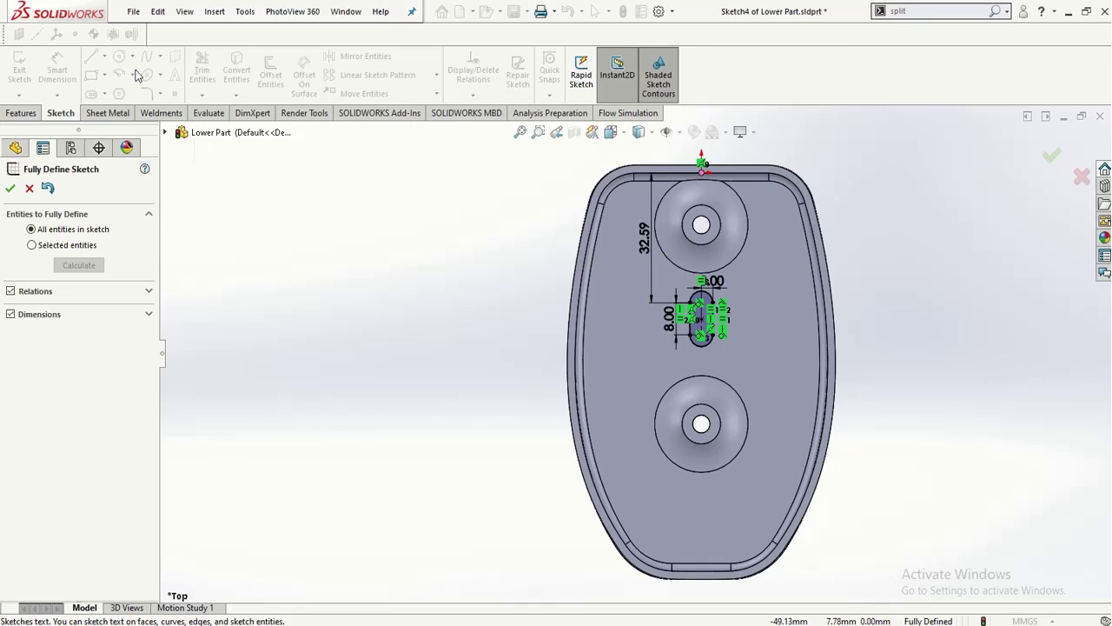
click(10, 188)
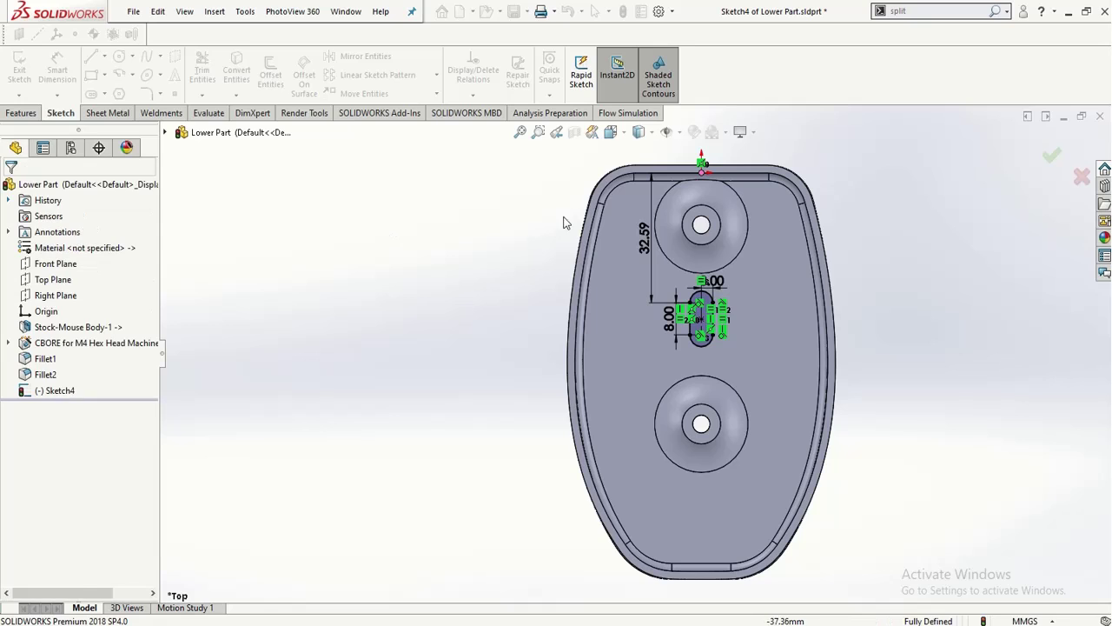
- Set the vertical distance from the origin to the slot's upper arc centre to 35 mm and finish the sketch
double_click(652, 240)
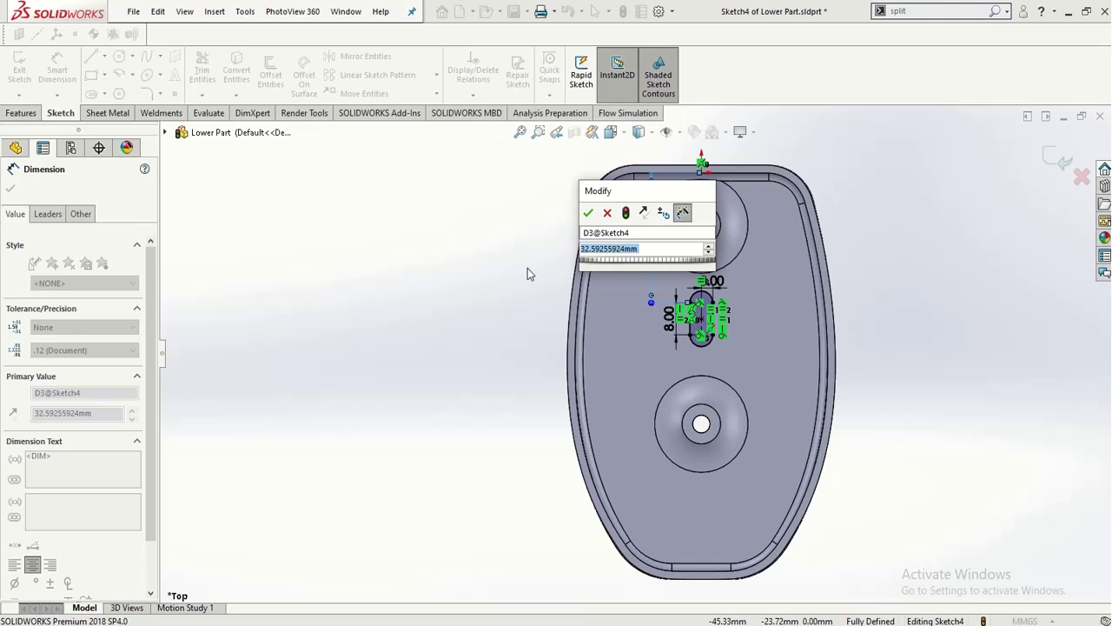
key(Return)
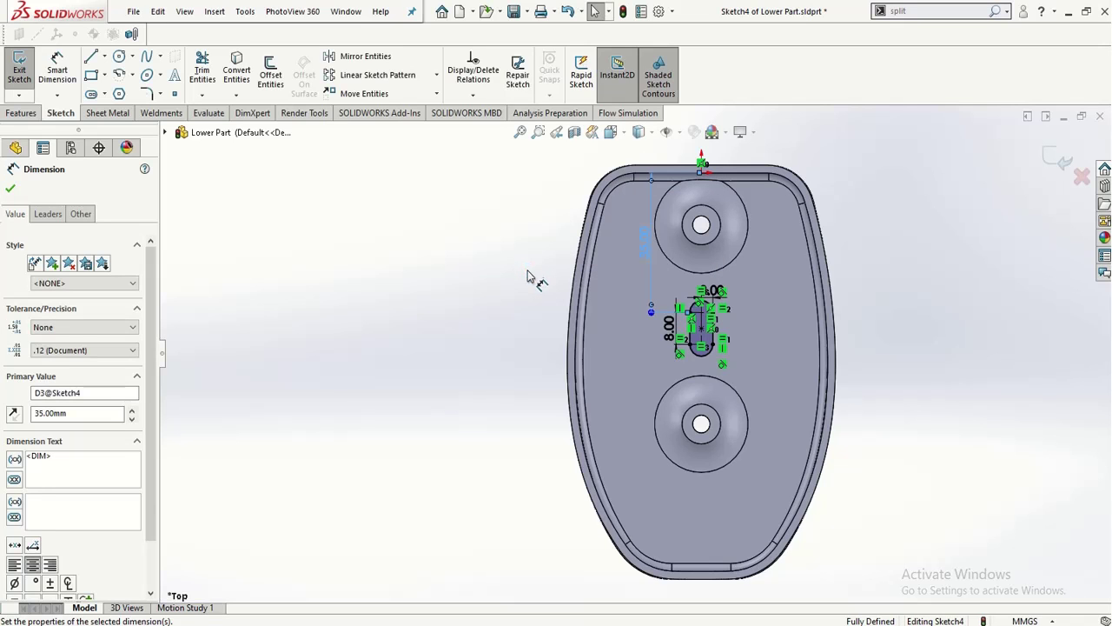
click(528, 278)
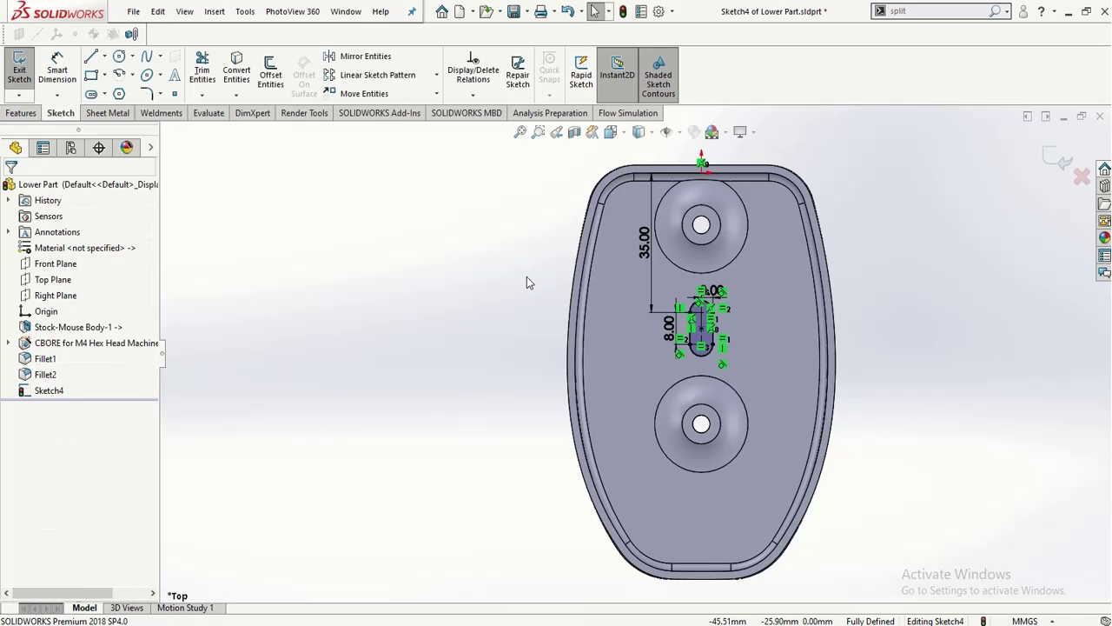
click(19, 70)
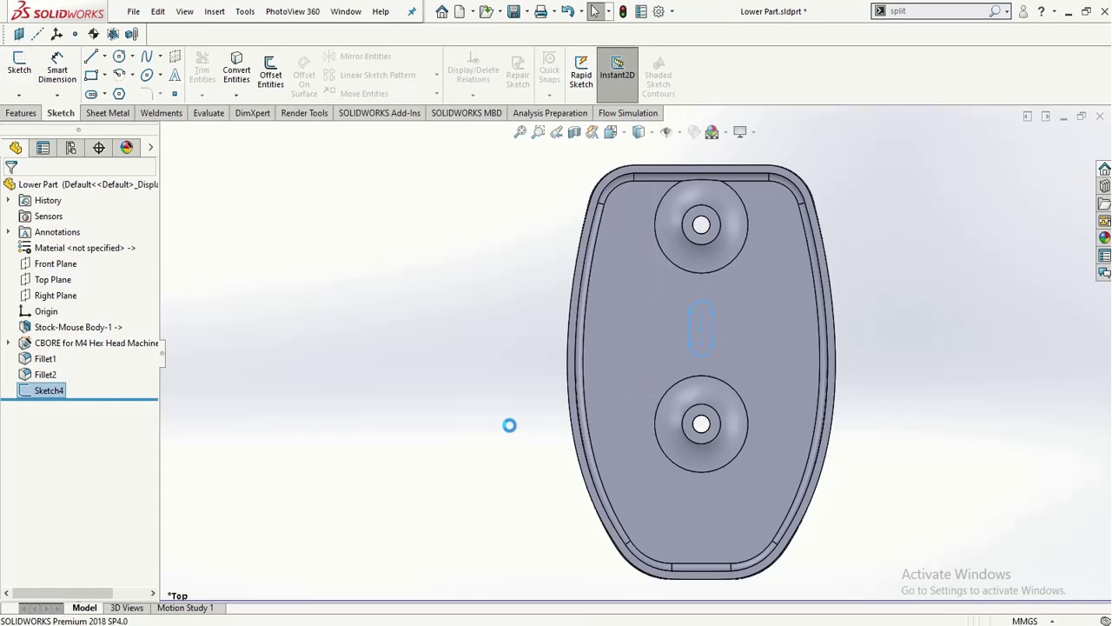
- Cut-extrude the slot sketch through the part in both directions with Through All - Both
middle_drag(555, 283, 672, 549)
mouse_move(605, 516)
middle_down()
mouse_move(578, 329)
mouse_move(519, 455)
mouse_move(600, 547)
middle_up()
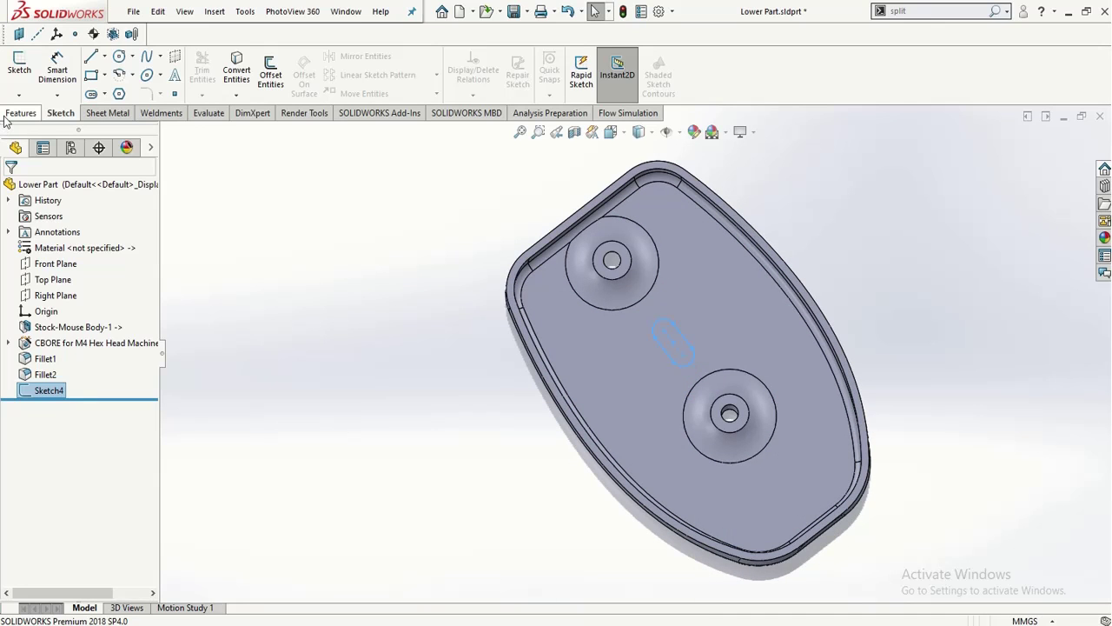
click(7, 114)
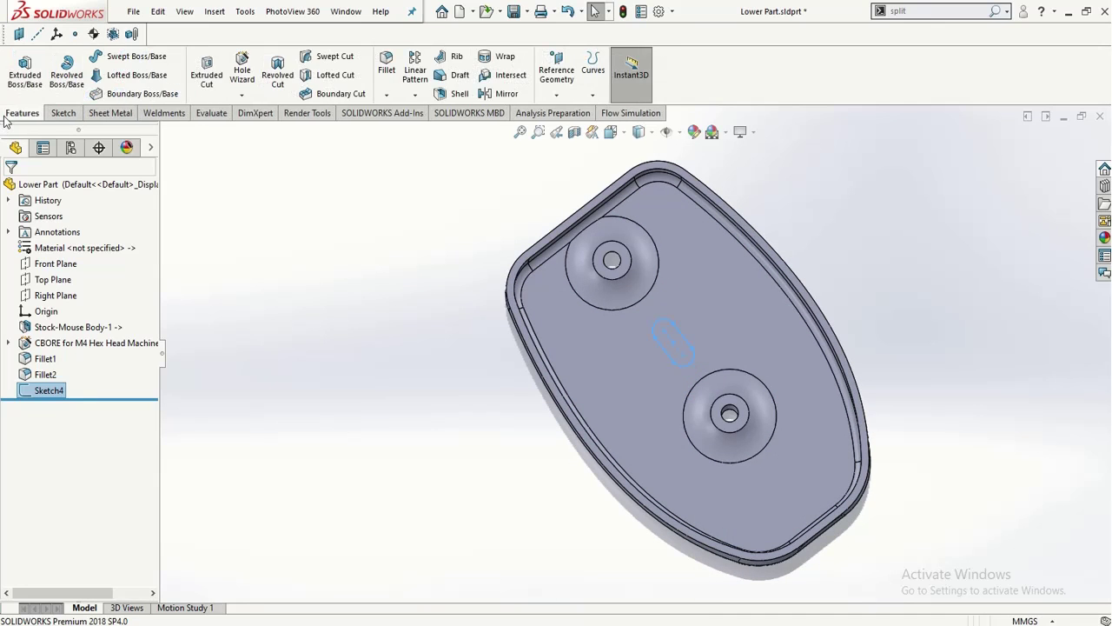
click(207, 78)
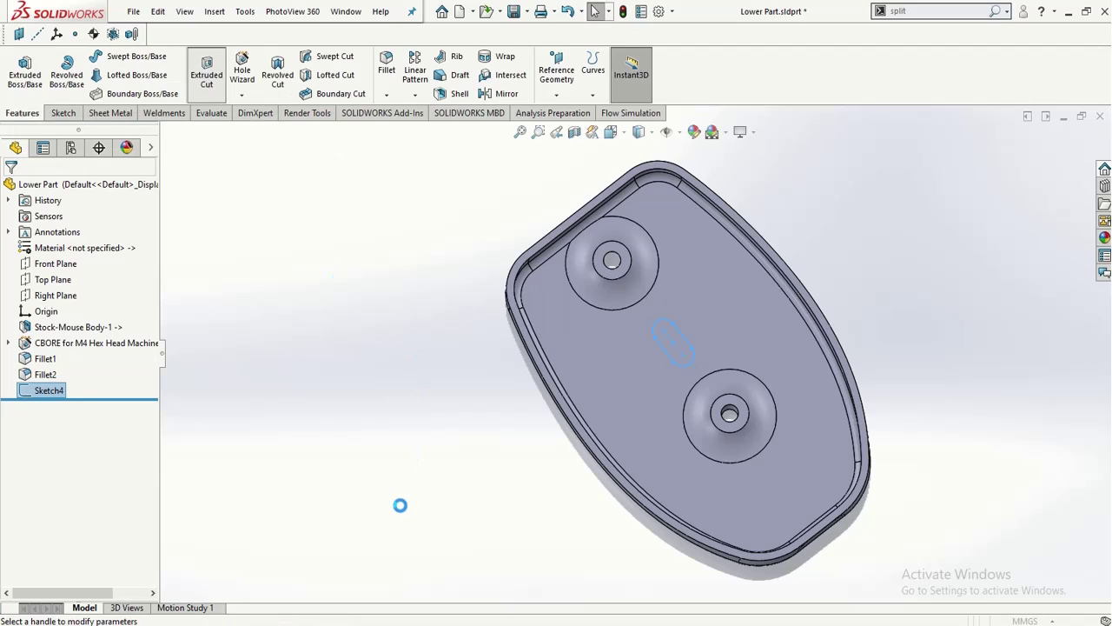
click(69, 274)
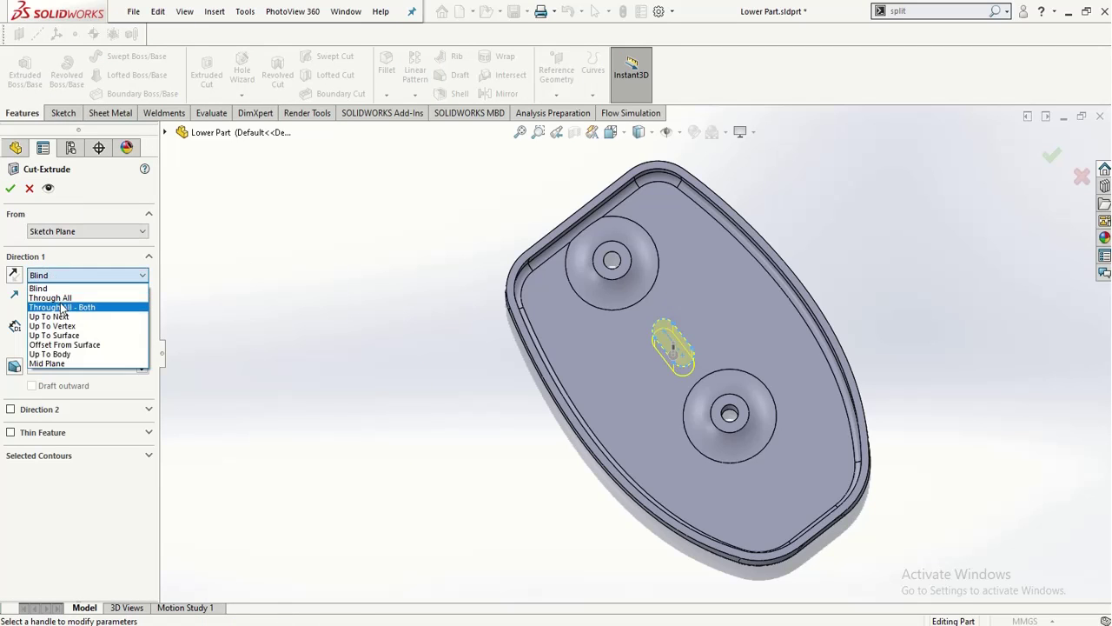
click(63, 308)
middle_drag(357, 345, 382, 116)
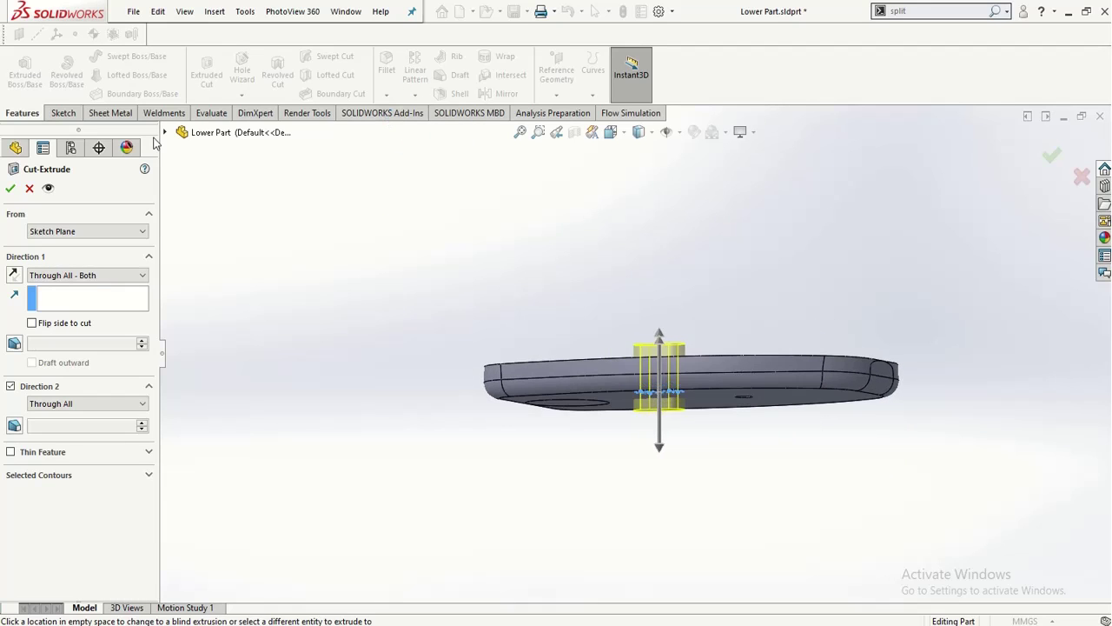
click(9, 189)
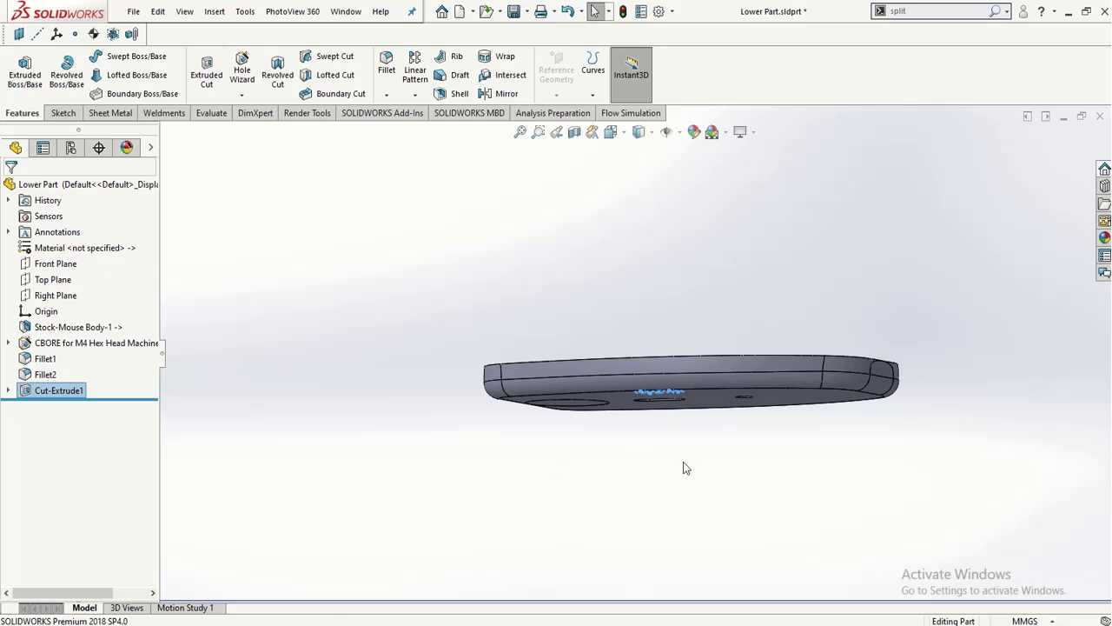
- Fillet the slot's edge on the inner floor of the part with a 2 mm radius
middle_drag(683, 468, 611, 273)
scroll(647, 393, down, 3)
scroll(649, 350, up, 3)
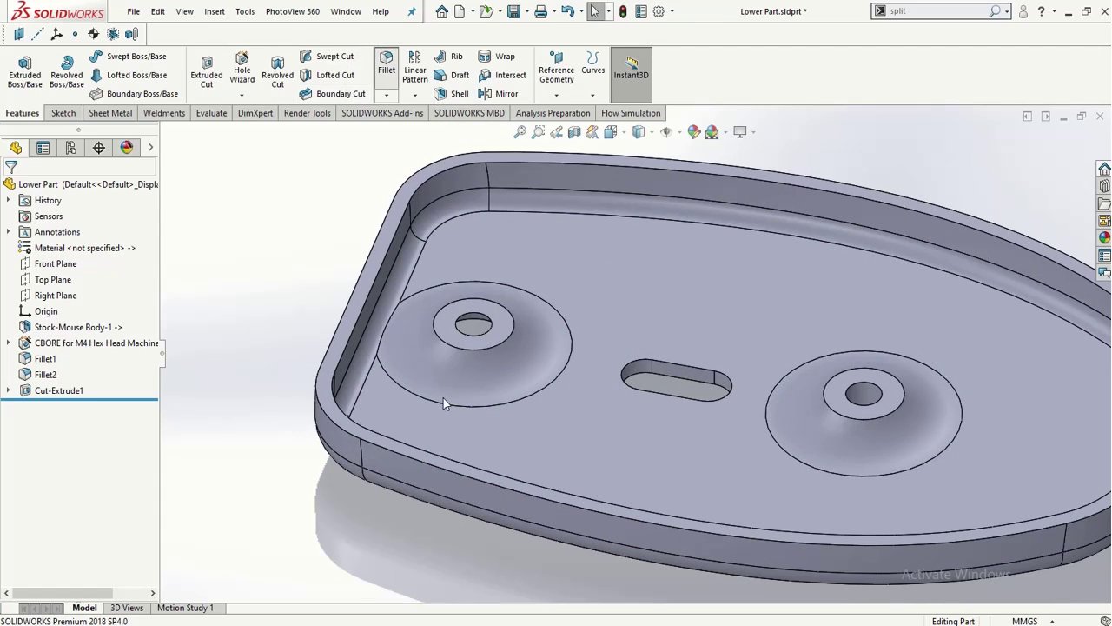
click(685, 372)
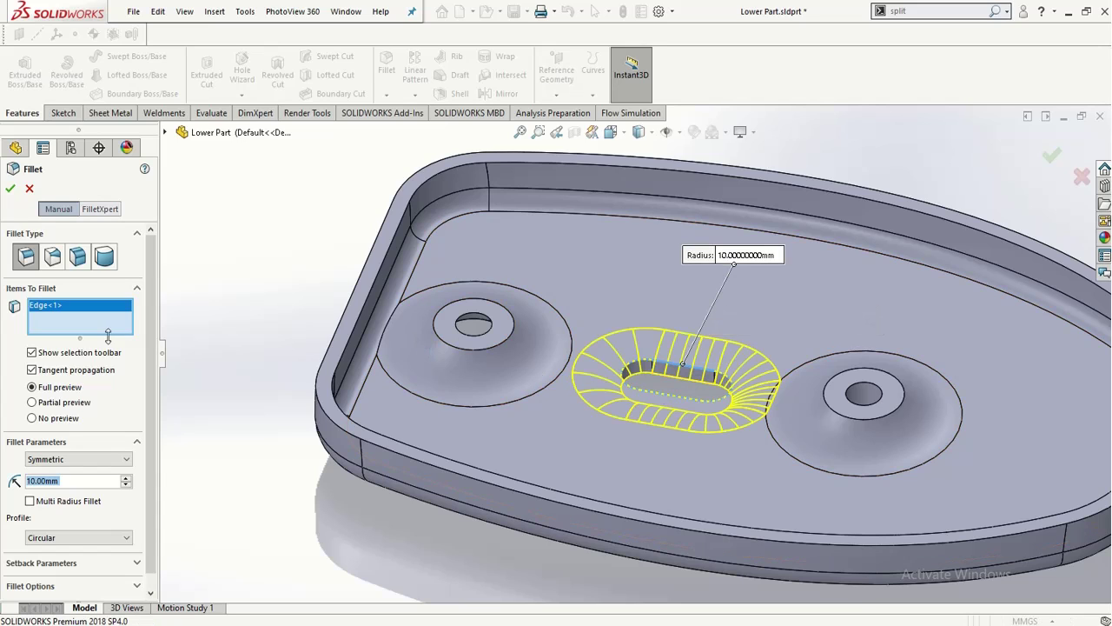
text(2)
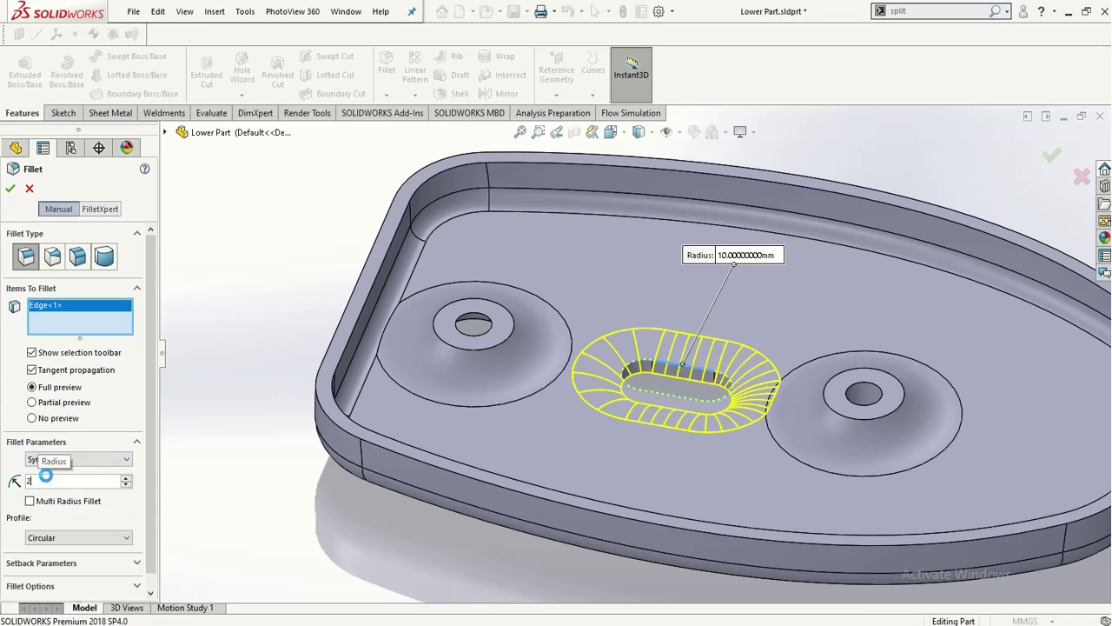
key(Return)
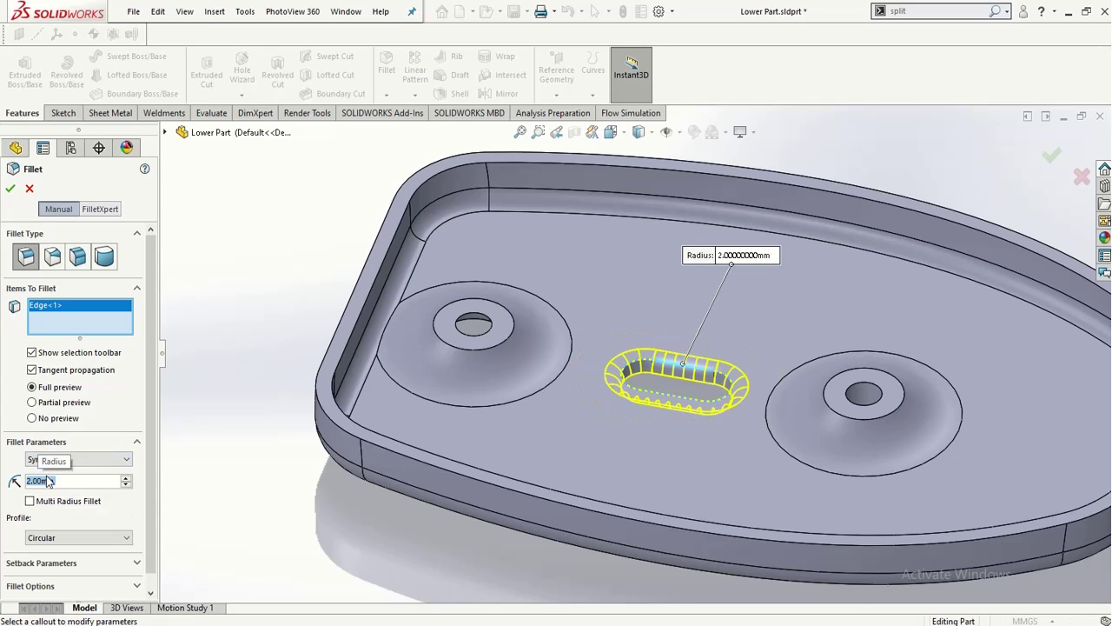
click(11, 190)
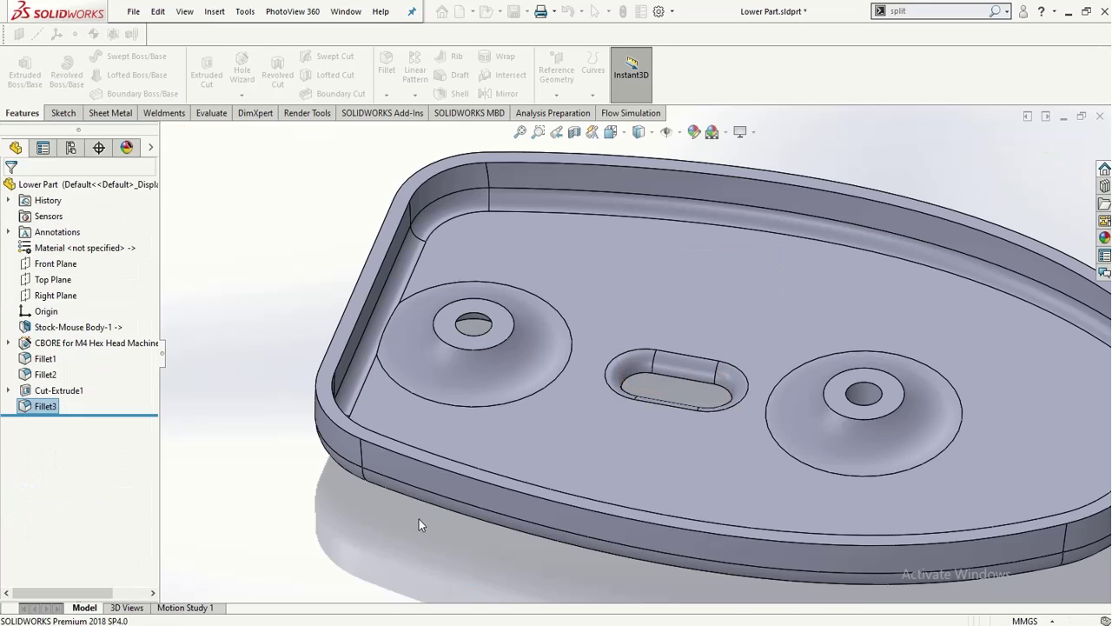
- Try to fillet the slot's edge on the underside of the part with a 2 mm radius
middle_drag(419, 519, 429, 313)
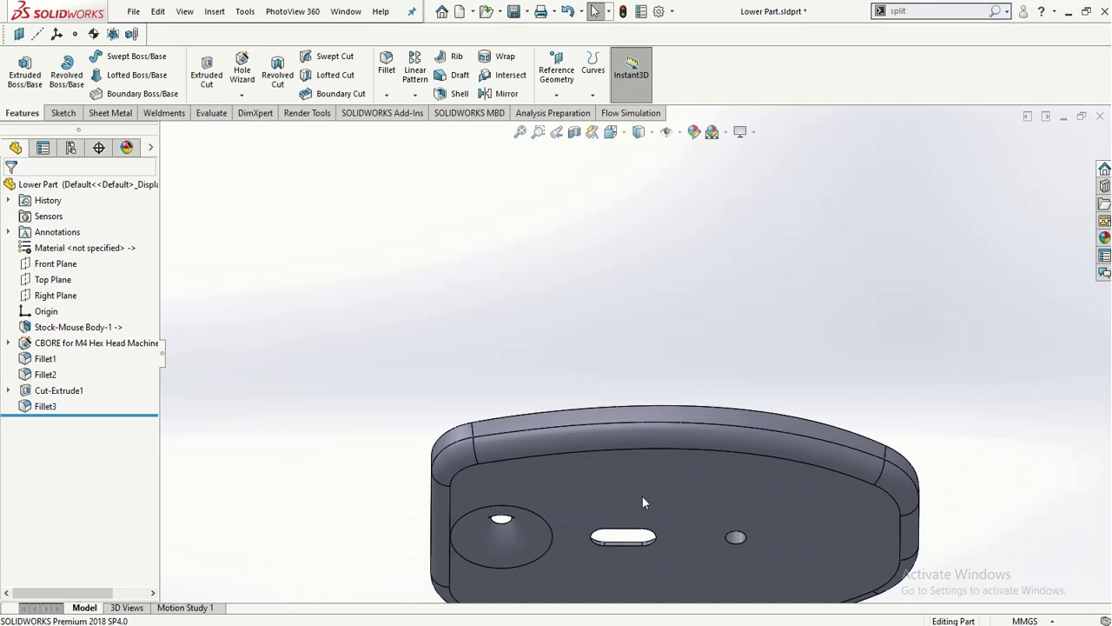
middle_drag(639, 531, 662, 514)
scroll(648, 511, down, 3)
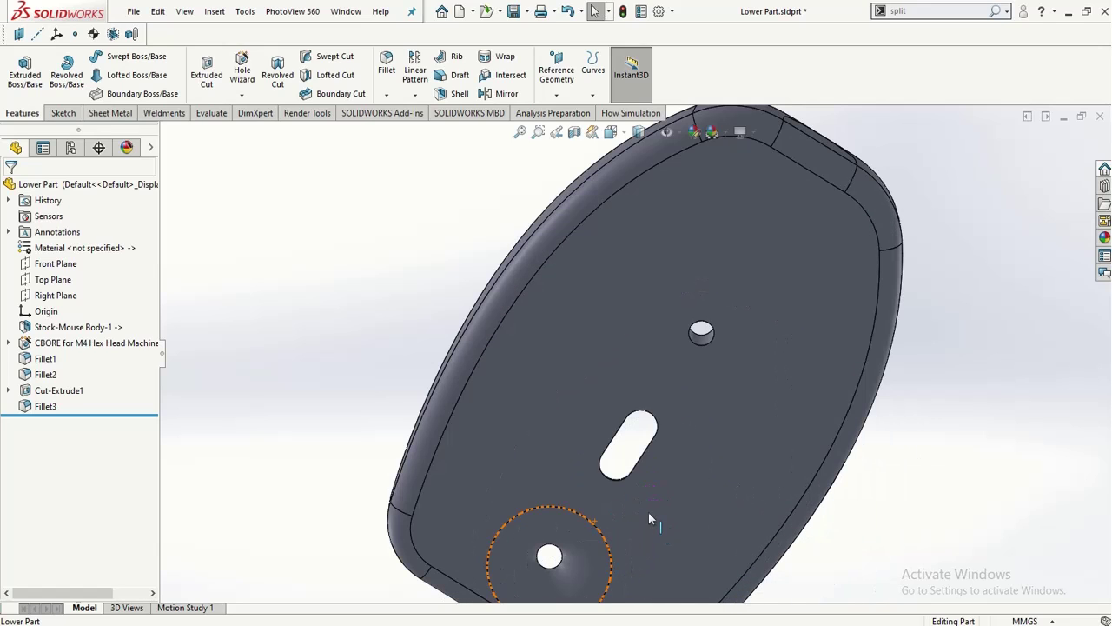
click(638, 459)
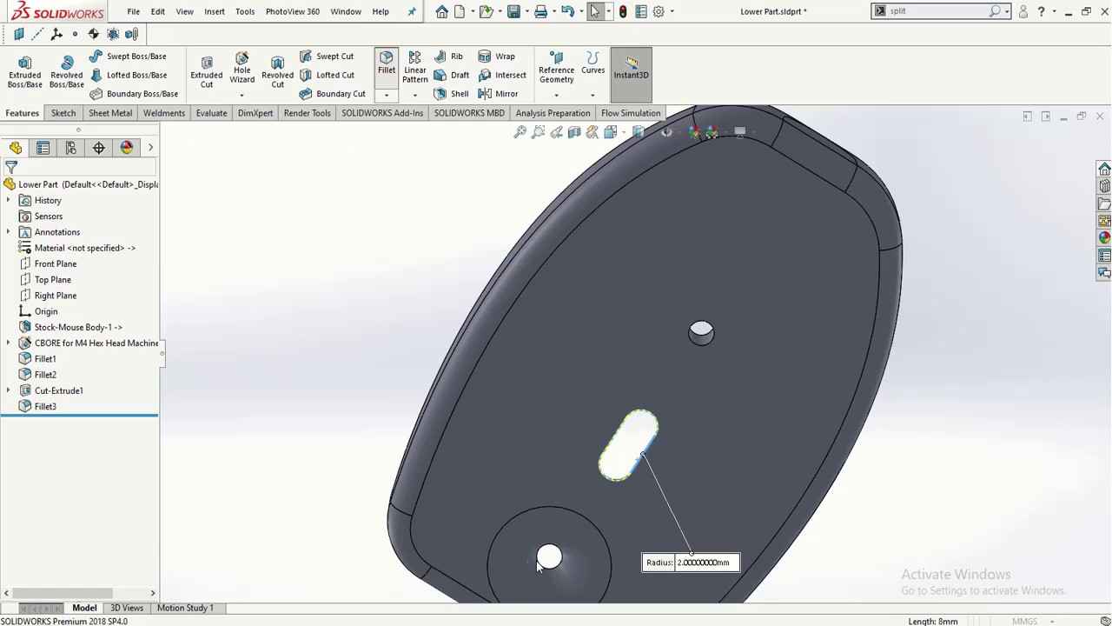
middle_drag(386, 357, 363, 421)
click(11, 189)
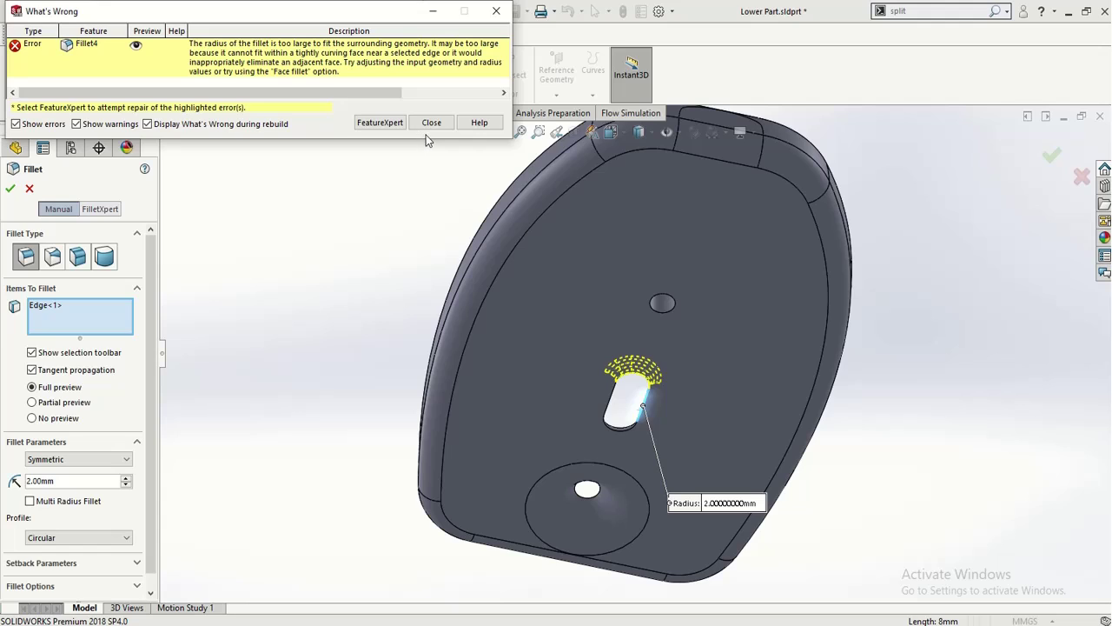
click(429, 125)
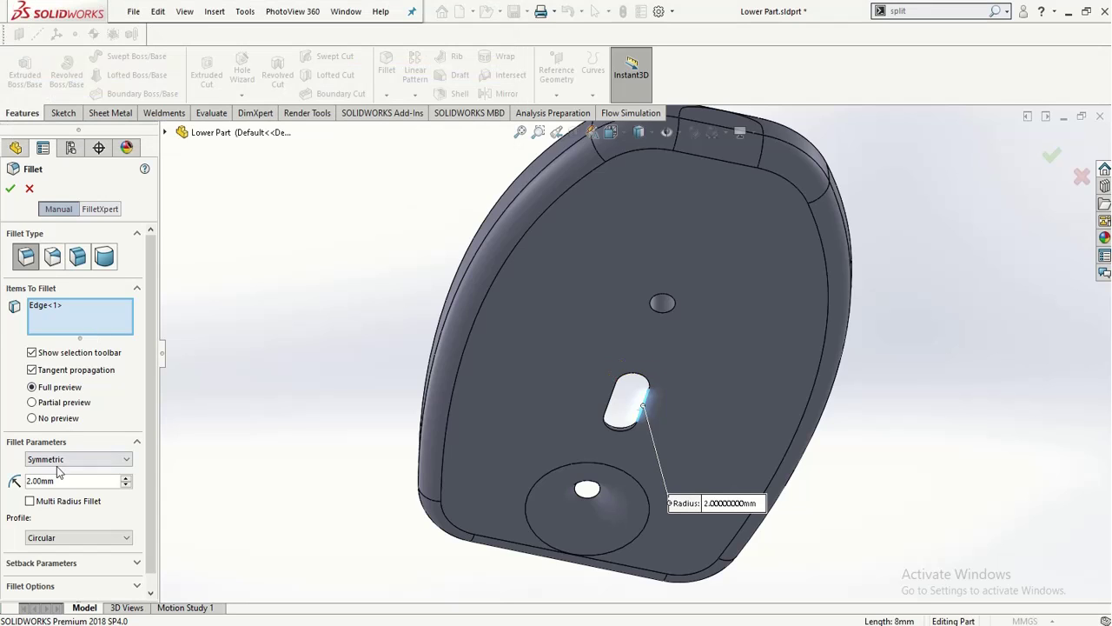
- Try a 1 mm radius for the fillet on the slot's underside edge
click(32, 480)
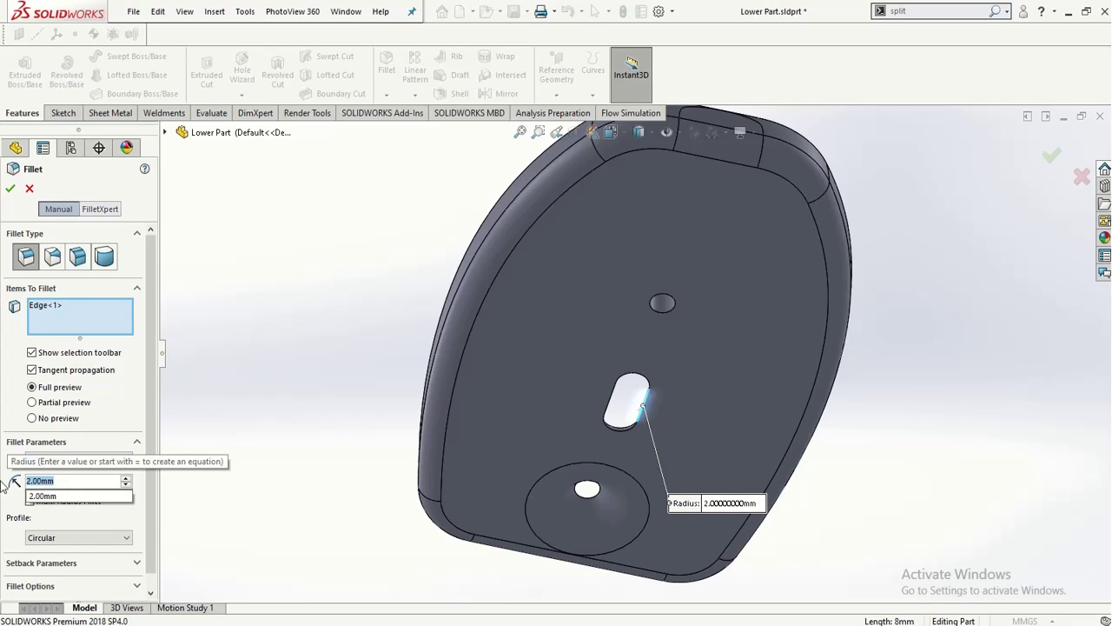
text(1)
key(Return)
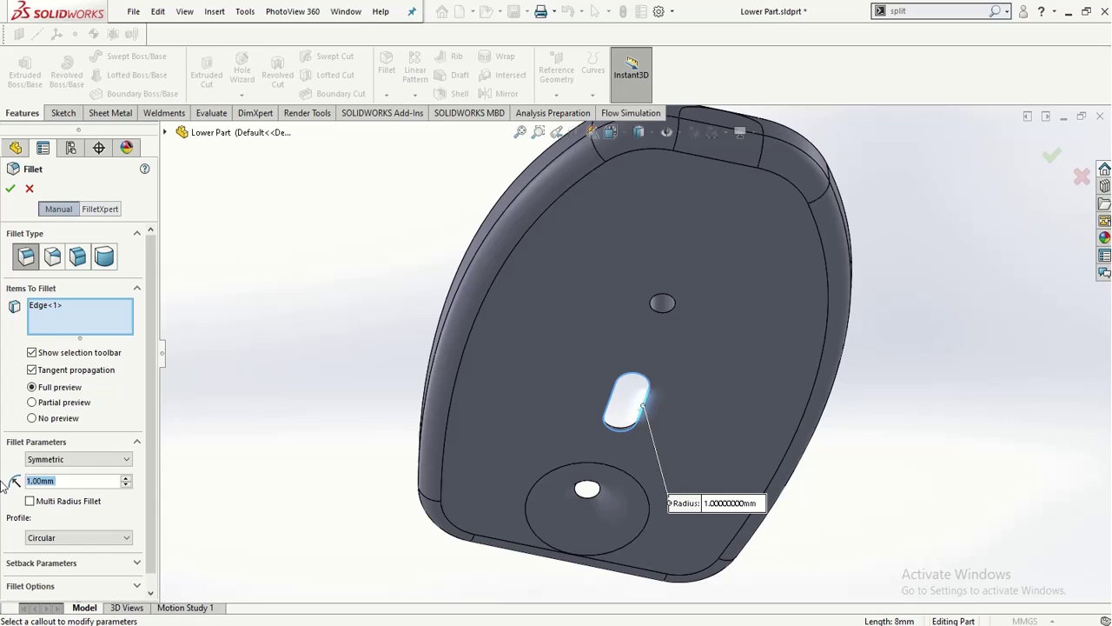
middle_drag(715, 382, 288, 510)
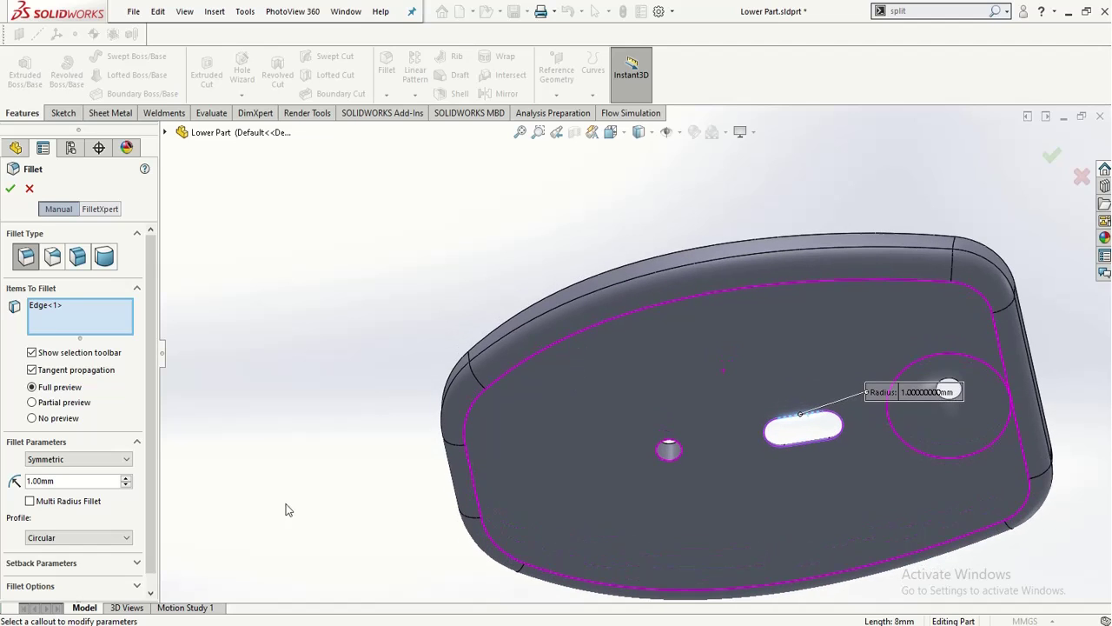
- Set the underside slot fillet's radius to 0.5 mm and apply the fillet
double_click(109, 484)
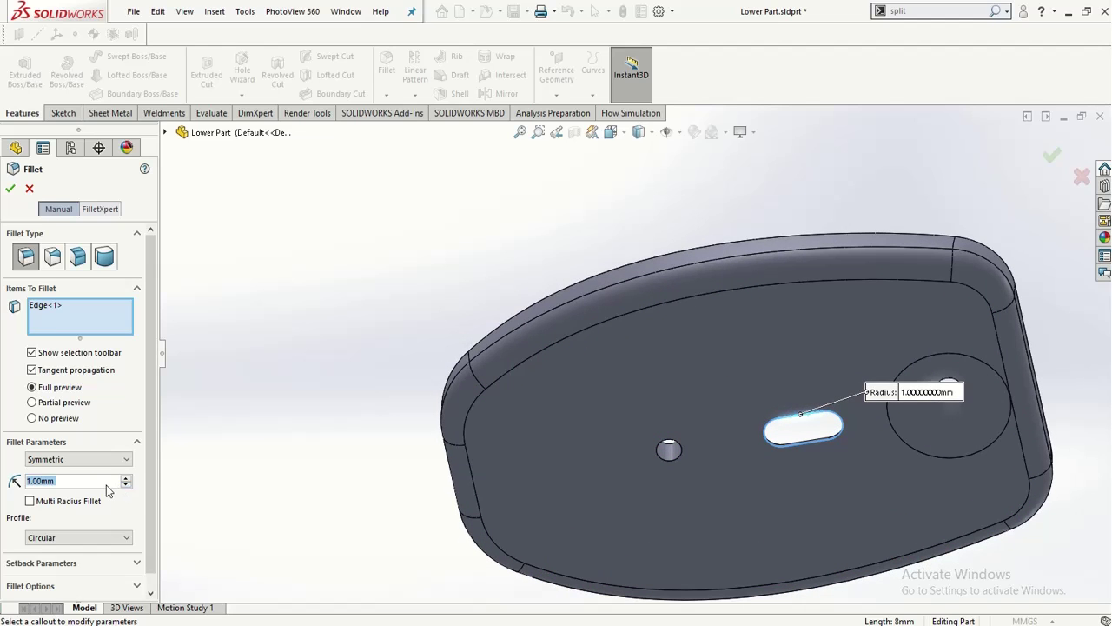
text(0.5)
key(Return)
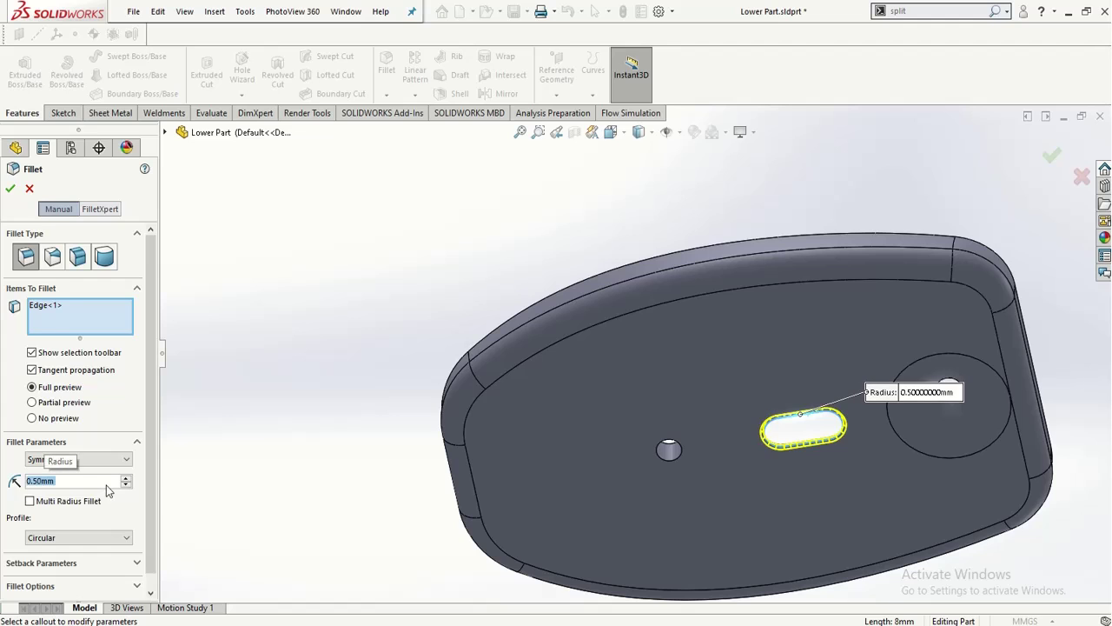
click(10, 186)
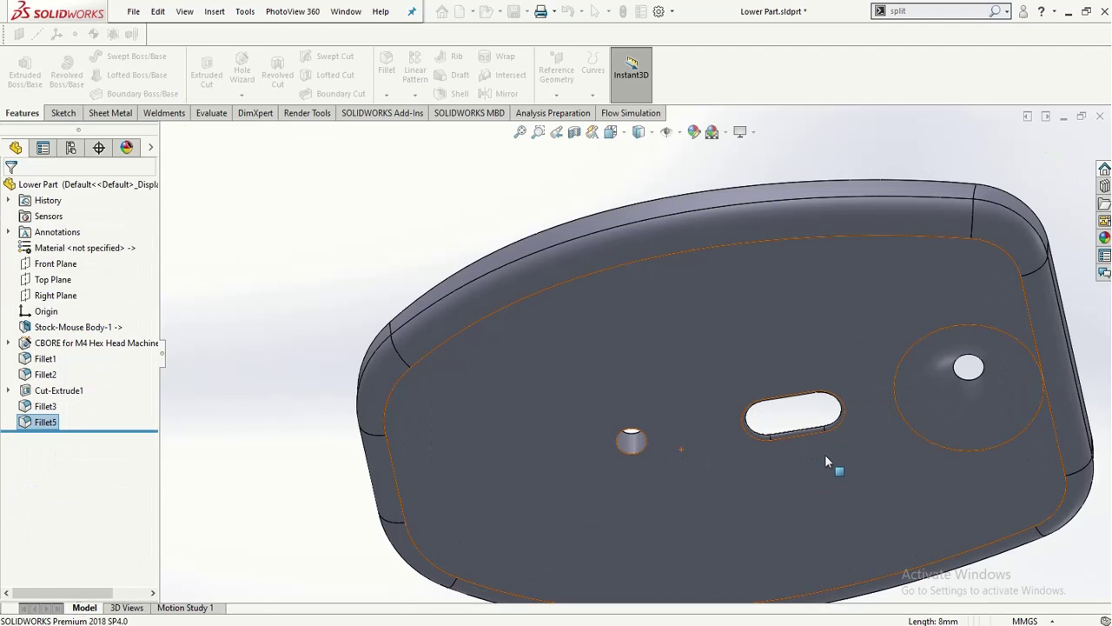
- Edit the fillet on the slot's inner-floor edge and set its radius to 1 mm
scroll(821, 448, down, 6)
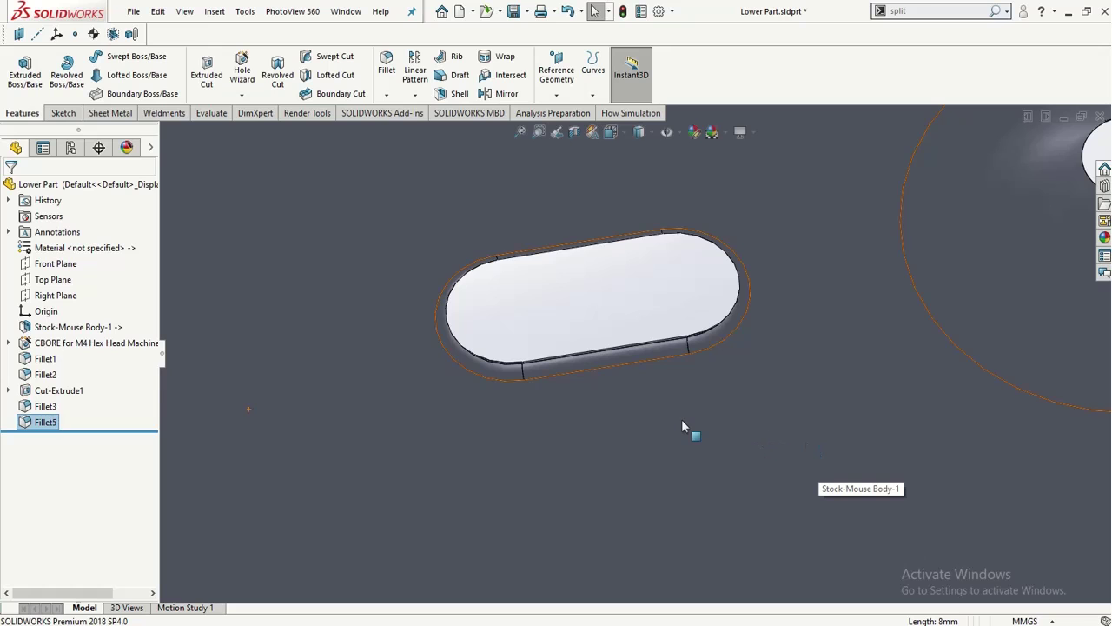
scroll(682, 426, up, 6)
middle_drag(682, 426, 573, 594)
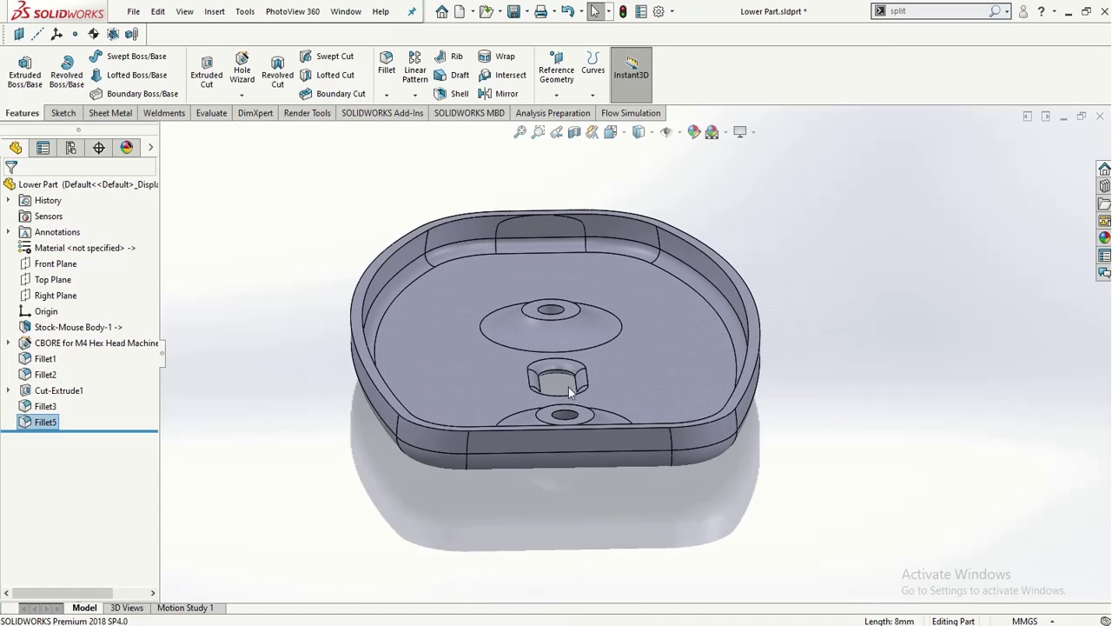
scroll(568, 386, down, 5)
scroll(508, 293, up, 2)
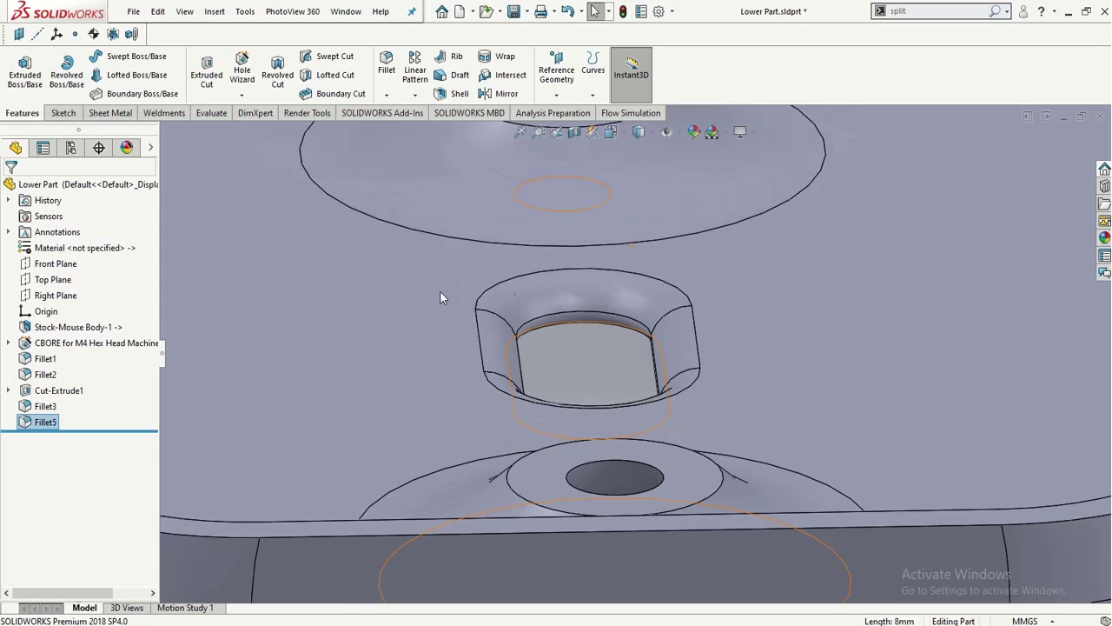
click(39, 407)
right_click(29, 415)
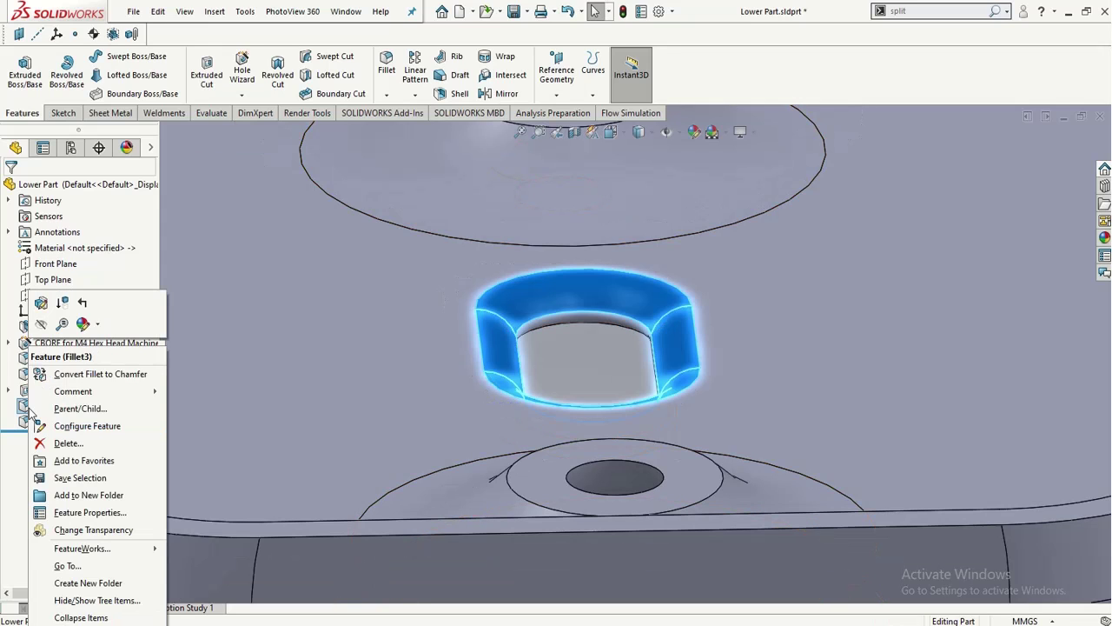
click(47, 301)
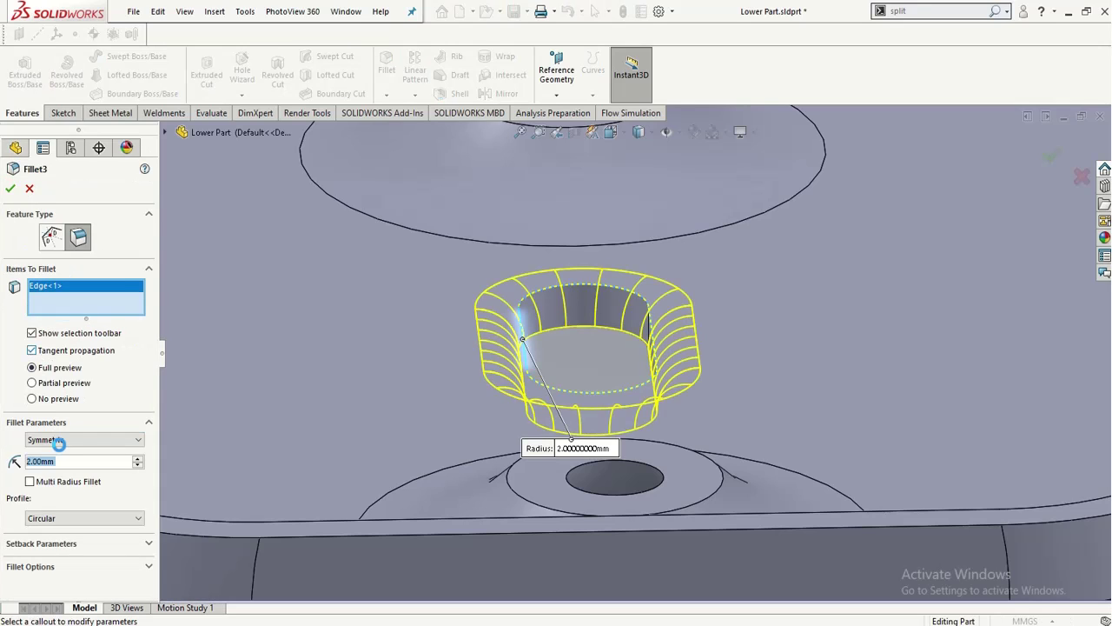
text(1)
key(Return)
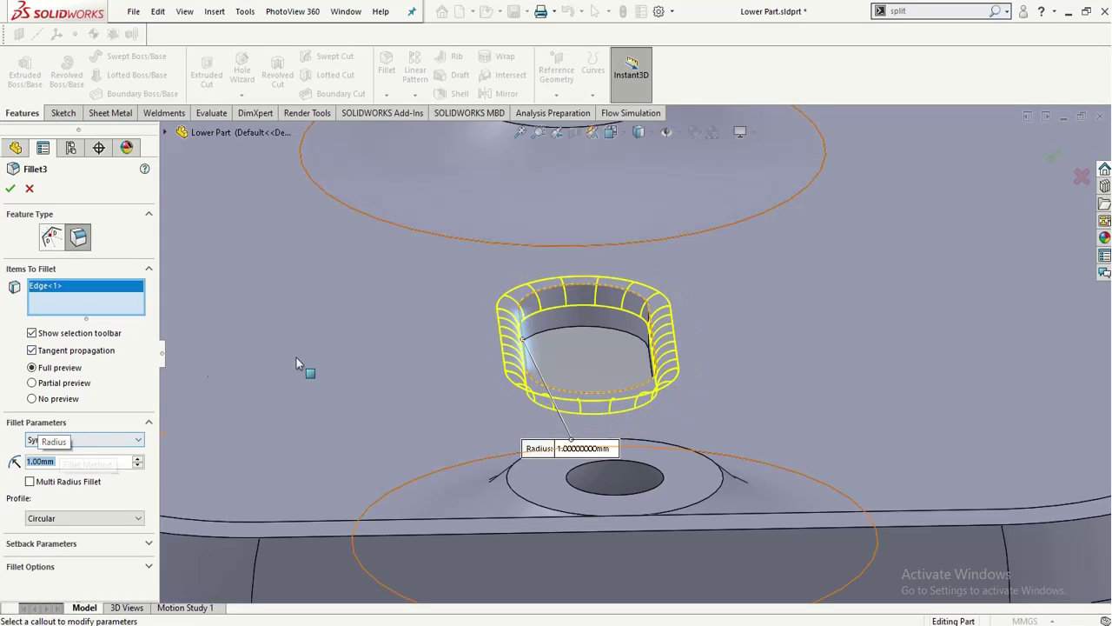
click(10, 192)
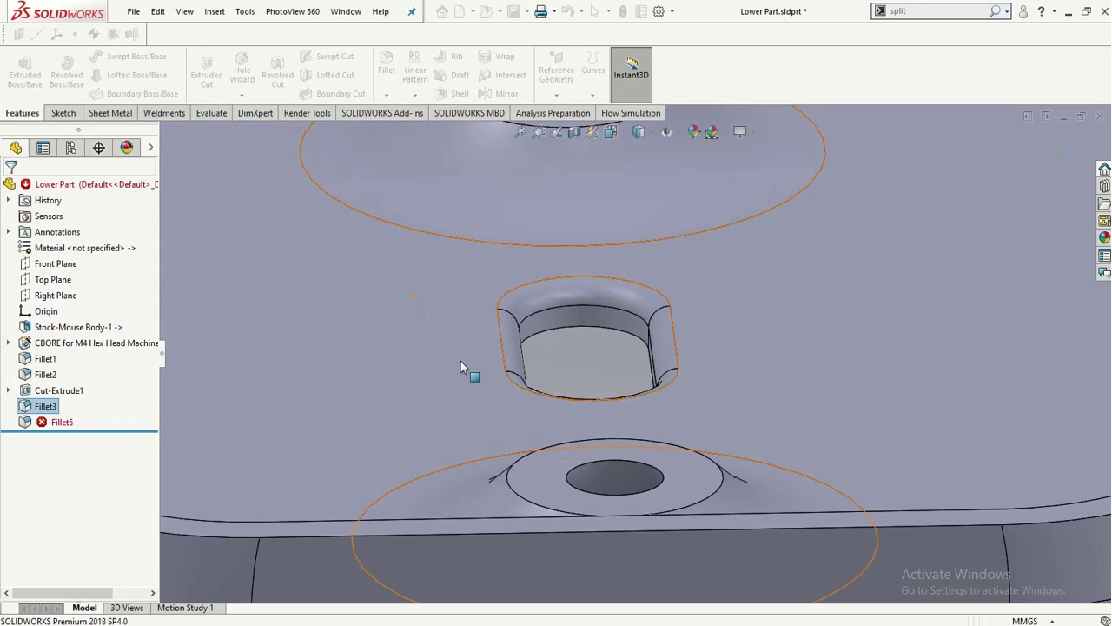
- Edit the failed underside slot fillet, reselect the slot's edge on the underside, and apply it with a 1 mm radius
scroll(473, 339, down, 5)
middle_drag(487, 314, 507, 273)
scroll(475, 349, up, 1)
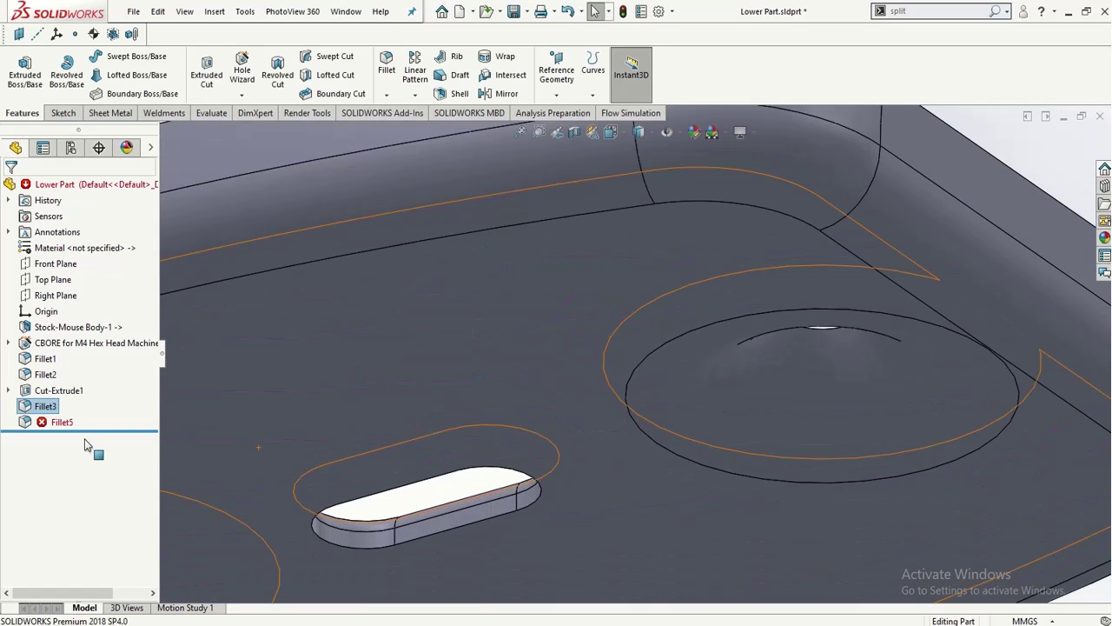
right_click(61, 424)
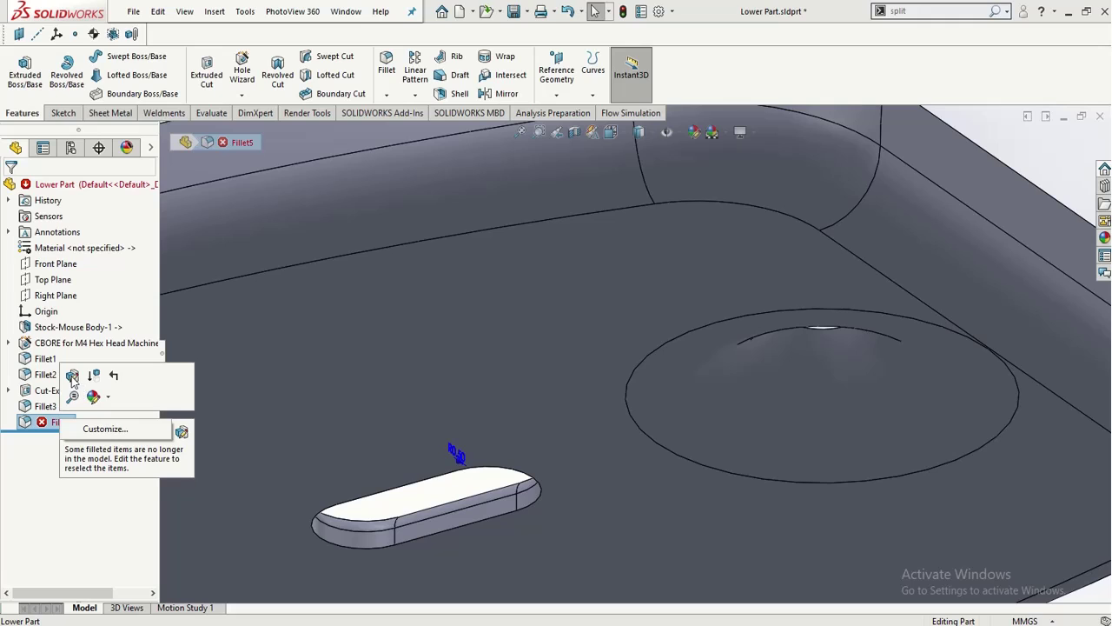
right_click(48, 423)
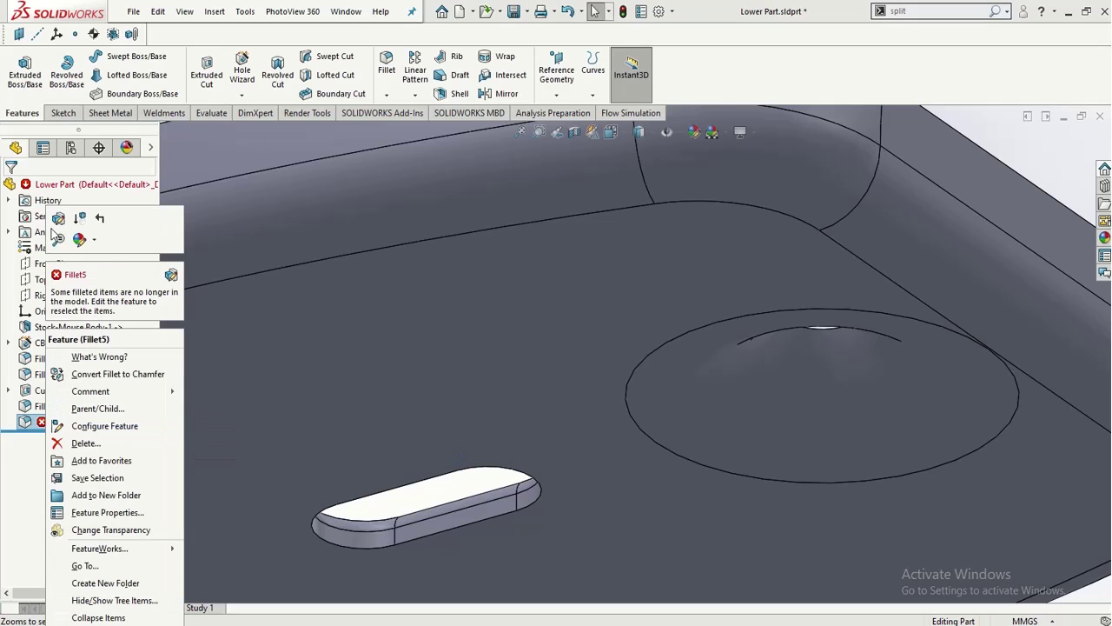
click(57, 220)
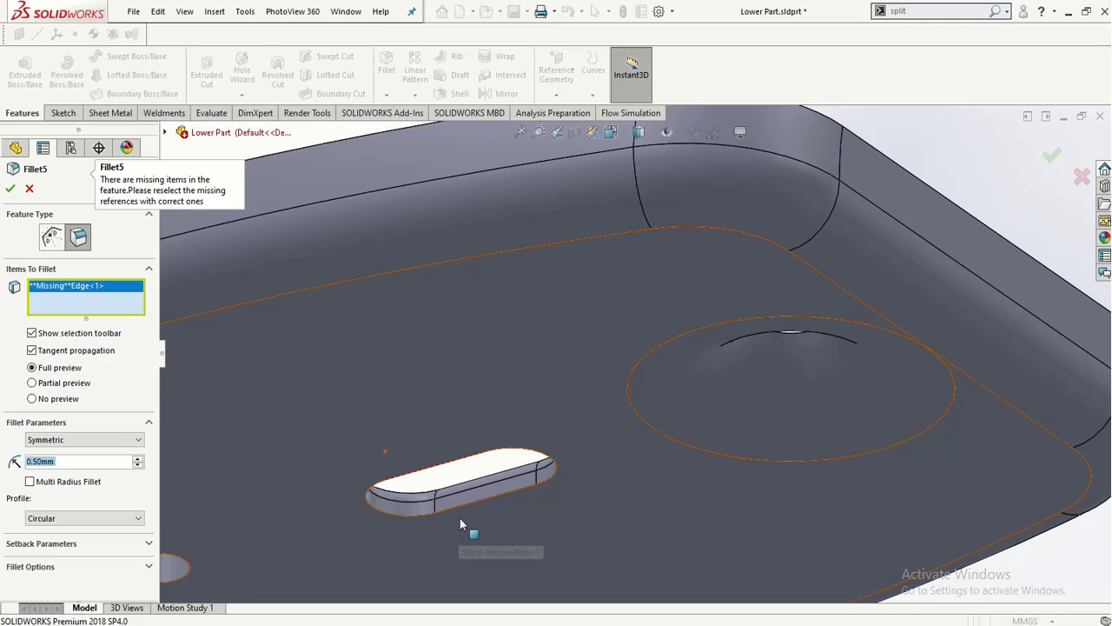
click(461, 511)
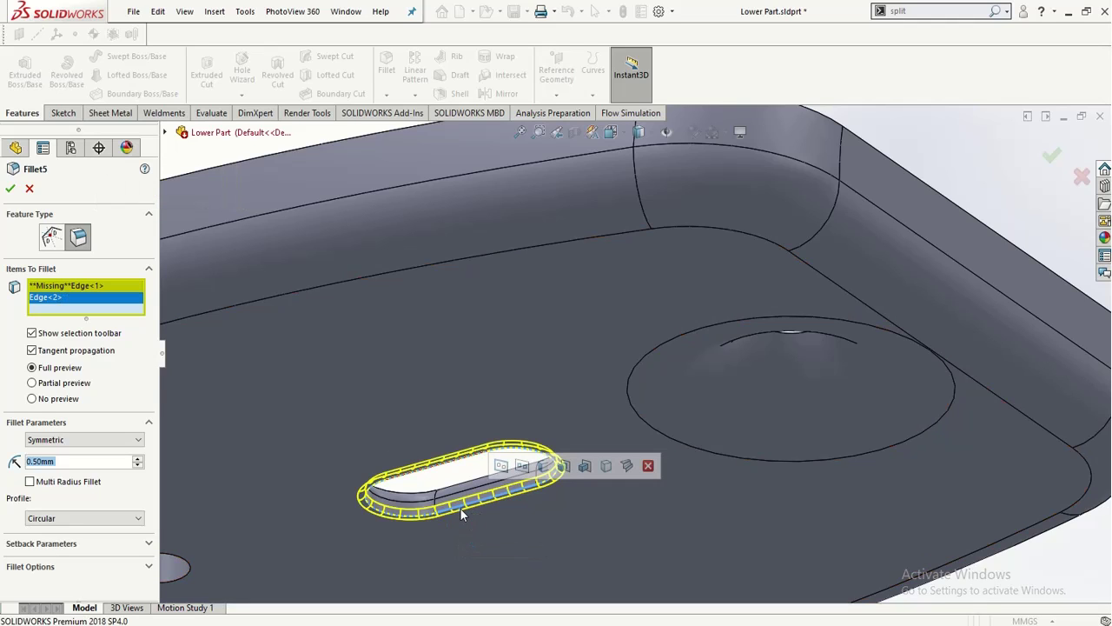
text(1)
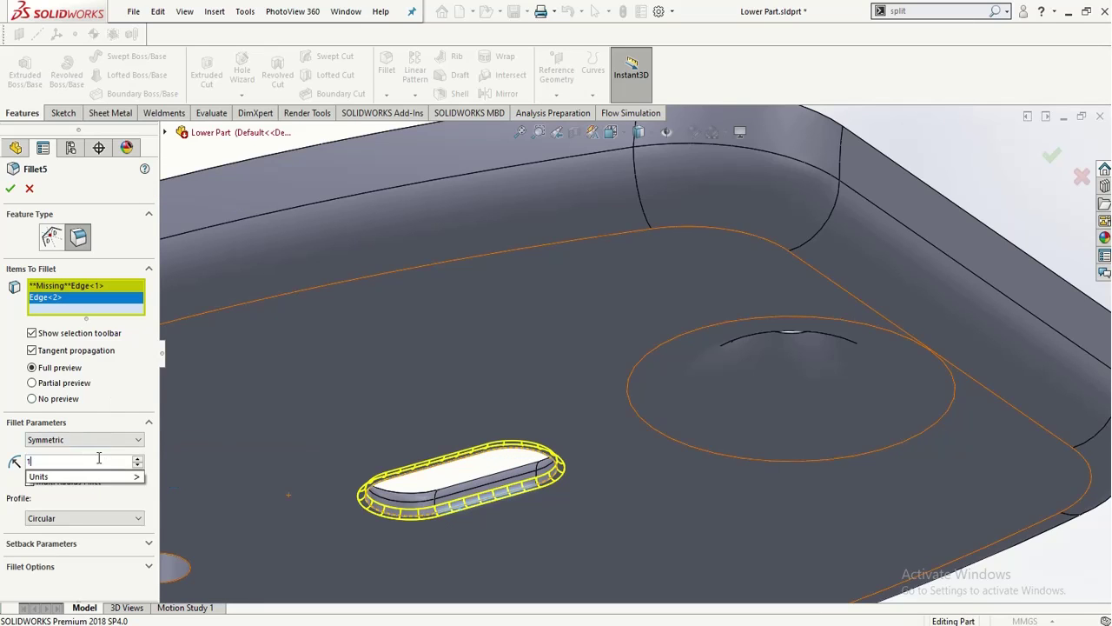
key(Return)
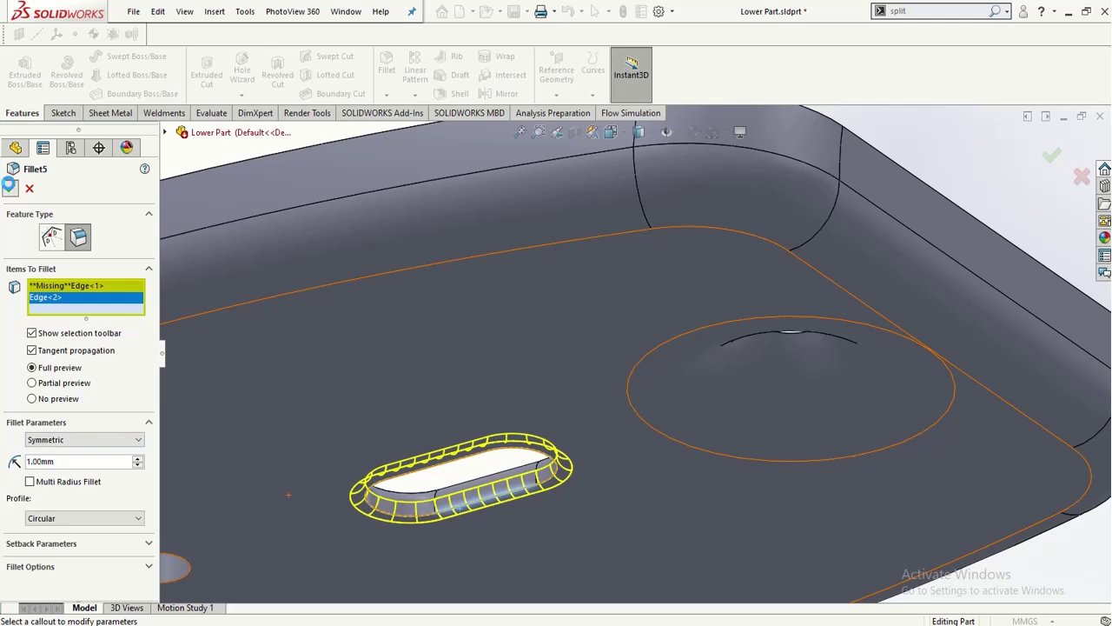
click(10, 188)
click(590, 338)
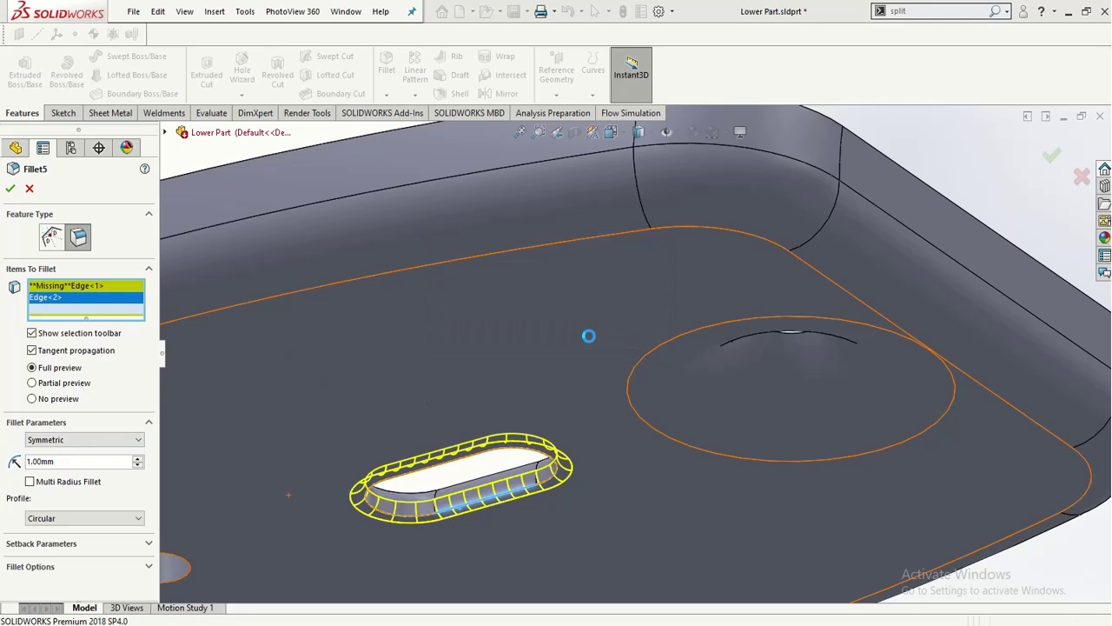
scroll(551, 426, up, 1)
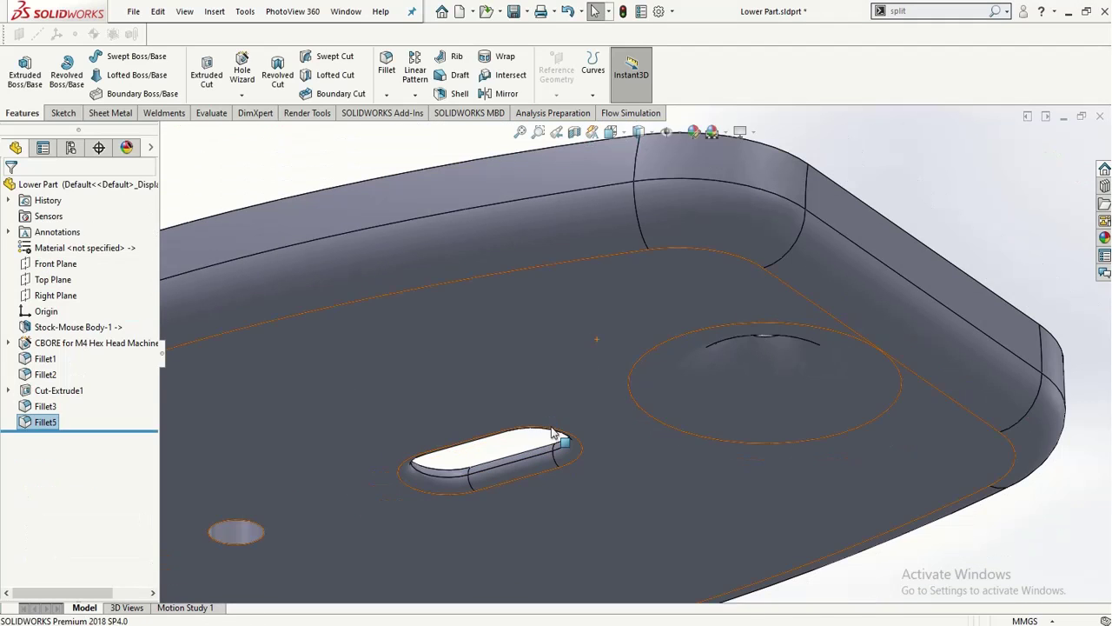
scroll(581, 454, up, 1)
middle_drag(570, 461, 513, 545)
scroll(514, 546, up, 1)
scroll(514, 546, up, 2)
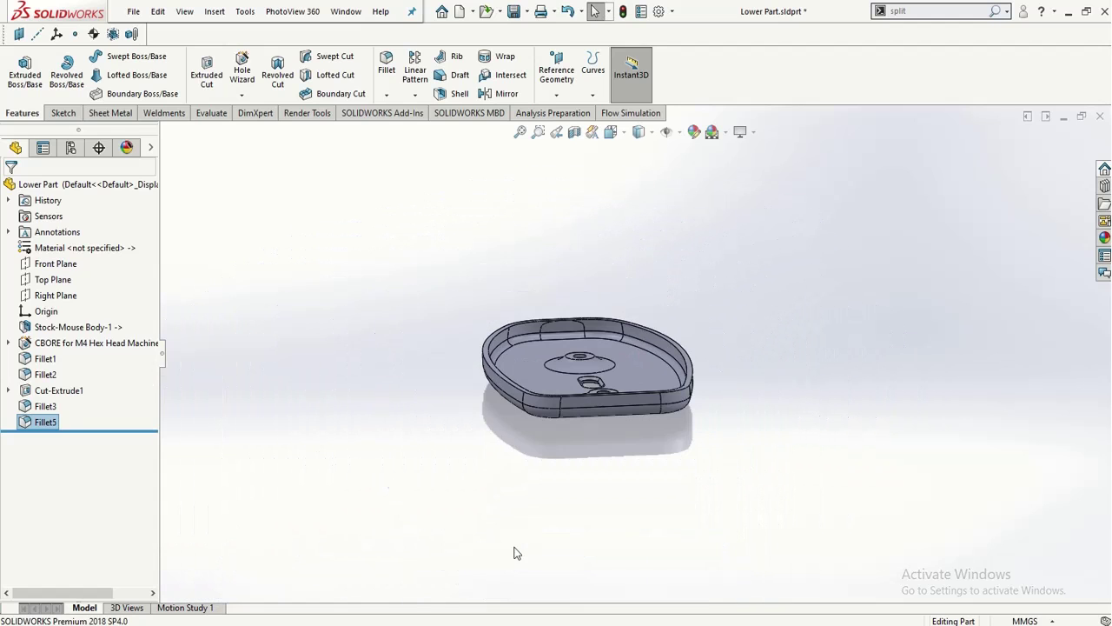
middle_drag(407, 447, 608, 446)
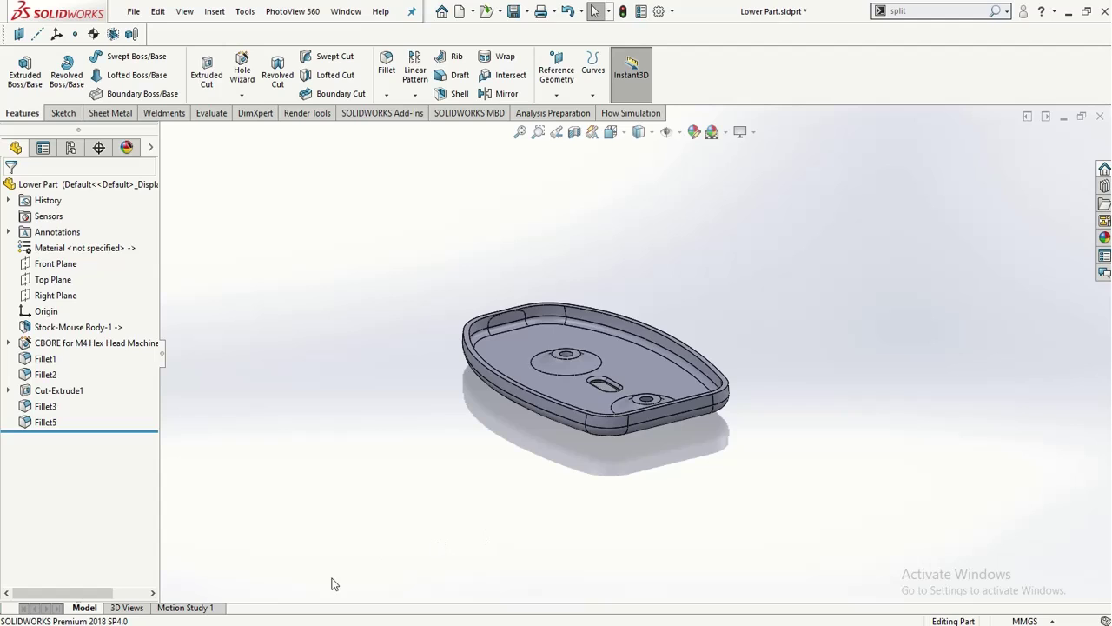
- Switch to the open Mouse Body part document
key(ctrl+Tab)
key(ctrl+Tab)
key(ctrl+Tab)
key(ctrl+Tab)
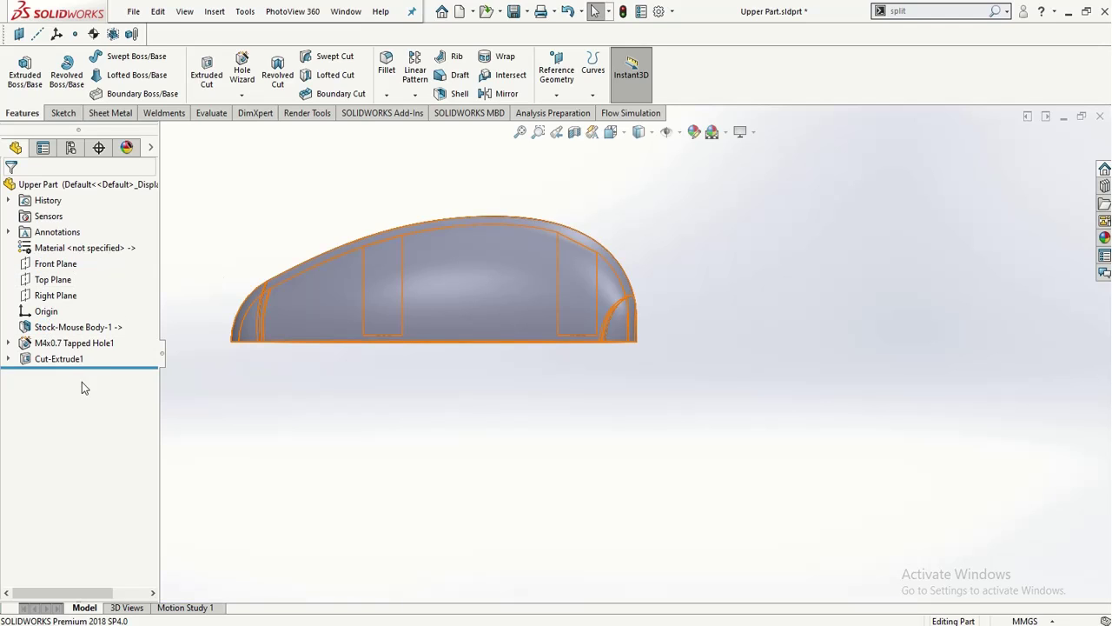
key(ctrl+Tab)
key(ctrl+Tab)
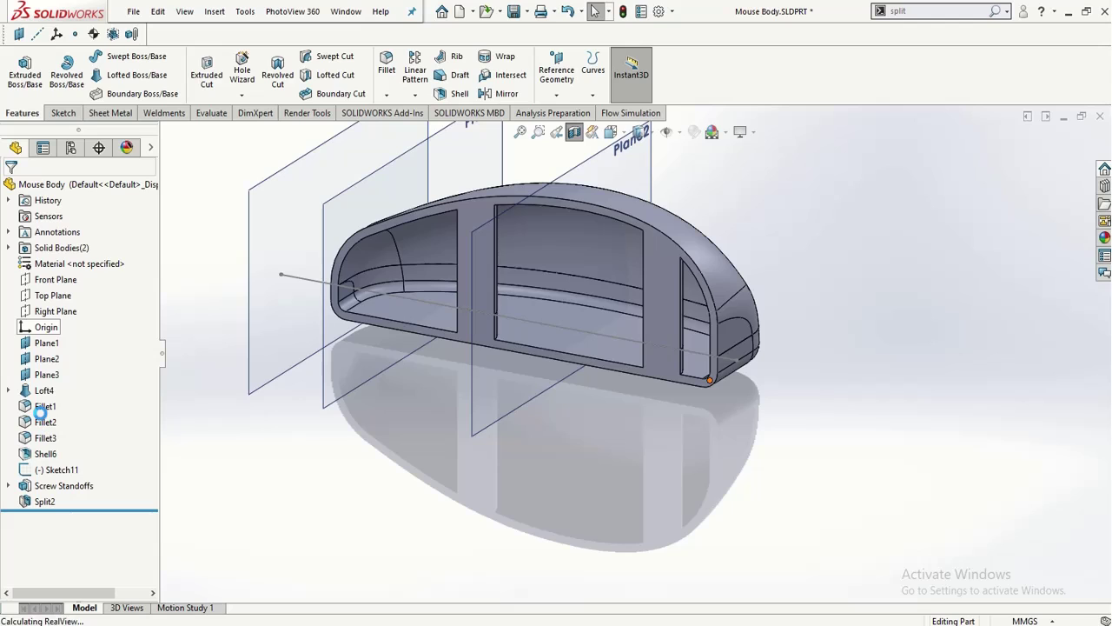
- Try to apply the black medium gloss plastic appearance to the Loft4 feature of the mouse body
click(44, 390)
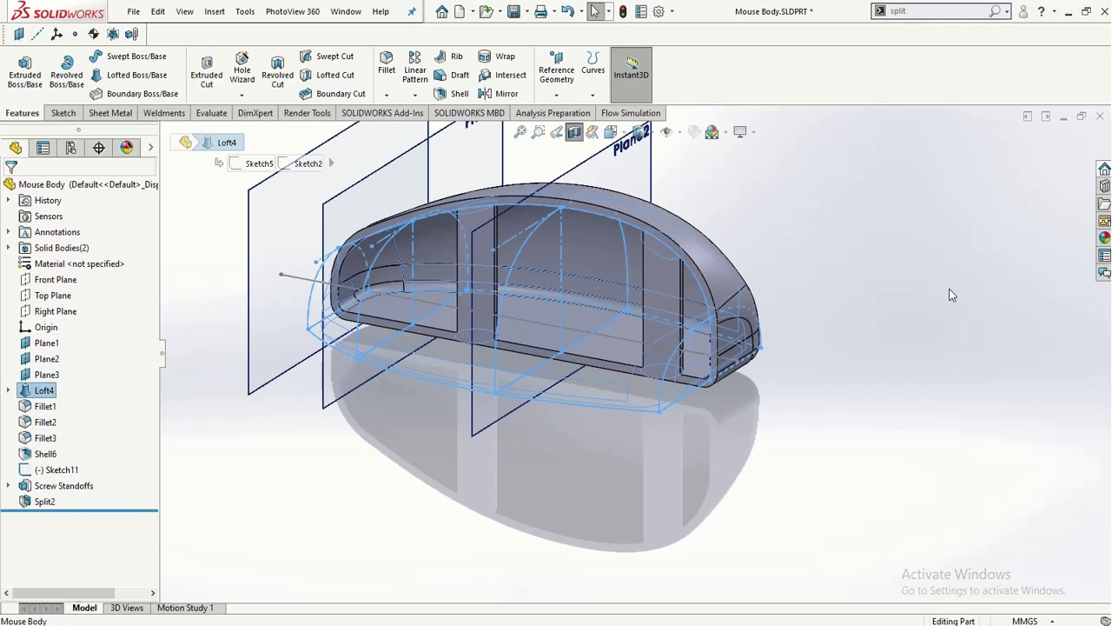
click(1102, 237)
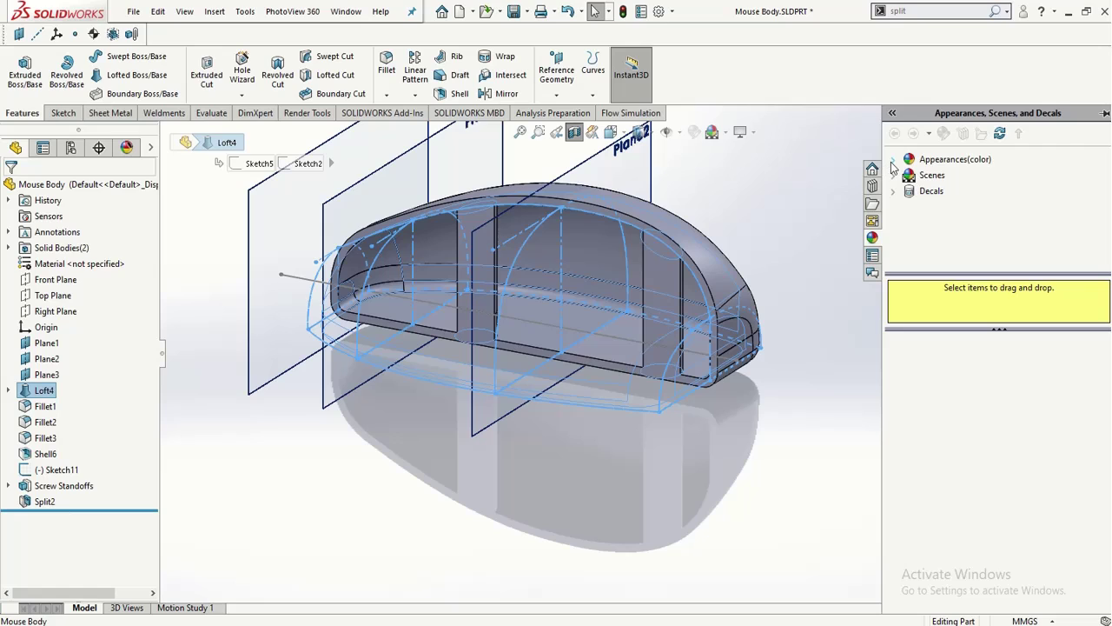
click(894, 161)
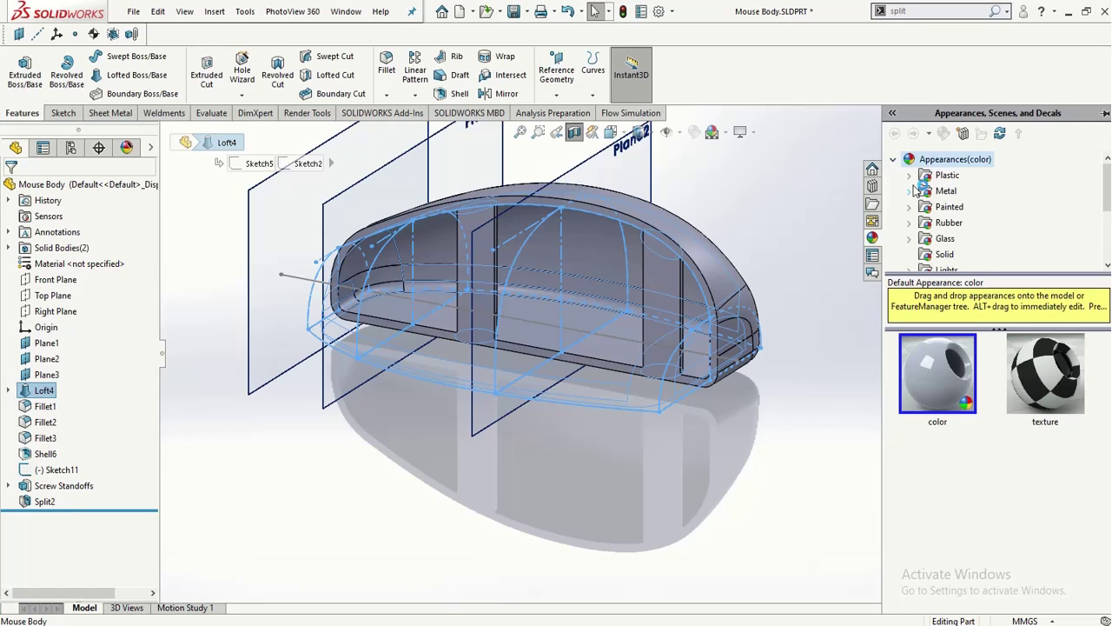
click(910, 176)
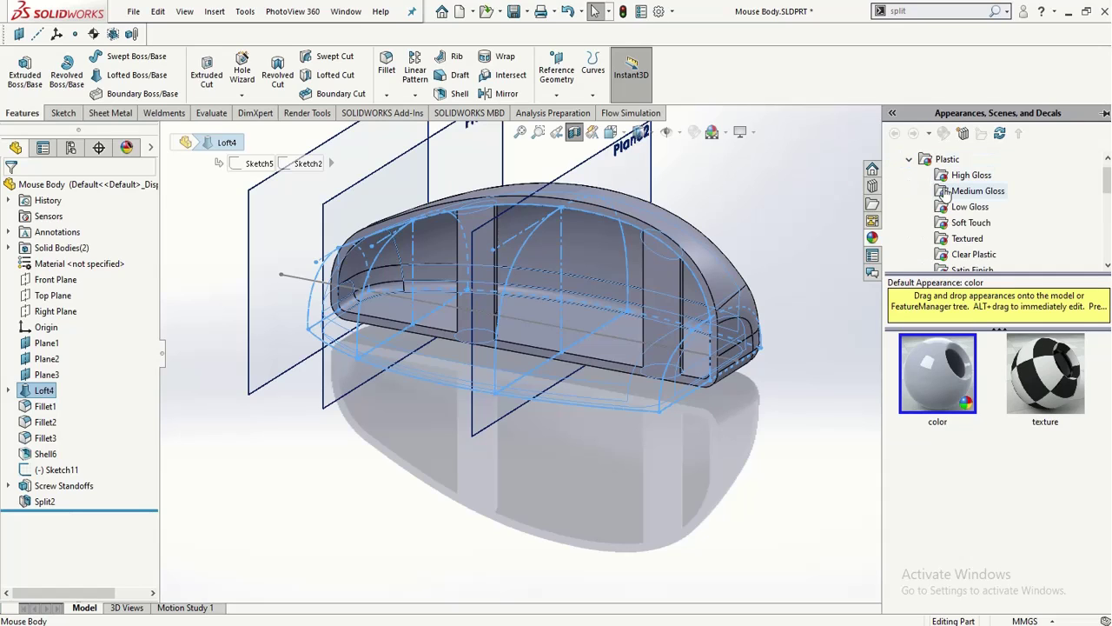
scroll(1044, 536, down, 3)
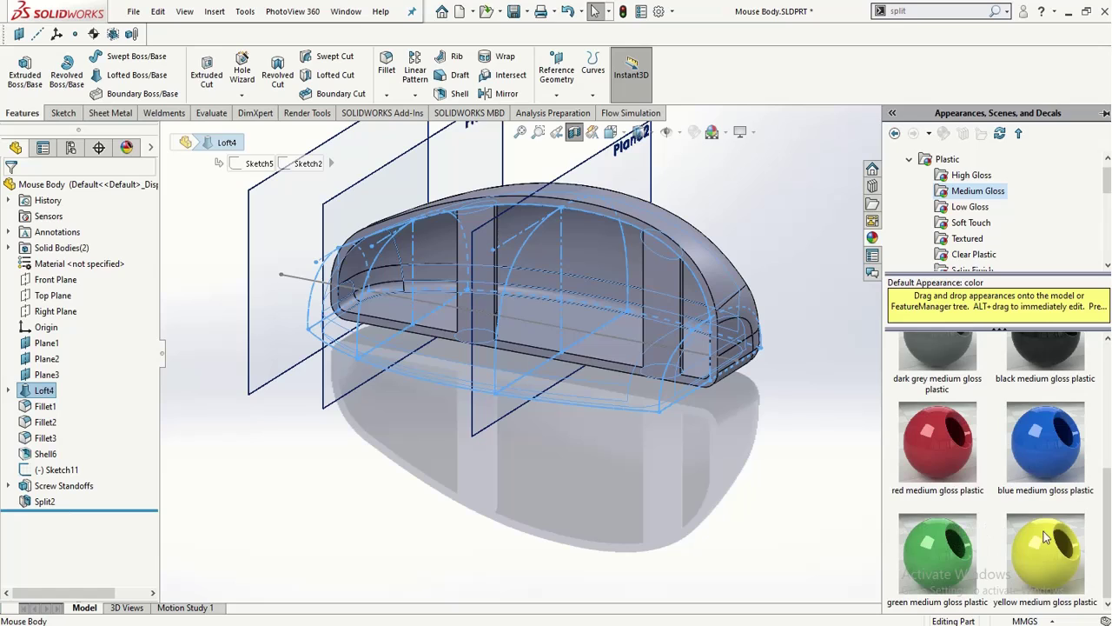
scroll(1045, 387, up, 2)
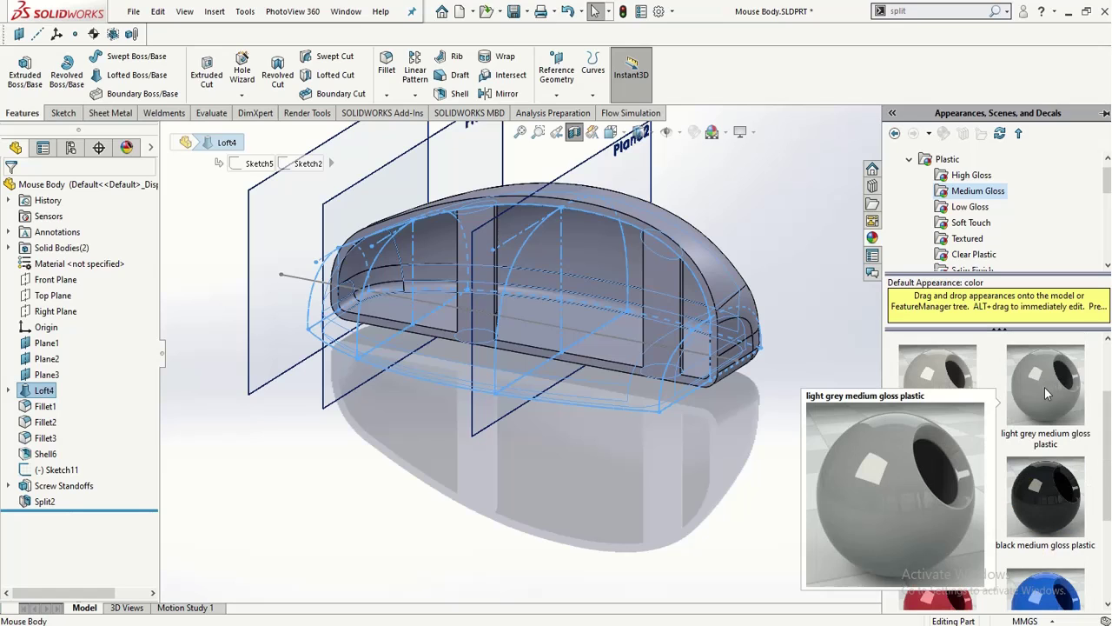
double_click(1041, 484)
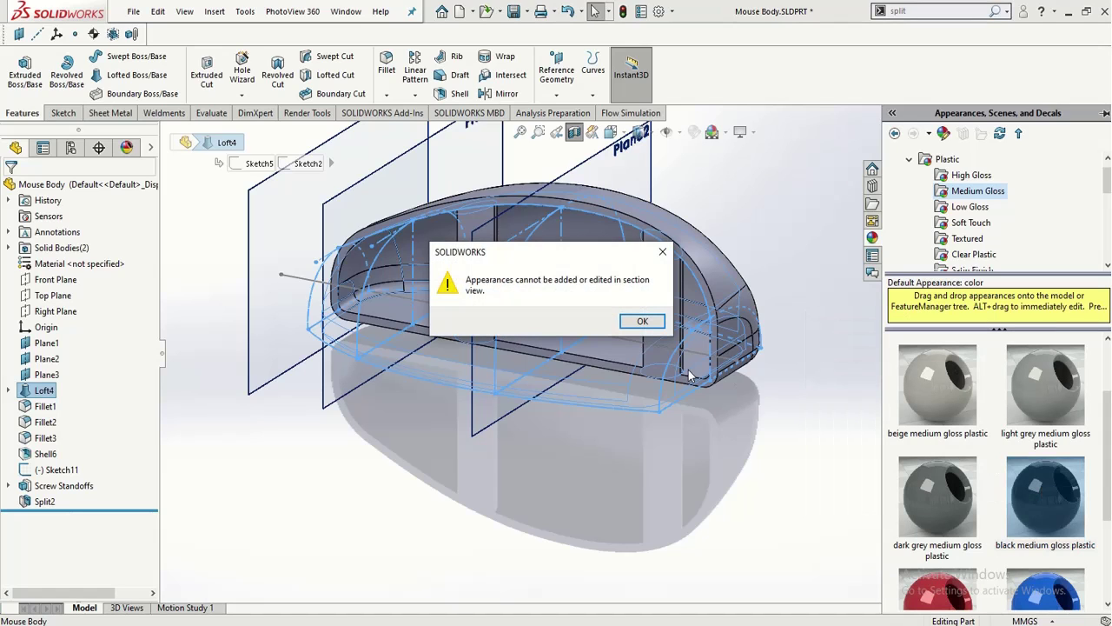
click(641, 321)
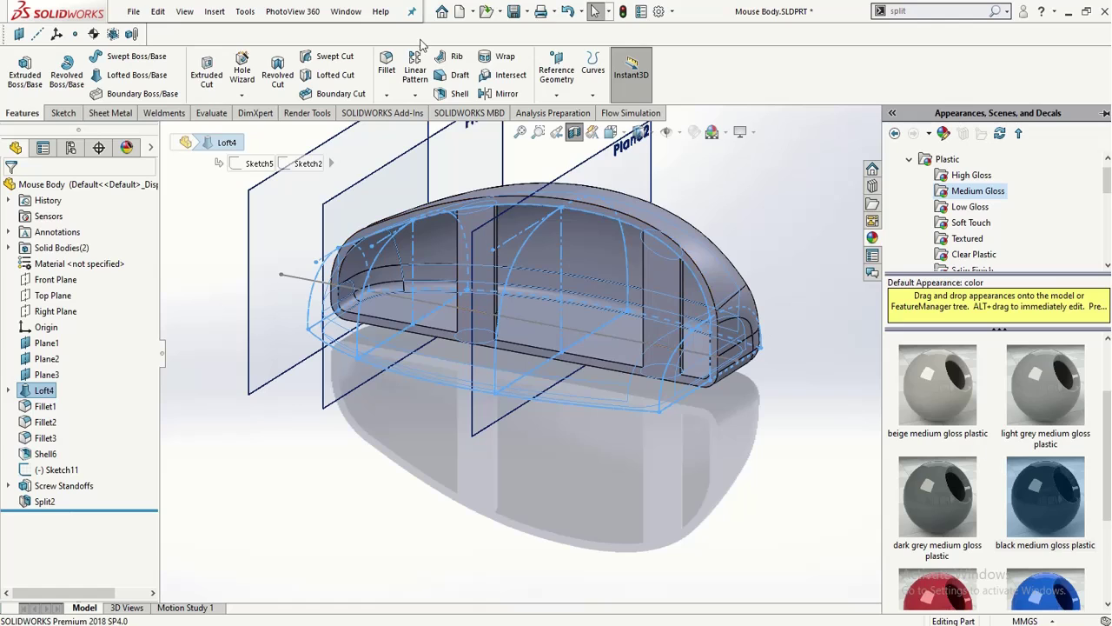
- Turn off the section view and retry applying black medium gloss plastic to the Loft4 feature
click(579, 135)
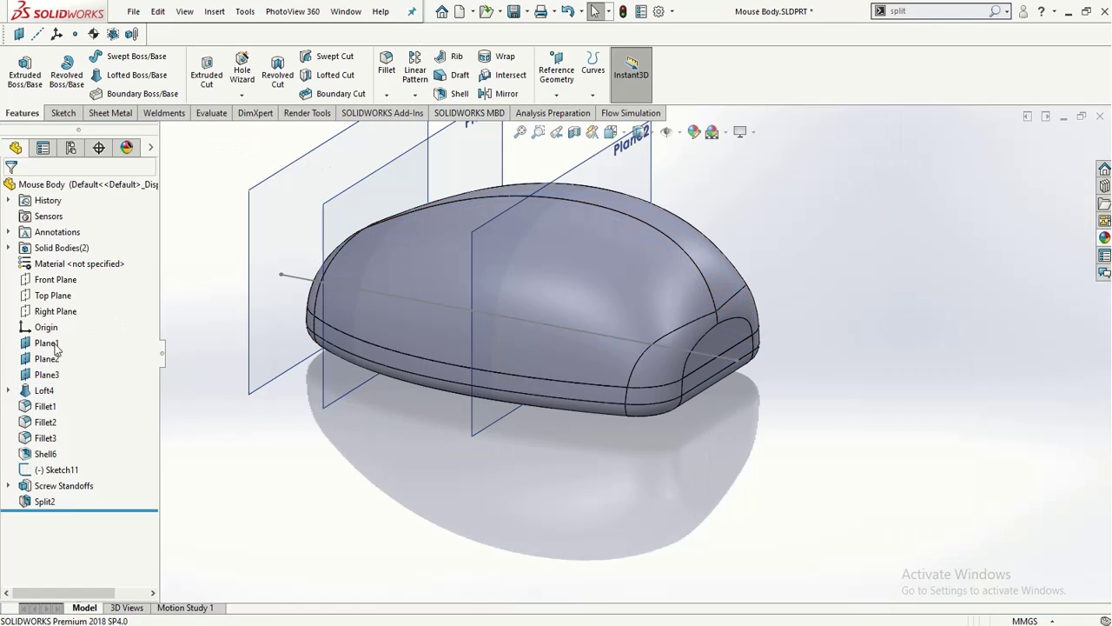
click(43, 390)
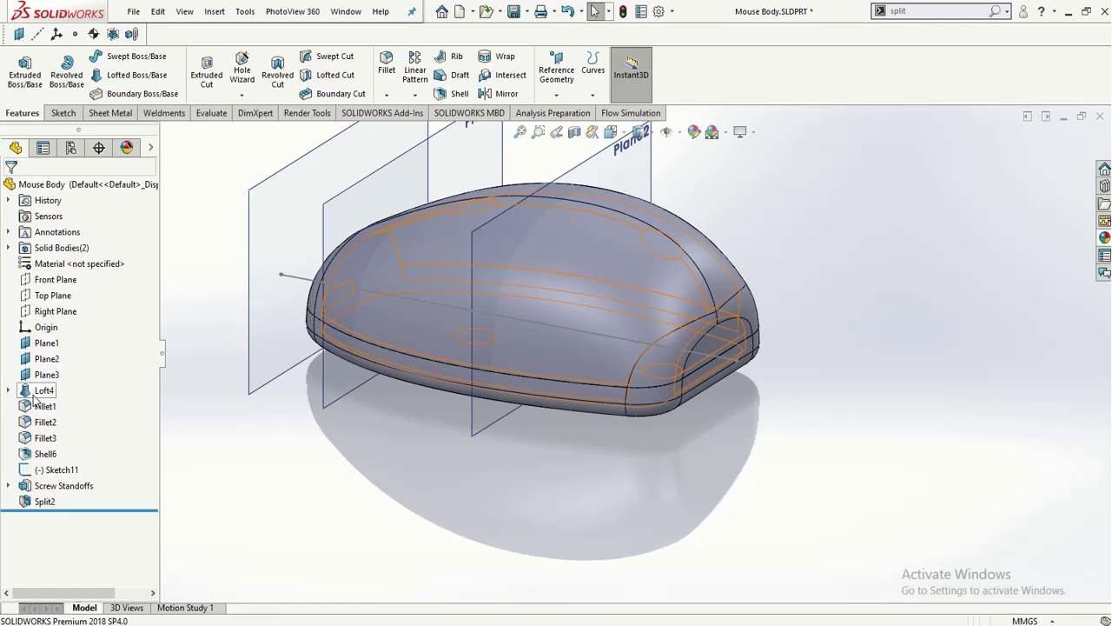
click(1104, 237)
click(1035, 483)
click(626, 491)
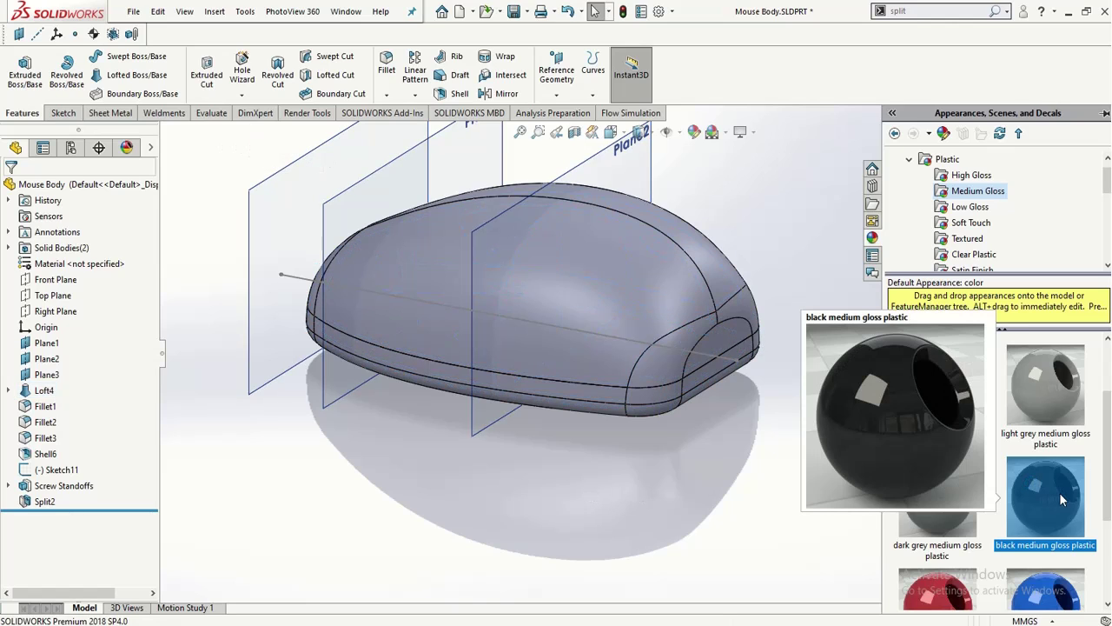
click(44, 390)
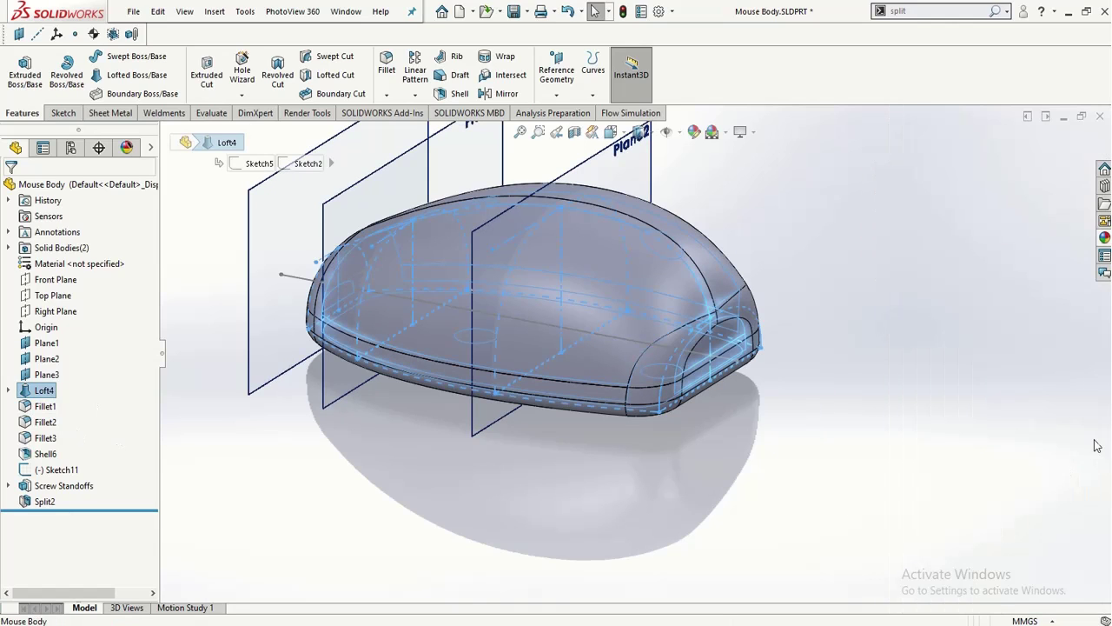
click(1105, 238)
click(1030, 483)
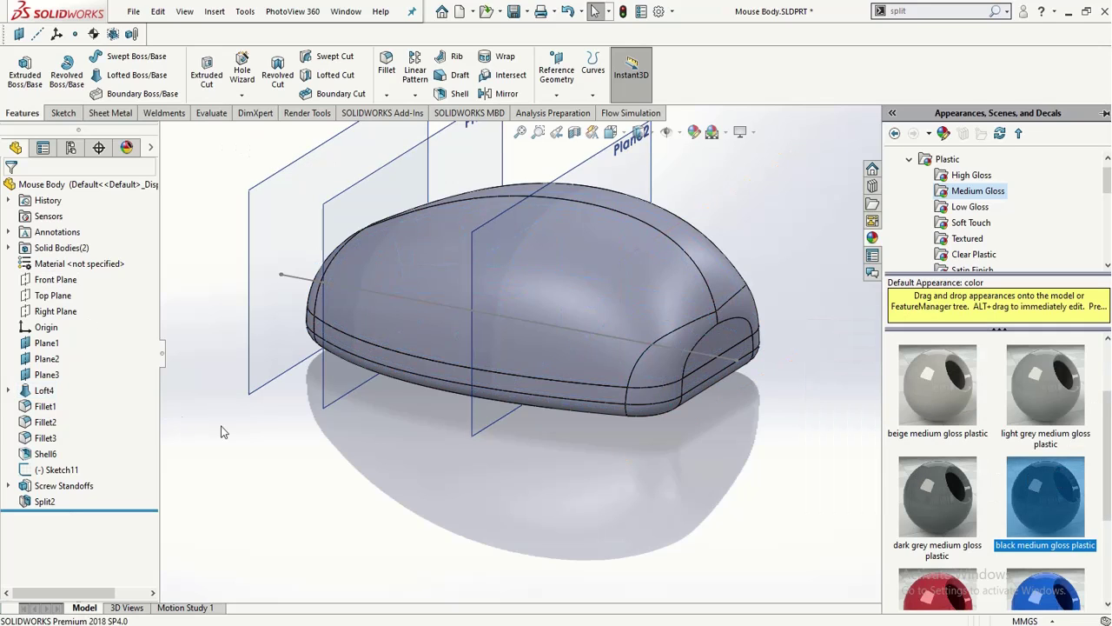
- Try to apply the black medium gloss plastic appearance directly to the mouse body's upper surface in the model view
drag(1050, 489, 532, 248)
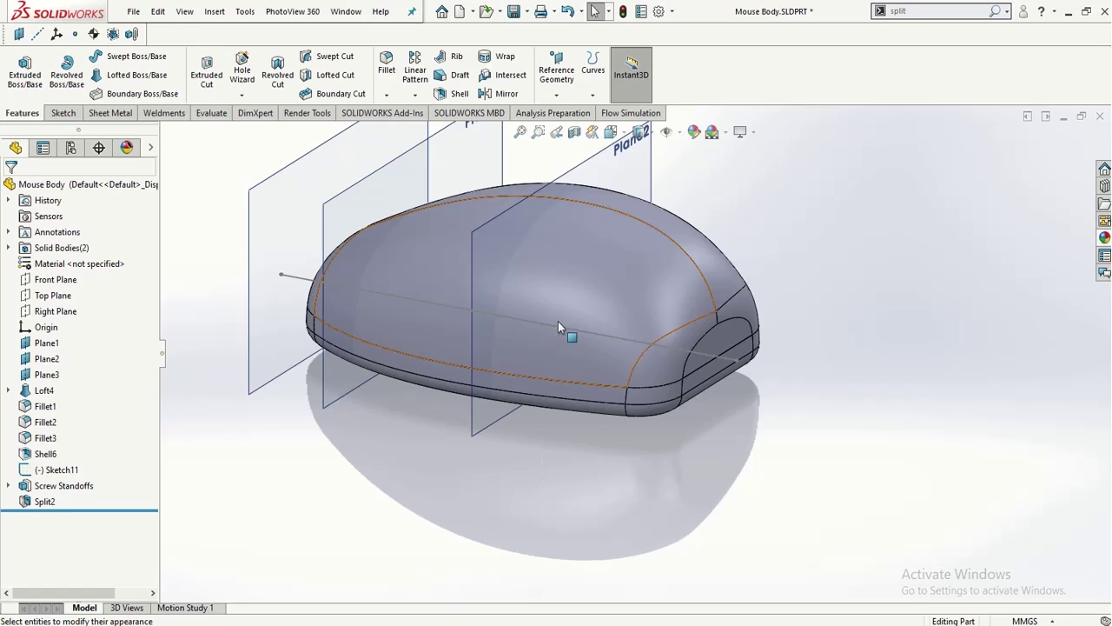
click(485, 426)
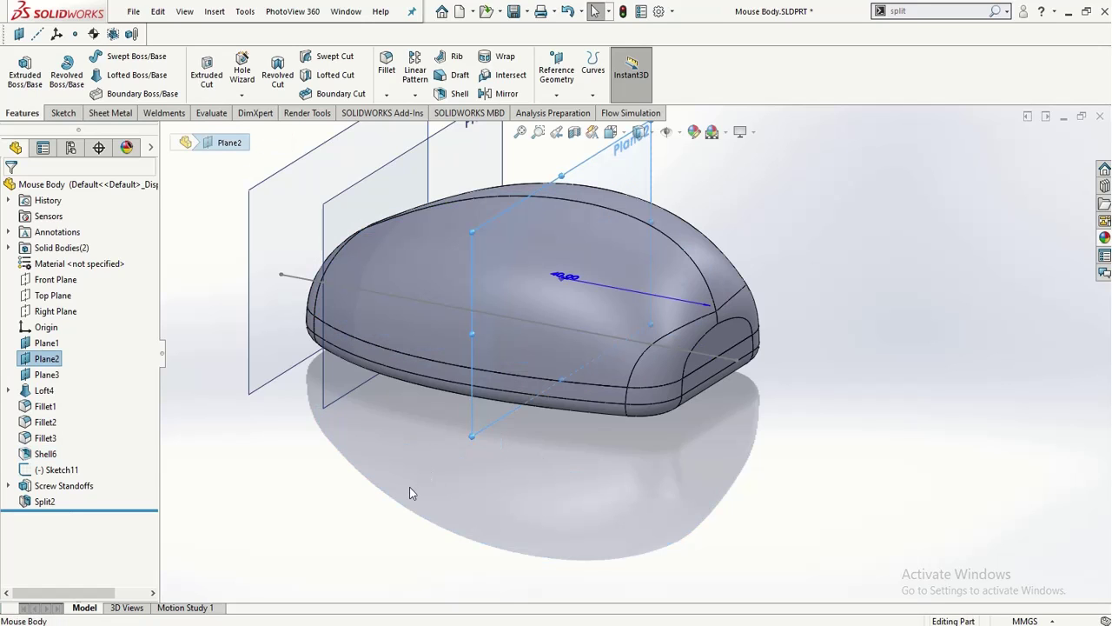
key(Escape)
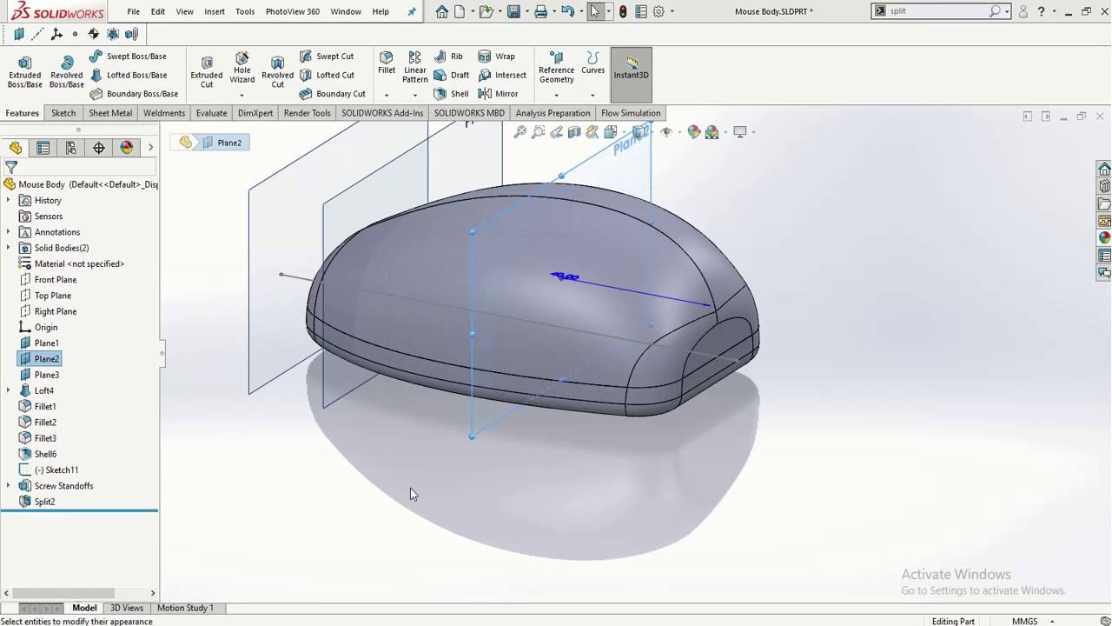
- Switch to the Upper Part document and try to apply black medium gloss plastic to its outer surface
key(ctrl+Tab)
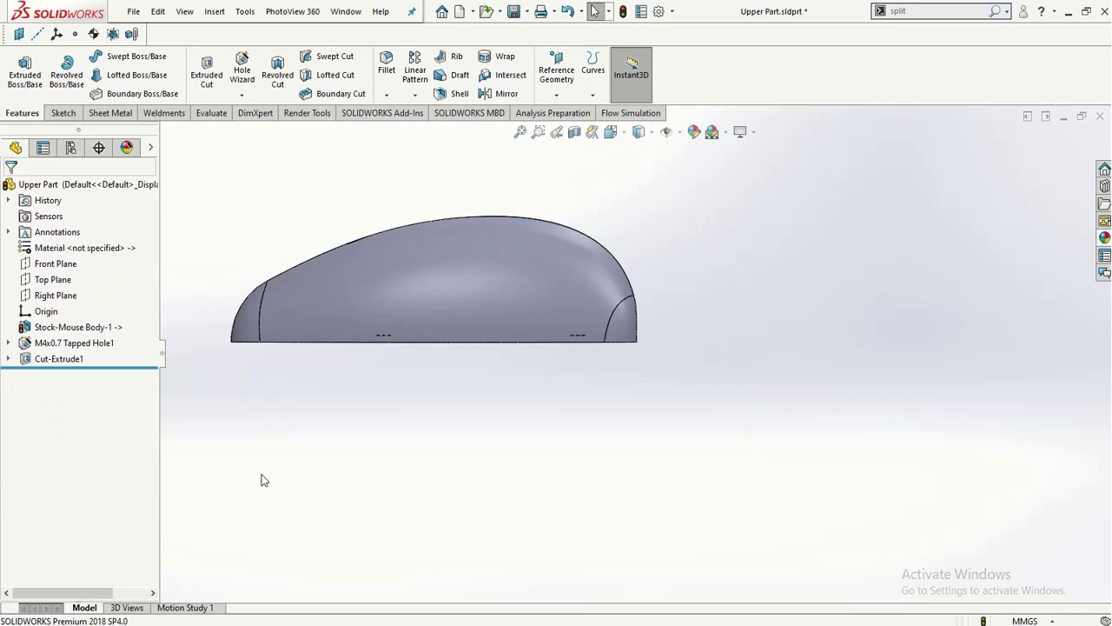
click(1105, 237)
drag(1023, 485, 513, 287)
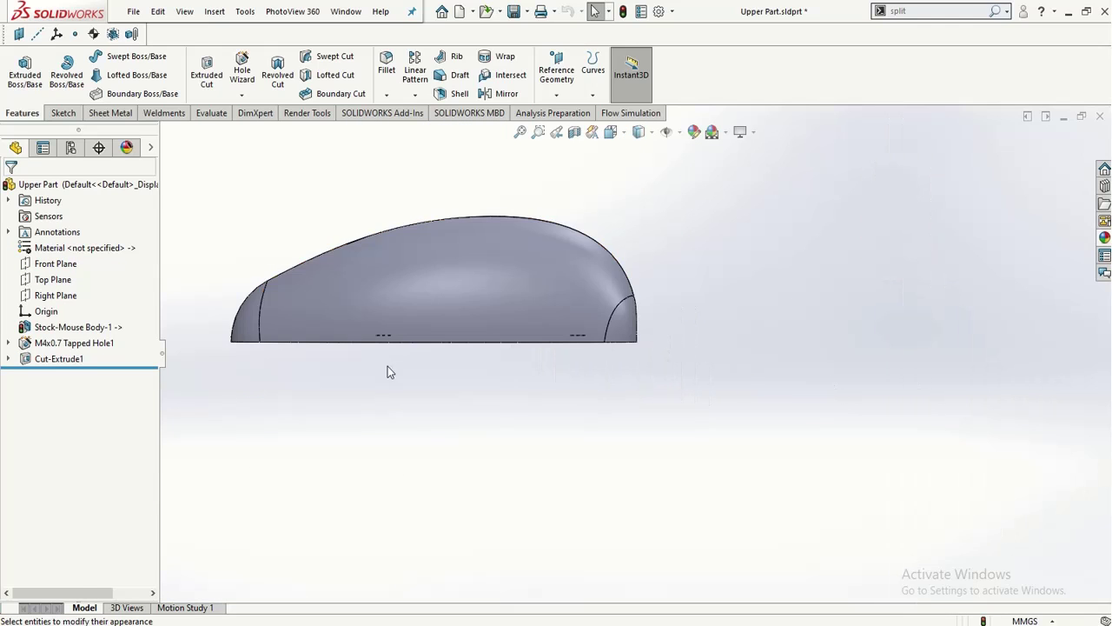
key(ctrl+7)
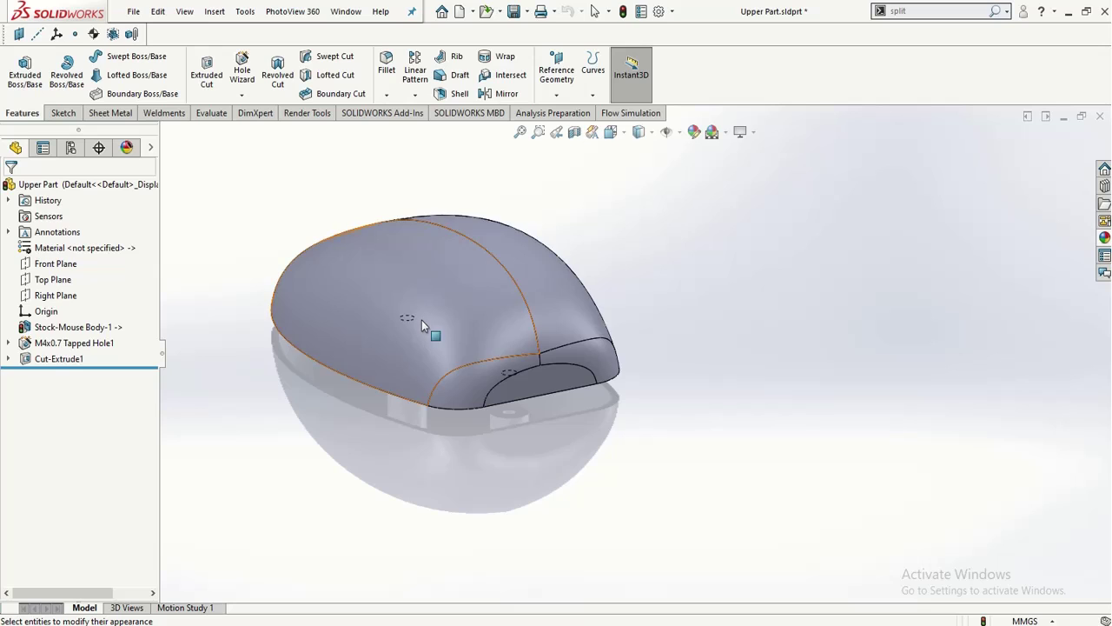
click(421, 320)
click(292, 503)
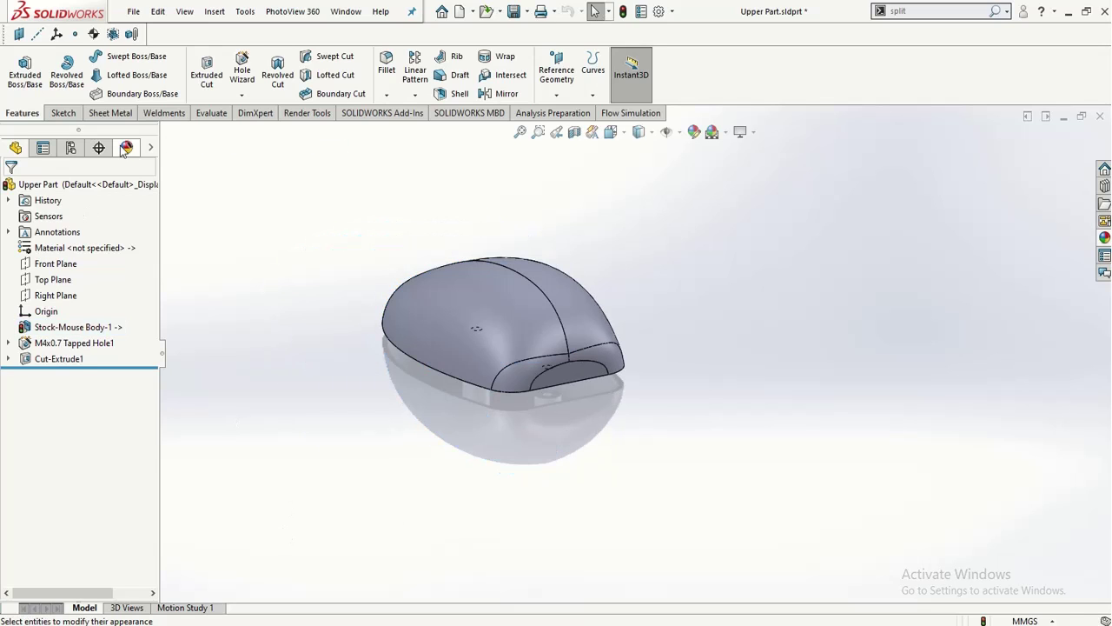
- Check the Upper Part's assigned appearances in History sort order, and select its material entry
click(126, 148)
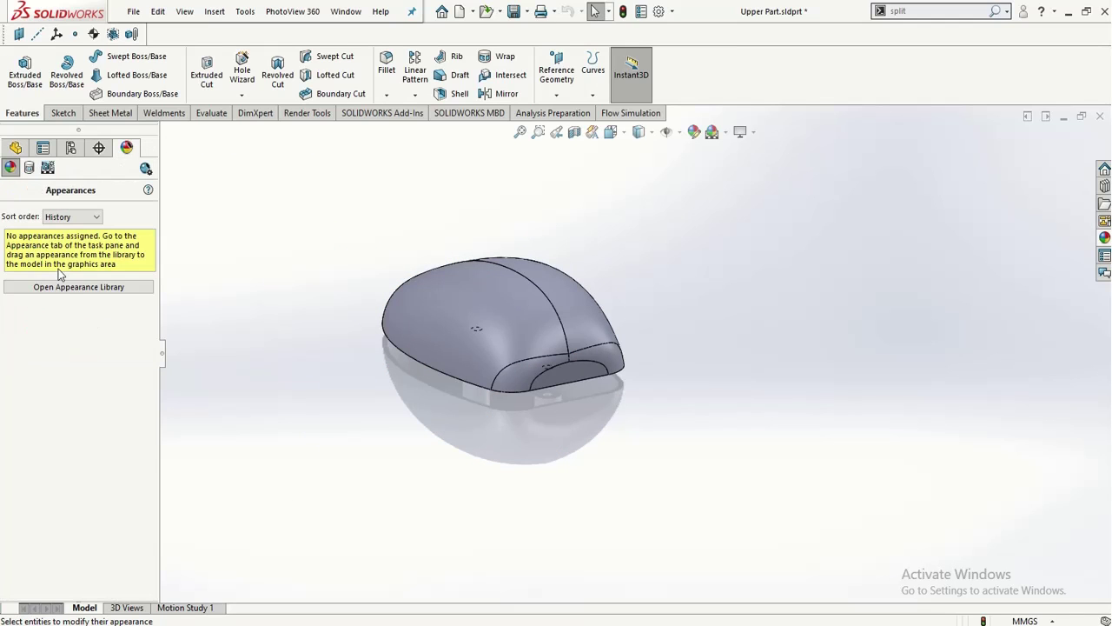
click(72, 219)
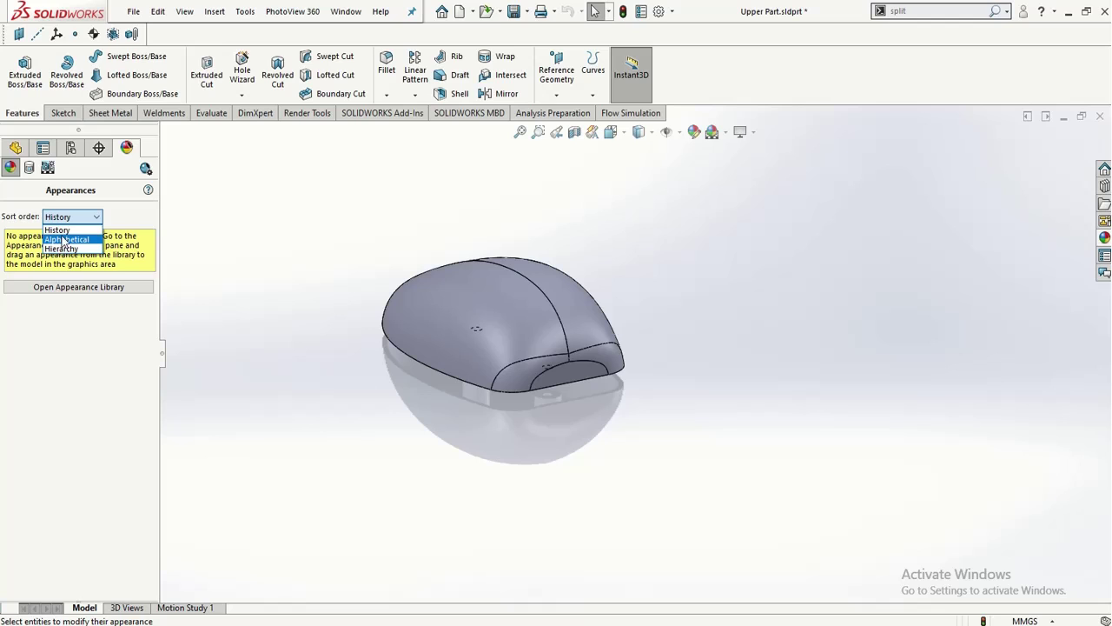
click(58, 230)
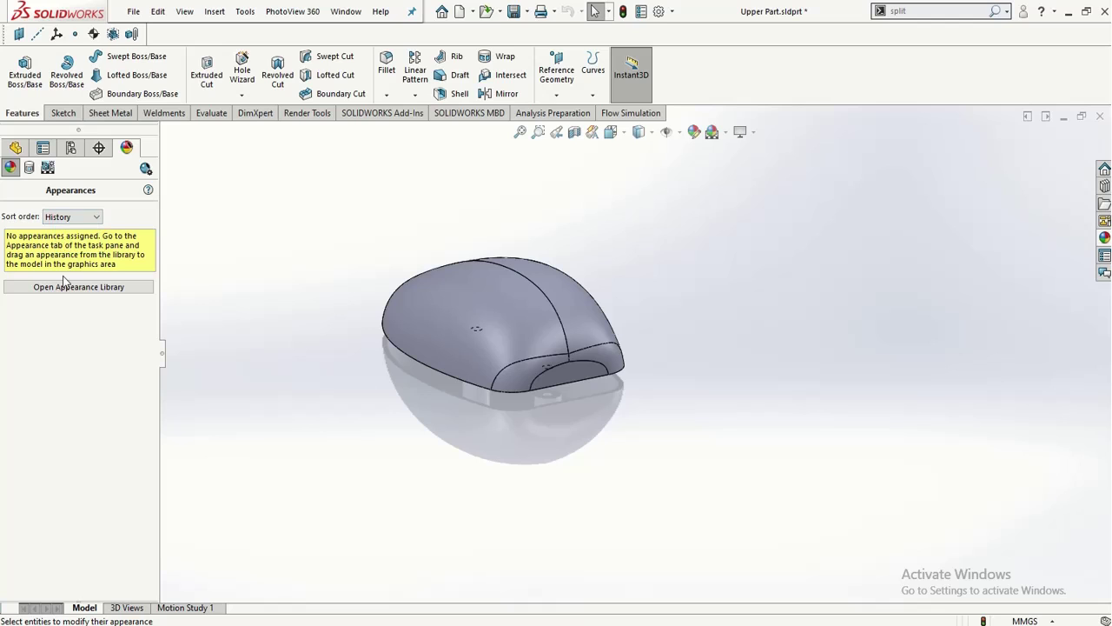
click(16, 148)
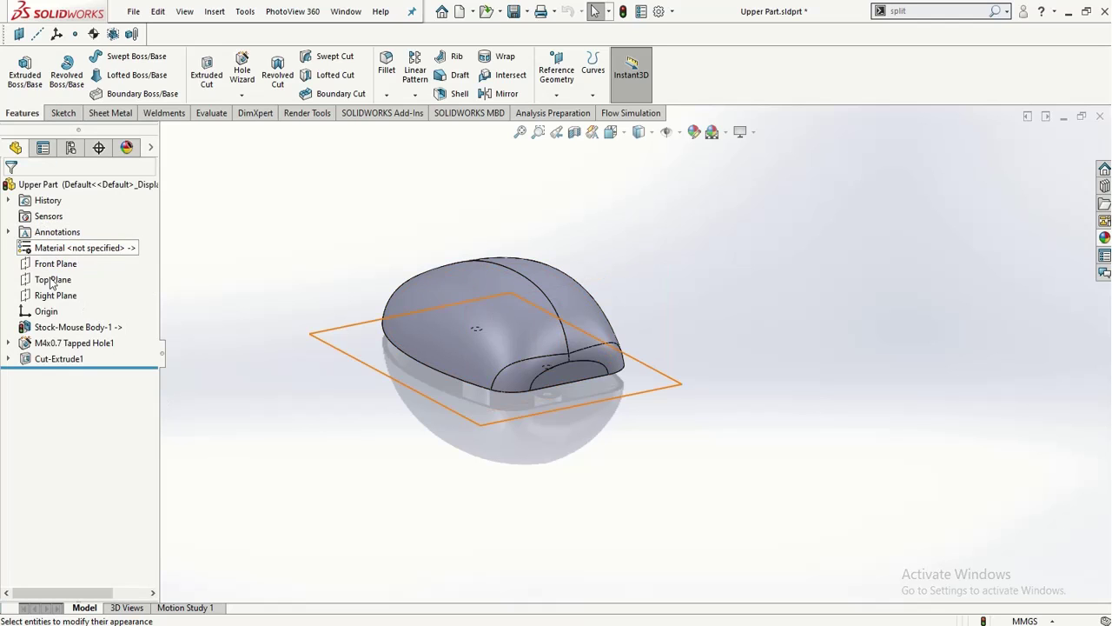
click(54, 250)
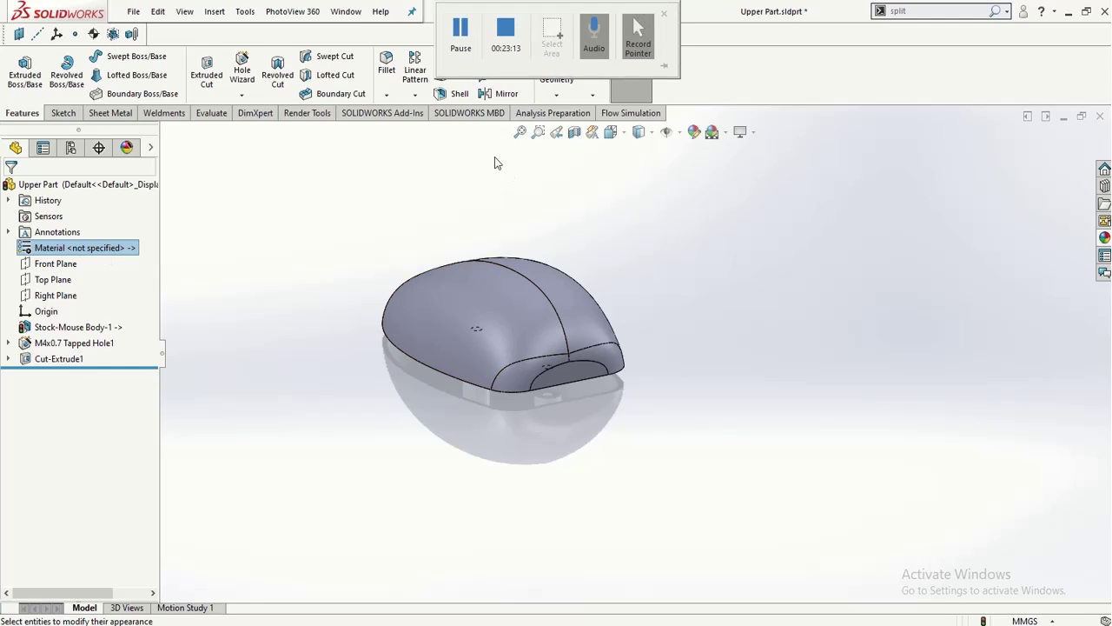
click(461, 28)
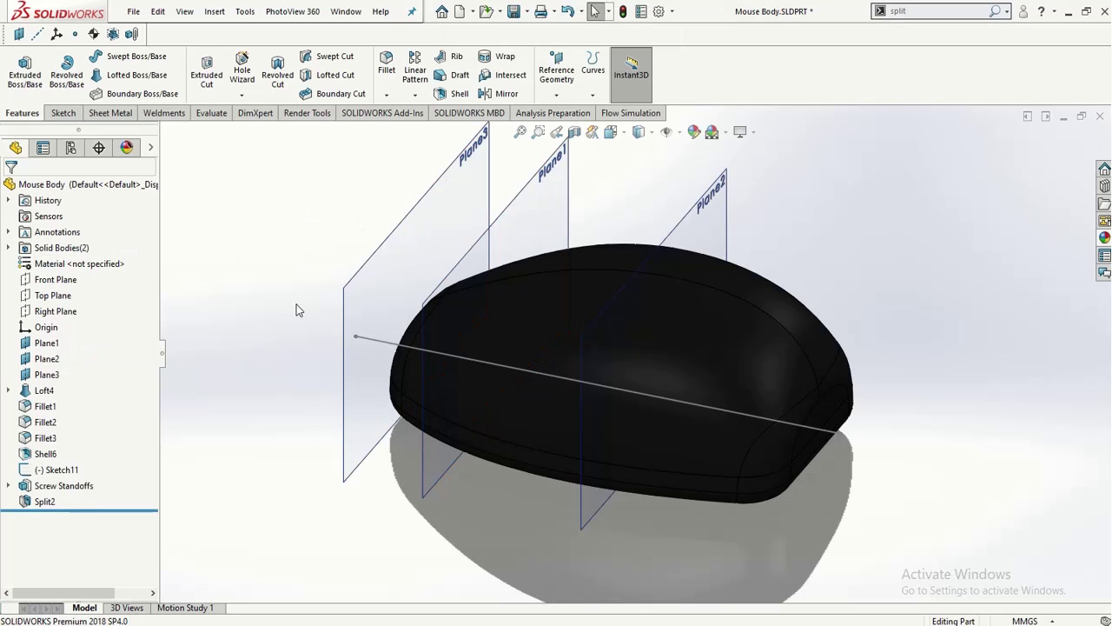
- Select the entire model in the Mouse Body document and apply the dark grey medium gloss plastic appearance to it
scroll(373, 340, down, 3)
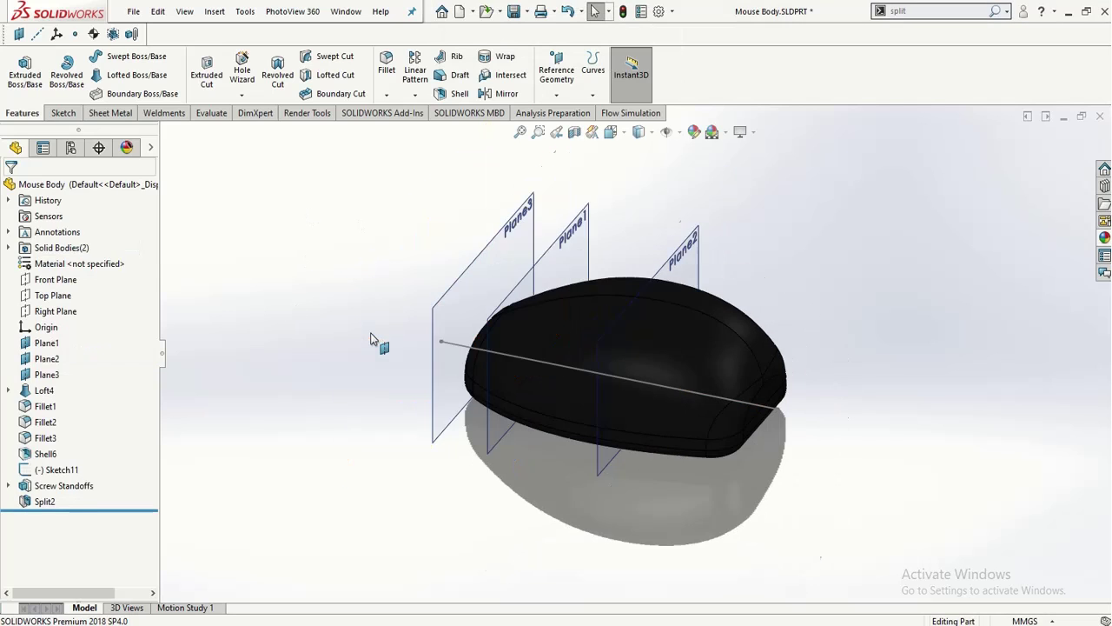
drag(869, 496, 452, 194)
scroll(626, 365, down, 1)
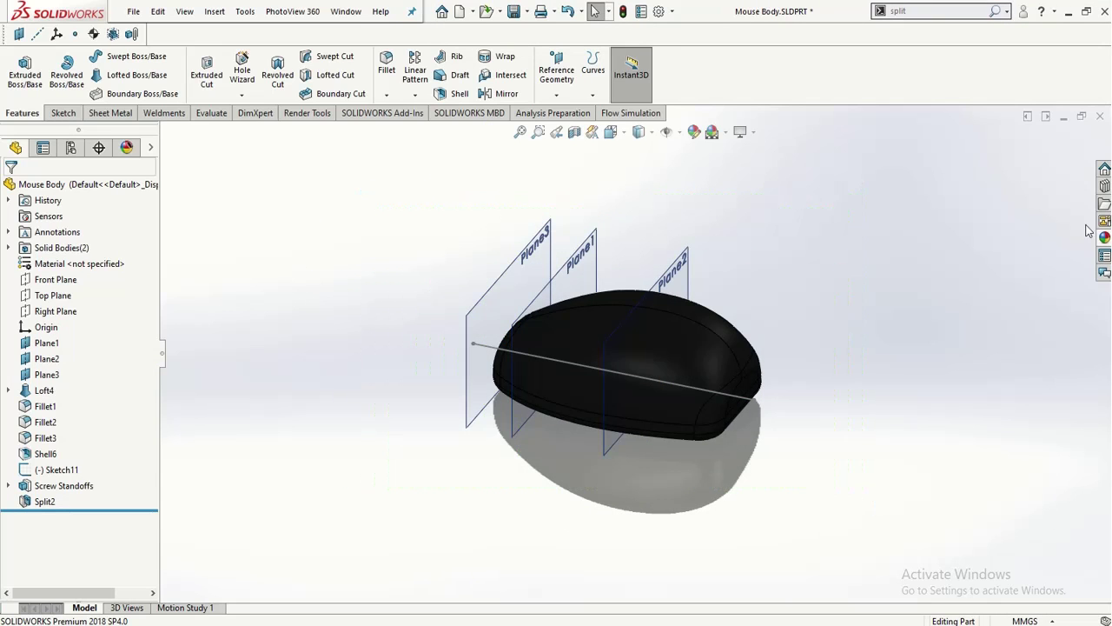
drag(949, 525, 405, 219)
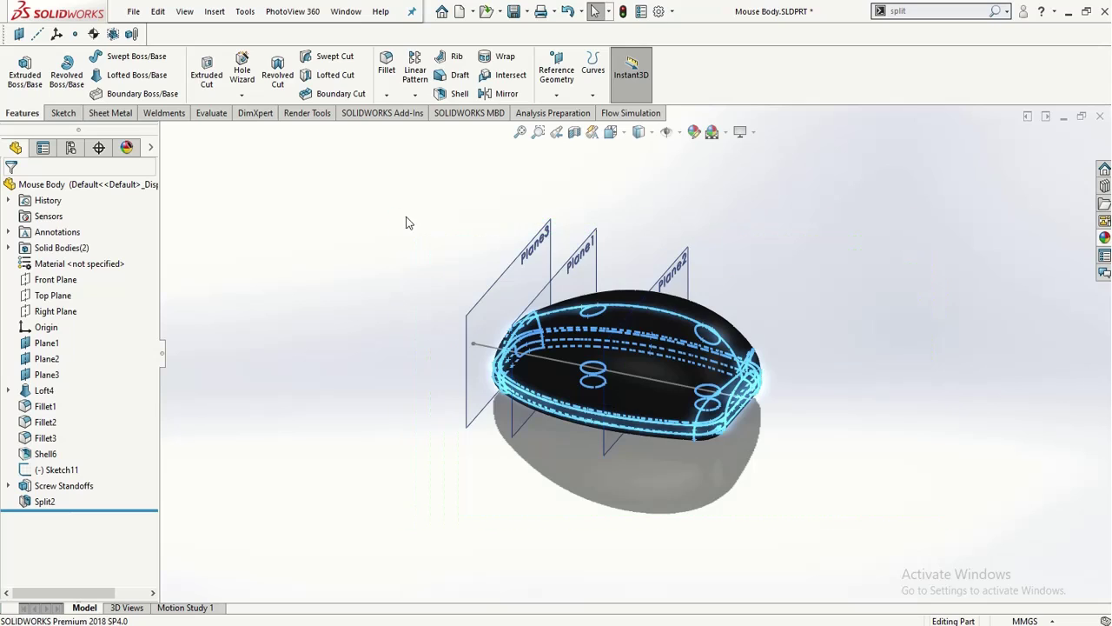
click(1103, 238)
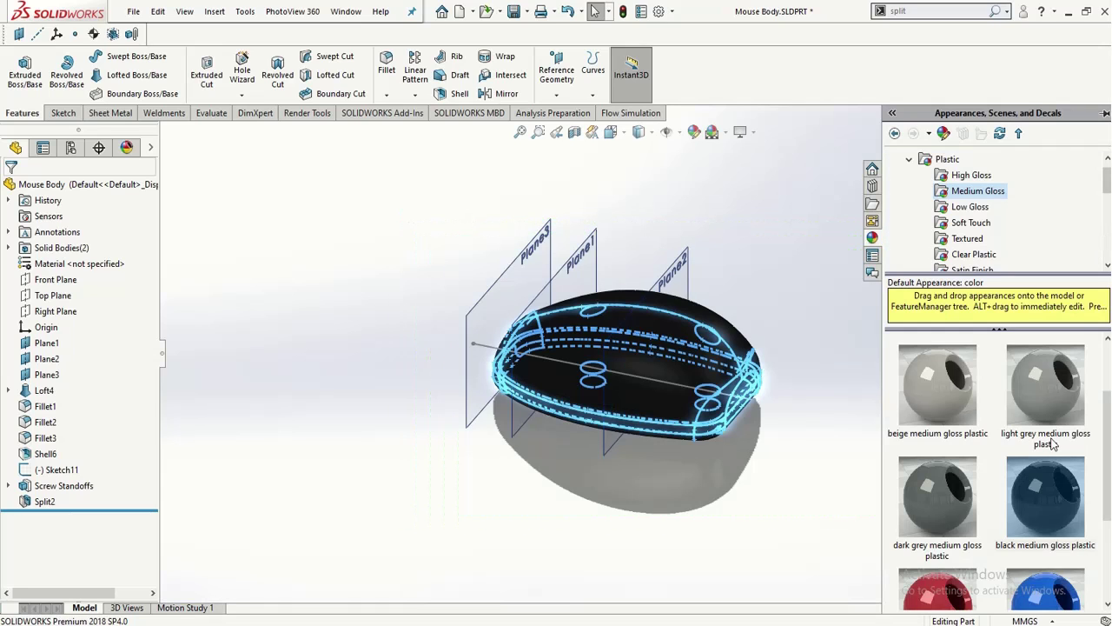
scroll(1017, 435, down, 3)
scroll(930, 360, up, 1)
double_click(928, 354)
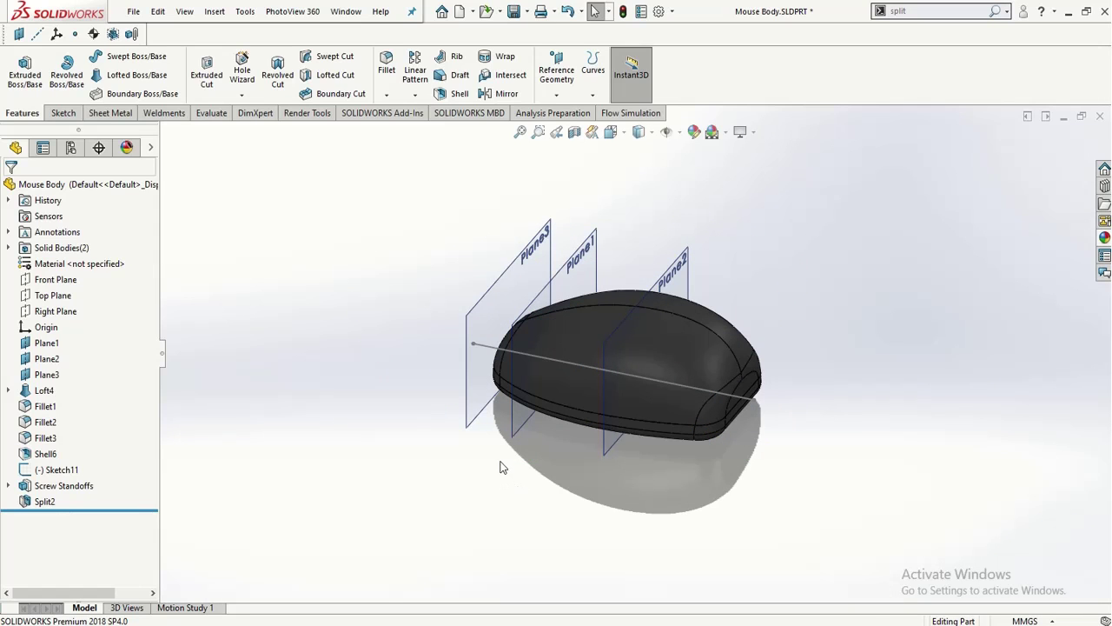
- Switch to the PowerPoint lab slides and review the mouse's bottom half finishing, upper half finishing and assembly instructions
key(alt+Tab)
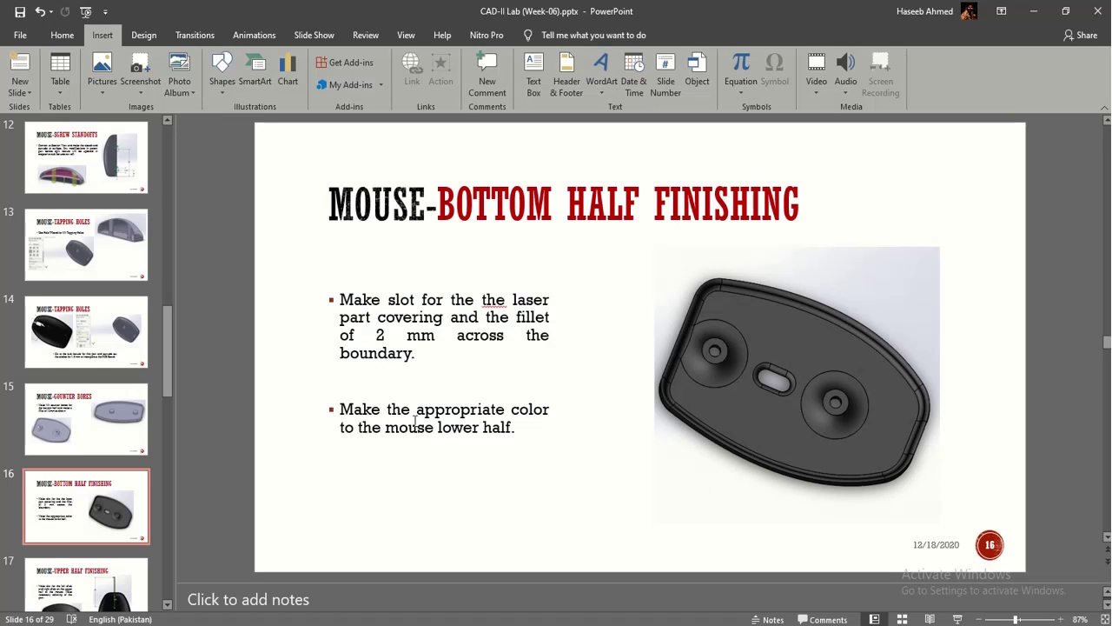
scroll(415, 420, down, 1)
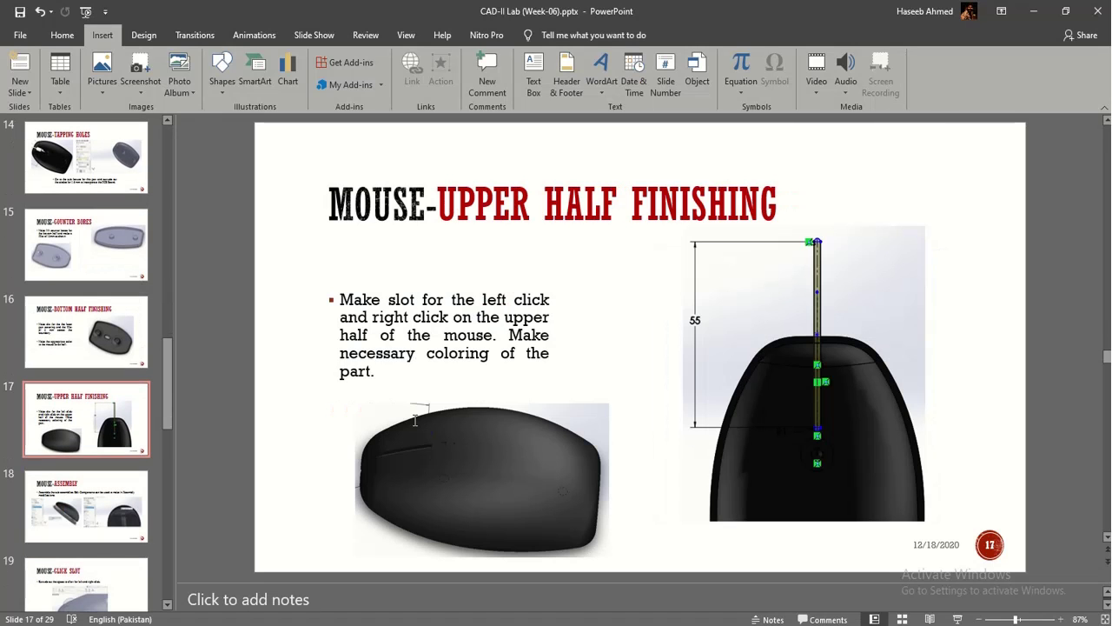
scroll(415, 420, up, 1)
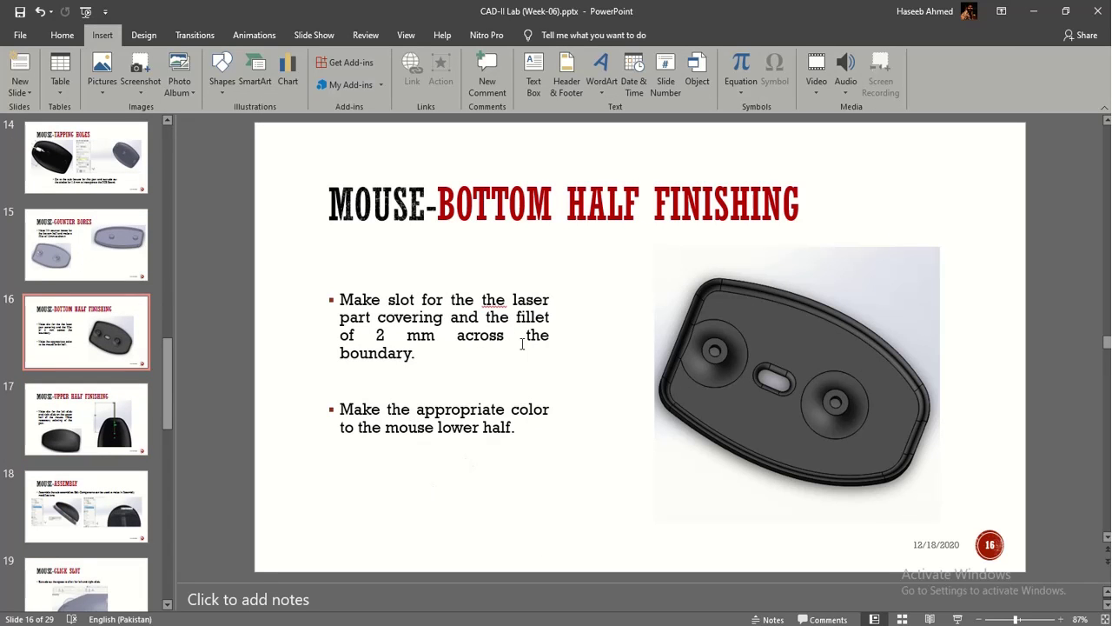
scroll(521, 344, down, 1)
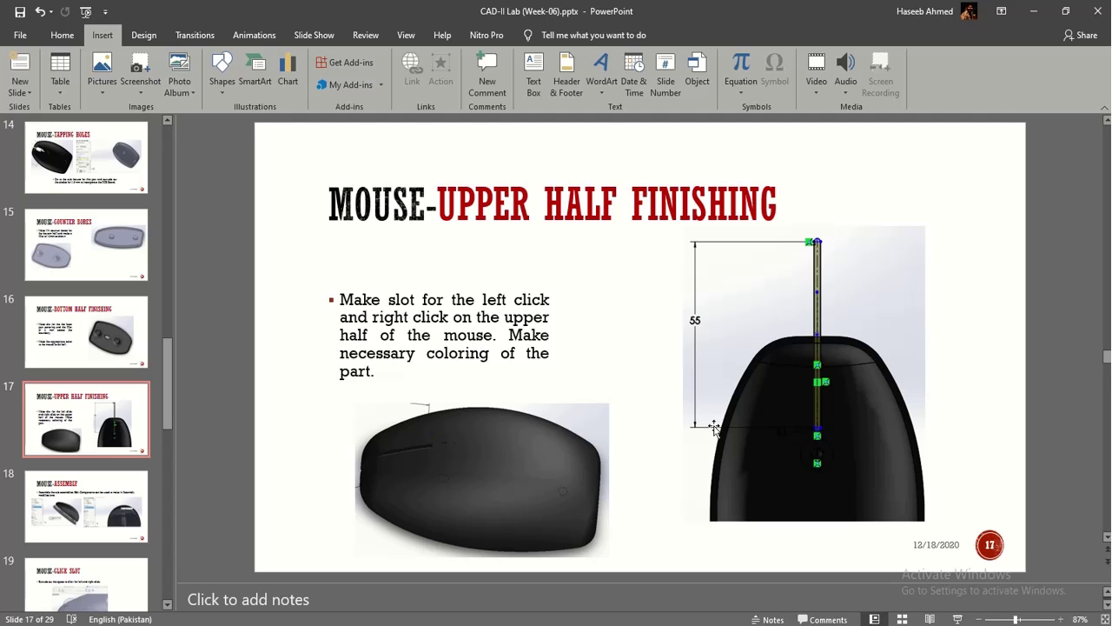
scroll(720, 428, down, 1)
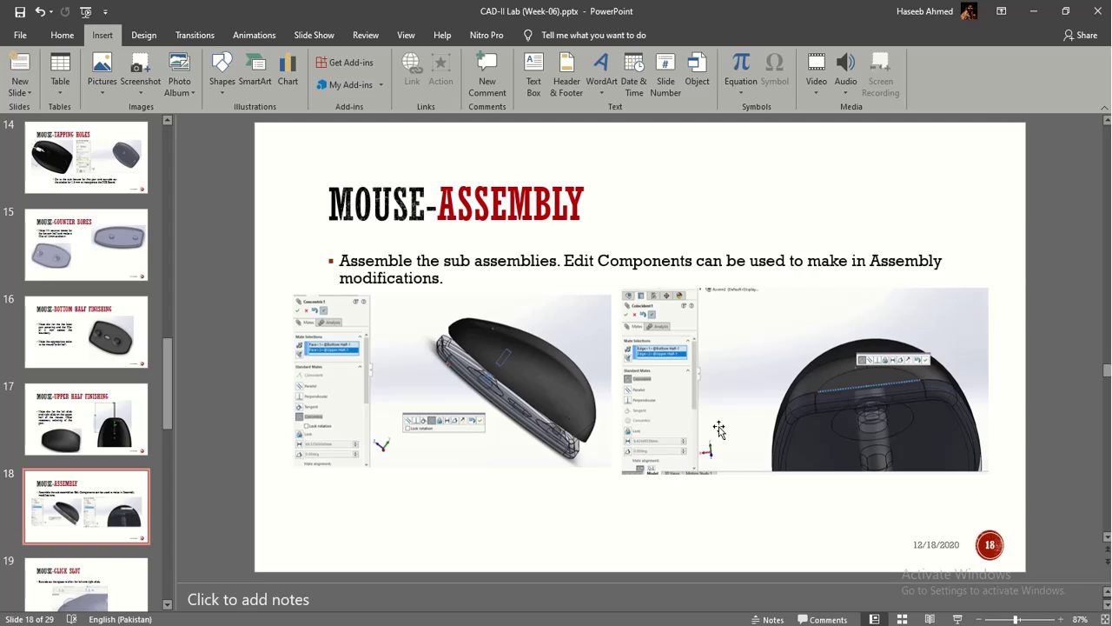
scroll(719, 429, up, 1)
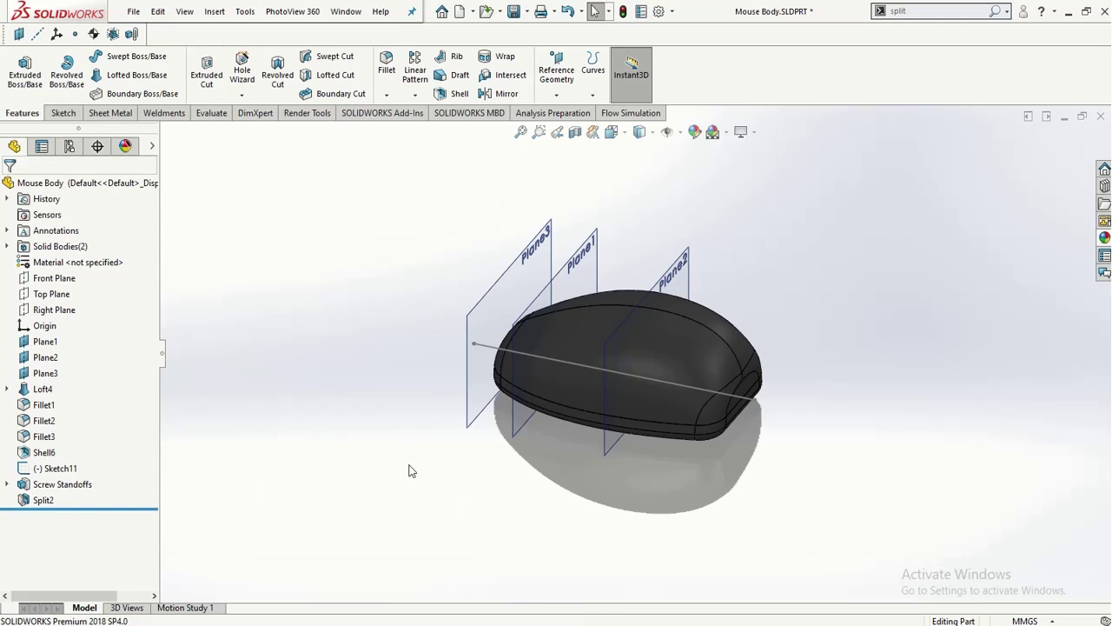
- Switch to the Upper Part document in SOLIDWORKS and start a sketch on the Top Plane, viewed from the underside
key(ctrl+Tab)
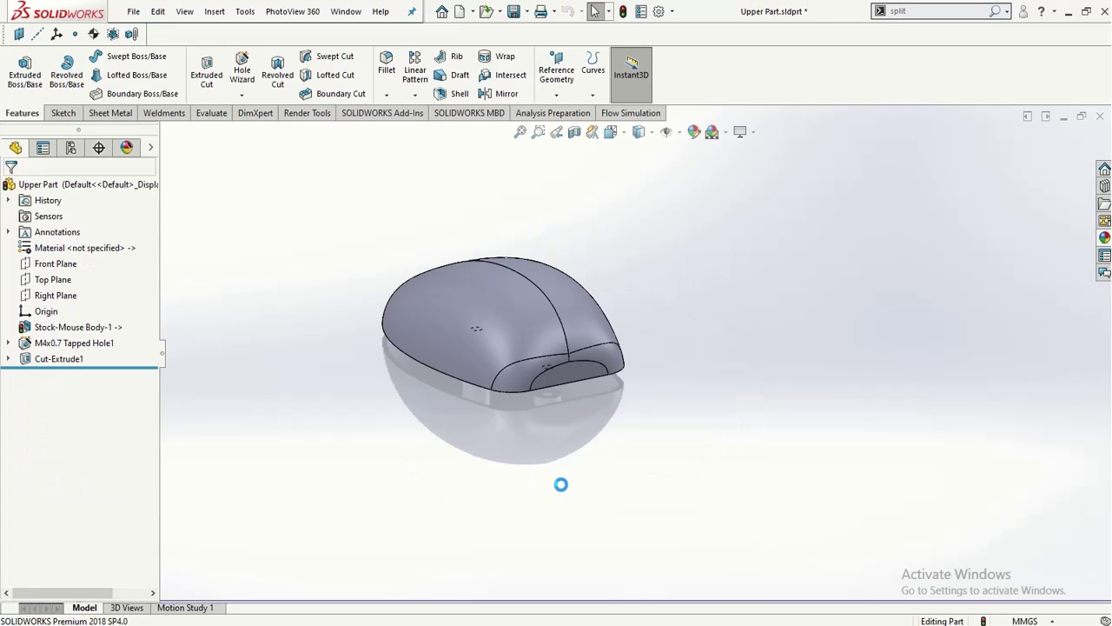
middle_drag(560, 484, 391, 279)
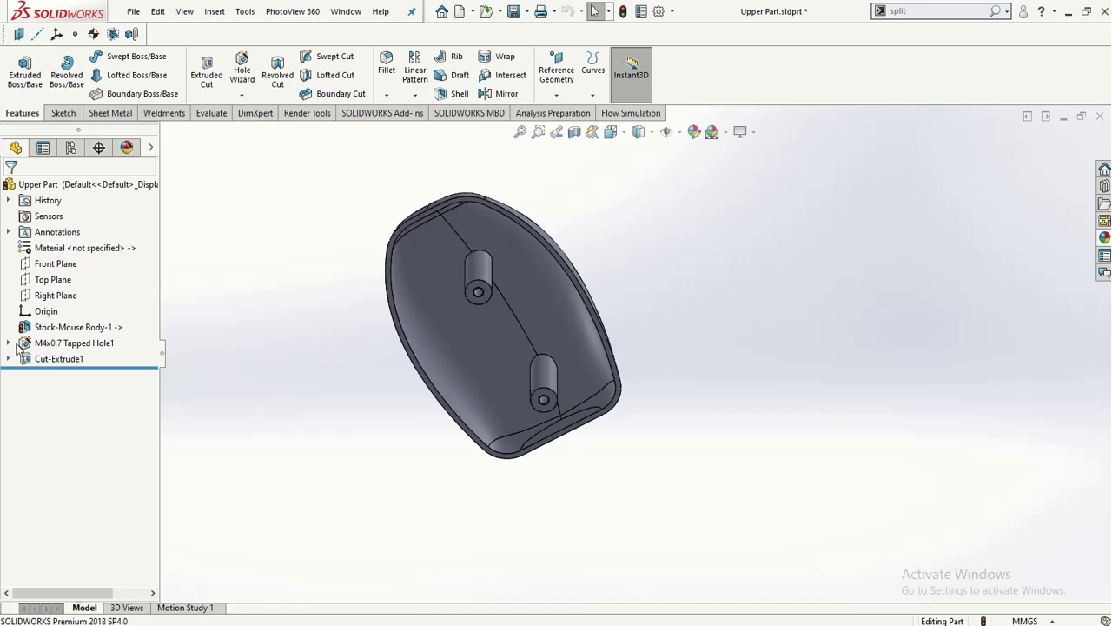
click(39, 279)
middle_drag(320, 358, 297, 267)
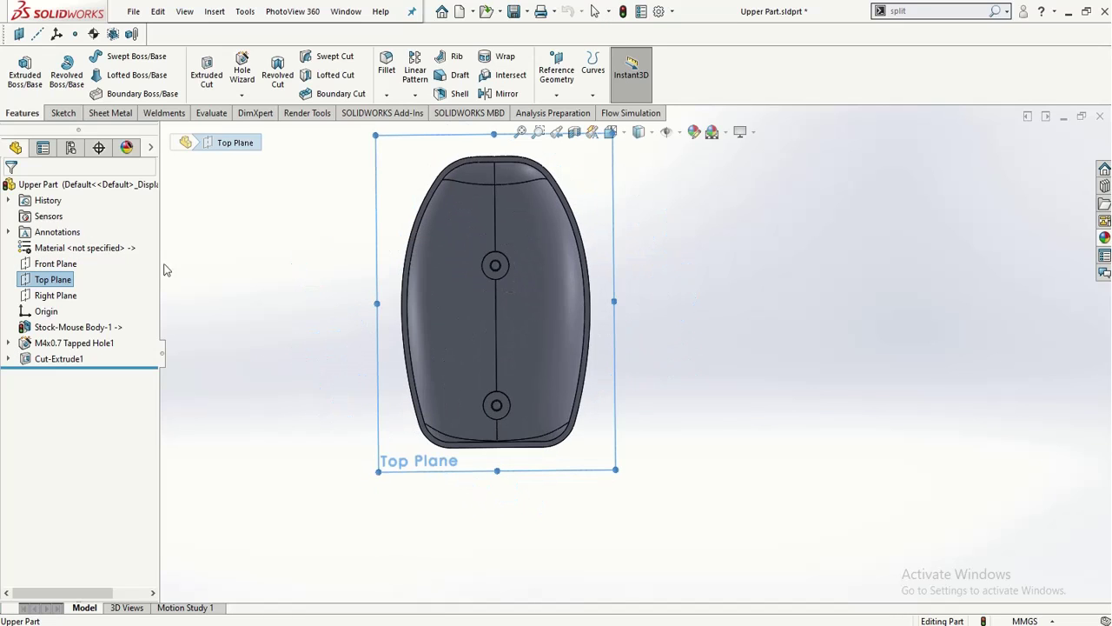
right_click(69, 281)
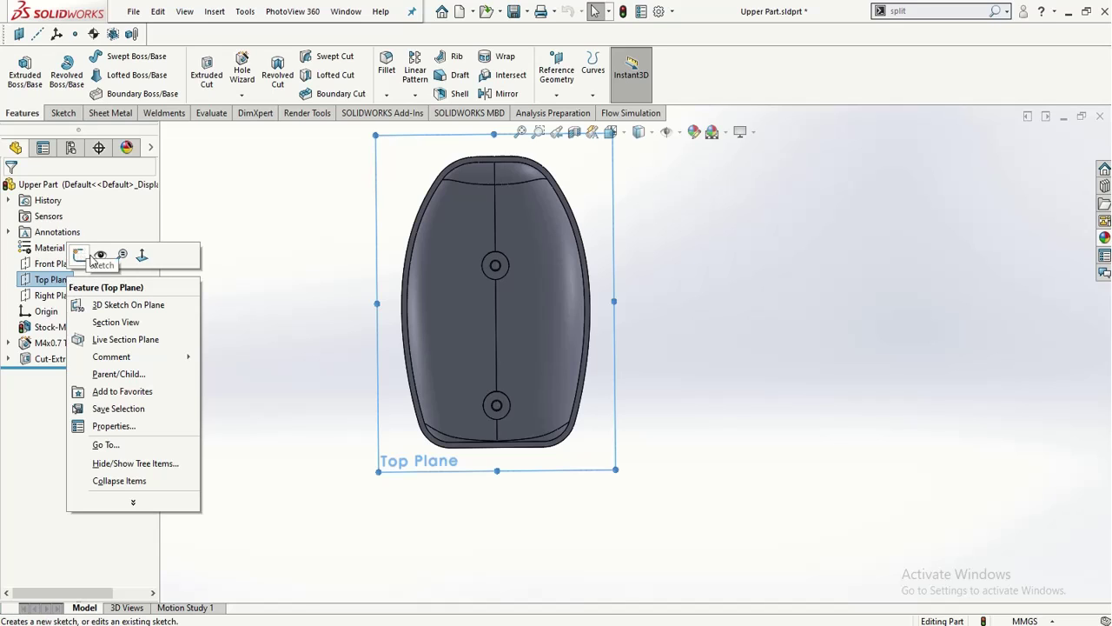
click(142, 255)
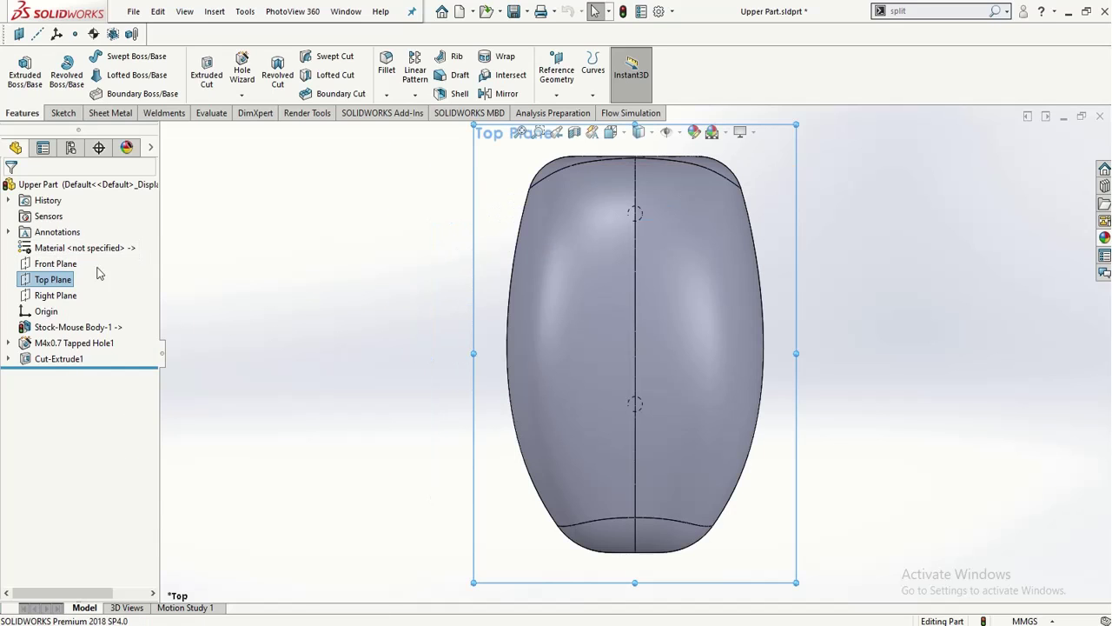
right_click(64, 284)
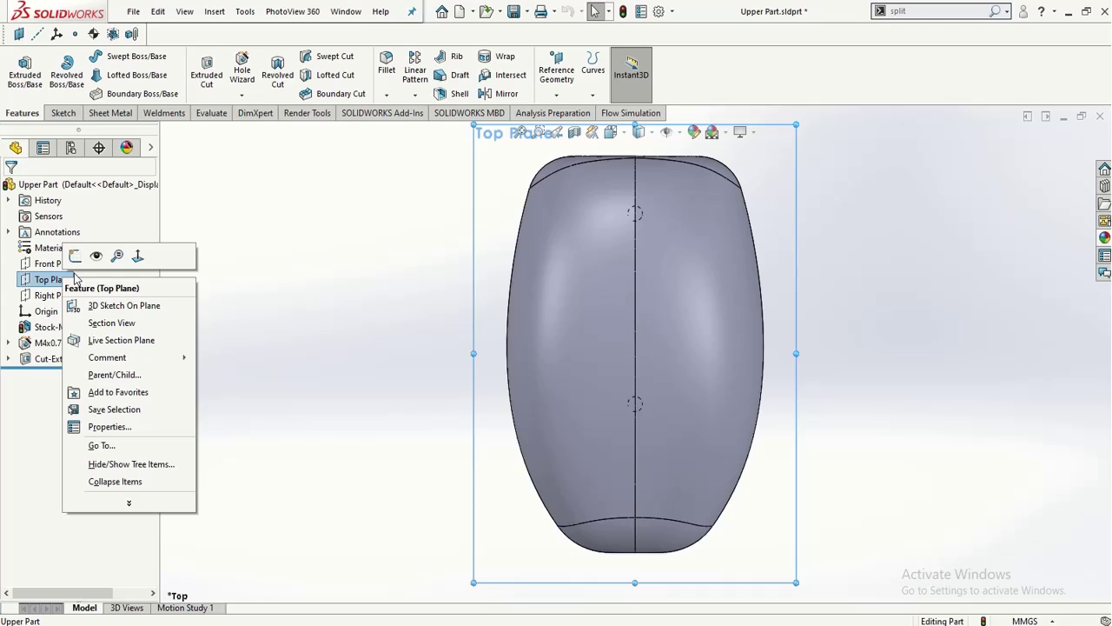
click(138, 255)
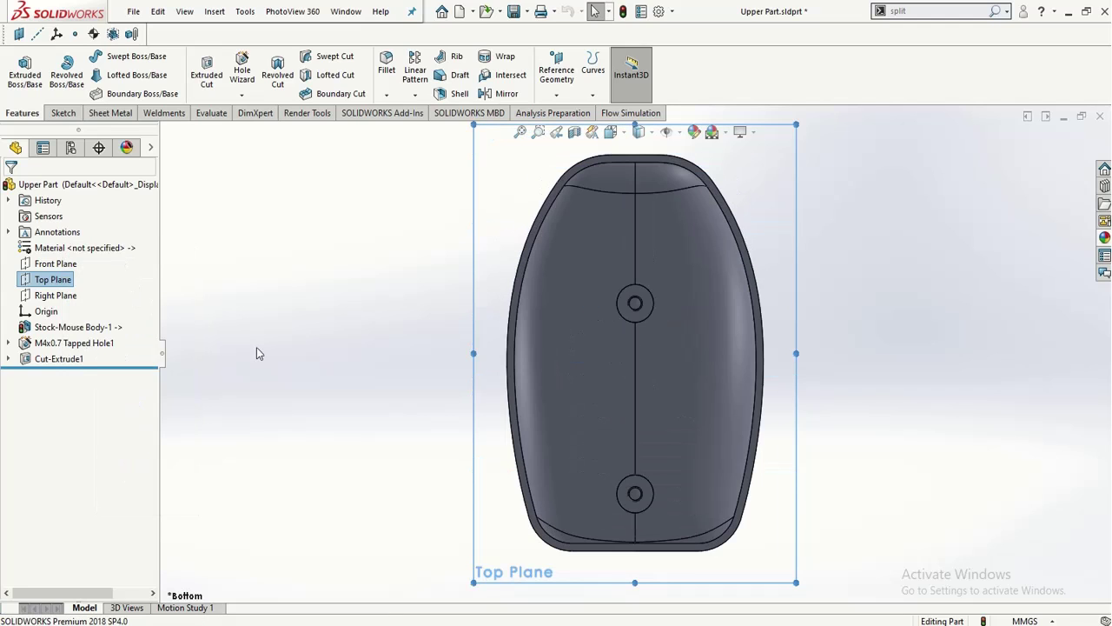
scroll(274, 356, up, 5)
scroll(640, 298, down, 5)
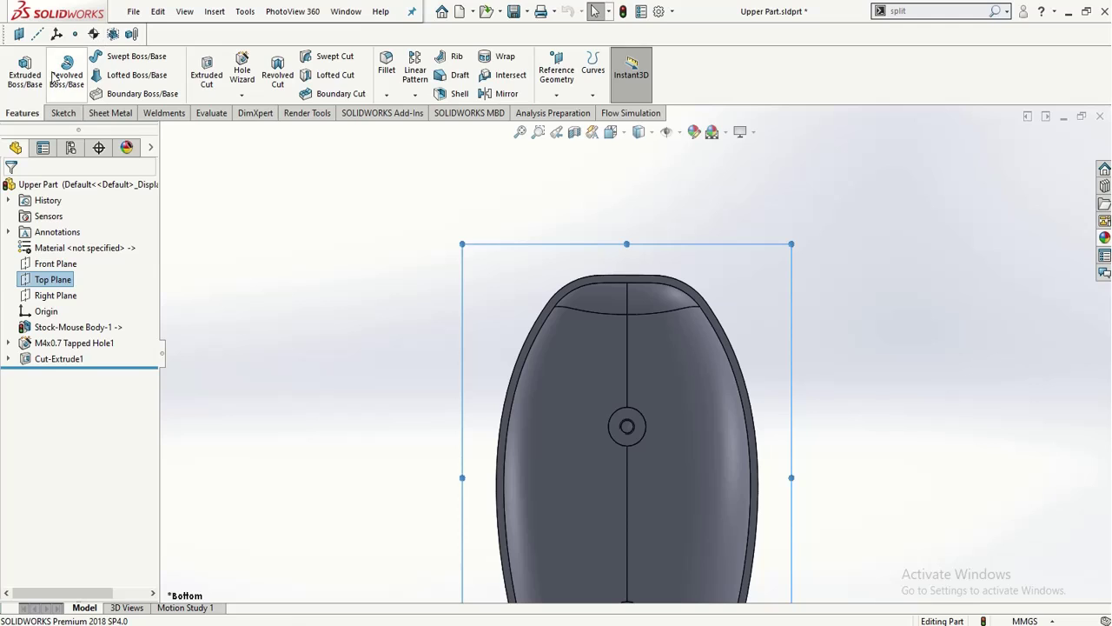
click(62, 113)
click(21, 66)
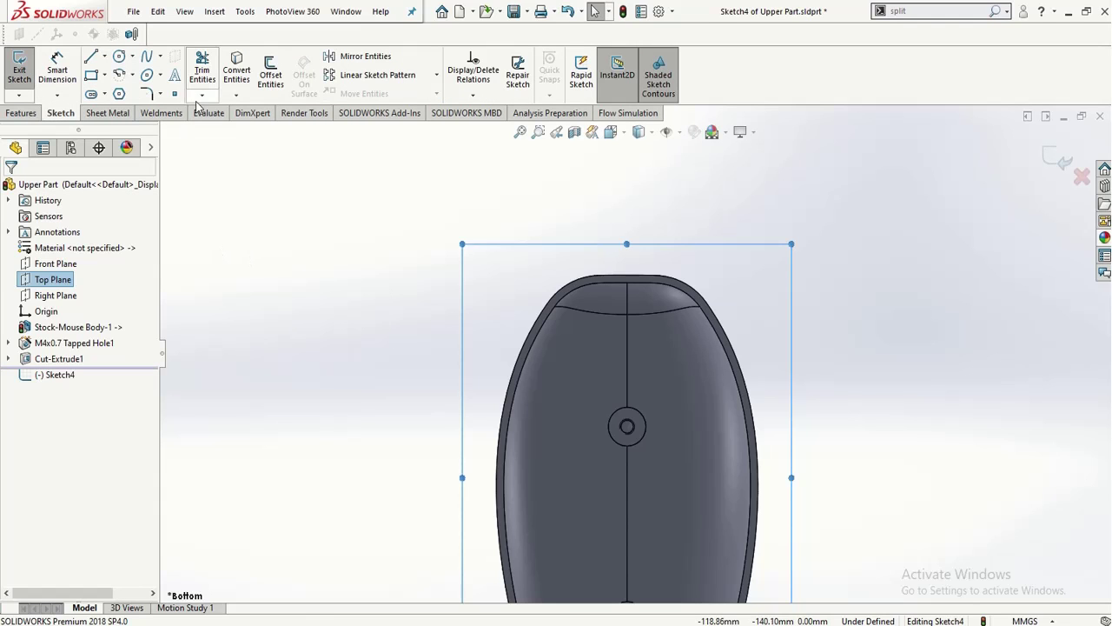
- Sketch a vertical centerpoint straight slot about 50.4 mm long and 4.2 mm wide, centred on the middle of the front inner edge
click(92, 94)
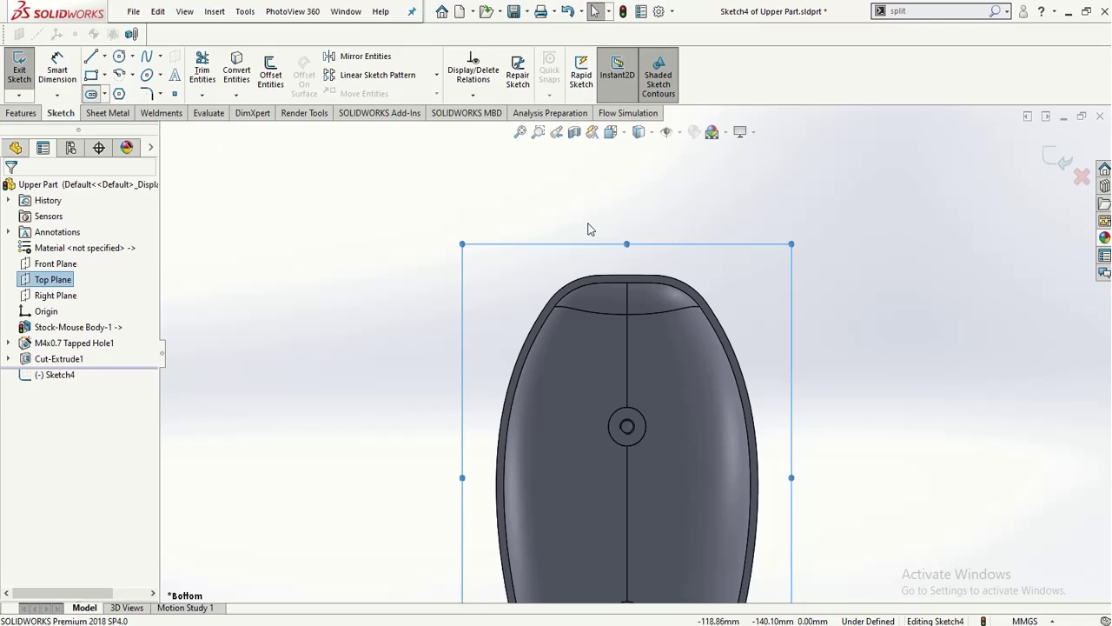
click(627, 283)
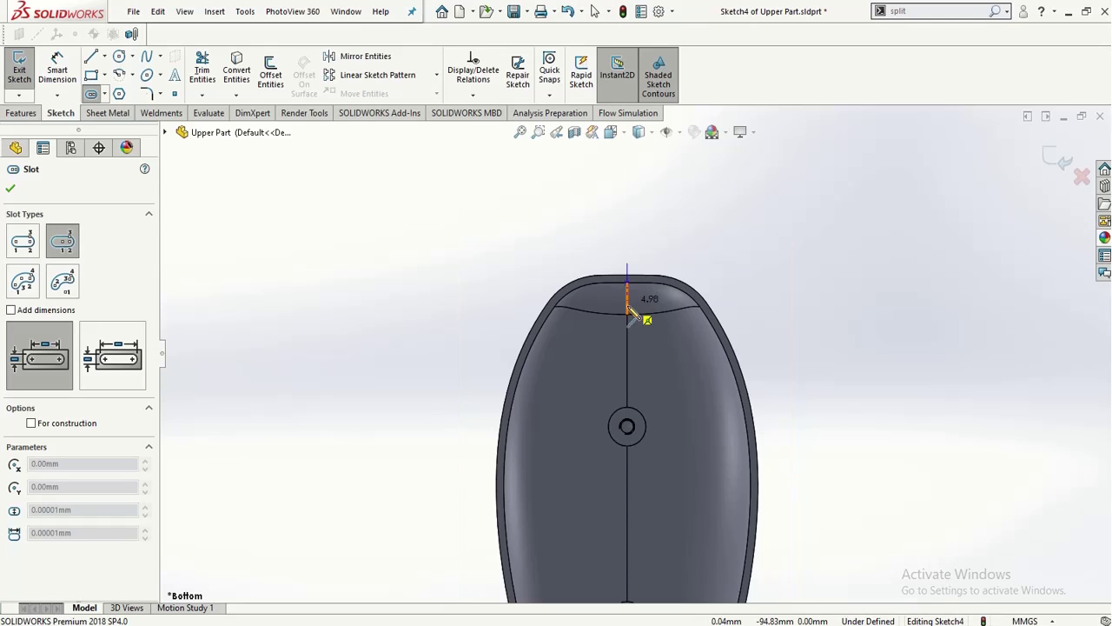
click(632, 381)
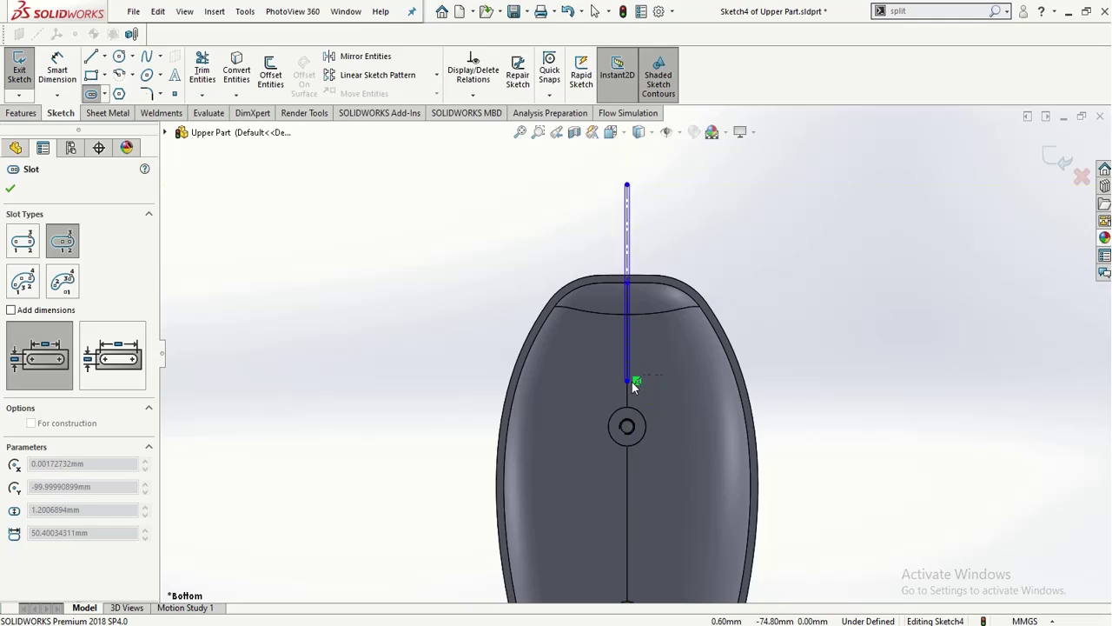
click(635, 383)
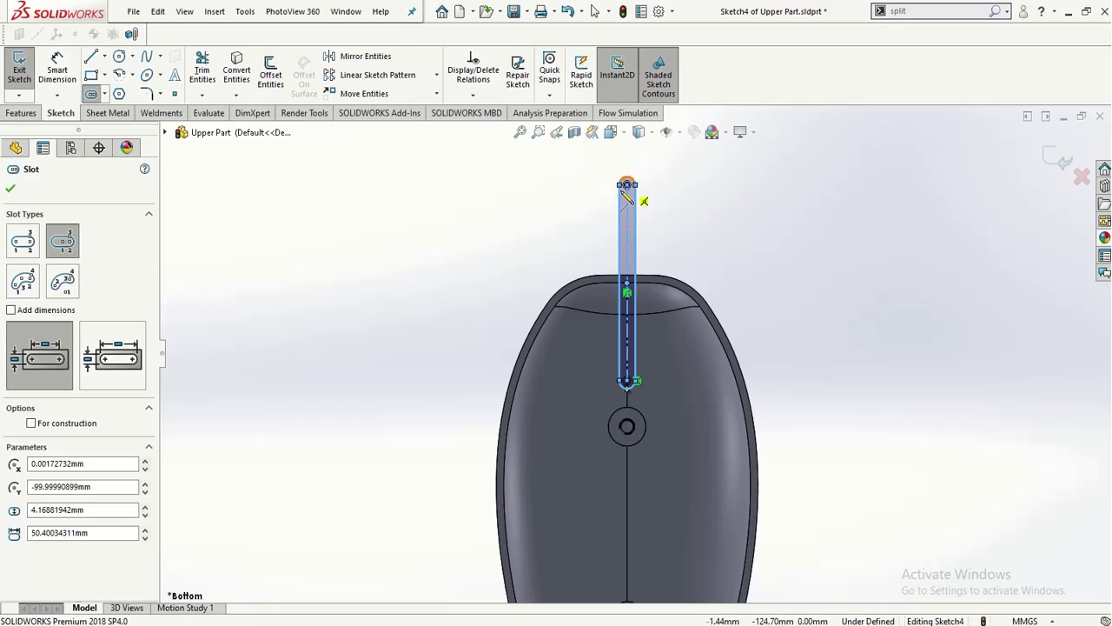
- Dimension the distance between the slot's inner rounded tip and the adjacent arc endpoint, keeping the proposed value
click(57, 69)
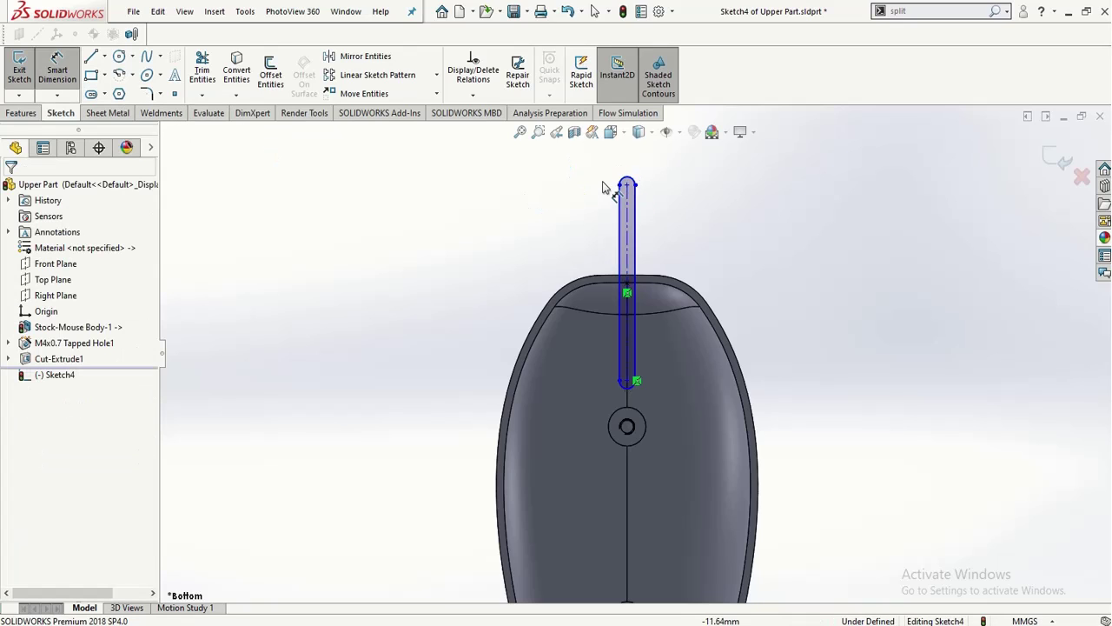
click(626, 393)
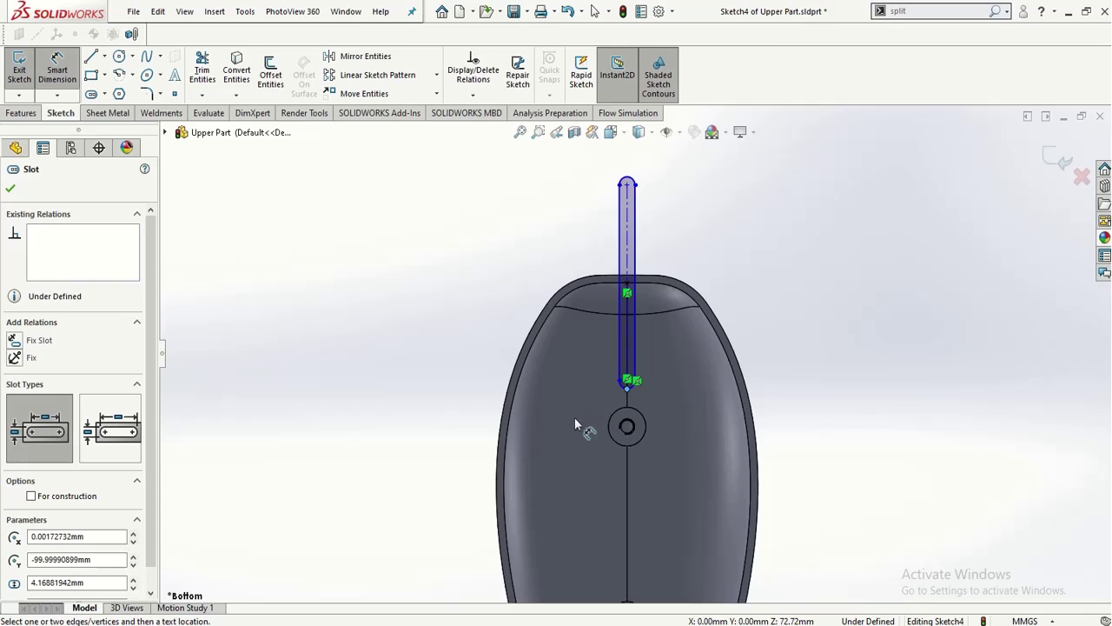
click(623, 386)
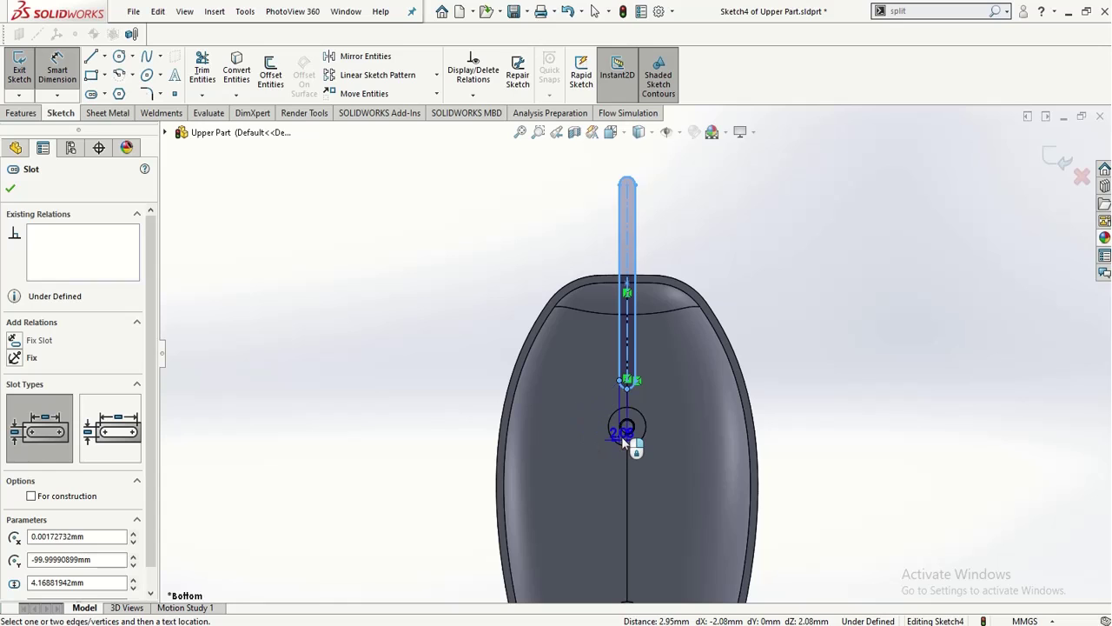
click(591, 419)
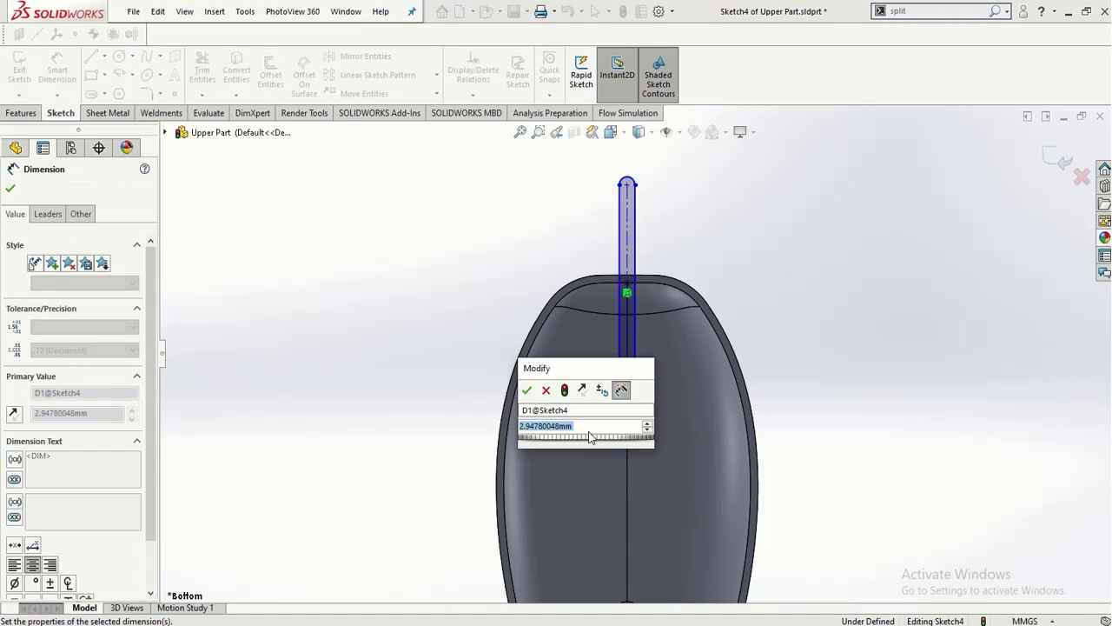
key(Return)
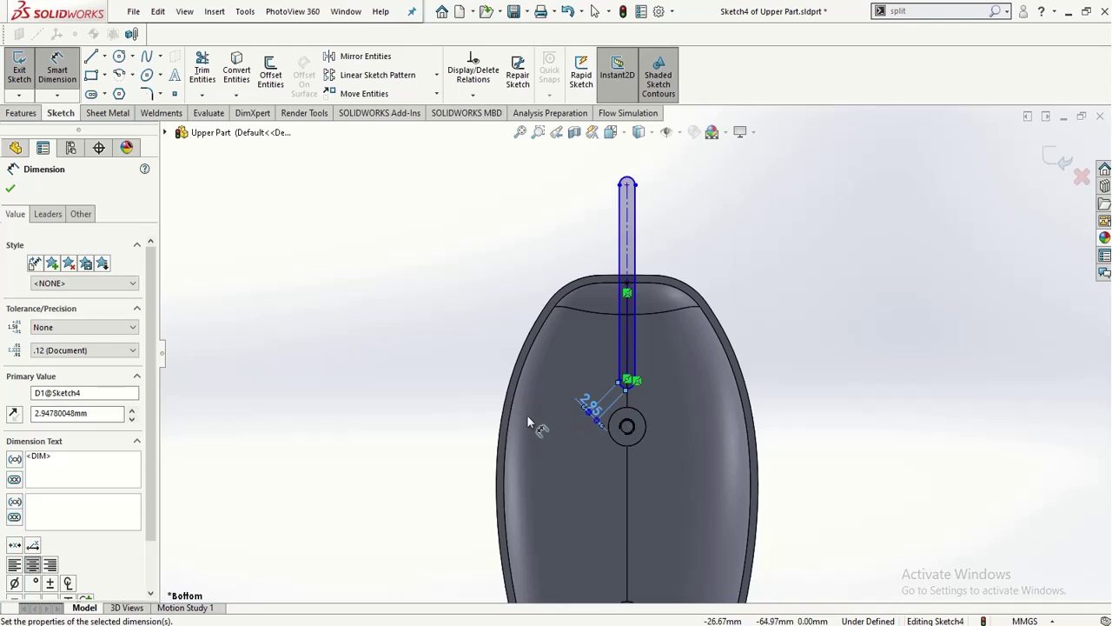
- Delete the slot tip dimension and dimension the slot's width across its inner end as 2 mm
key(Delete)
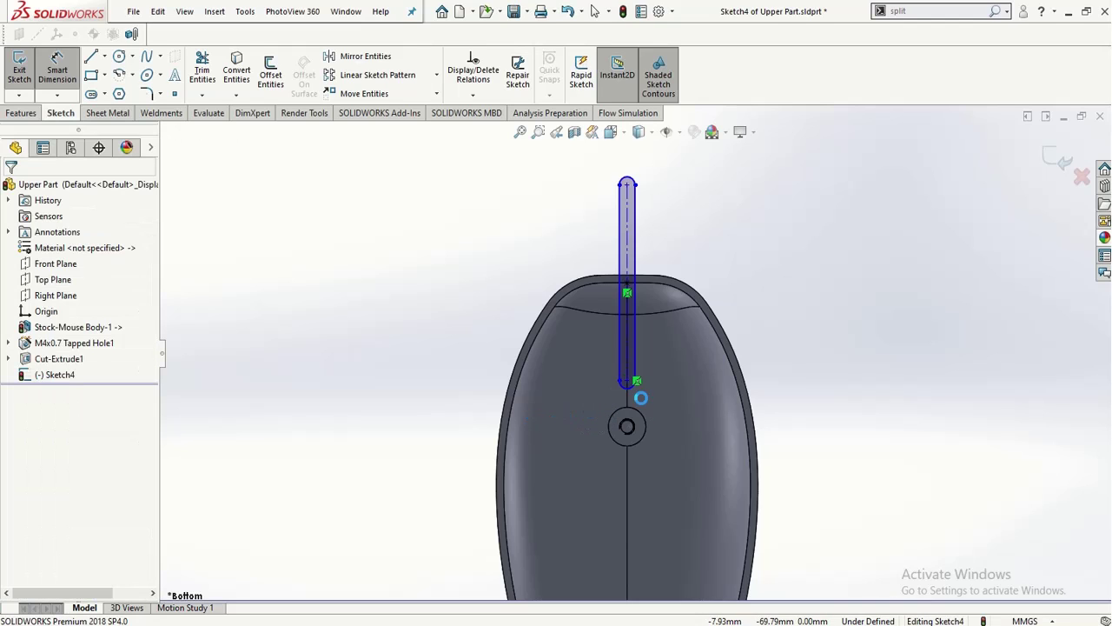
scroll(640, 400, down, 1)
scroll(634, 402, down, 2)
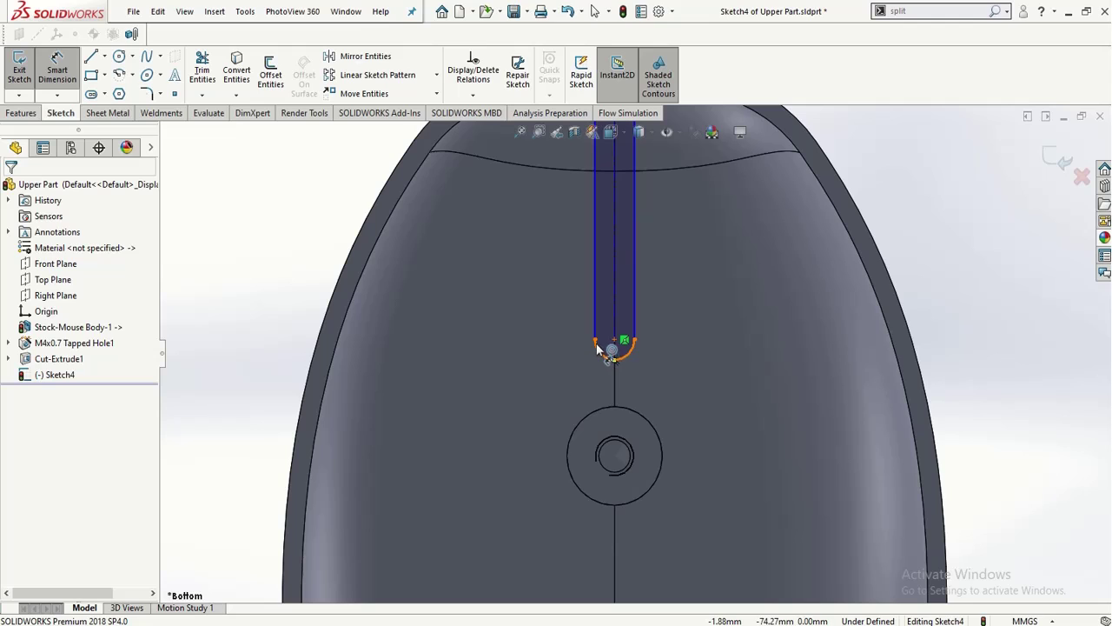
click(637, 345)
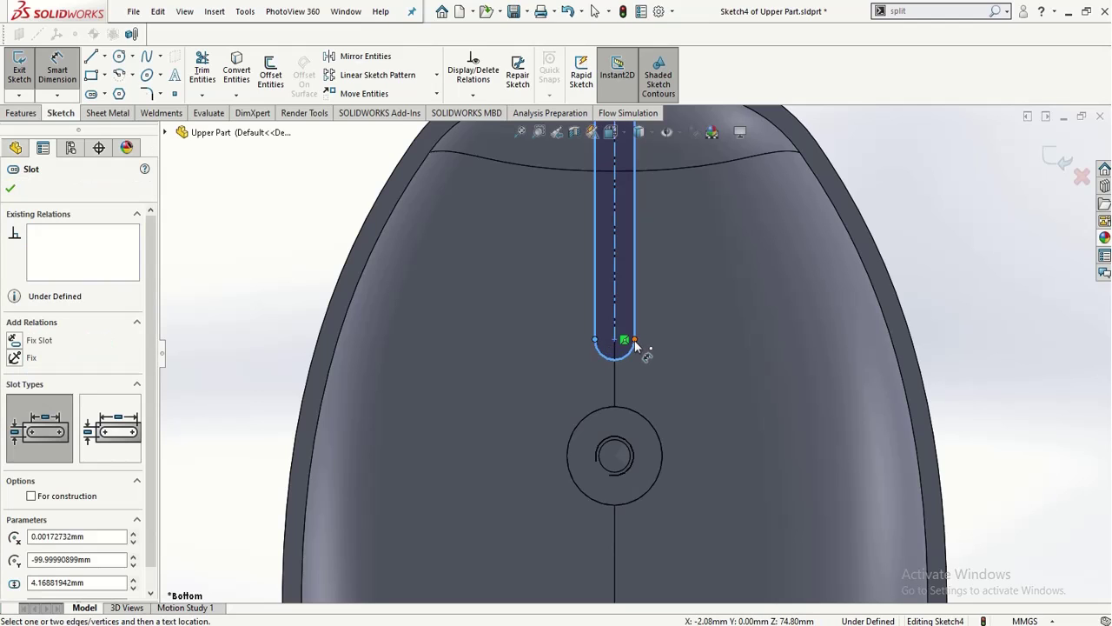
click(612, 391)
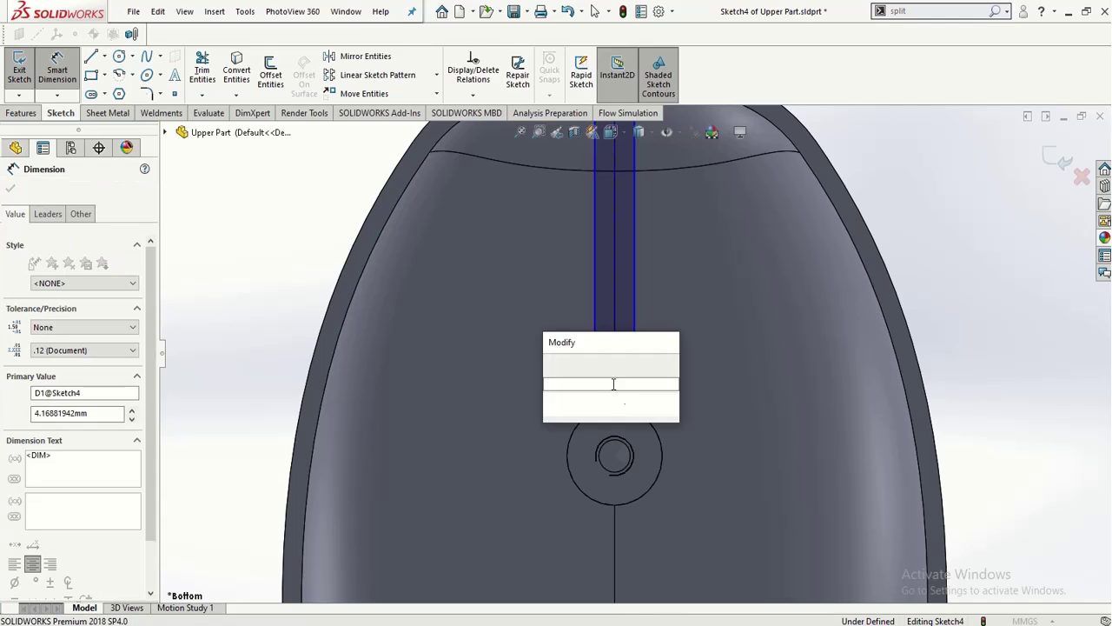
text(2)
key(Return)
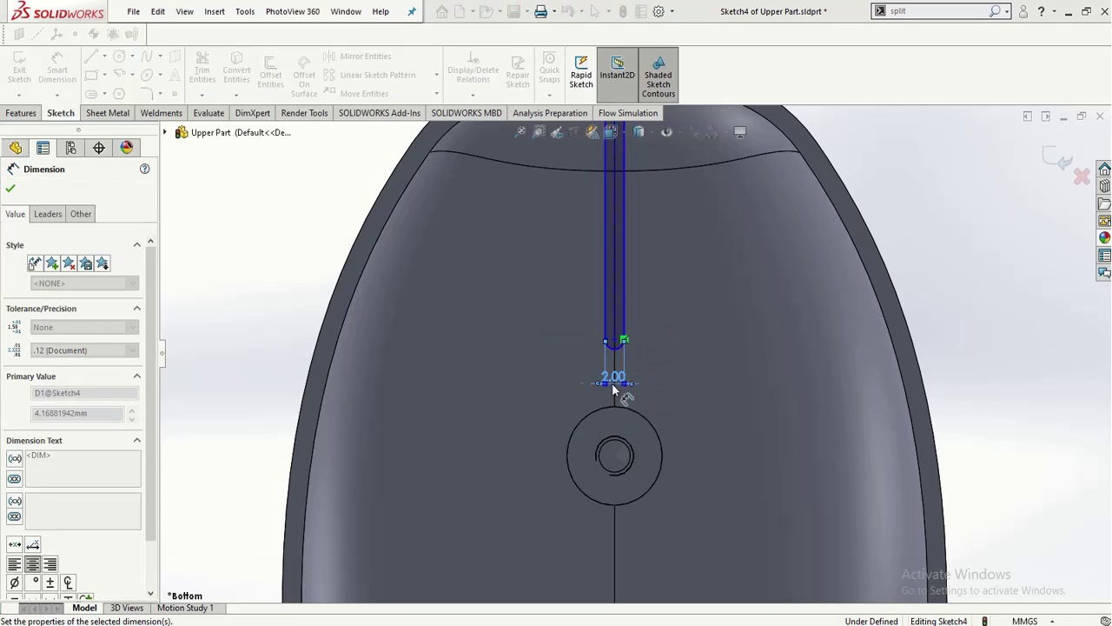
- Check the upper half finishing slide in PowerPoint against the slot sketch in SOLIDWORKS, examining its length and position
scroll(613, 391, down, 5)
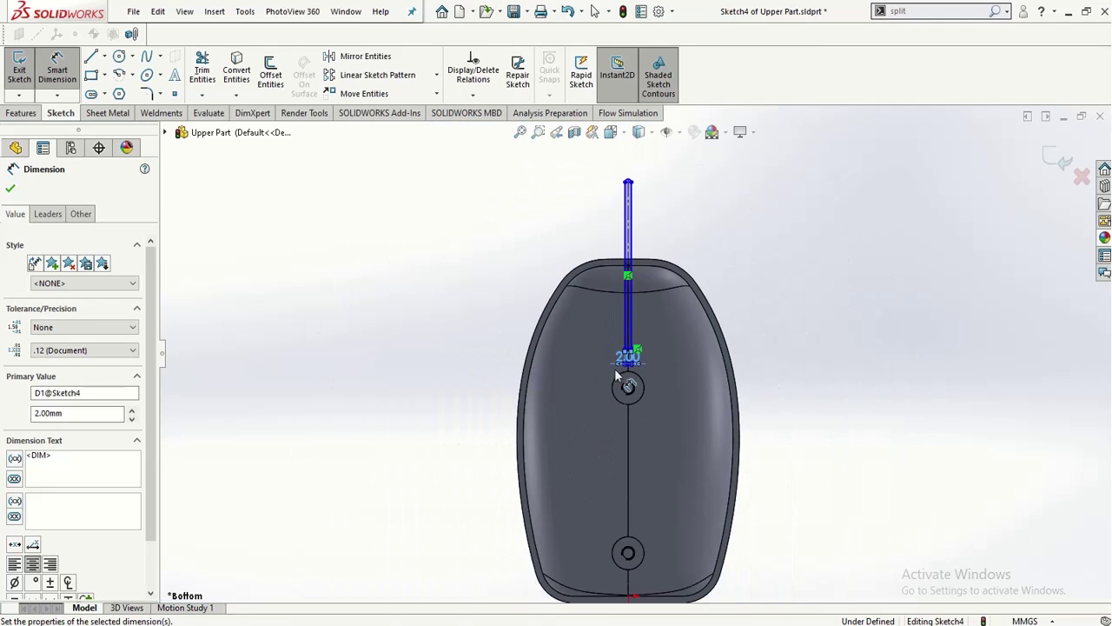
scroll(658, 243, up, 3)
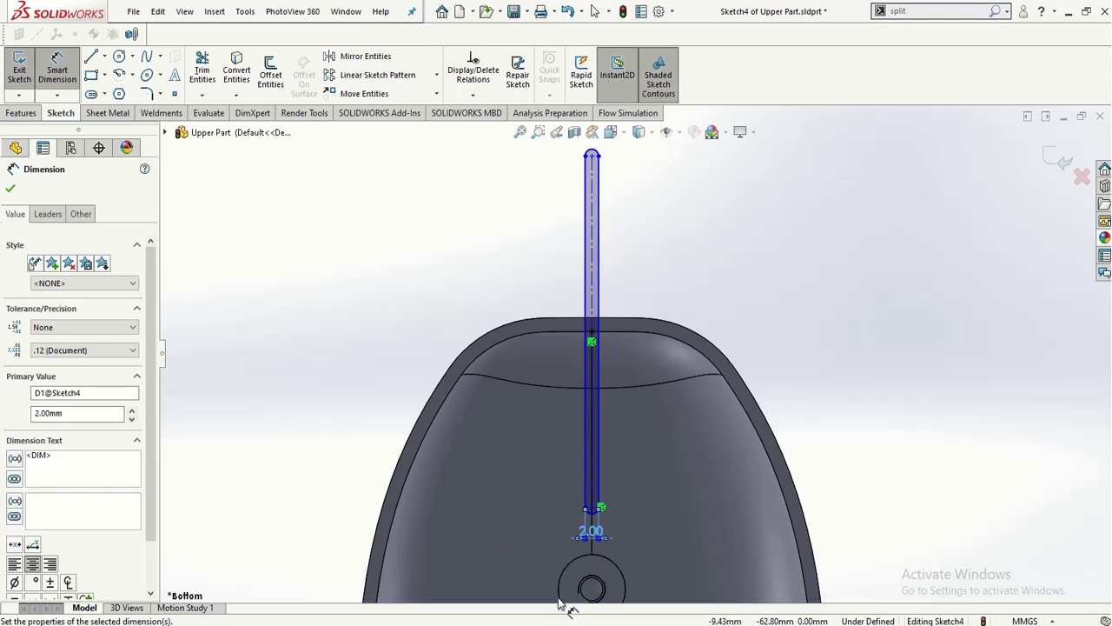
click(563, 625)
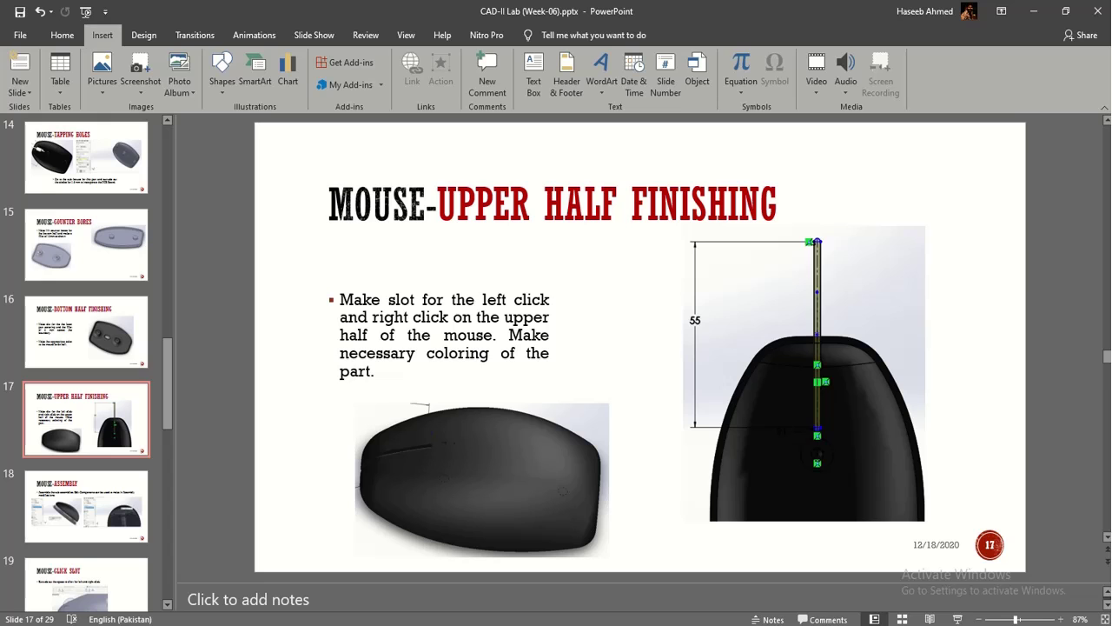
click(392, 625)
scroll(428, 482, up, 4)
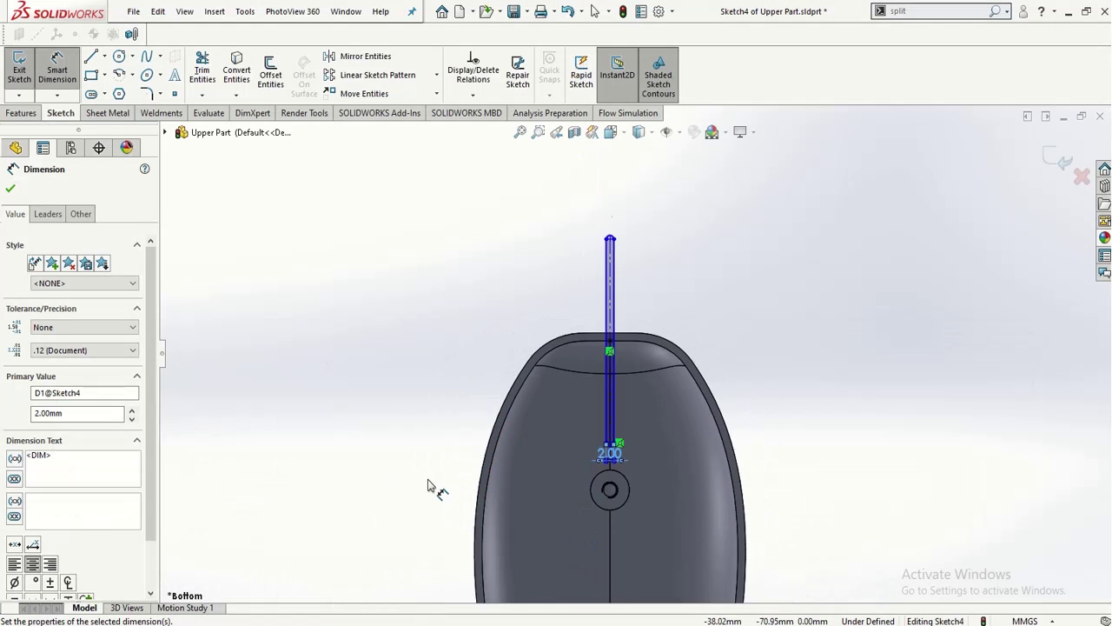
scroll(617, 468, down, 2)
scroll(626, 447, down, 3)
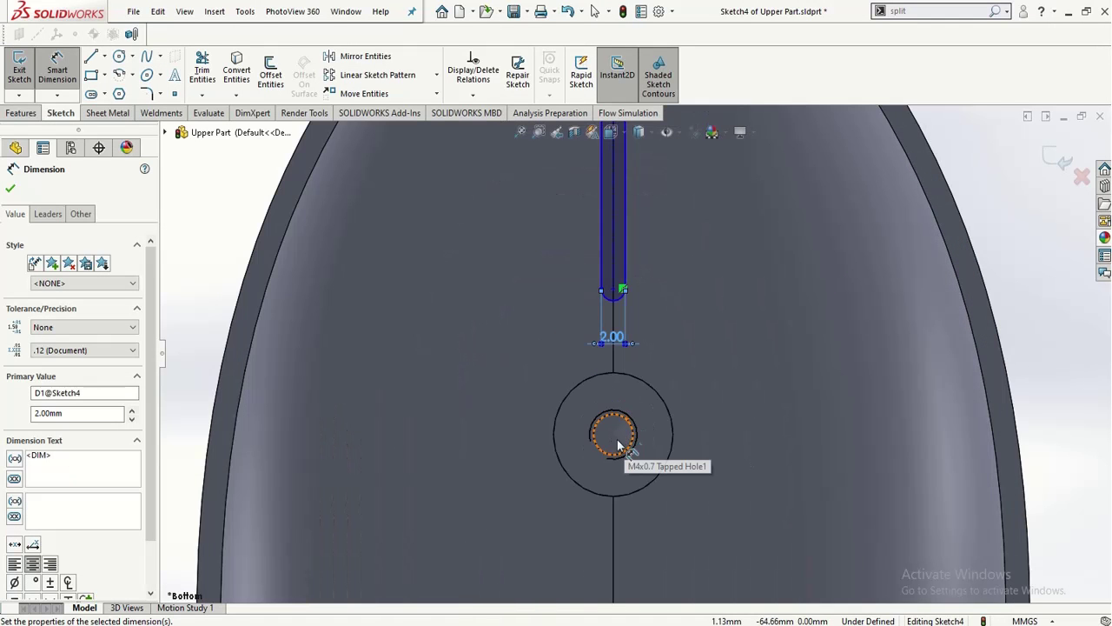
scroll(618, 453, up, 5)
scroll(618, 279, down, 3)
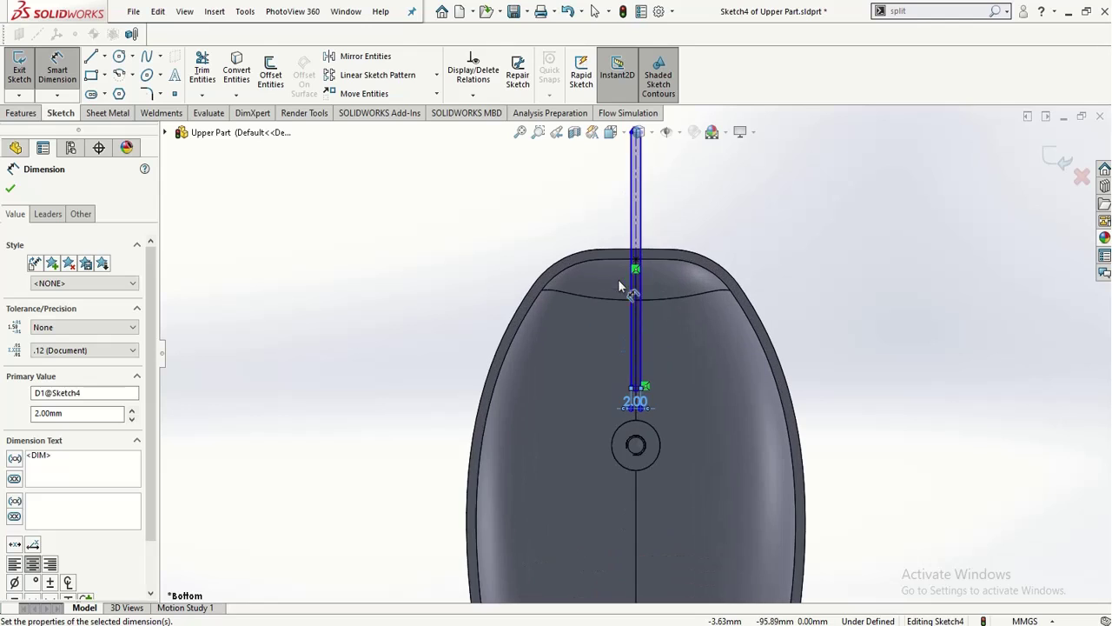
scroll(603, 204, up, 3)
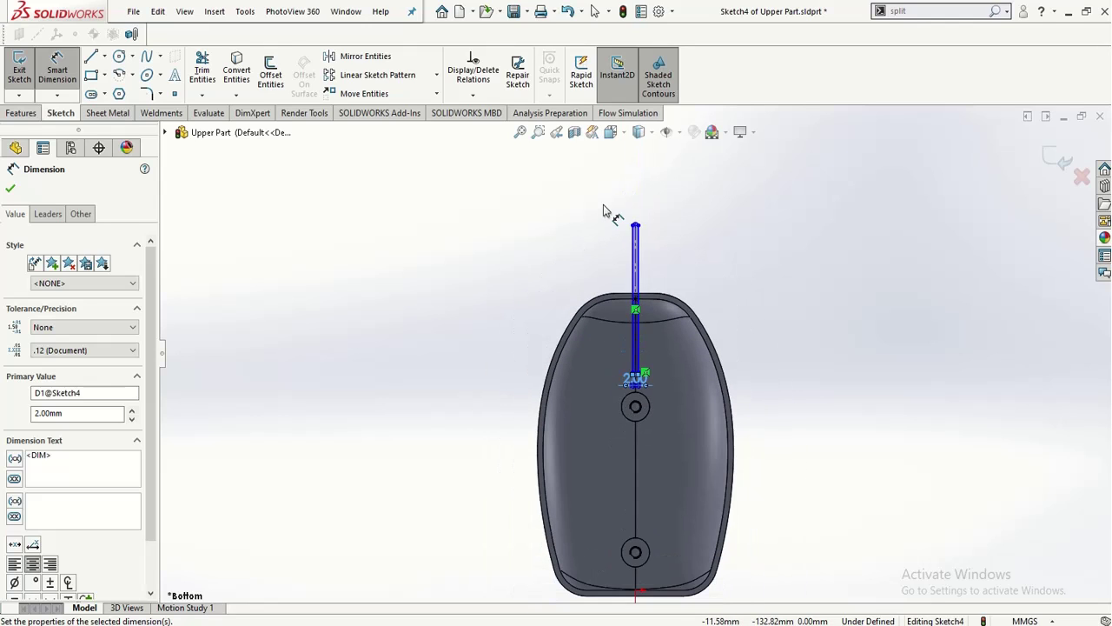
- Fully define the slot sketch by calculating relations and dimensions for all entities in the sketch
click(473, 94)
click(495, 147)
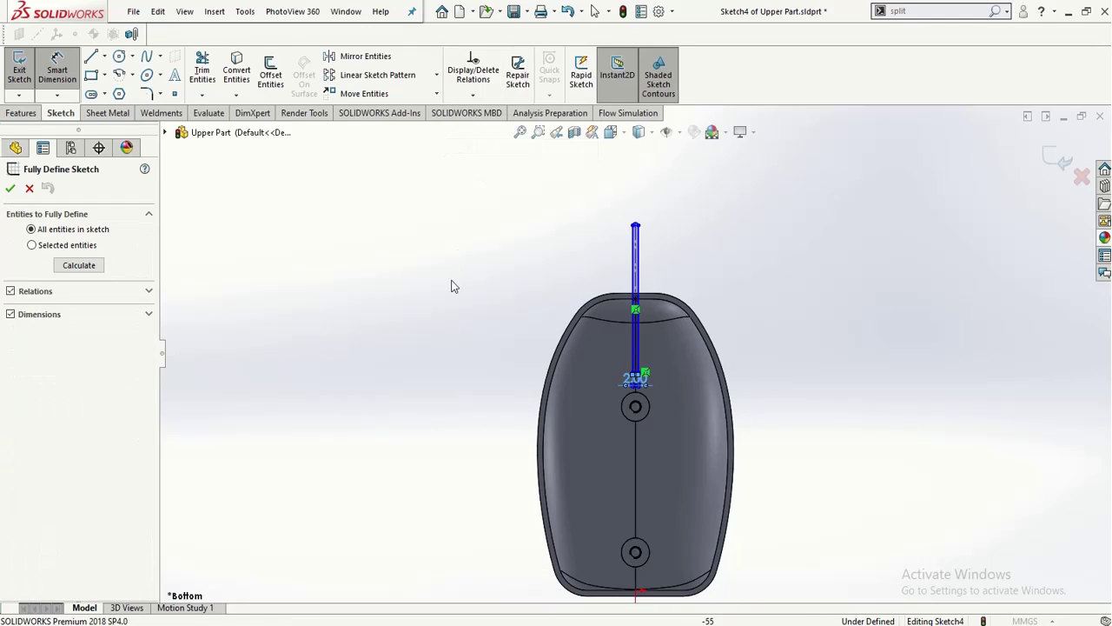
click(99, 270)
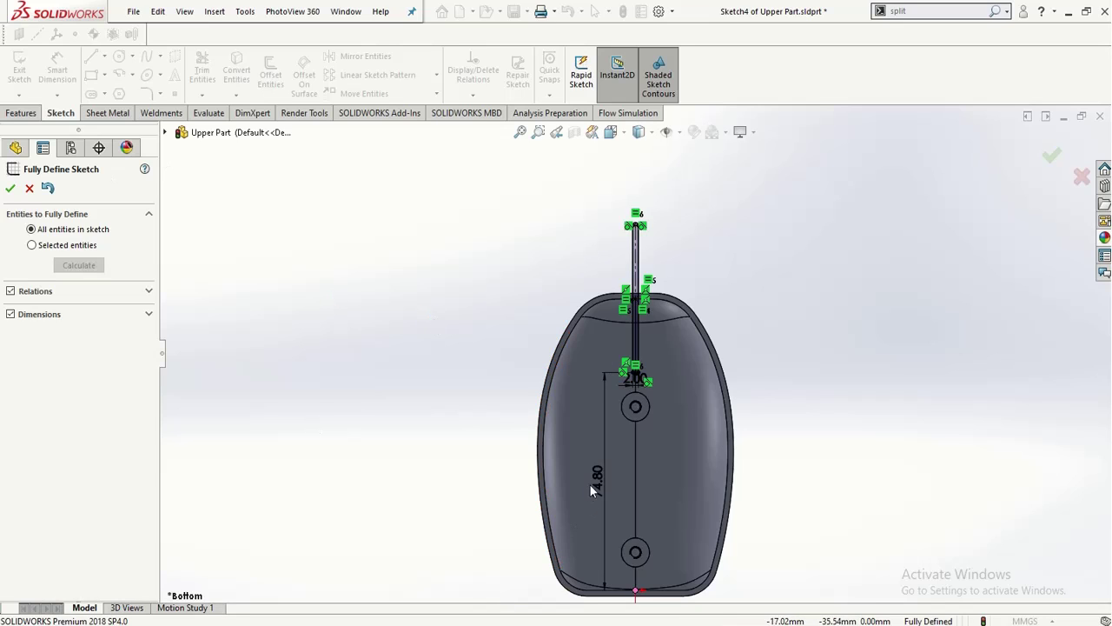
scroll(586, 480, down, 3)
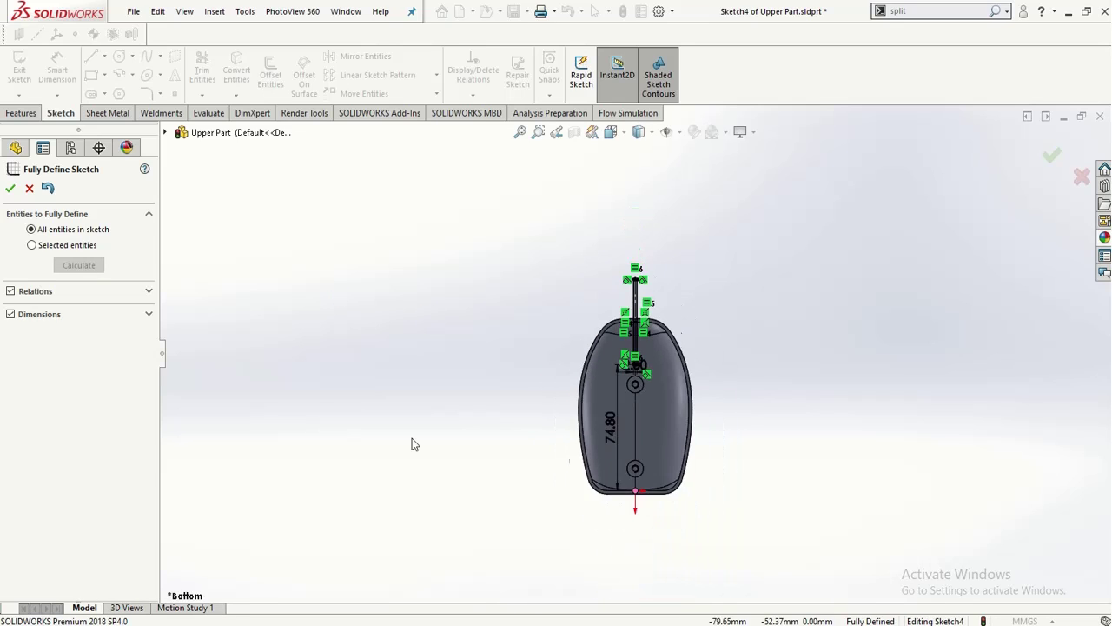
scroll(412, 438, up, 4)
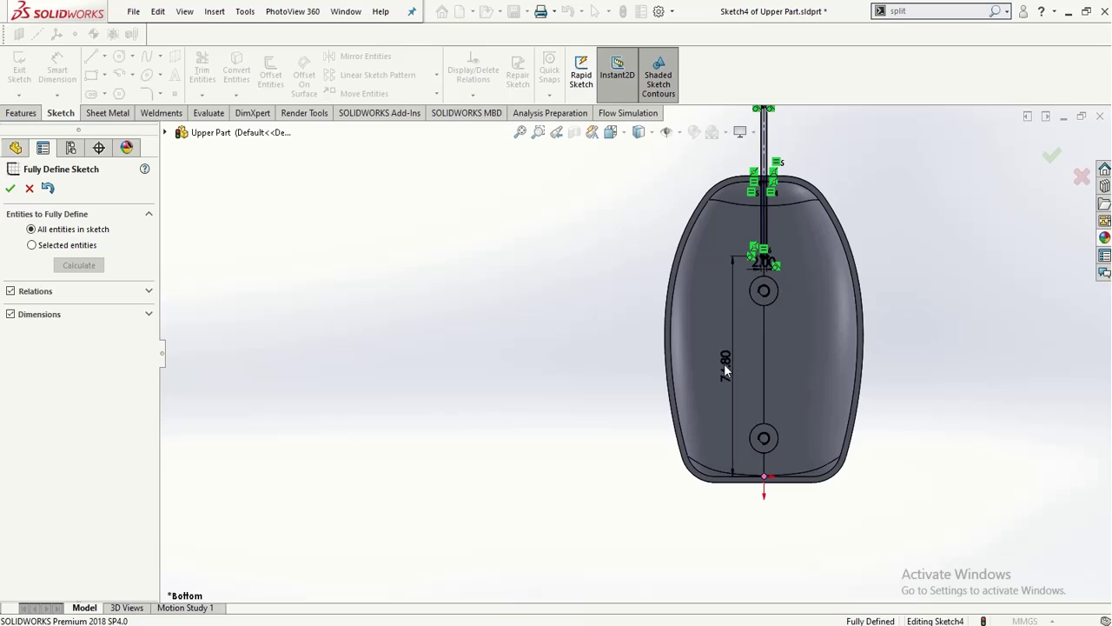
click(15, 189)
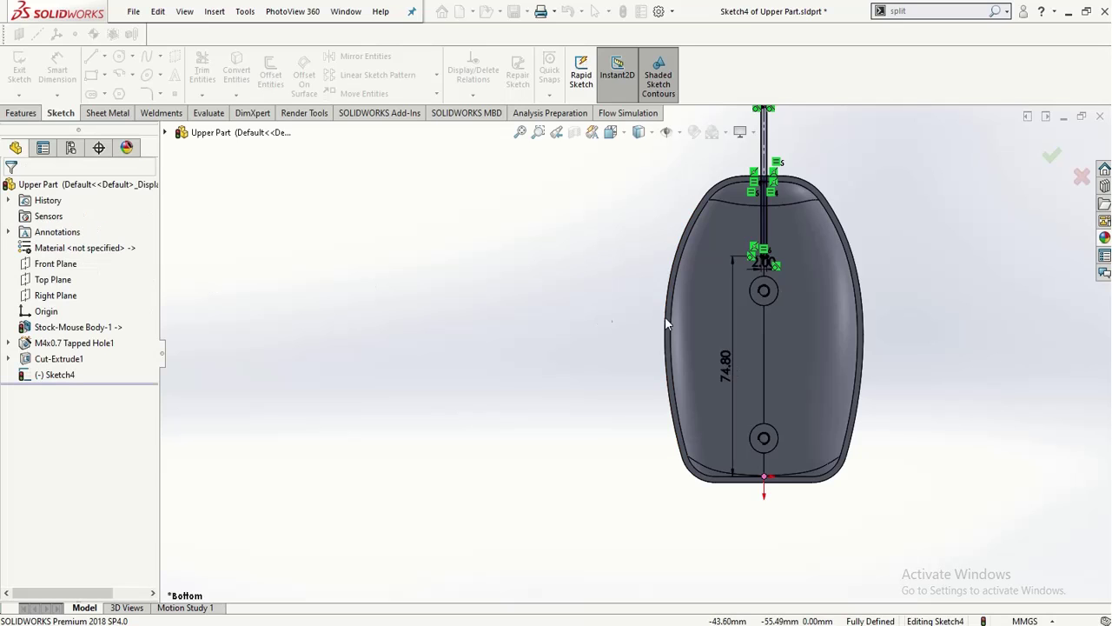
- Set the vertical distance from the origin to the slot's inner end to 75 mm and finish the sketch
double_click(727, 363)
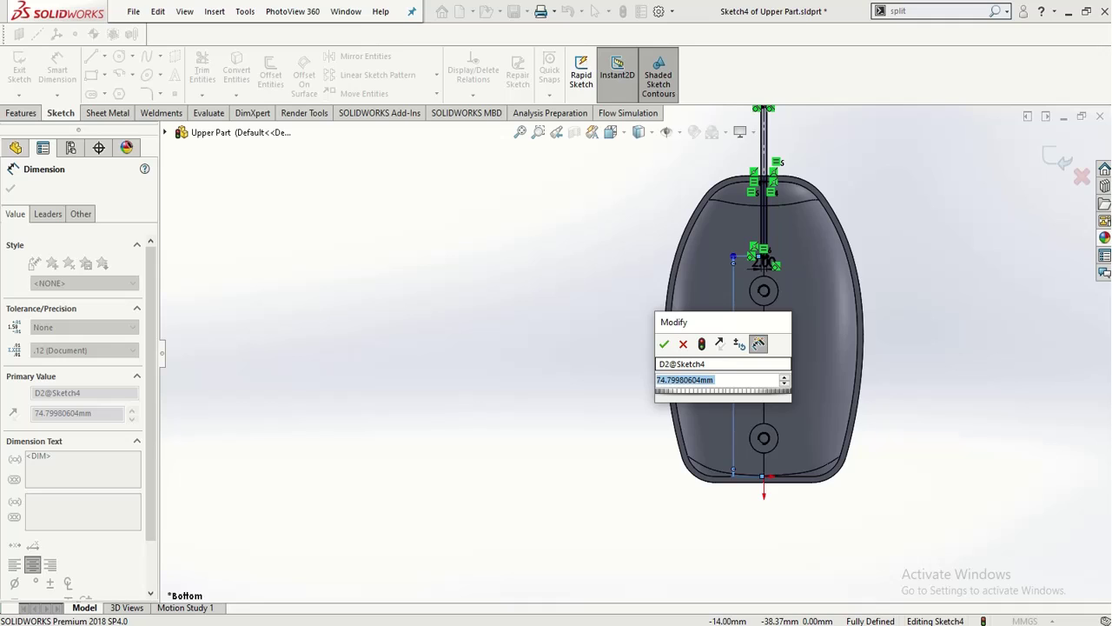
text(5)
key(BackSpace)
text(75)
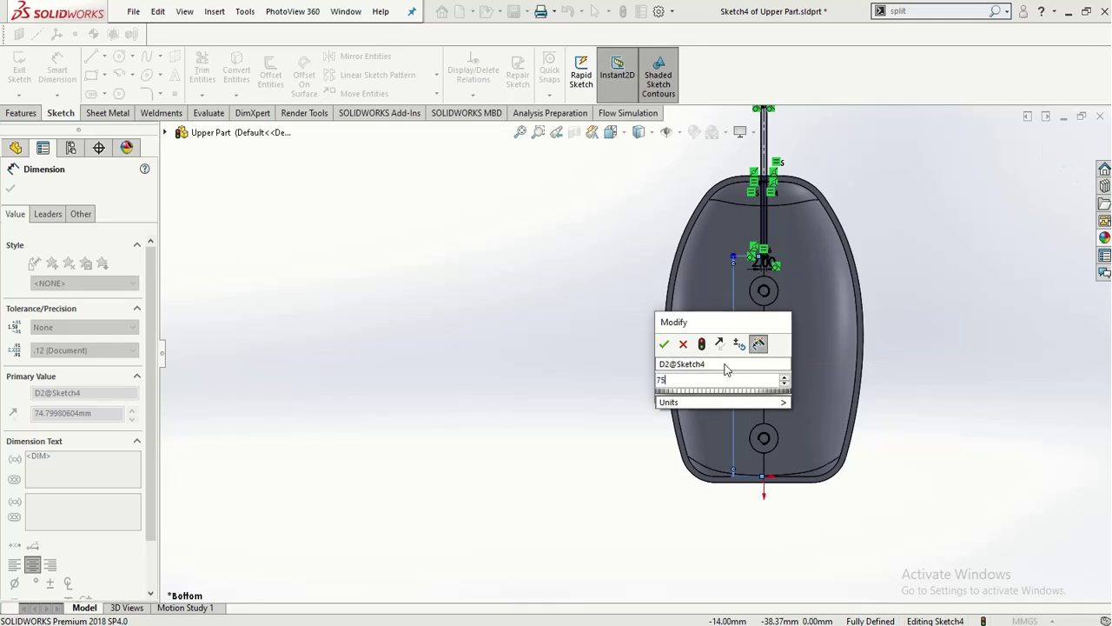
mouse_move(692, 408)
key(Return)
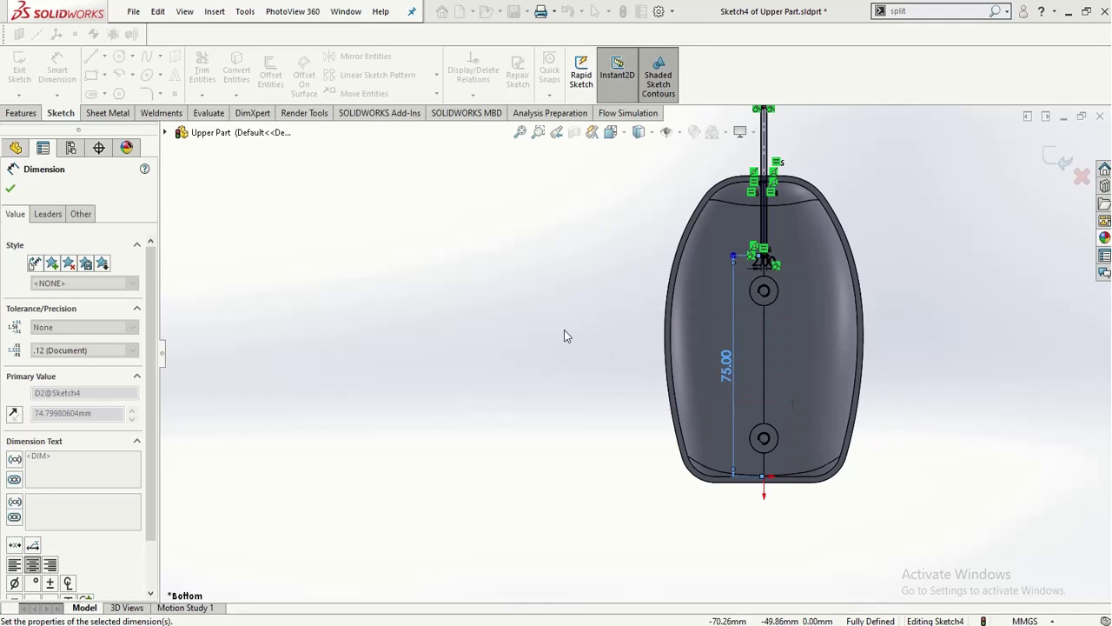
click(19, 69)
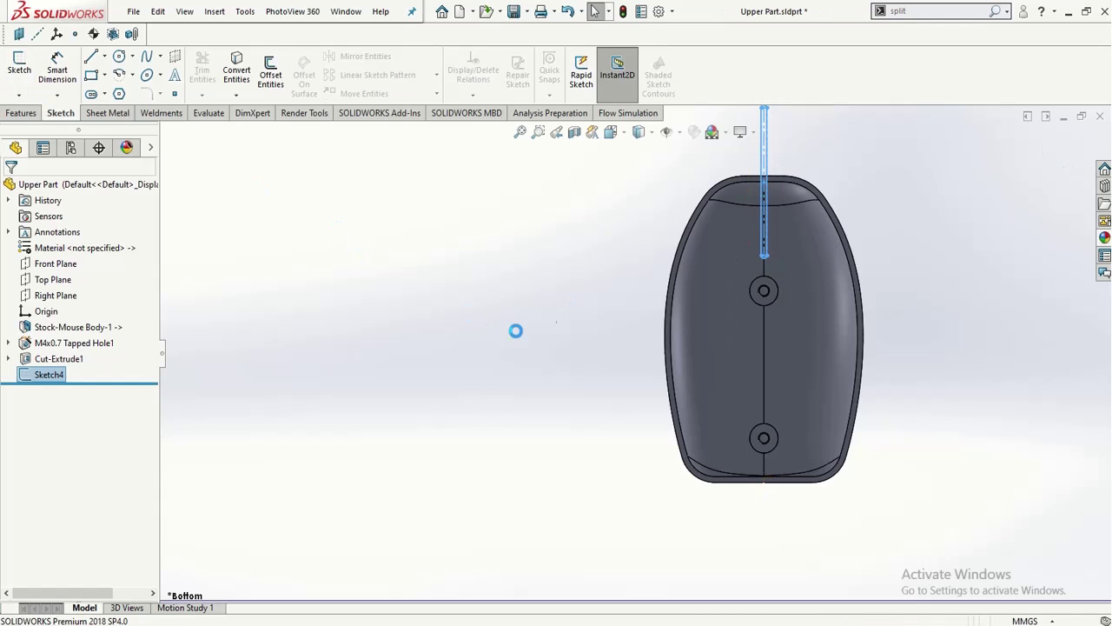
- Cut-extrude the slot sketch through the upper shell with the Through All - Both end condition
mouse_move(517, 330)
middle_down()
mouse_move(461, 457)
mouse_move(456, 573)
mouse_move(655, 420)
mouse_move(658, 502)
mouse_move(648, 504)
middle_up()
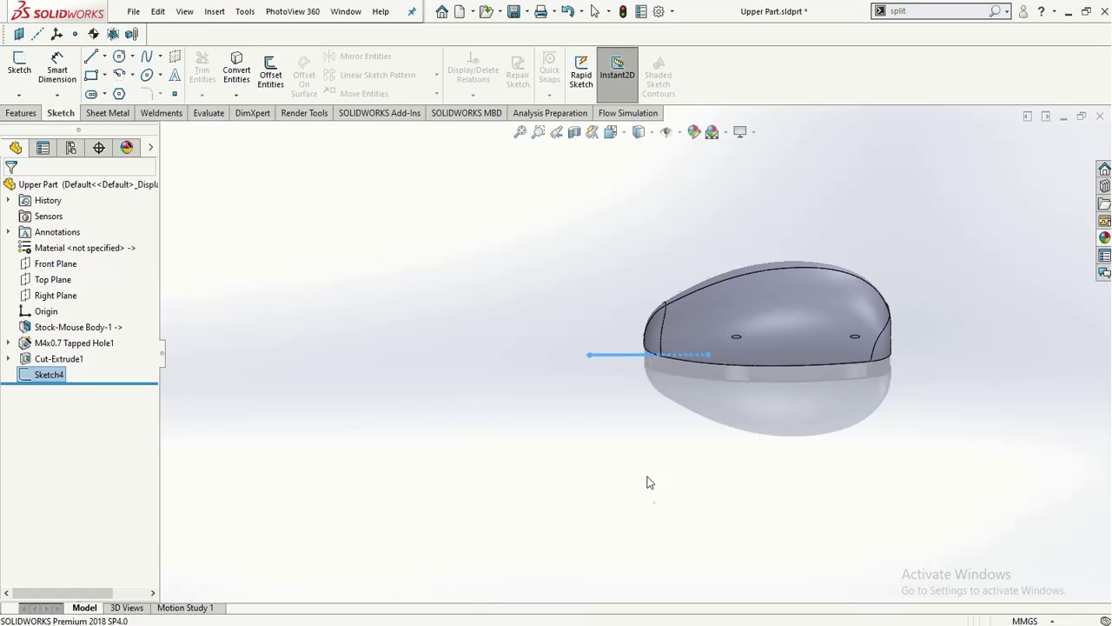
click(21, 113)
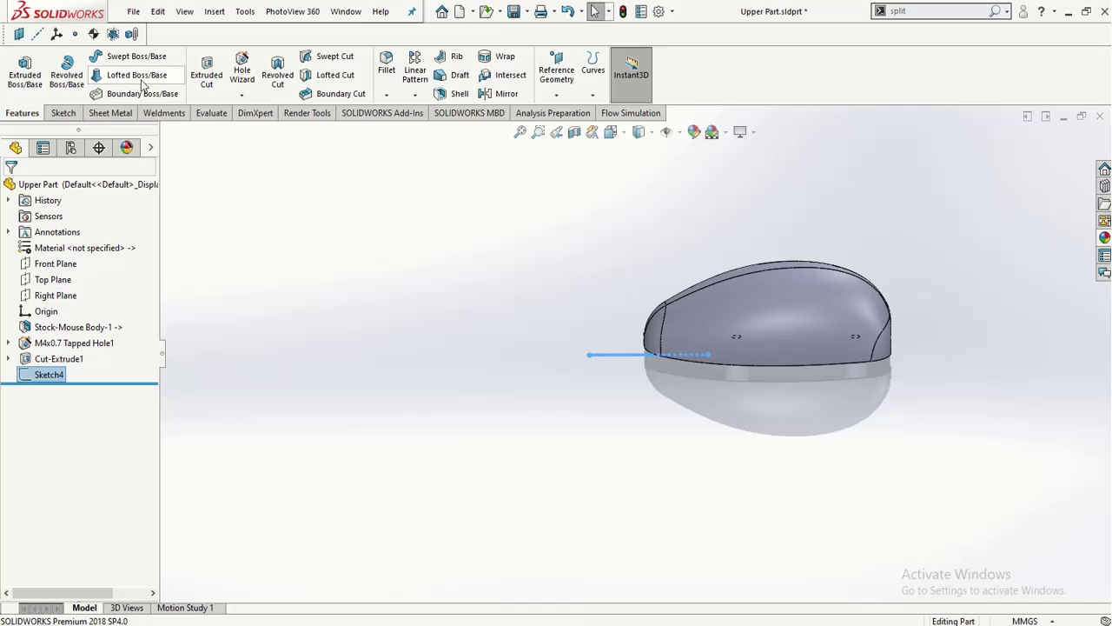
click(207, 71)
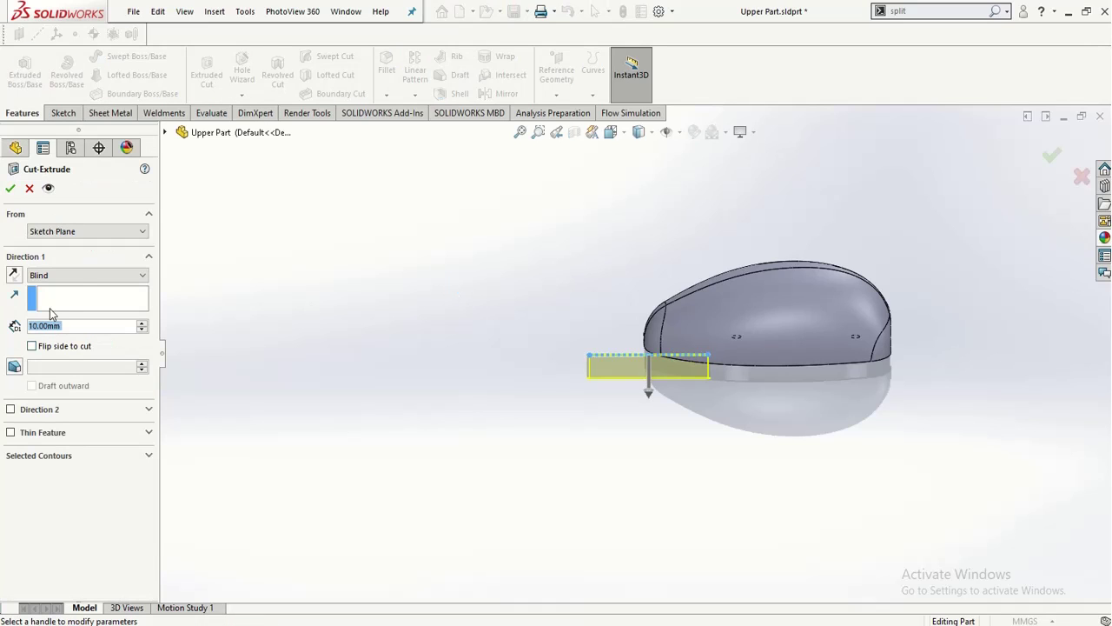
click(78, 274)
click(61, 310)
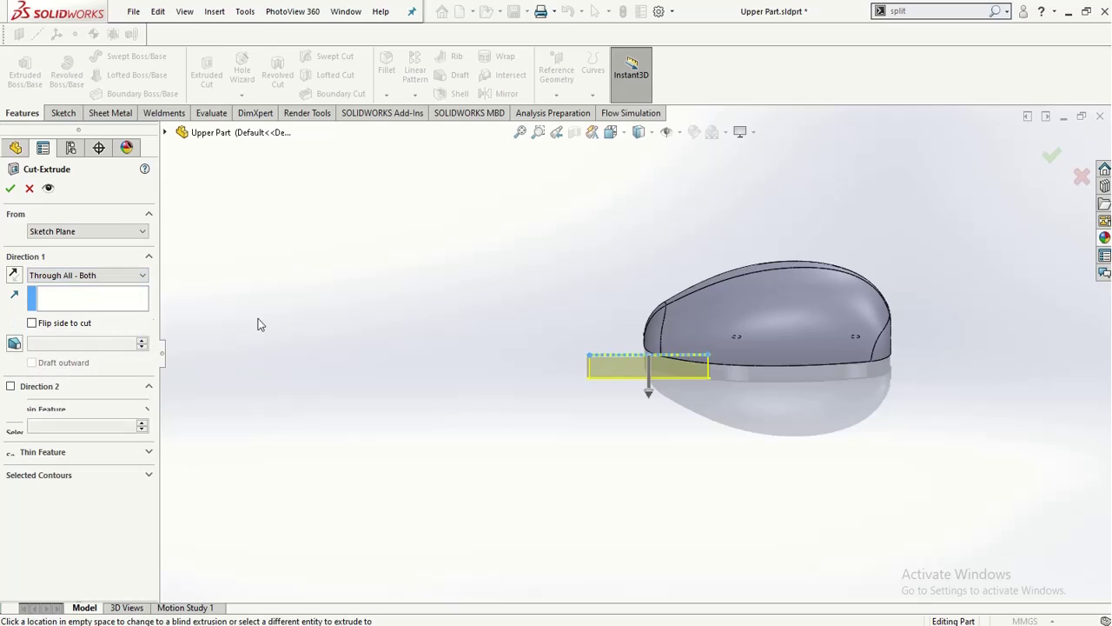
click(10, 188)
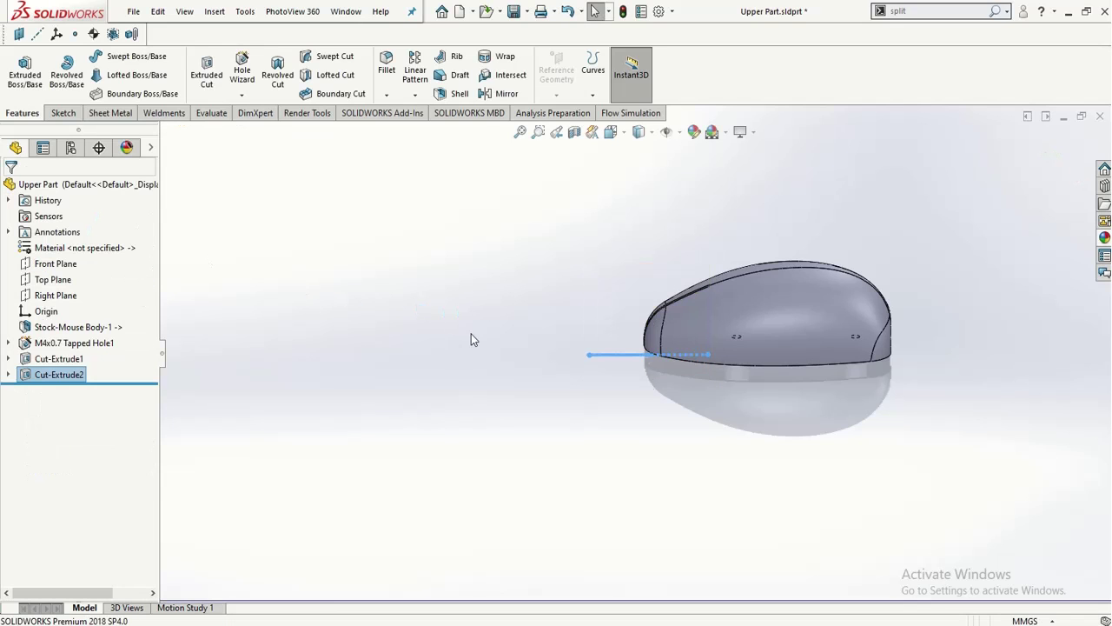
- Try to apply the black medium gloss plastic appearance to the whole upper part using a selection around the model
middle_drag(596, 377, 670, 448)
drag(956, 515, 419, 149)
click(1105, 239)
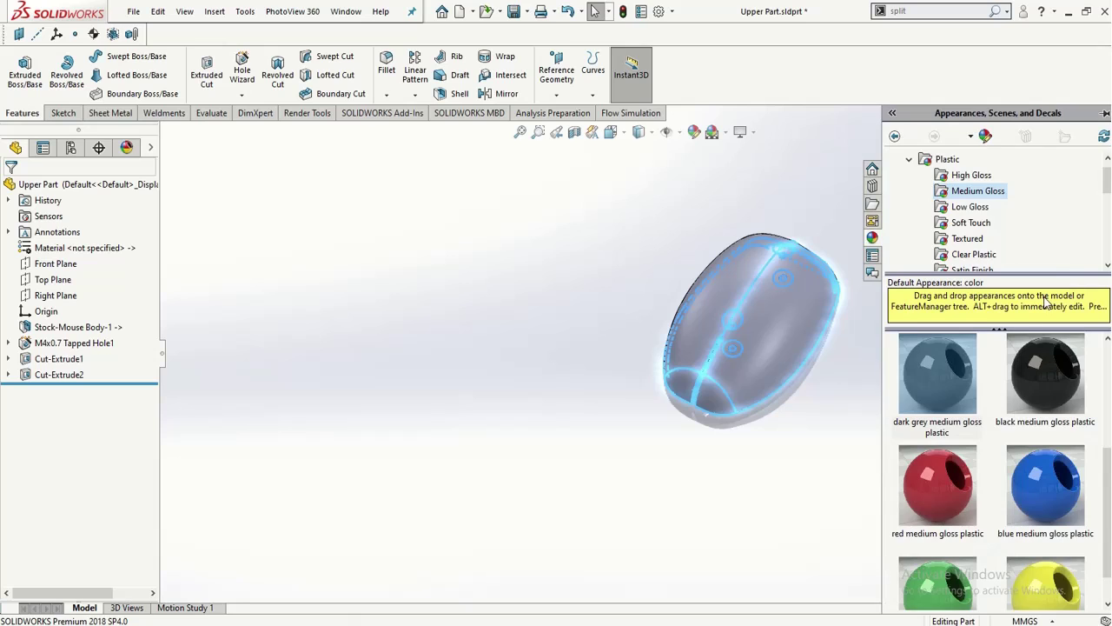
click(1053, 389)
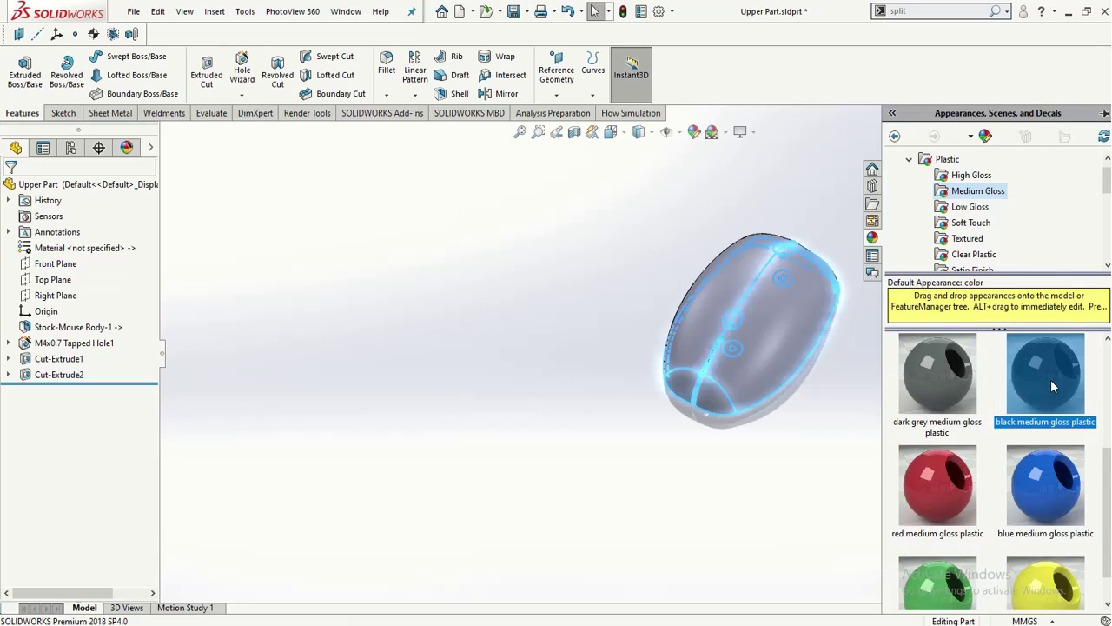
drag(1034, 365, 752, 309)
click(737, 363)
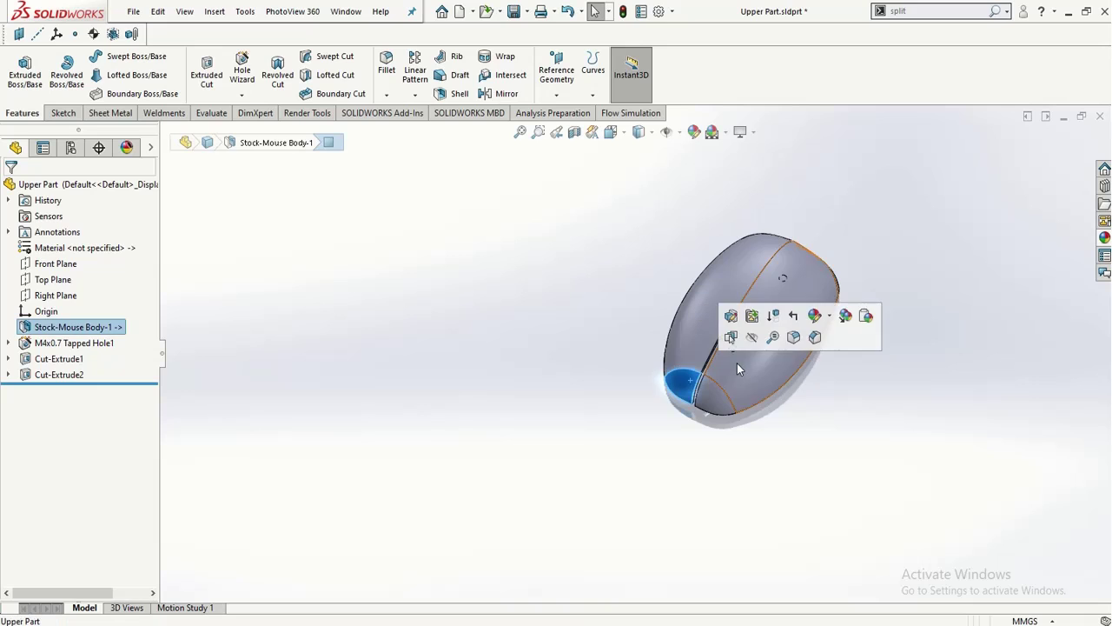
click(604, 368)
middle_drag(603, 367, 669, 417)
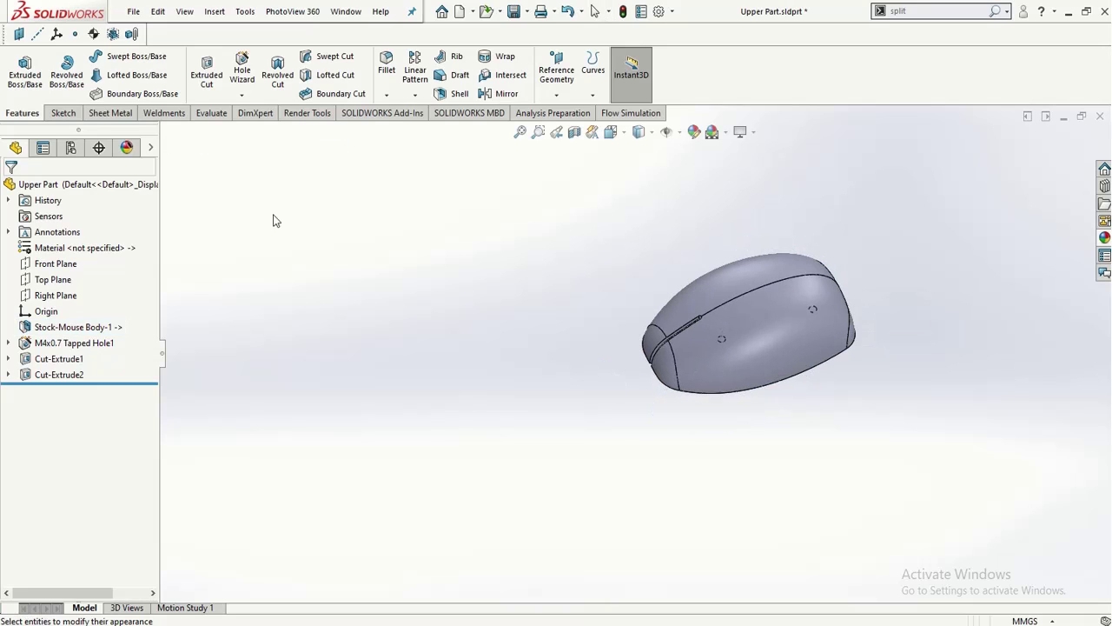
- Inspect the part's assigned appearances with the sort order set to Alphabetical, and return to the feature tree
click(127, 147)
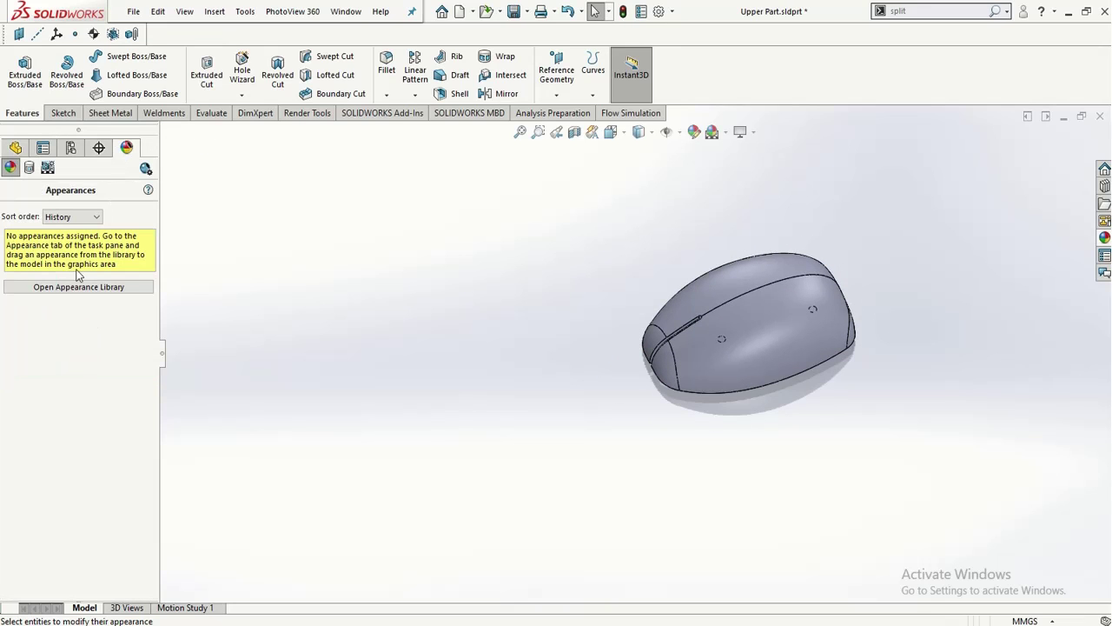
click(70, 218)
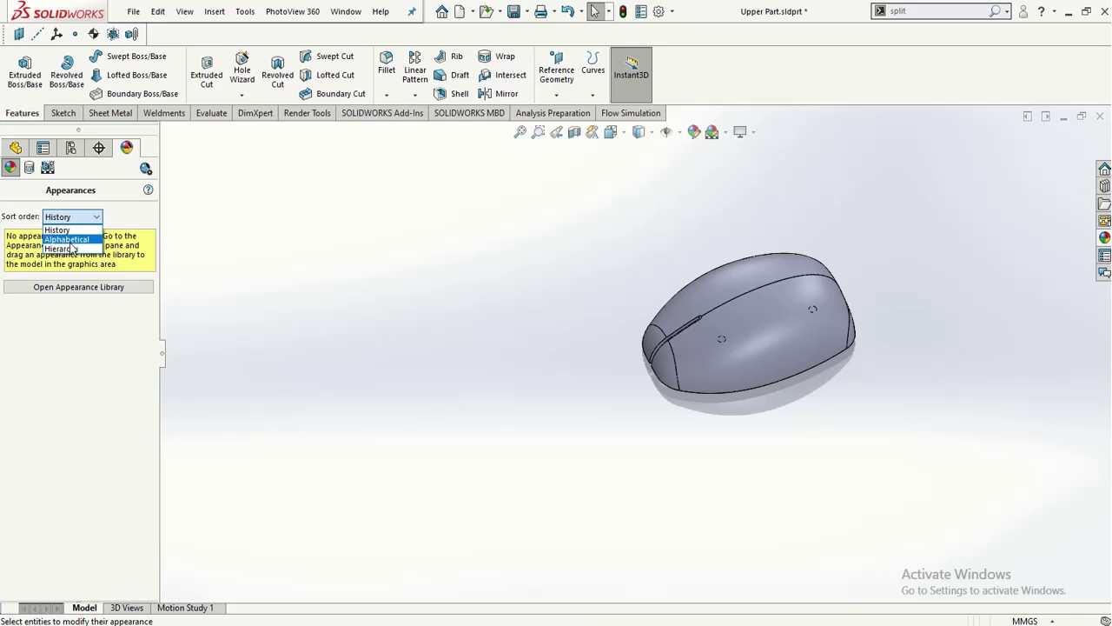
click(70, 239)
click(16, 150)
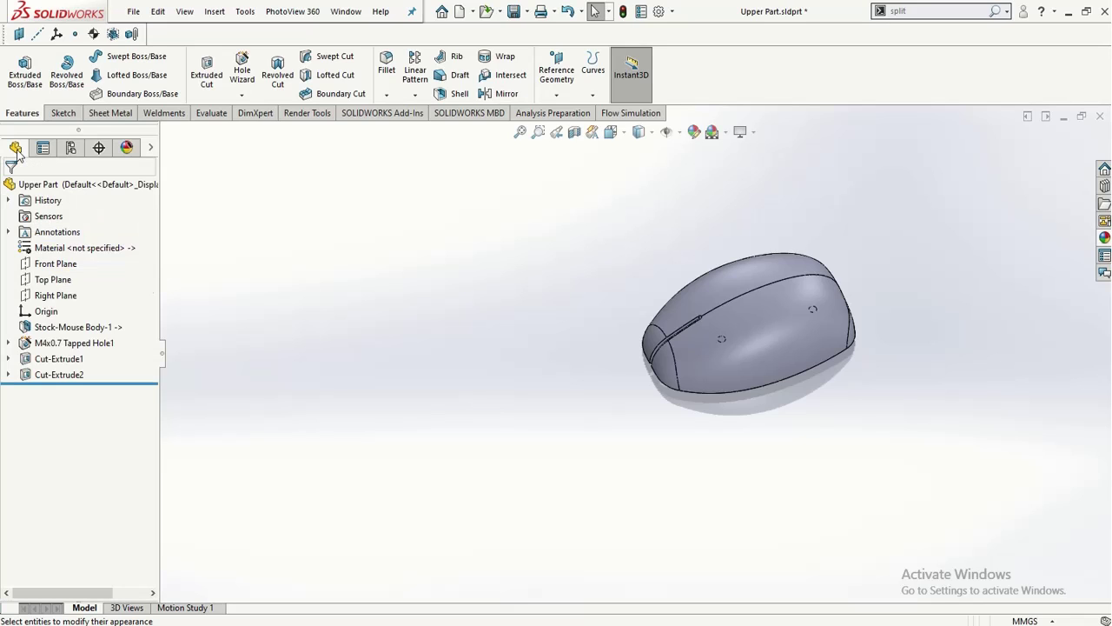
- Apply the black medium gloss plastic appearance to the Stock-Mouse Body-1 feature
click(74, 327)
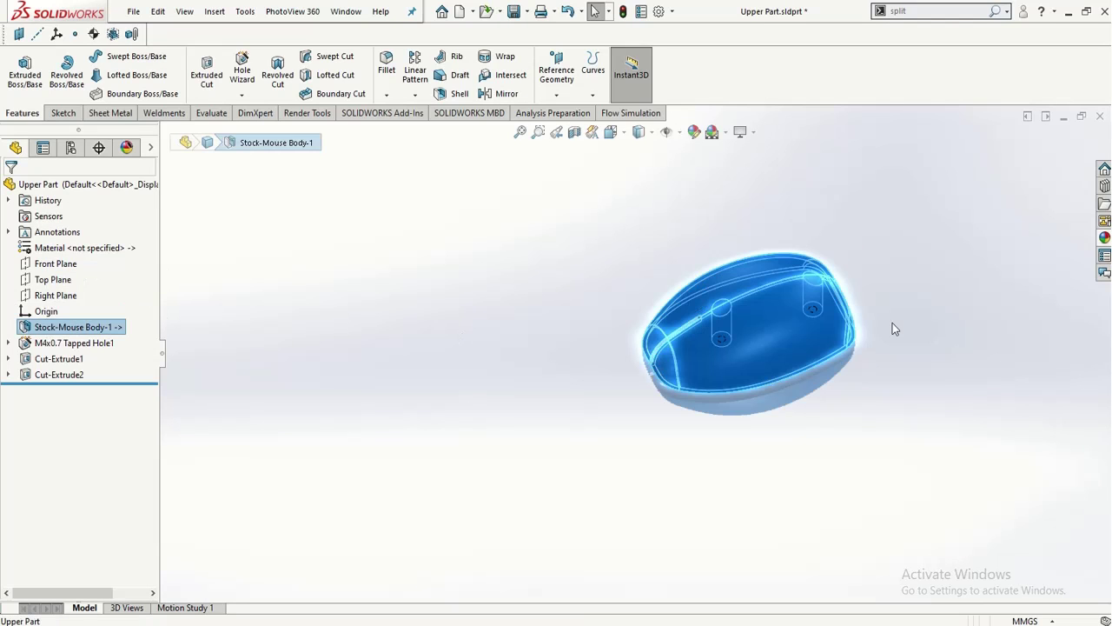
click(1105, 238)
double_click(1036, 365)
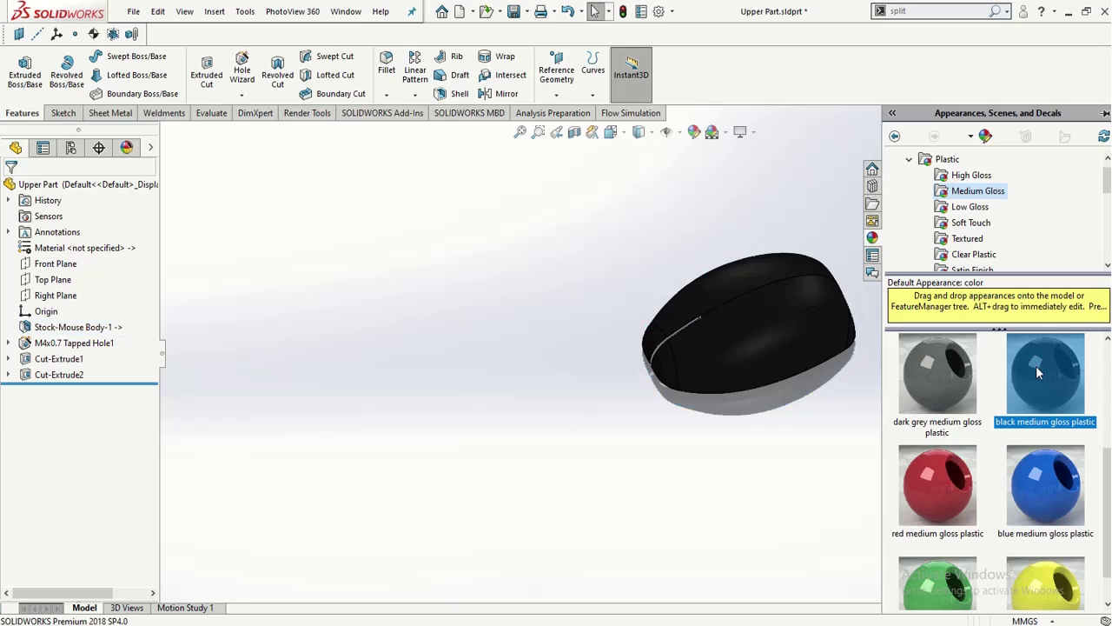
- Apply the black medium gloss plastic appearance to the Stock-Mouse Body-1, M4x0.7 Tapped Hole1, Cut-Extrude1 and Cut-Extrude2 features together
middle_drag(599, 368, 640, 194)
click(74, 342)
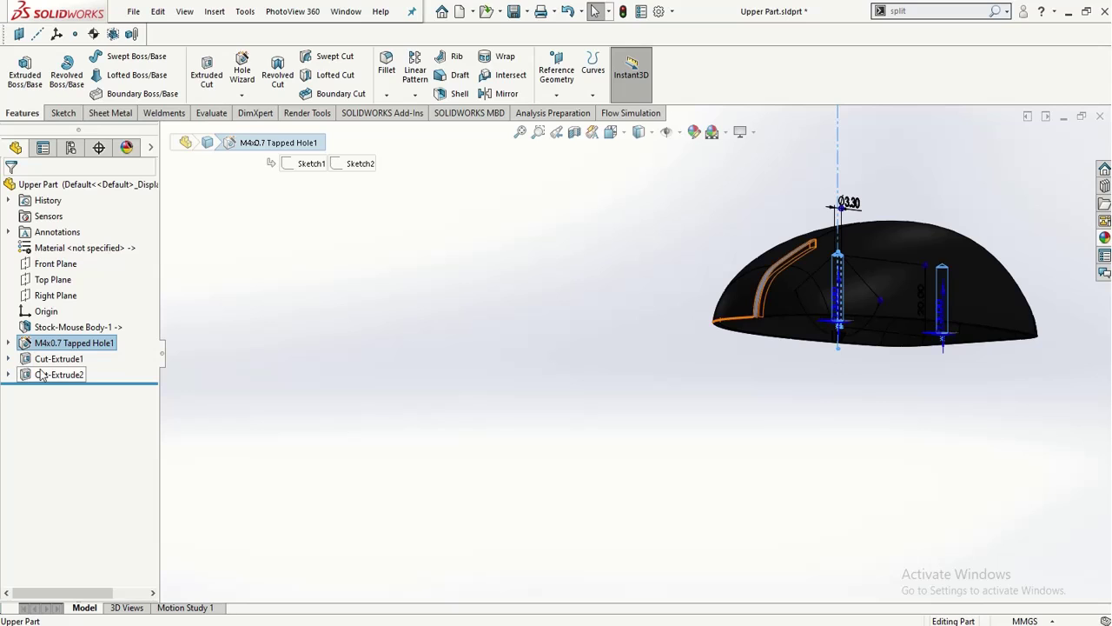
click(30, 374)
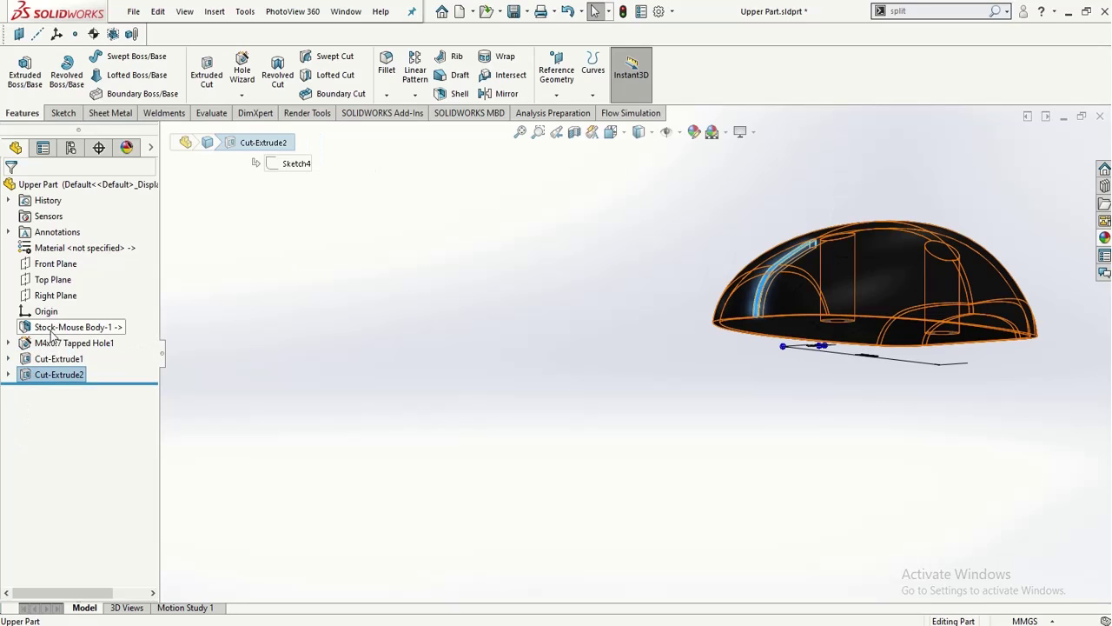
shift+click(74, 326)
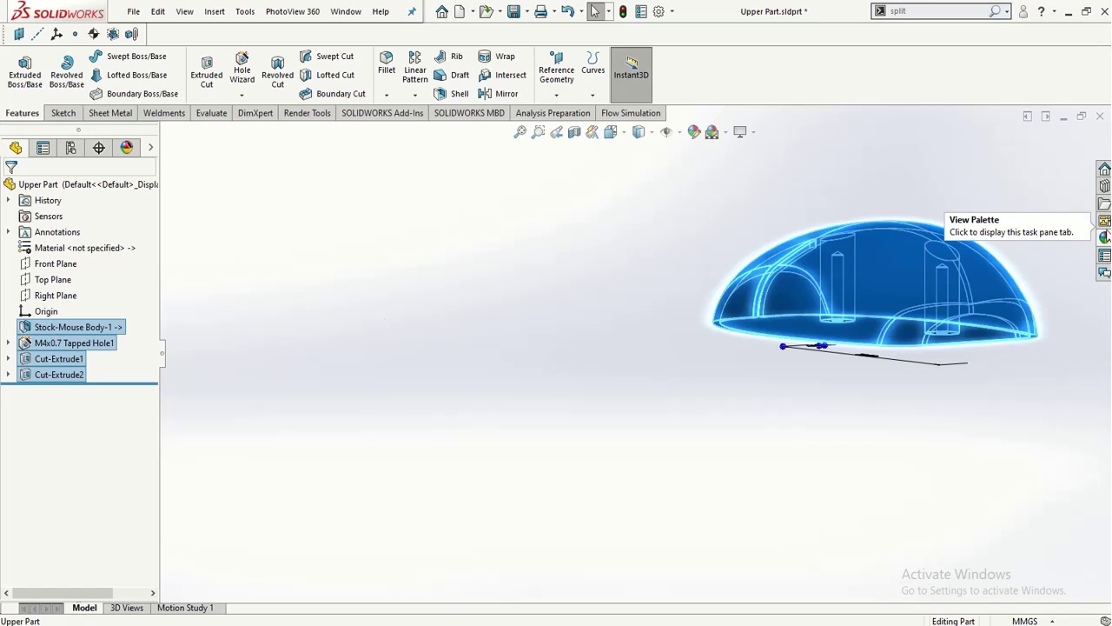
click(1104, 237)
click(1030, 358)
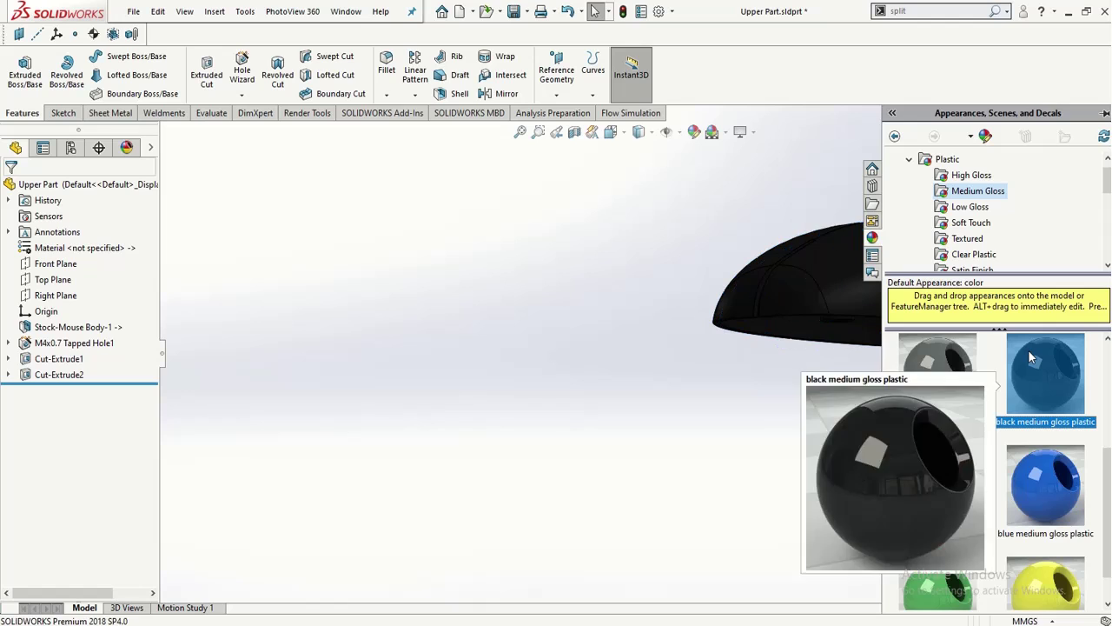
middle_drag(781, 412, 561, 439)
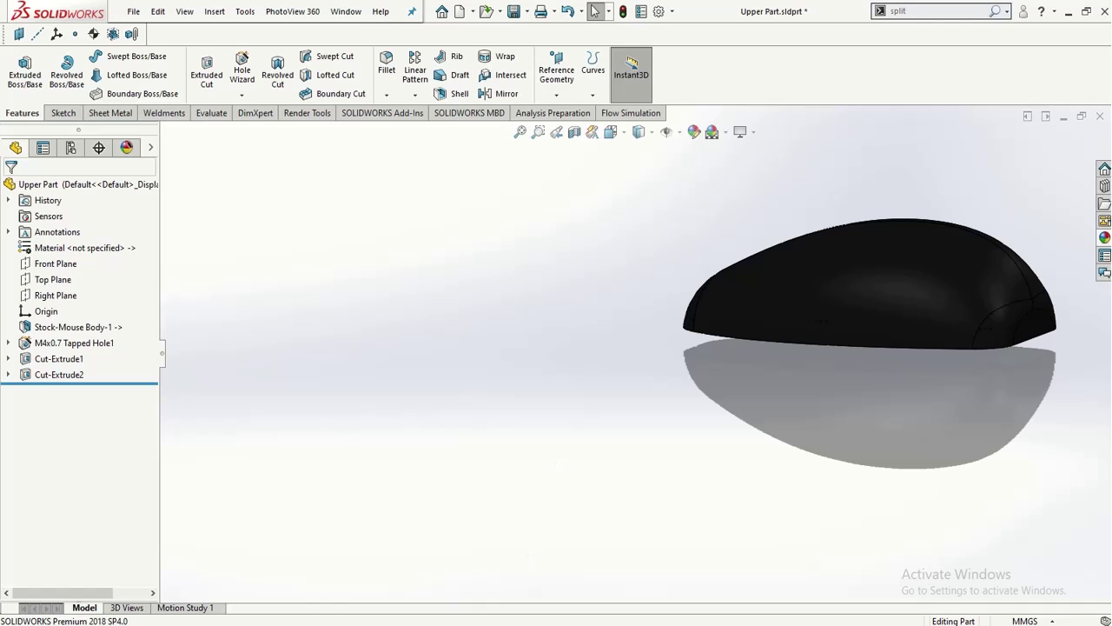
- Switch to the PowerPoint lab slides, view the Mouse-Assembly instructions, and return to SOLIDWORKS
key(alt+Tab)
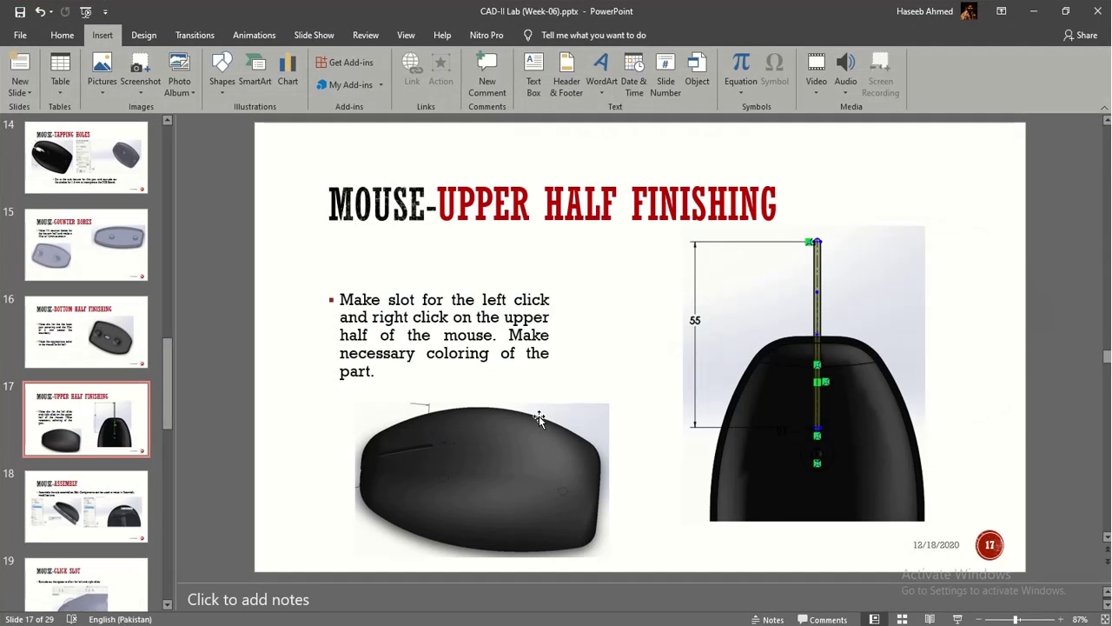
scroll(539, 416, down, 1)
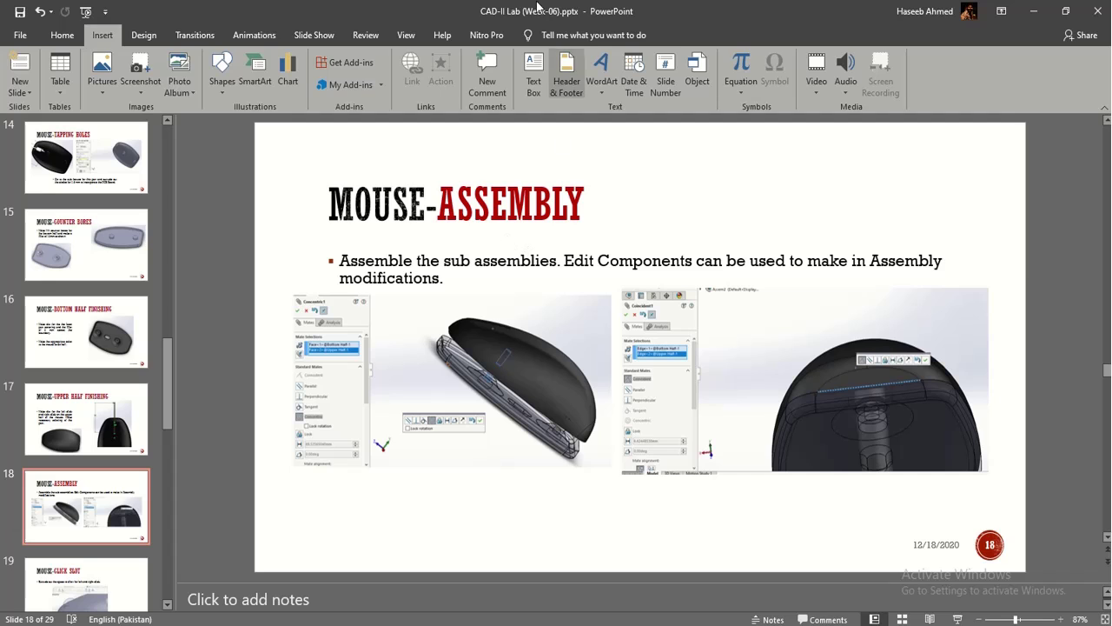
click(506, 28)
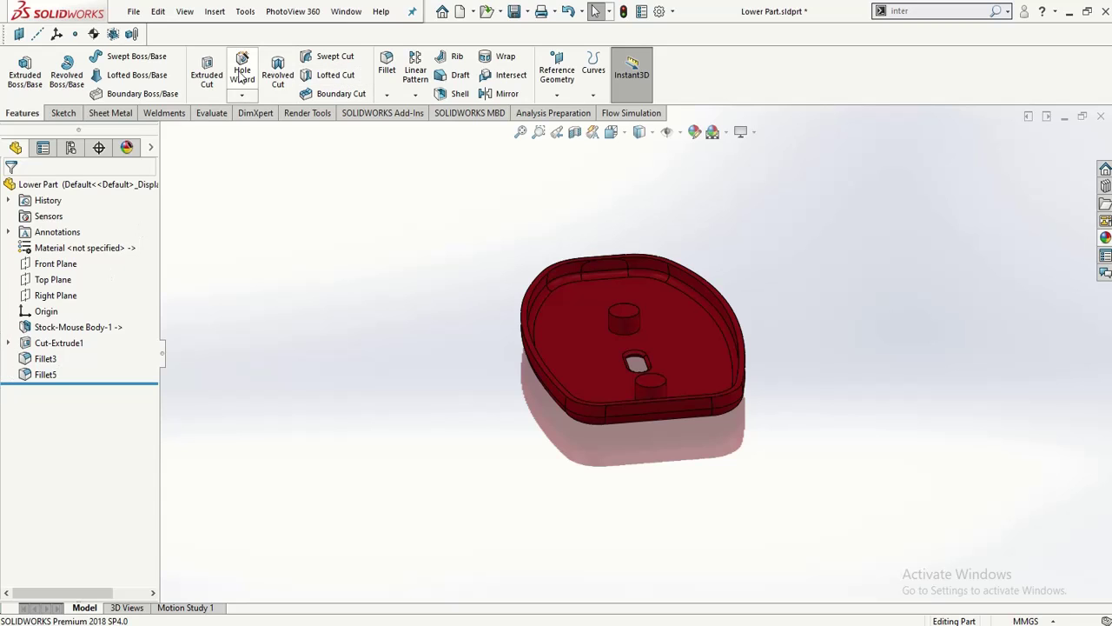
- Start a Hole Wizard counterbore in the Lower Part using the Pan Cross Head - ANSI B18.6.7M type
click(241, 72)
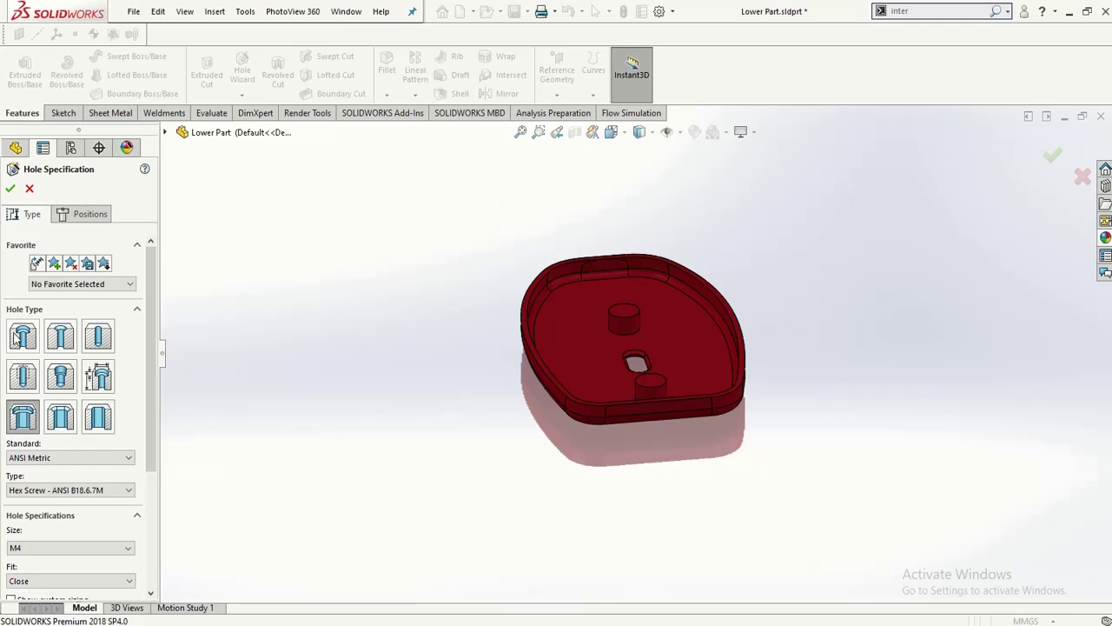
click(23, 337)
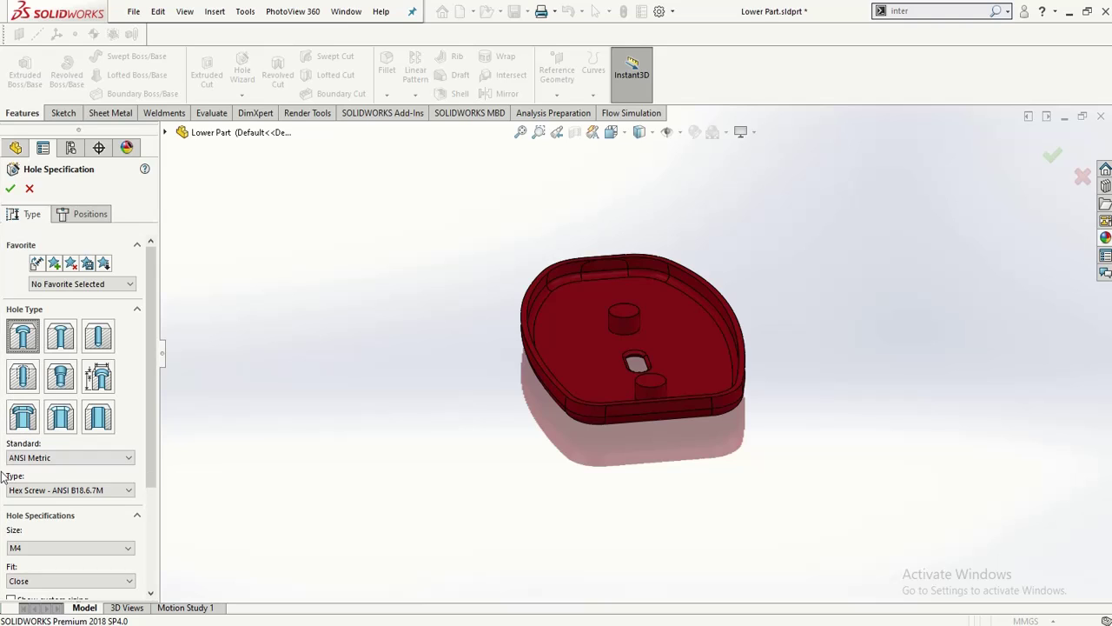
click(70, 491)
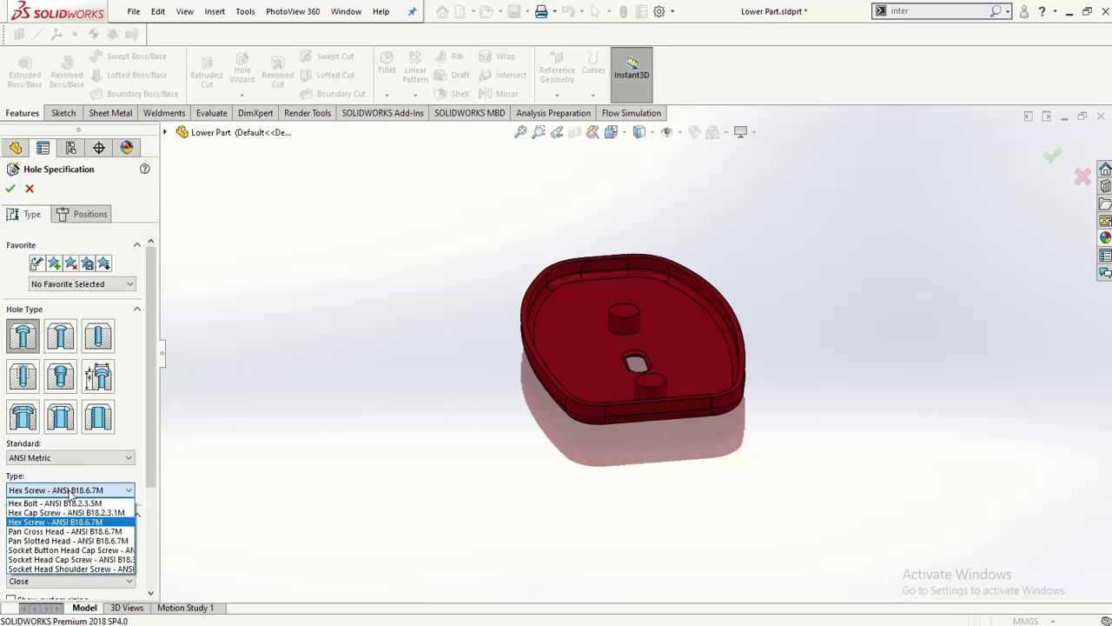
click(68, 535)
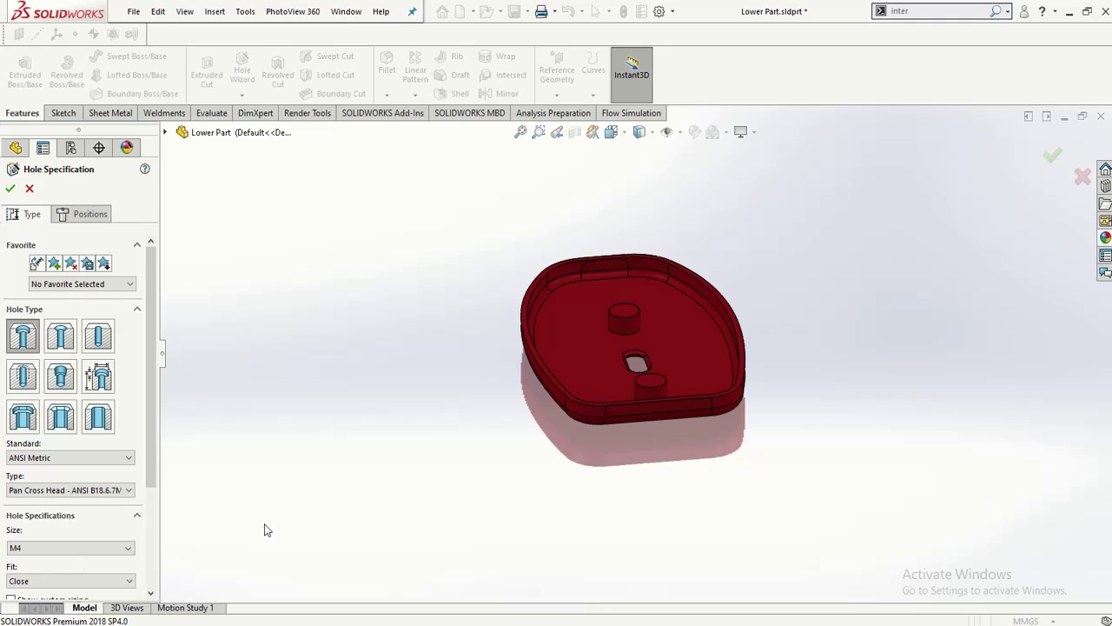
- Place two counterbore hole positions on the lower part's underside, one at each end of the central slot
middle_drag(413, 466, 606, 274)
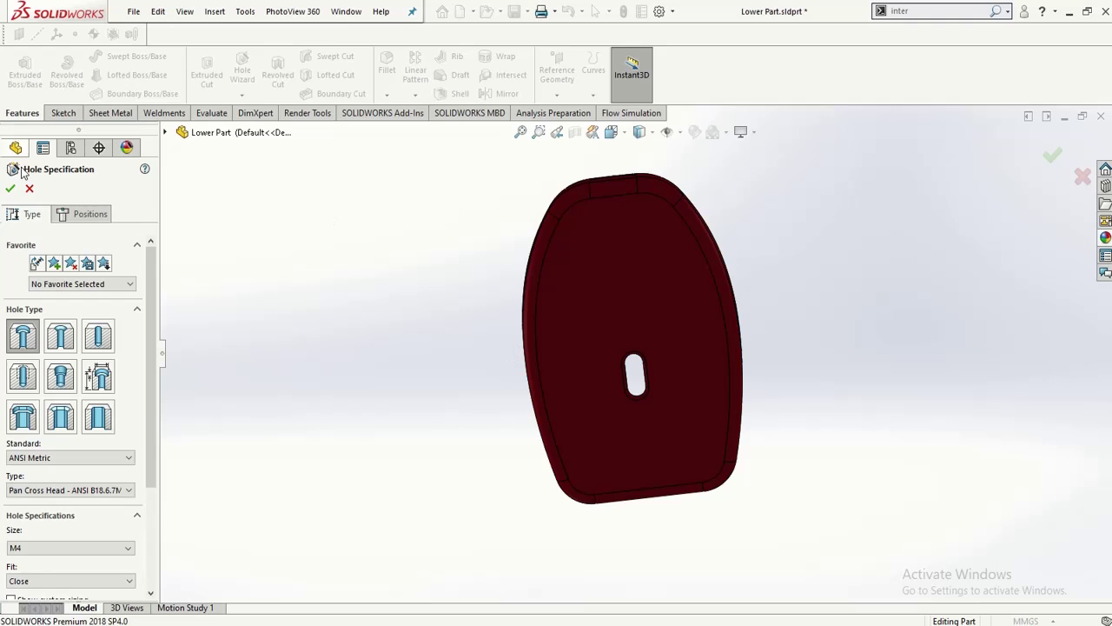
click(71, 215)
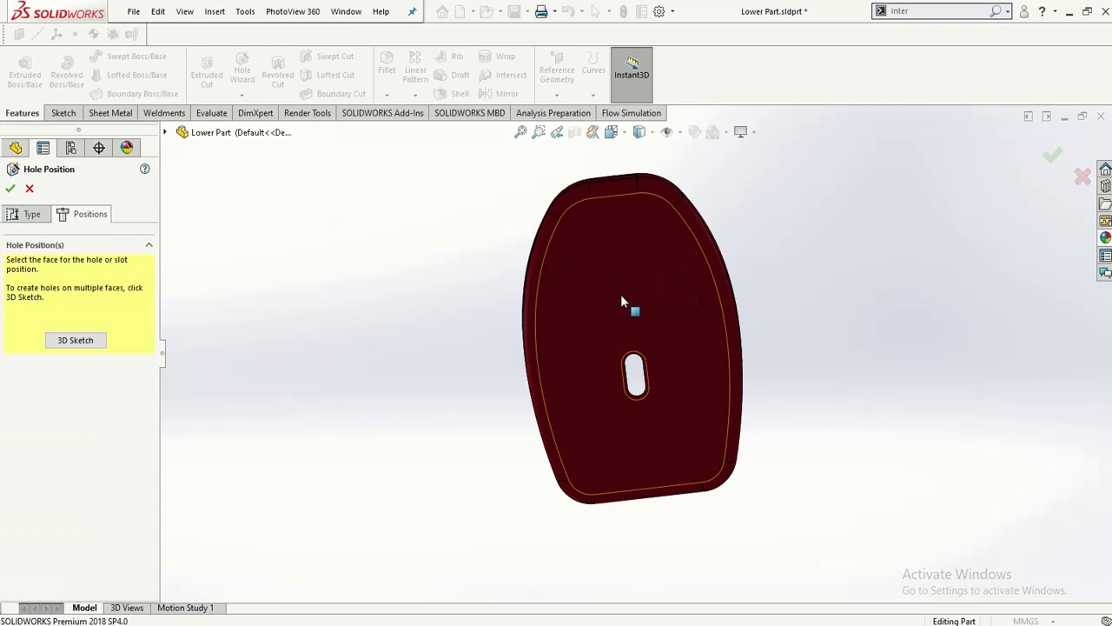
click(621, 276)
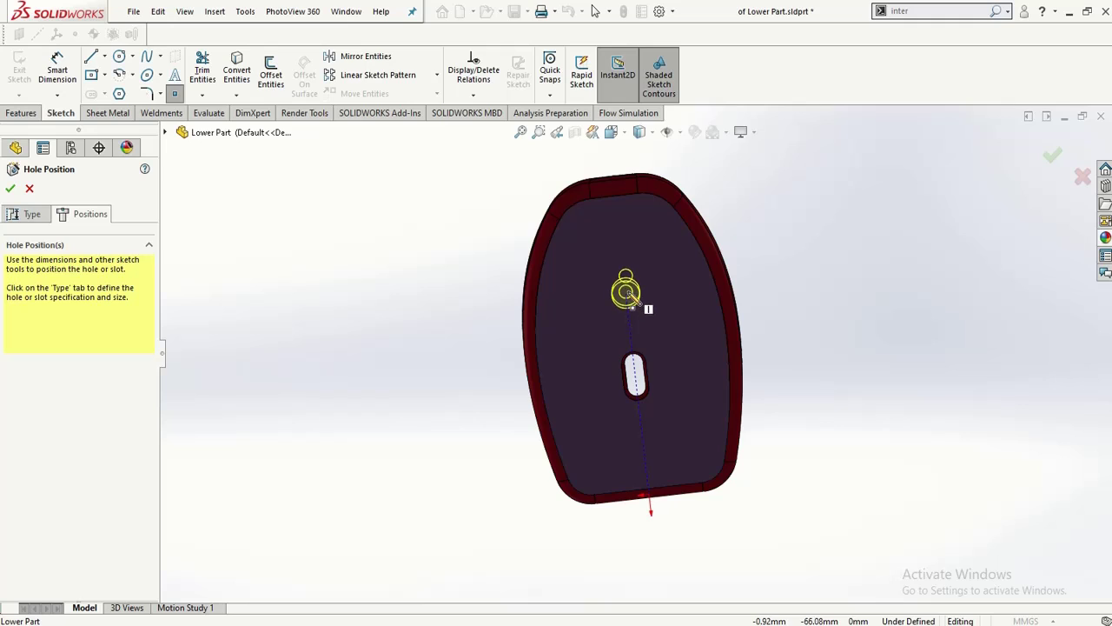
click(625, 287)
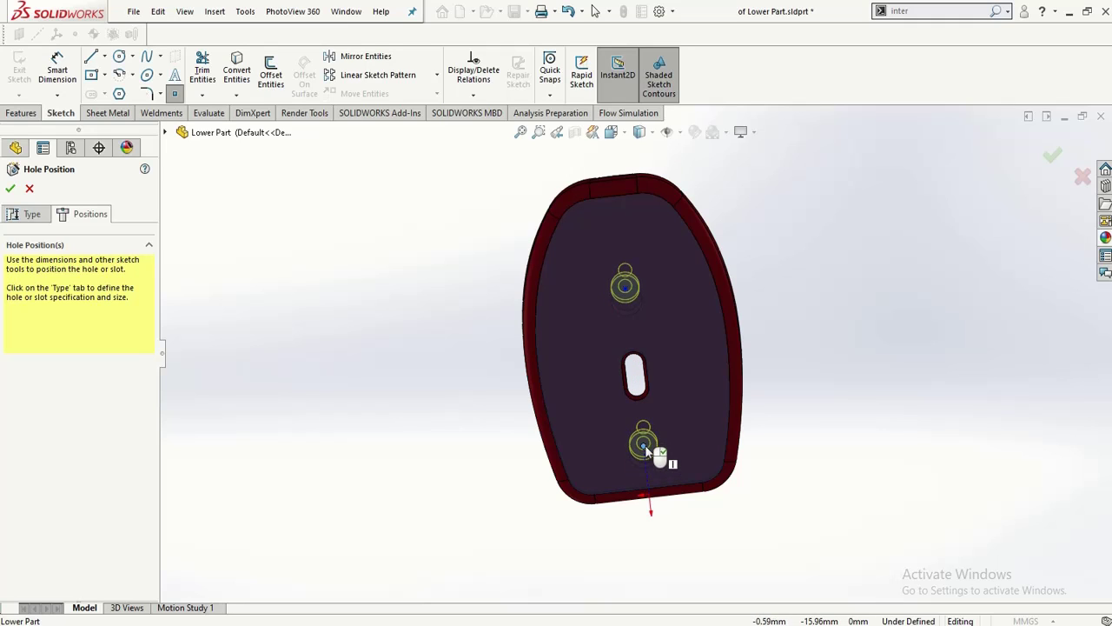
click(644, 446)
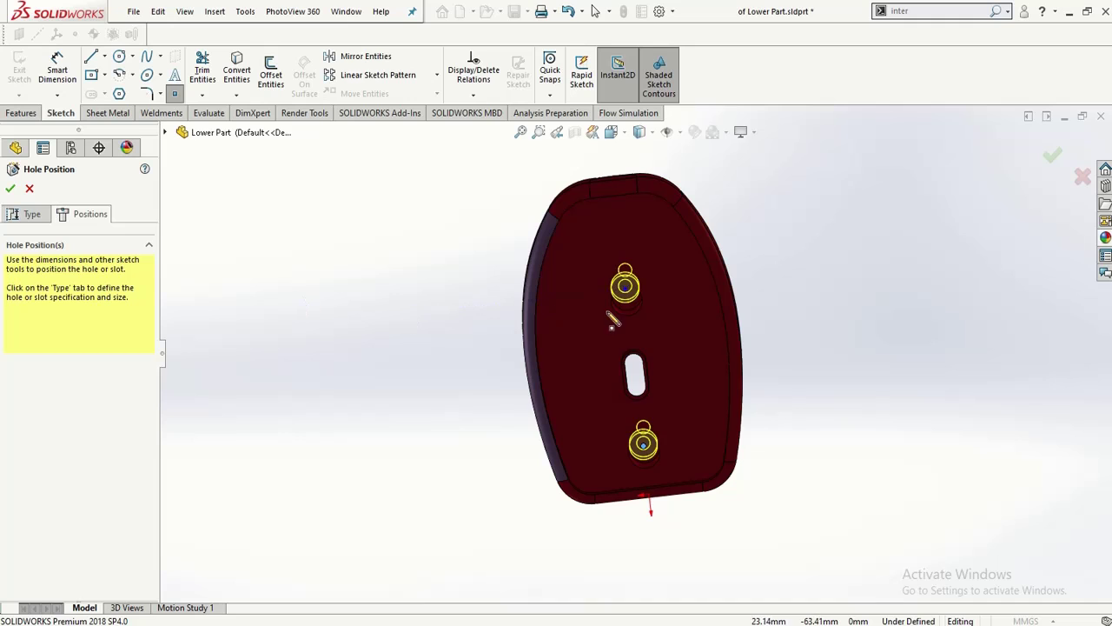
- Move the hole point farther from the origin along the centreline to about Y -62.8 mm, in line with its boss
scroll(613, 313, down, 6)
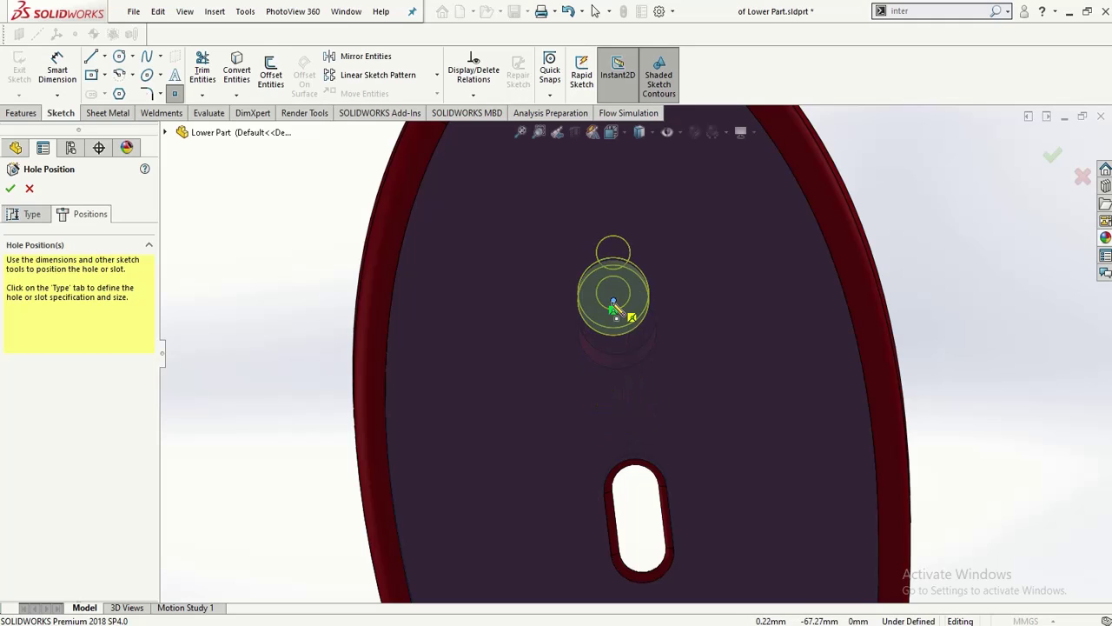
click(613, 306)
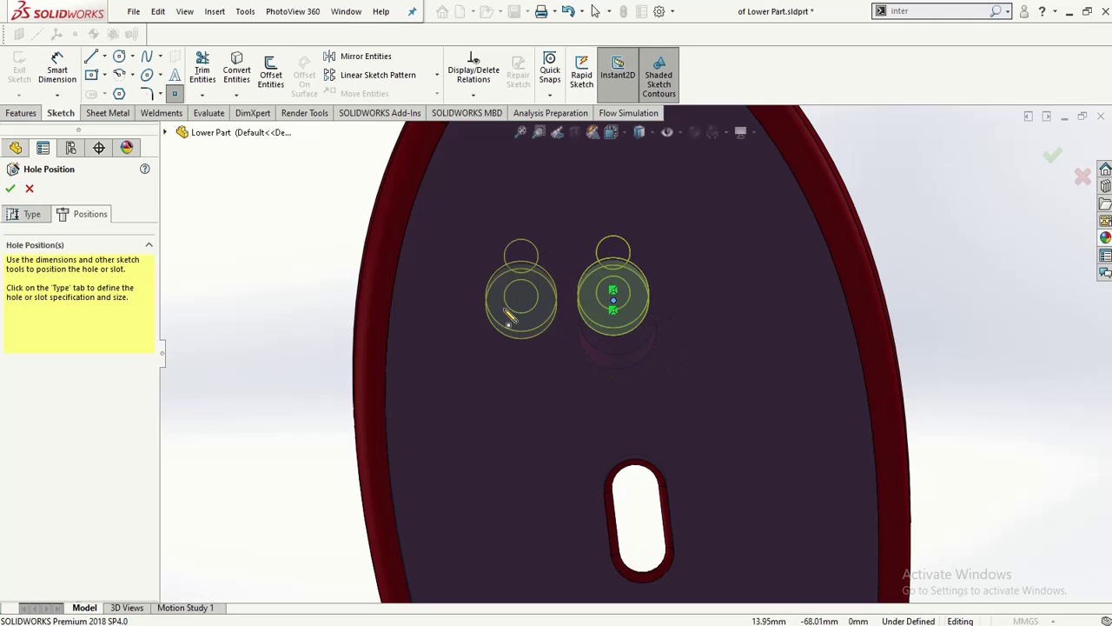
key(Escape)
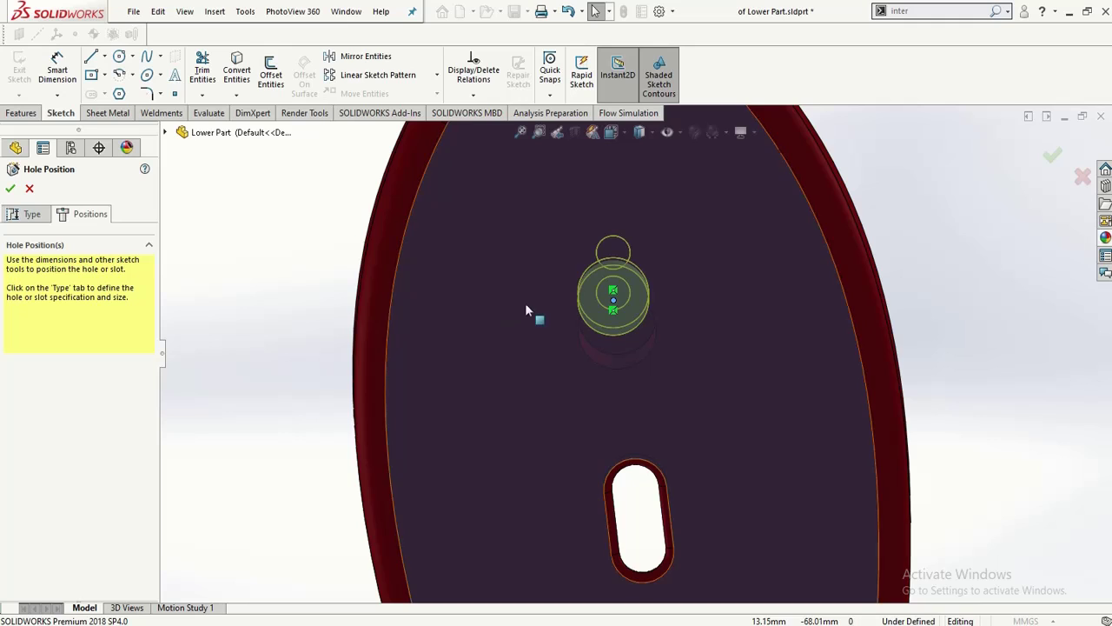
click(620, 349)
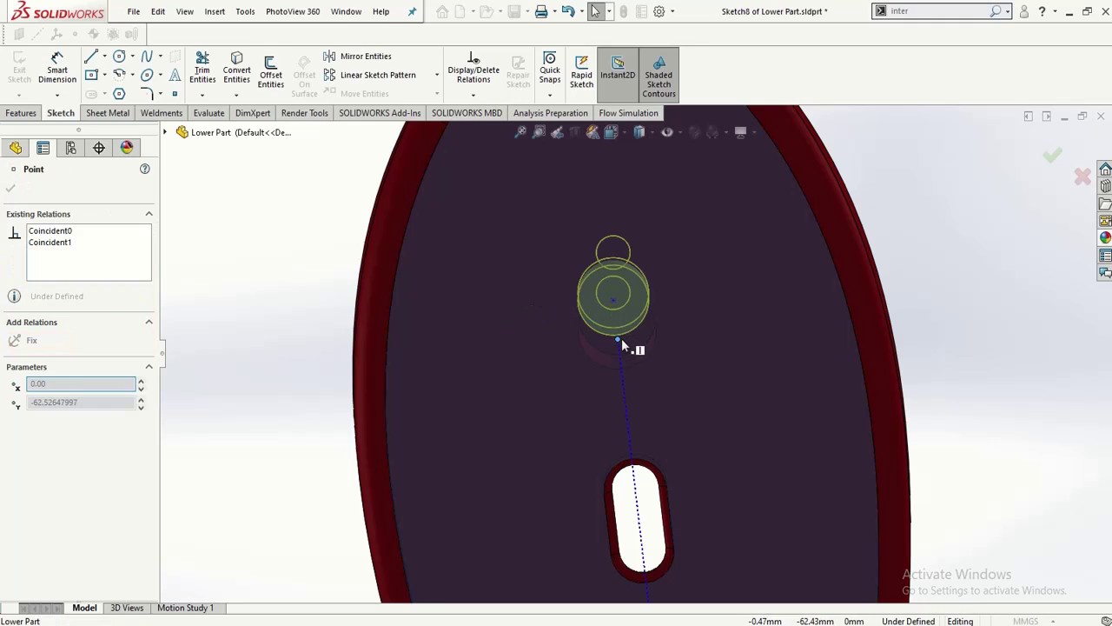
mouse_move(622, 349)
mouse_down()
mouse_move(615, 320)
mouse_move(620, 340)
mouse_up()
- Move the hole point nearer the origin along the centreline to about Y -12.6 mm, in line with its boss
mouse_move(620, 346)
middle_down()
mouse_move(504, 437)
mouse_move(529, 547)
mouse_move(557, 374)
mouse_move(528, 345)
mouse_move(509, 365)
mouse_move(755, 369)
middle_up()
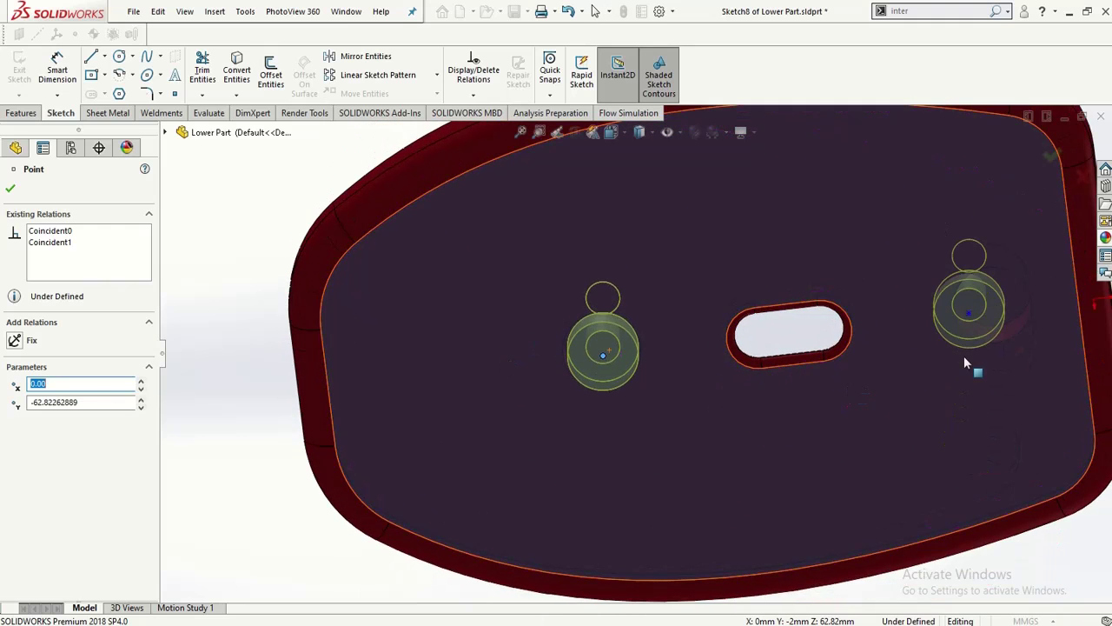
middle_drag(964, 355, 917, 331)
scroll(947, 300, down, 2)
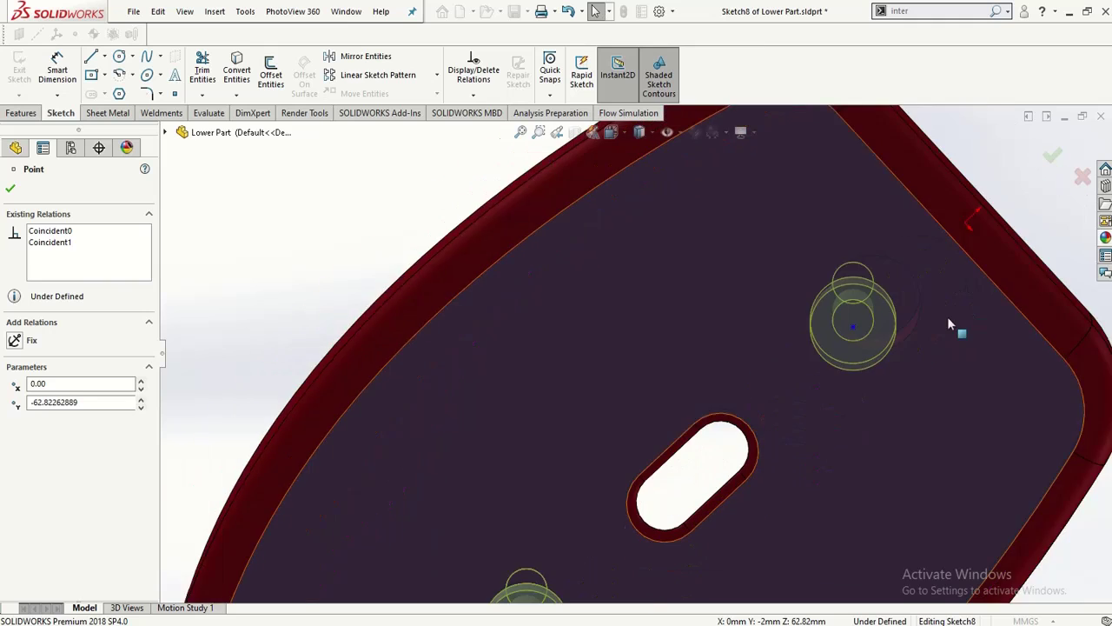
scroll(948, 320, up, 3)
scroll(734, 300, down, 4)
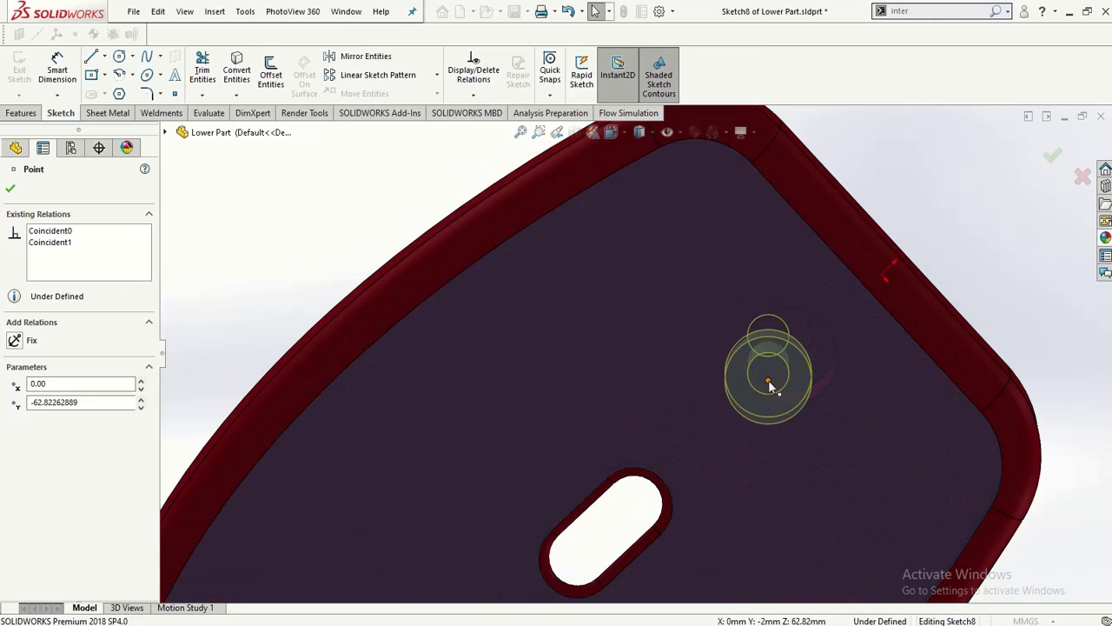
click(768, 379)
drag(770, 380, 783, 363)
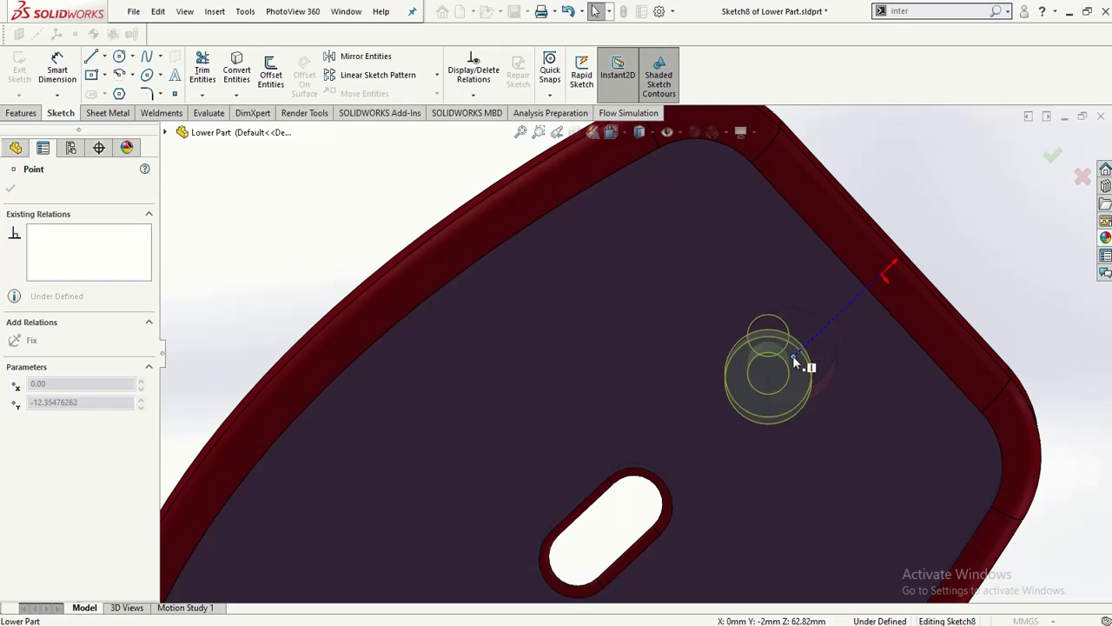
drag(793, 355, 794, 356)
- Examine the alignment of both counterbore previews with the bosses from the side and underside, and close the point's properties
mouse_move(794, 357)
middle_down()
mouse_move(757, 625)
mouse_move(820, 587)
mouse_move(832, 618)
middle_up()
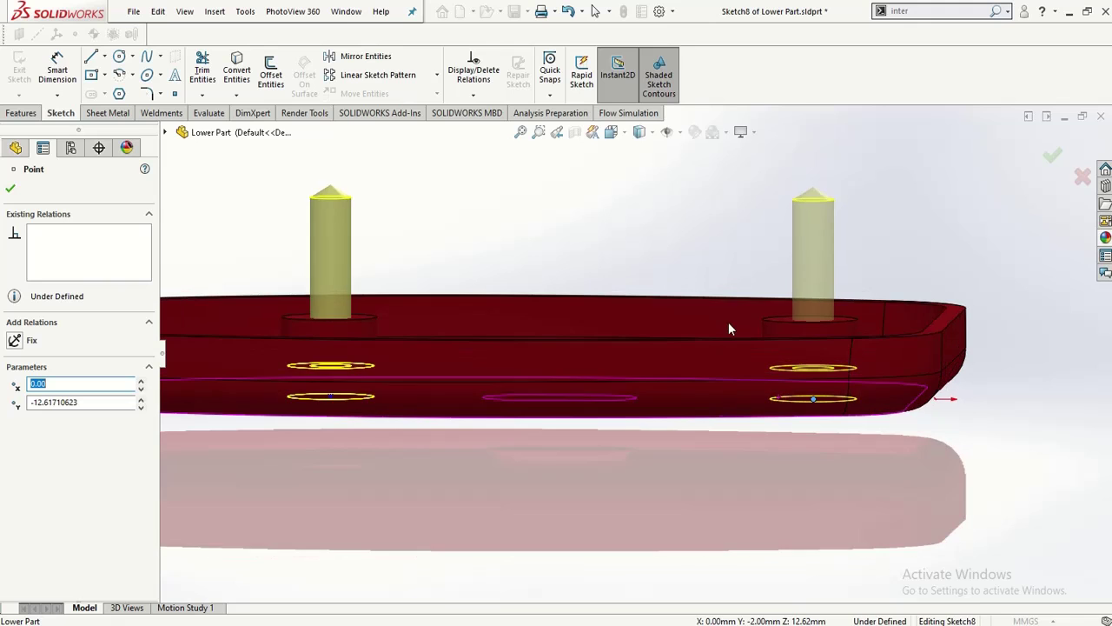
middle_drag(730, 328, 757, 462)
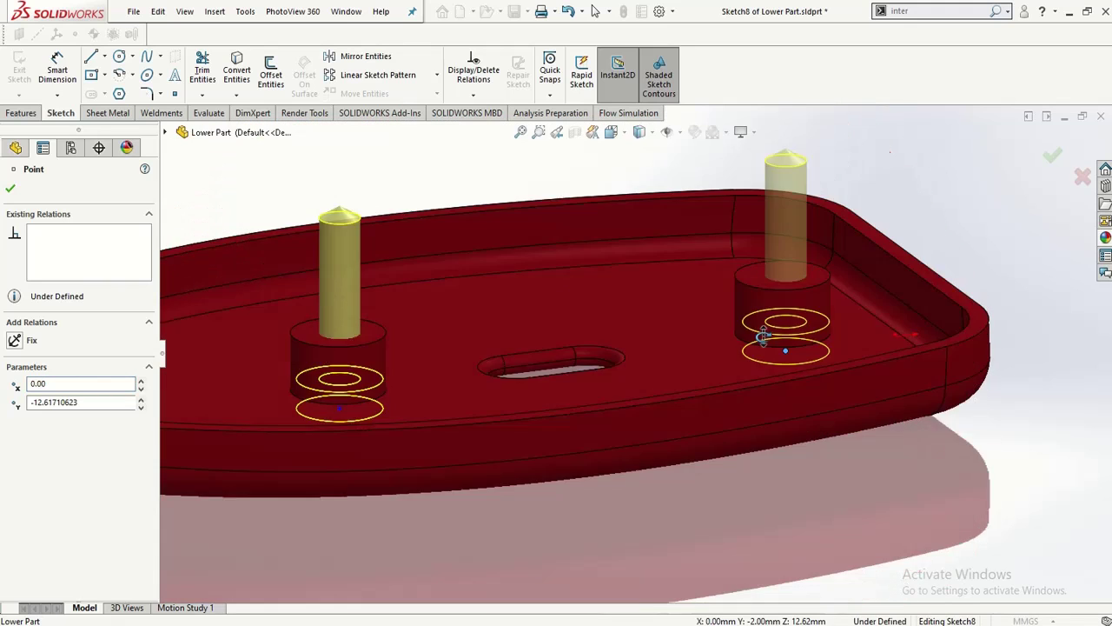
middle_drag(763, 338, 742, 171)
middle_drag(394, 236, 382, 98)
middle_drag(357, 332, 349, 261)
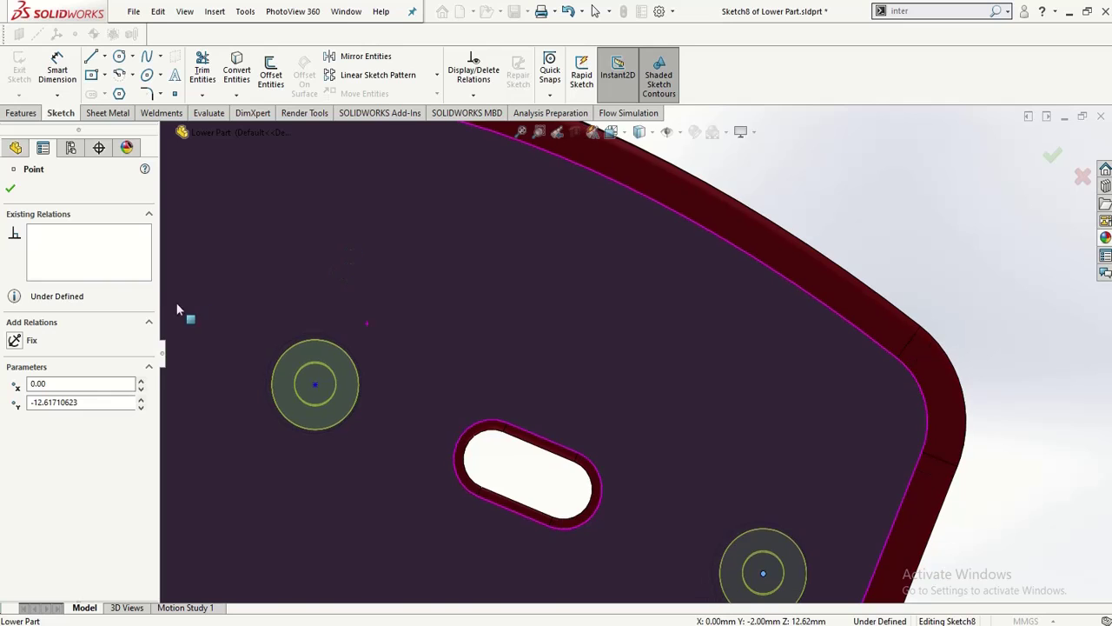
scroll(348, 349, up, 5)
click(10, 189)
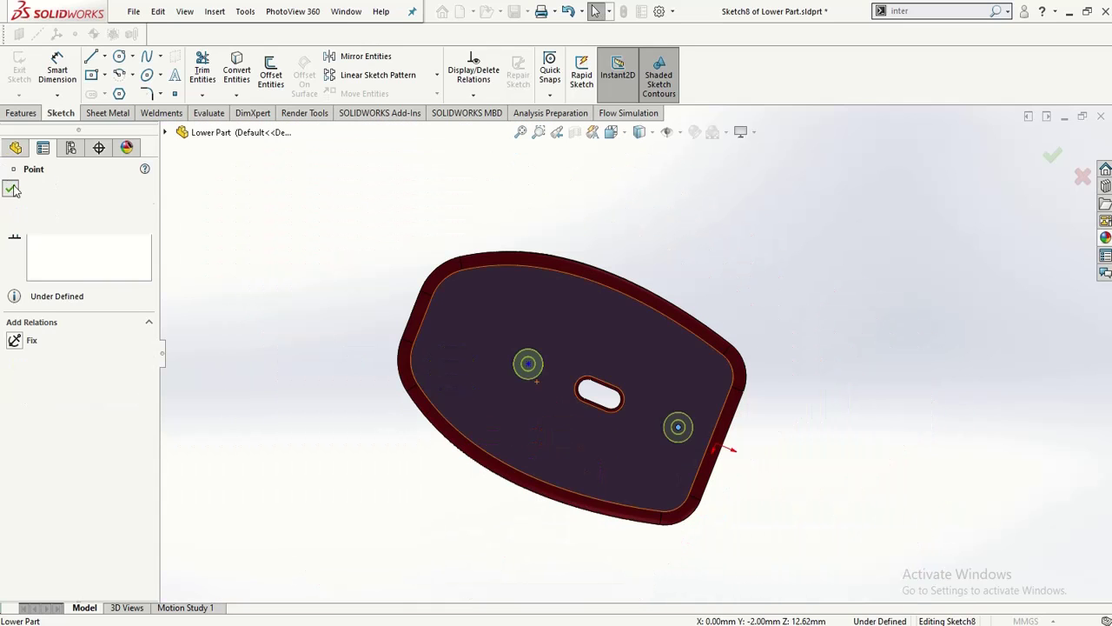
- Orient the view normal to the Top Plane so that it faces the lower part's underside
scroll(526, 339, down, 5)
scroll(539, 352, up, 3)
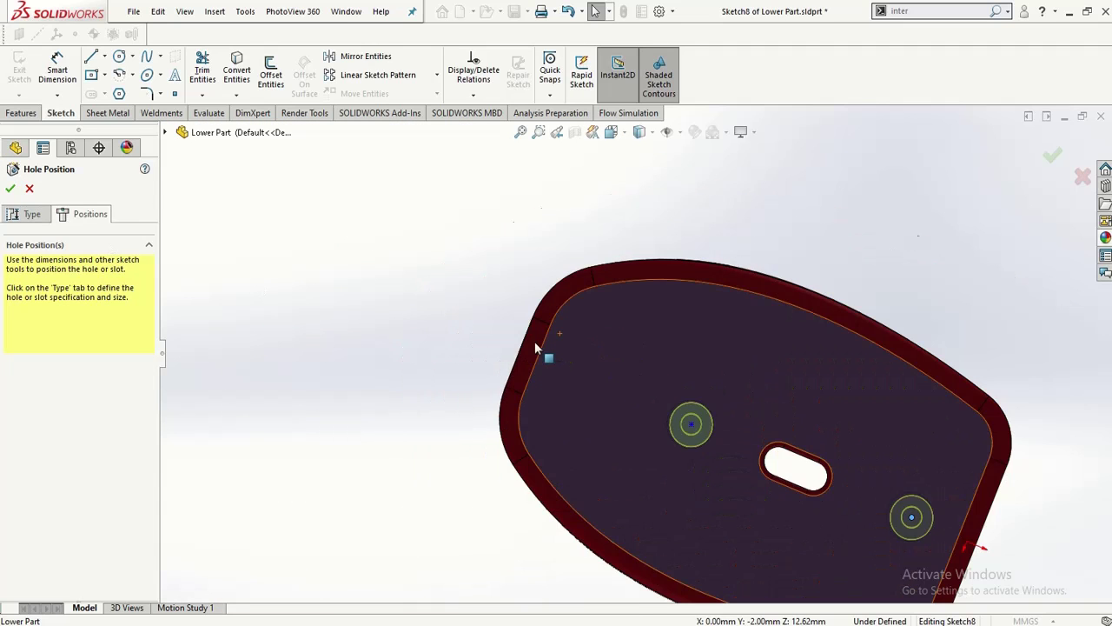
scroll(723, 423, down, 1)
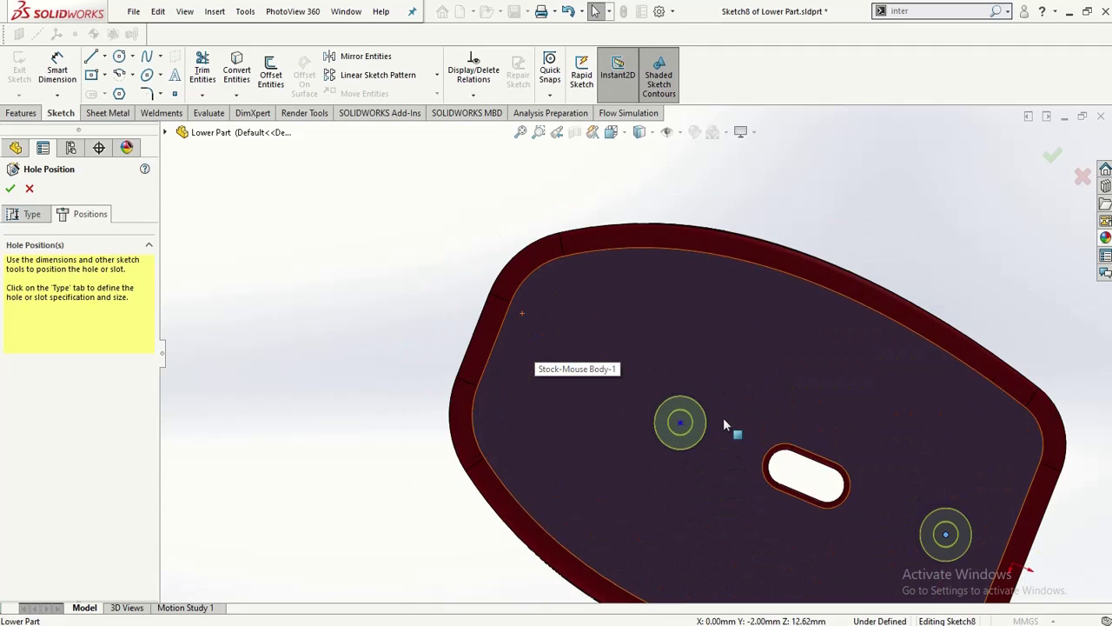
right_click(616, 339)
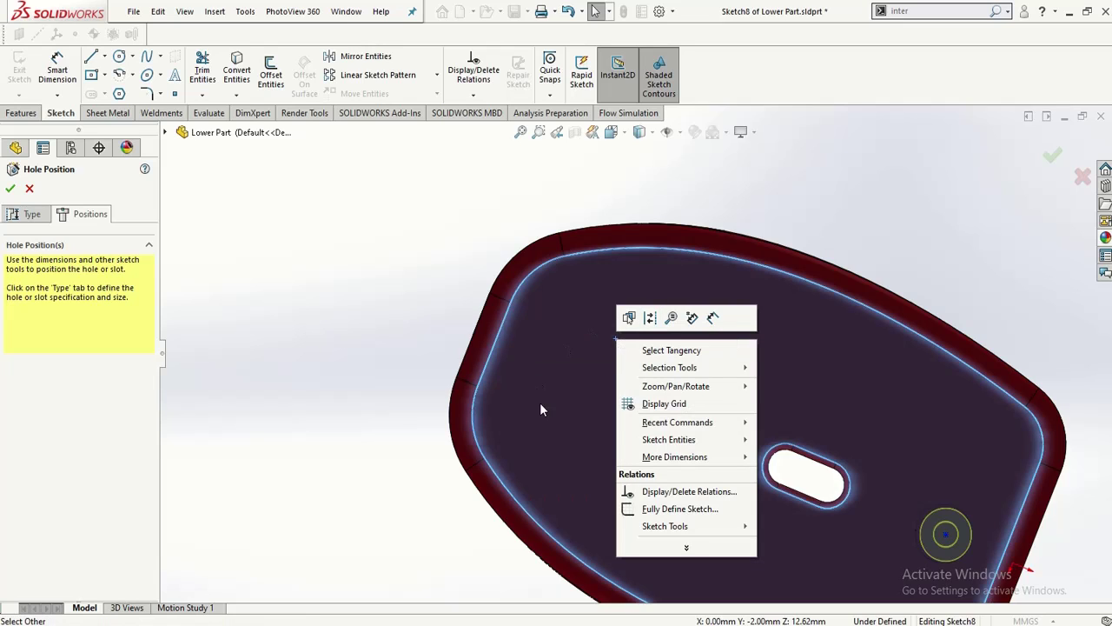
scroll(319, 365, up, 3)
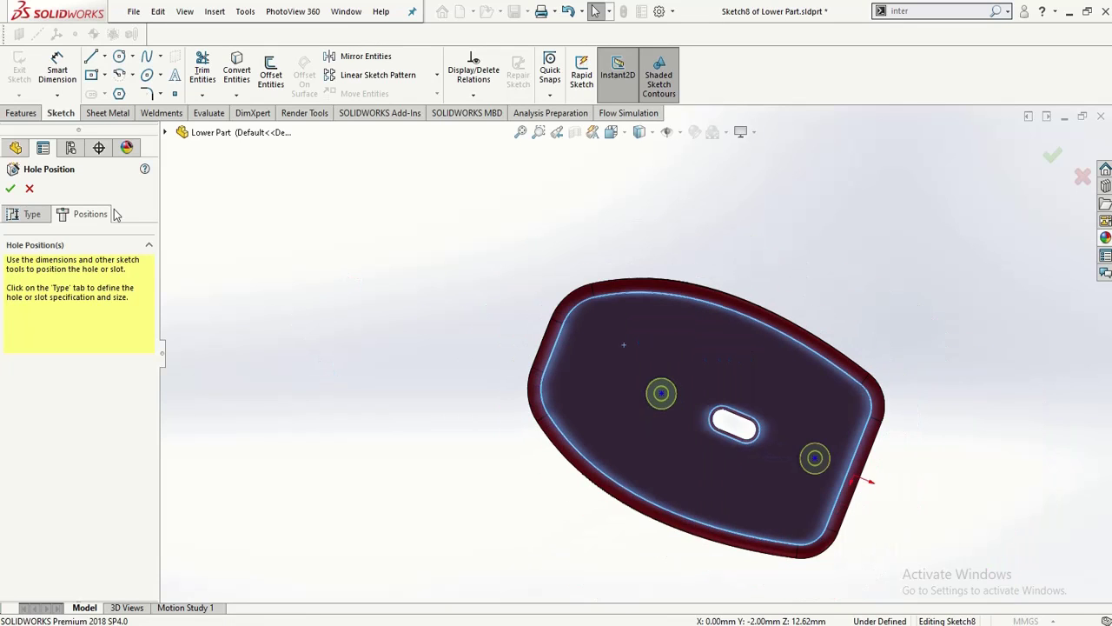
click(165, 133)
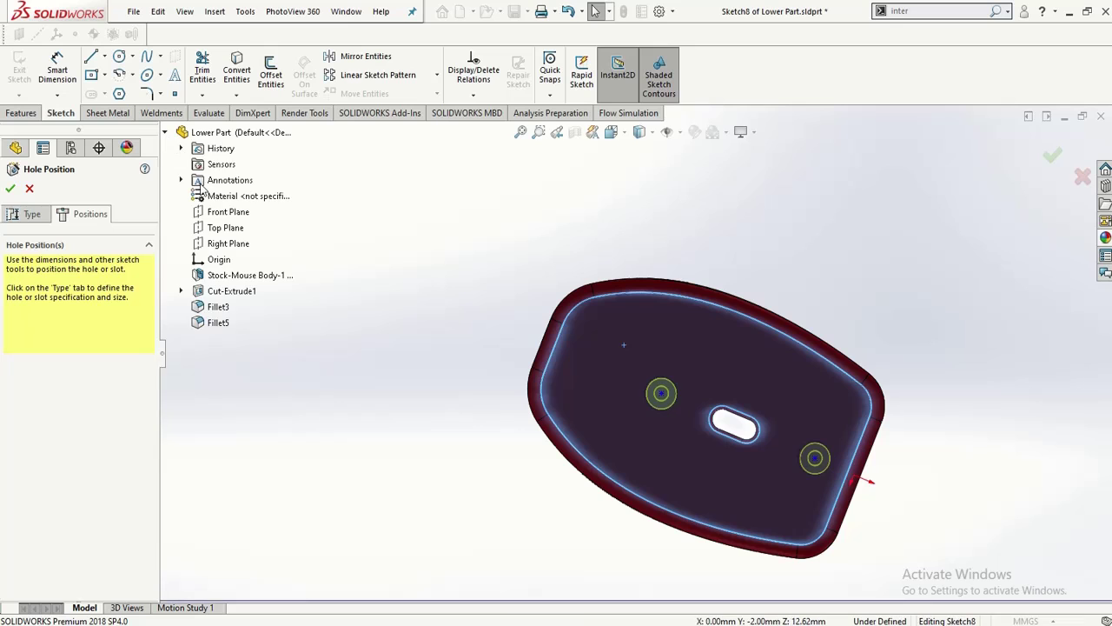
click(208, 229)
right_click(207, 231)
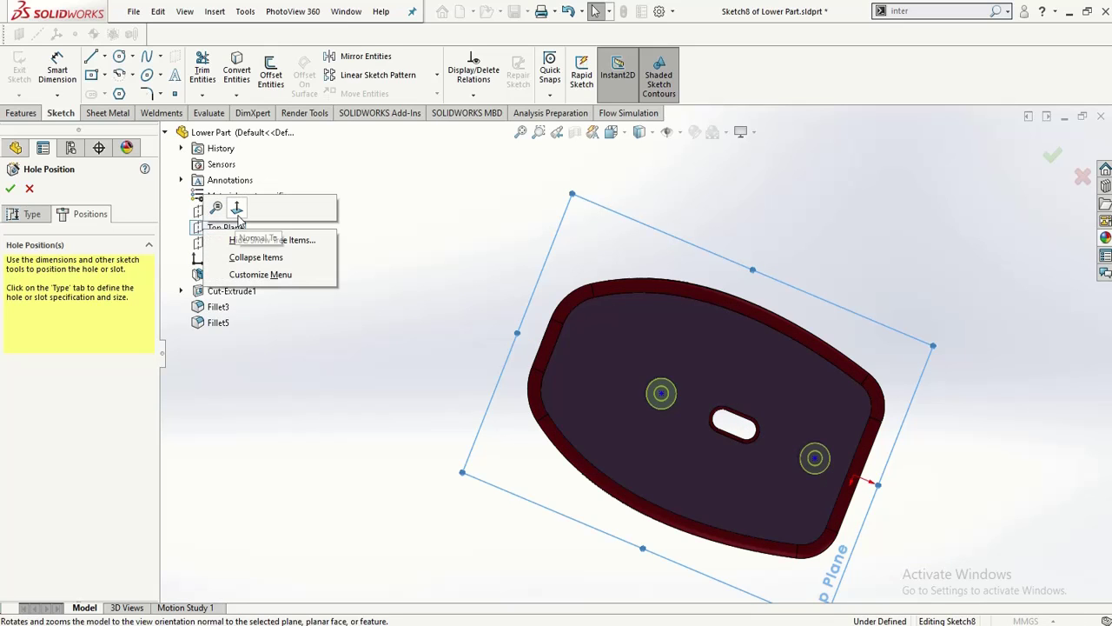
click(239, 212)
right_click(242, 180)
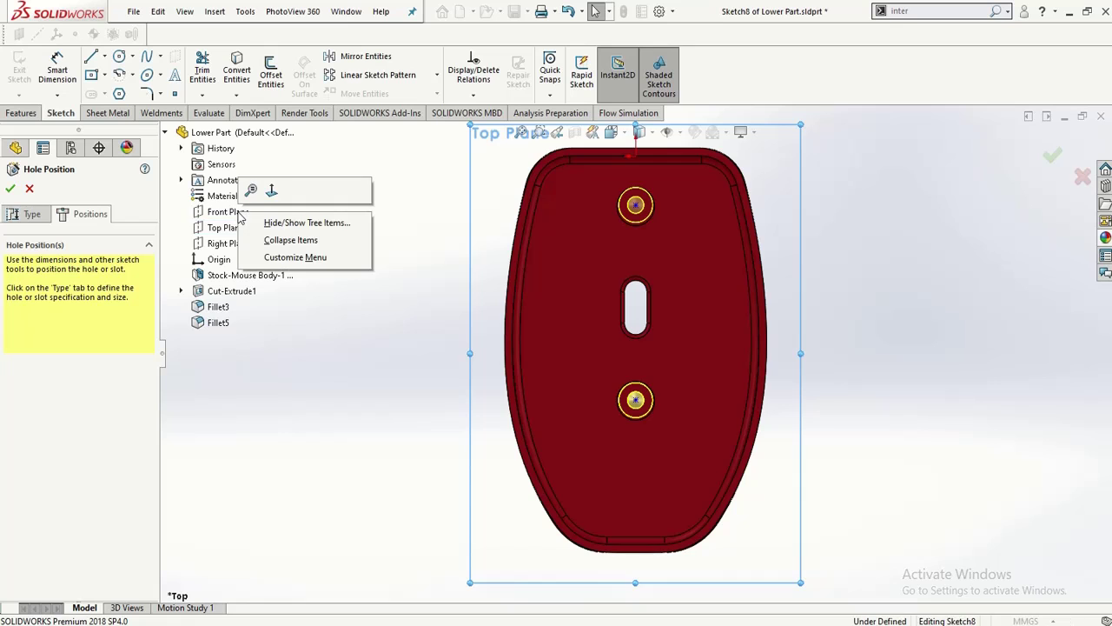
click(277, 191)
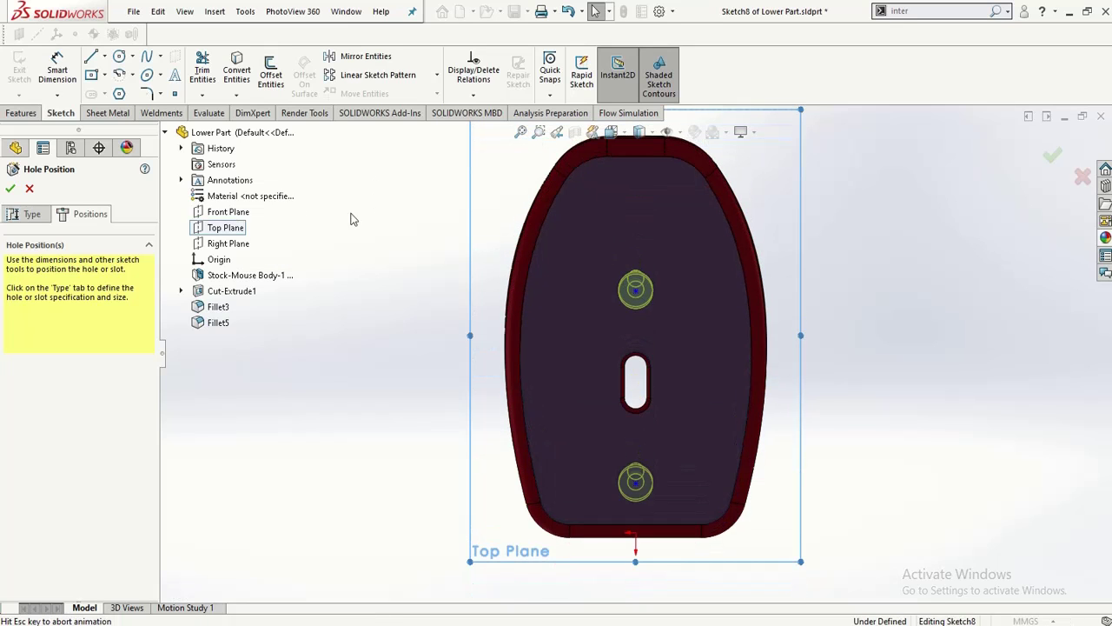
- Inspect the position of the hole point farther from the origin on the lower part's underside
scroll(635, 326, down, 5)
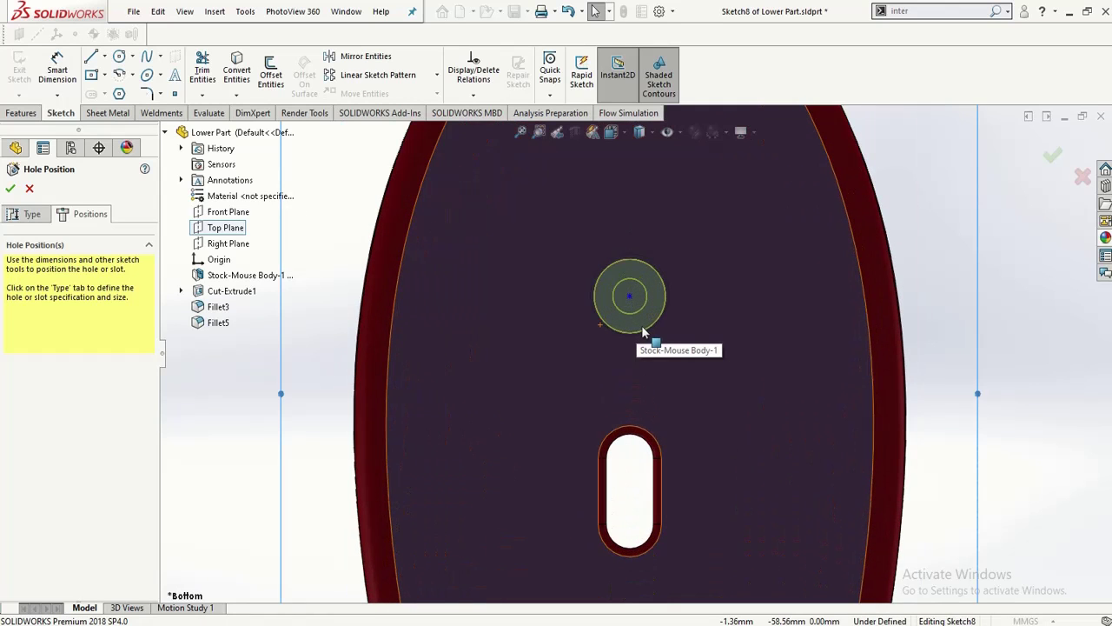
scroll(621, 263, down, 2)
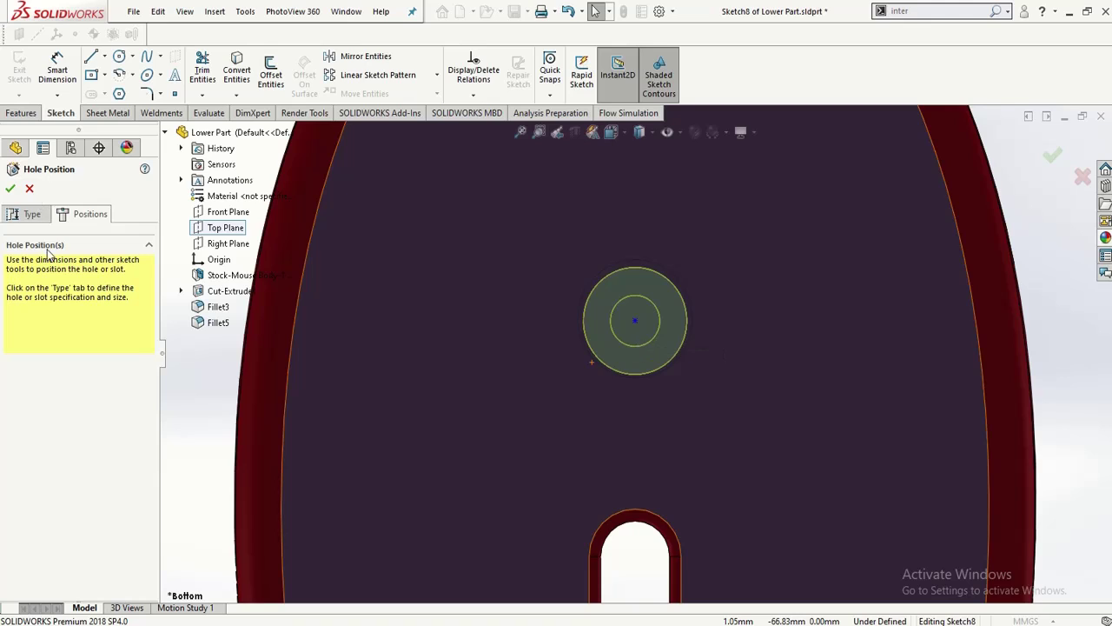
click(635, 321)
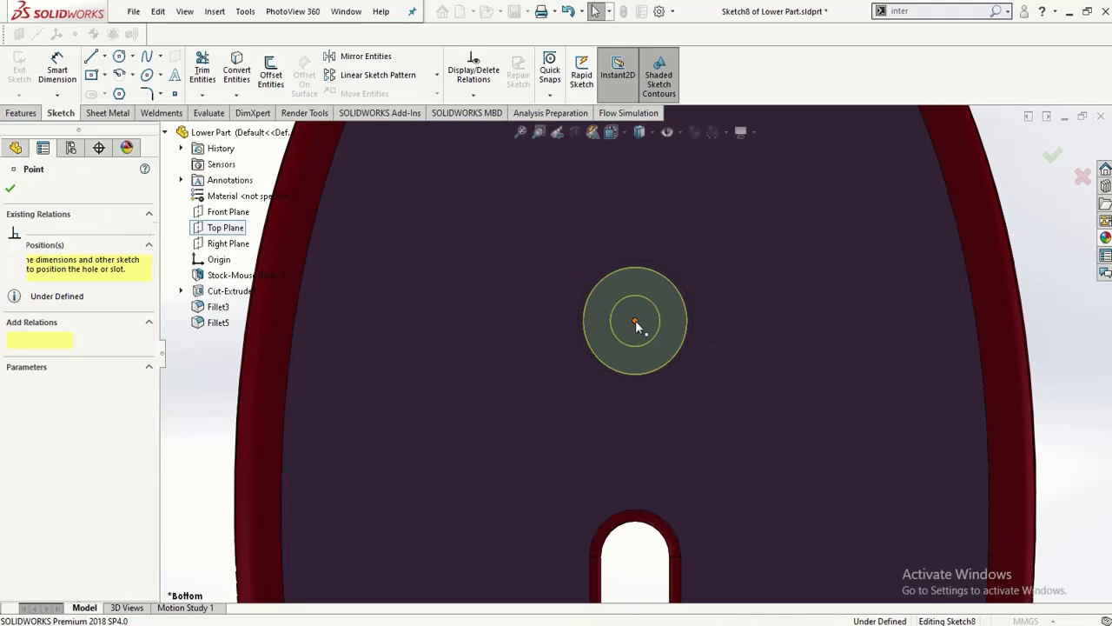
mouse_move(645, 324)
mouse_down()
mouse_move(675, 325)
mouse_move(624, 324)
mouse_move(635, 324)
mouse_move(557, 247)
mouse_up()
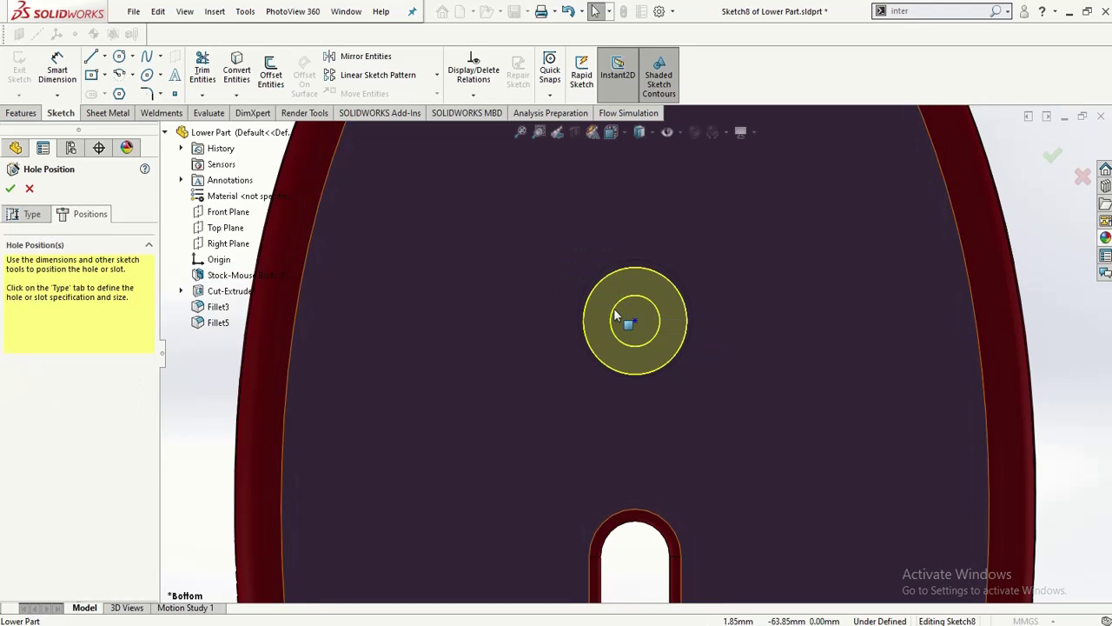
drag(614, 308, 574, 367)
- Move the hole point nearer the origin along the centreline to about Y -13.4 mm
scroll(436, 314, up, 4)
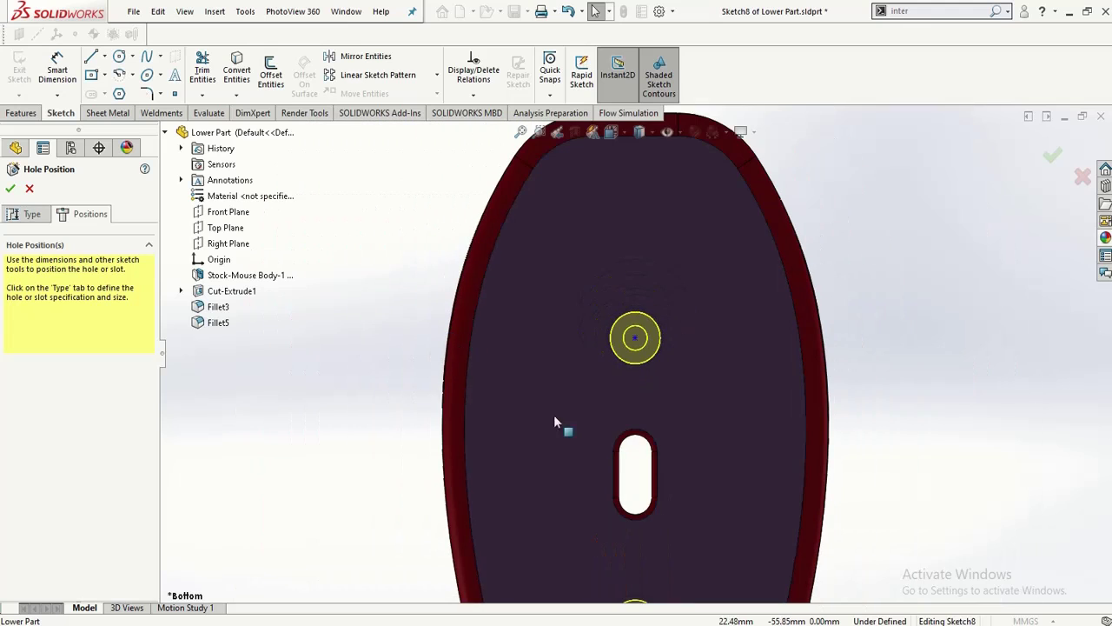
scroll(606, 417, up, 4)
scroll(633, 521, down, 8)
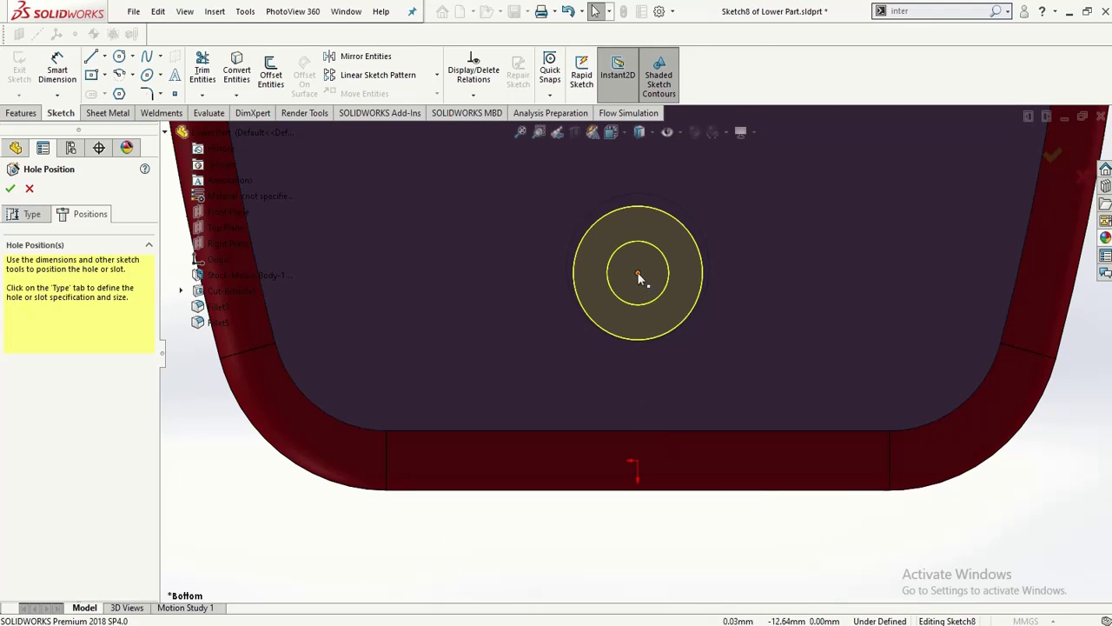
click(638, 274)
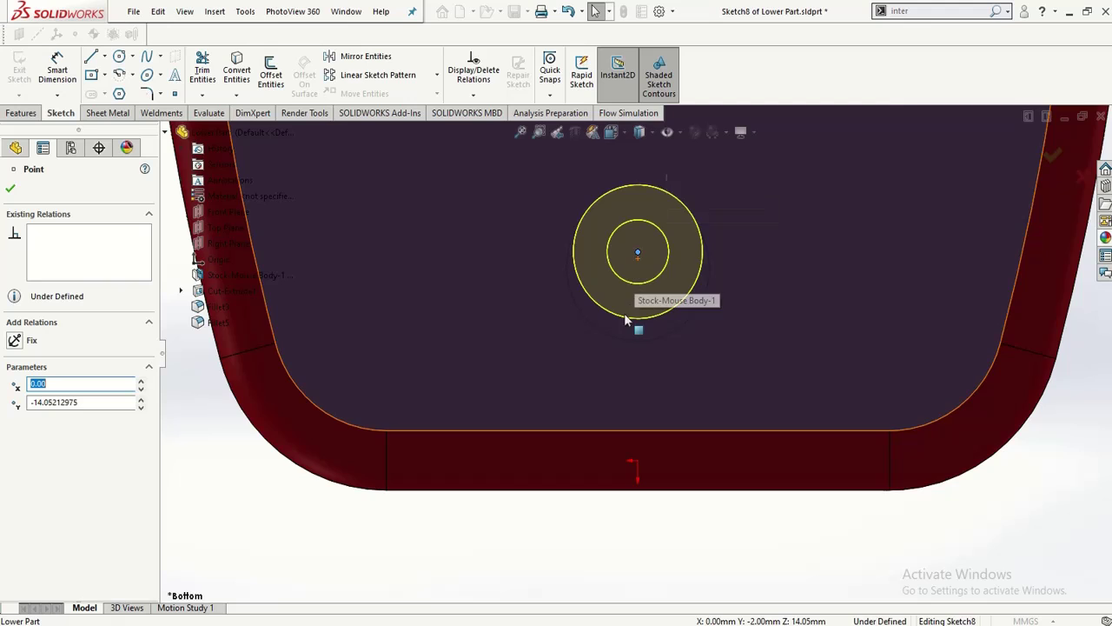
scroll(637, 286, up, 3)
scroll(648, 300, down, 6)
scroll(650, 356, down, 2)
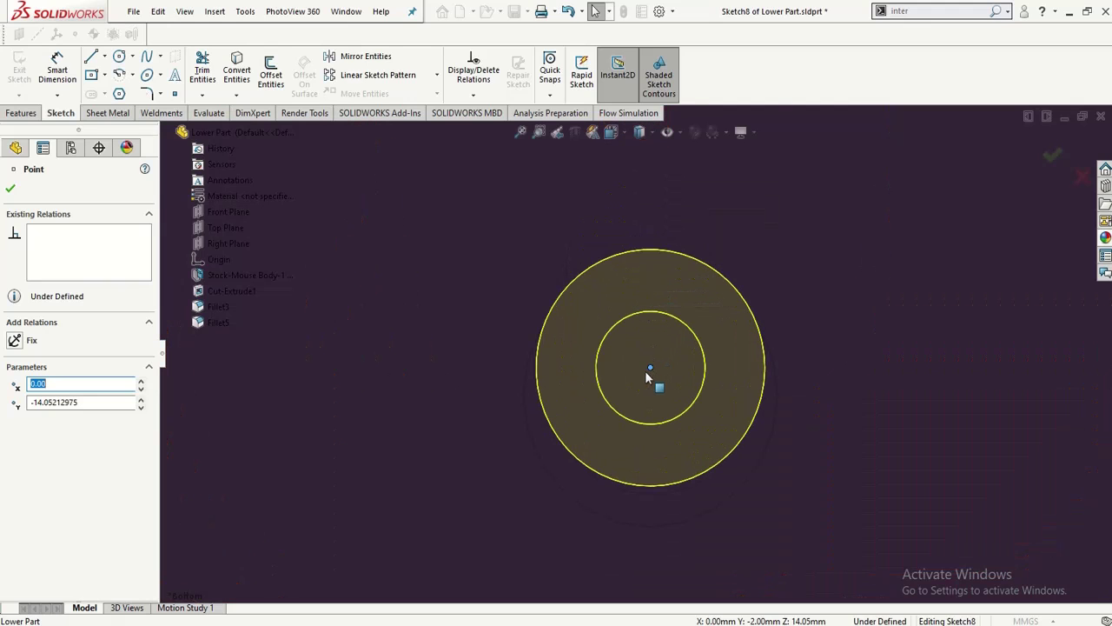
drag(650, 367, 652, 406)
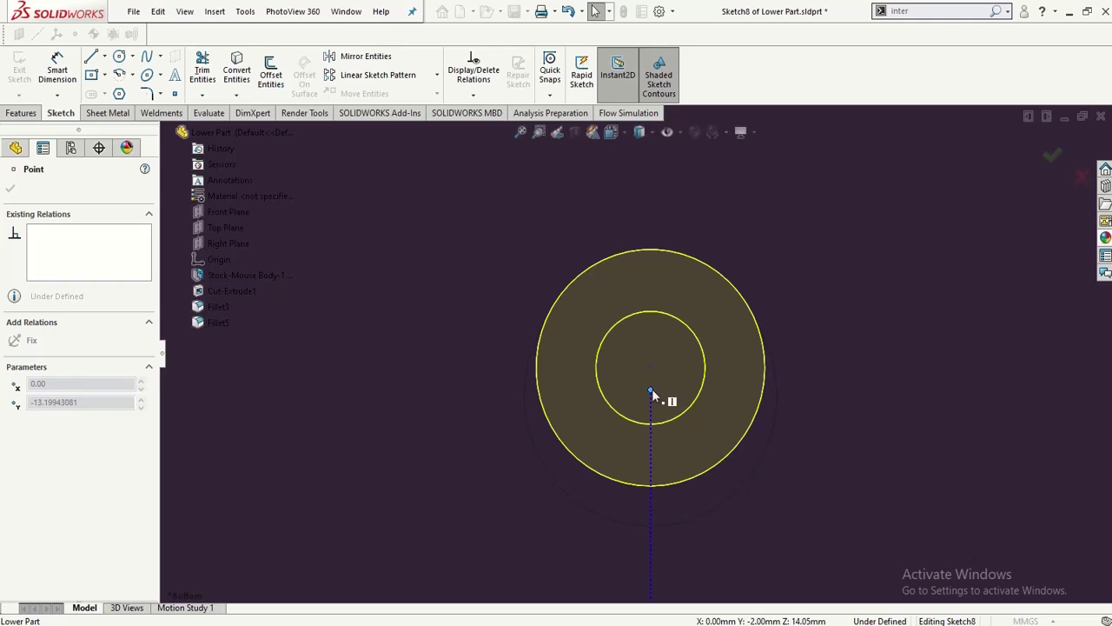
scroll(652, 390, down, 5)
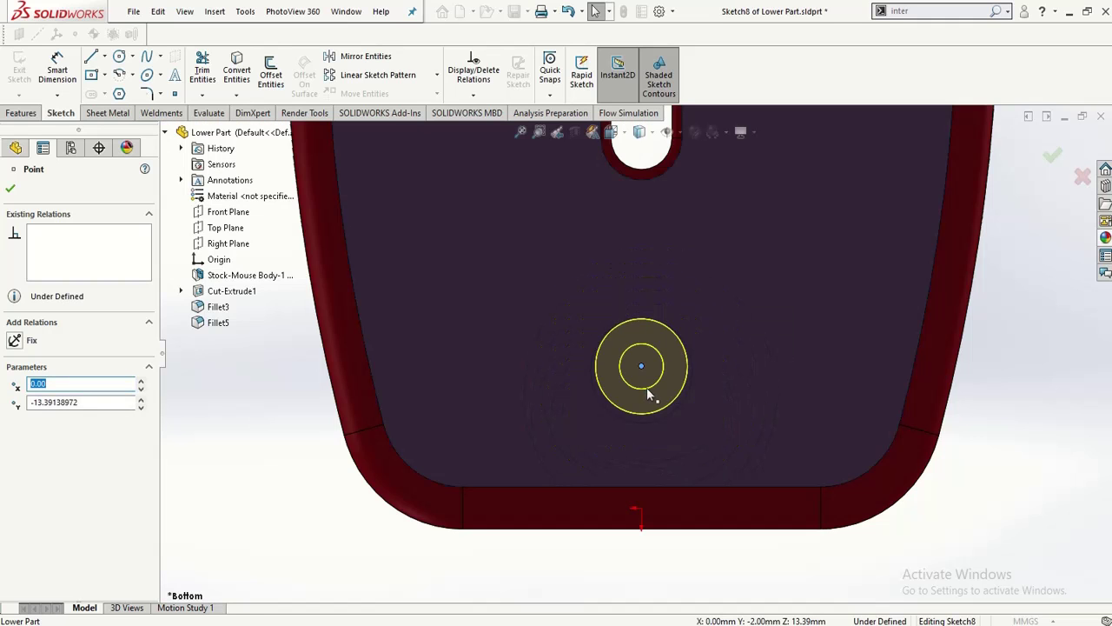
- Snap the hole point farther from the origin onto the centre of its boss, at Y -63 mm
mouse_move(787, 382)
middle_down()
mouse_move(546, 415)
mouse_move(596, 606)
mouse_move(605, 593)
mouse_move(599, 613)
middle_up()
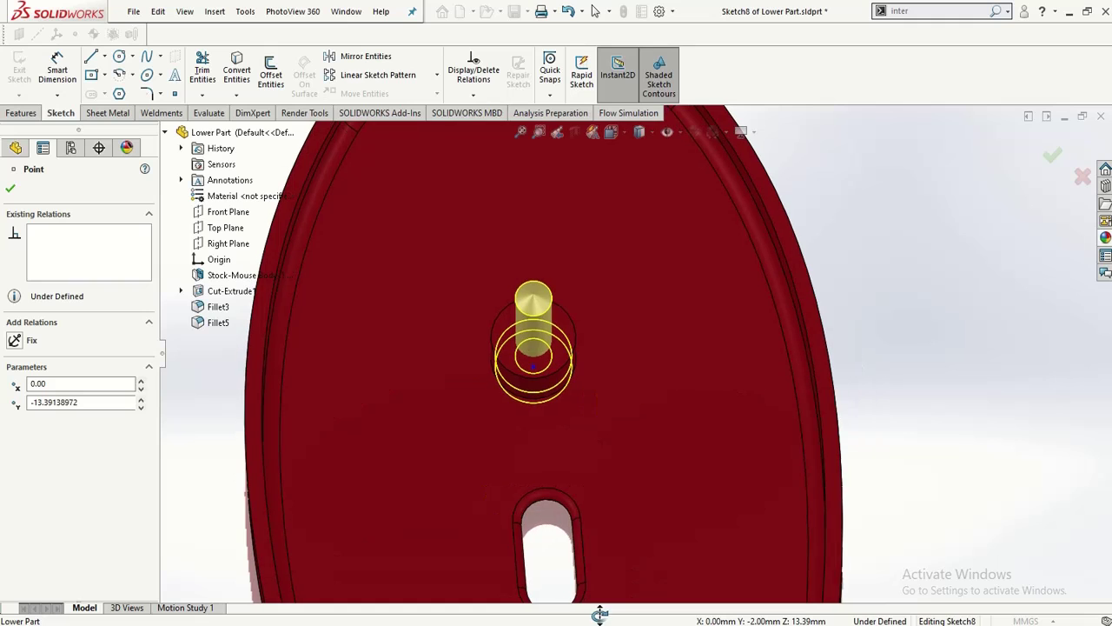
scroll(528, 351, up, 2)
scroll(528, 350, down, 3)
scroll(605, 362, down, 3)
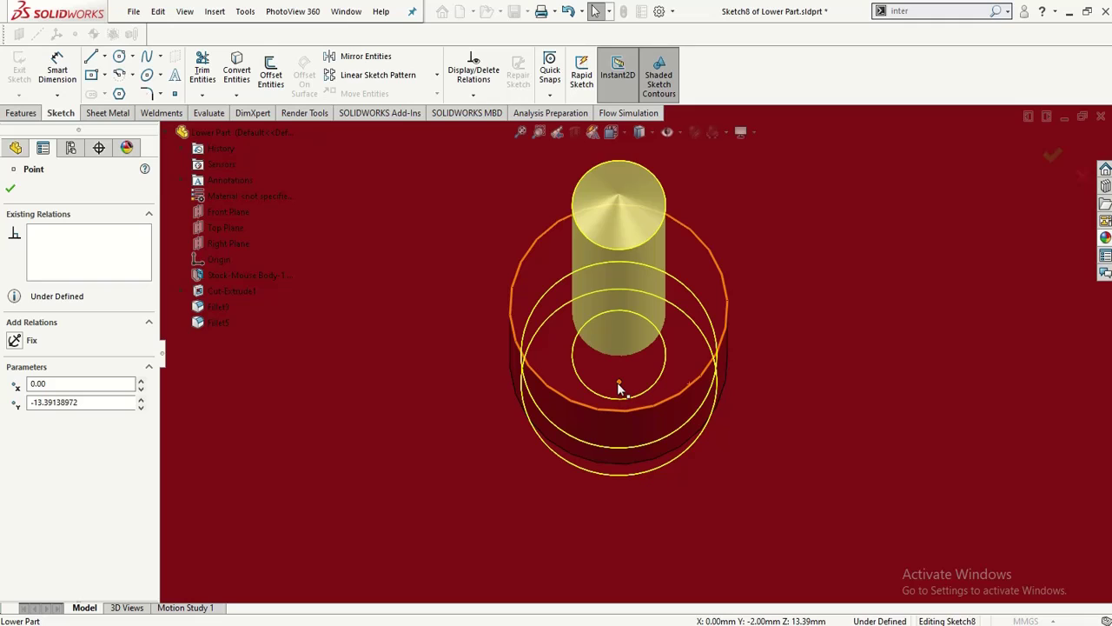
mouse_move(618, 382)
mouse_down()
mouse_move(645, 374)
mouse_move(689, 383)
mouse_move(616, 380)
mouse_up()
- Snap the hole point nearer the origin onto the centre of its boss, at Y -13 mm
scroll(614, 447, up, 8)
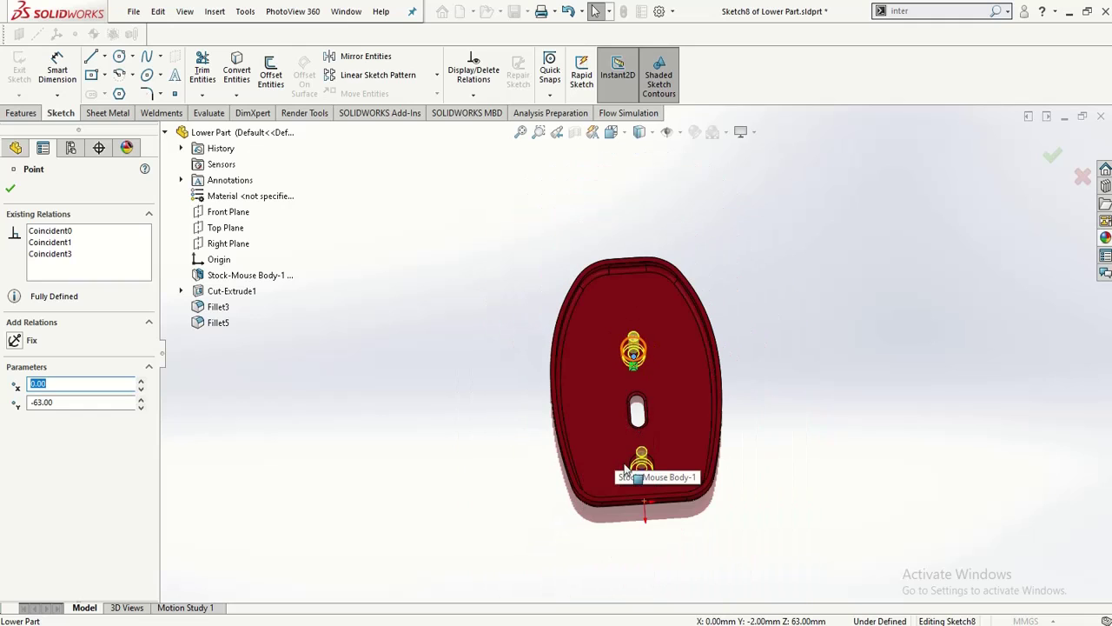
scroll(650, 464, down, 5)
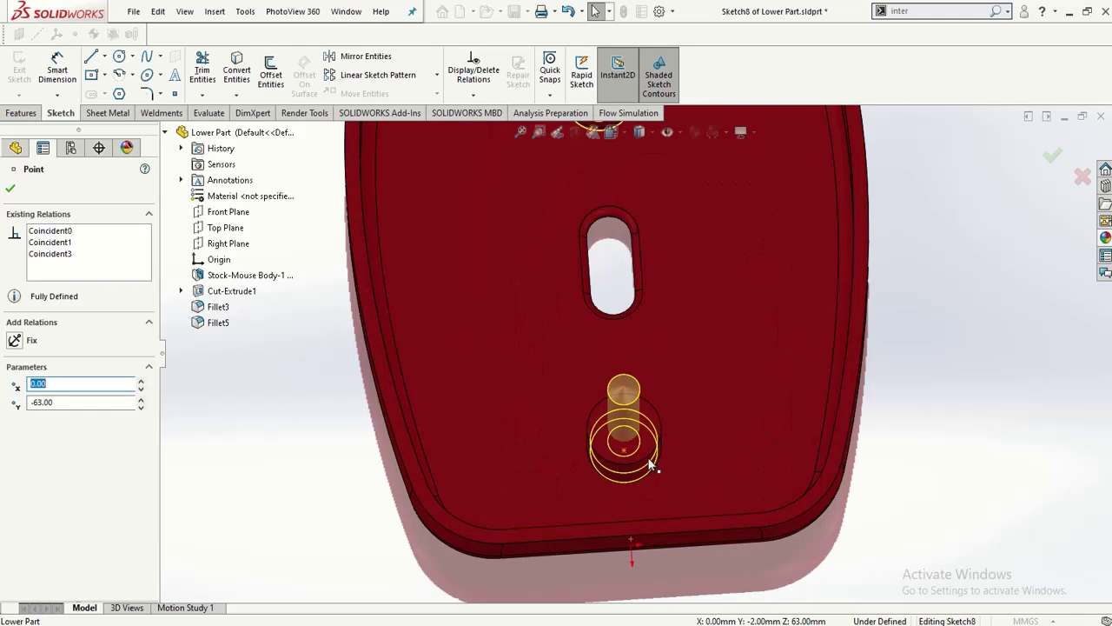
scroll(652, 465, down, 2)
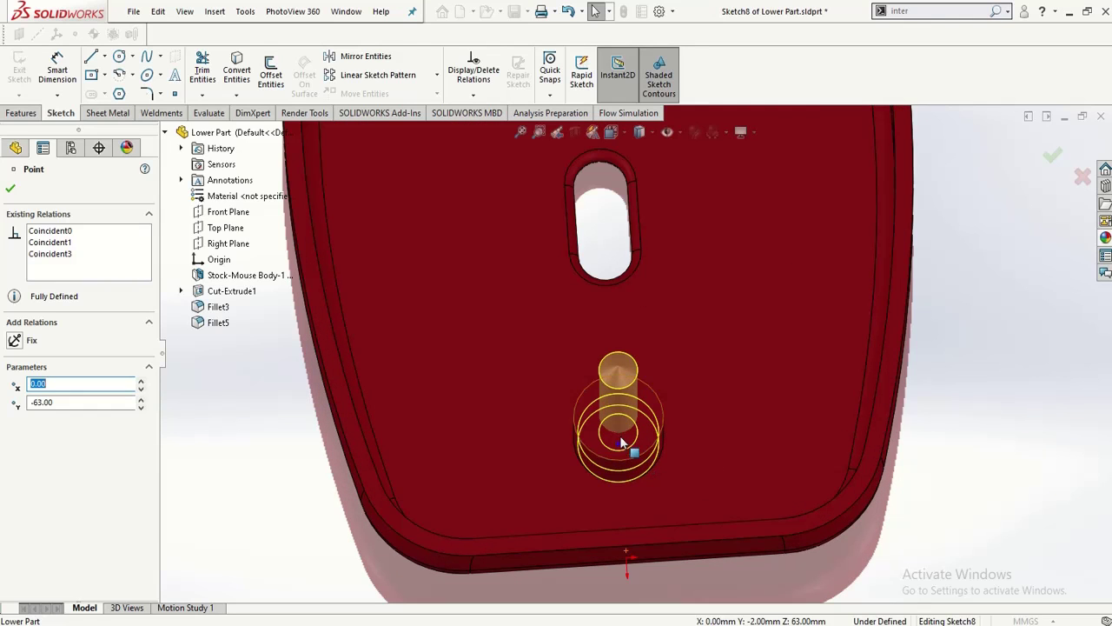
click(618, 483)
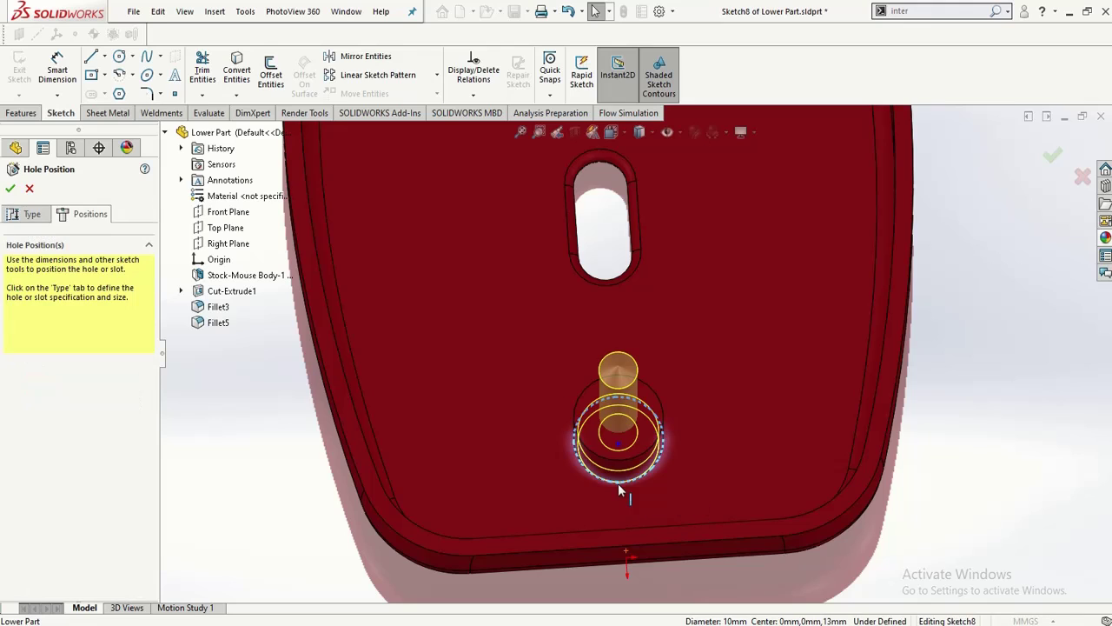
ctrl+click(619, 444)
mouse_move(619, 444)
mouse_down()
mouse_move(621, 454)
mouse_move(582, 436)
mouse_move(618, 450)
mouse_up()
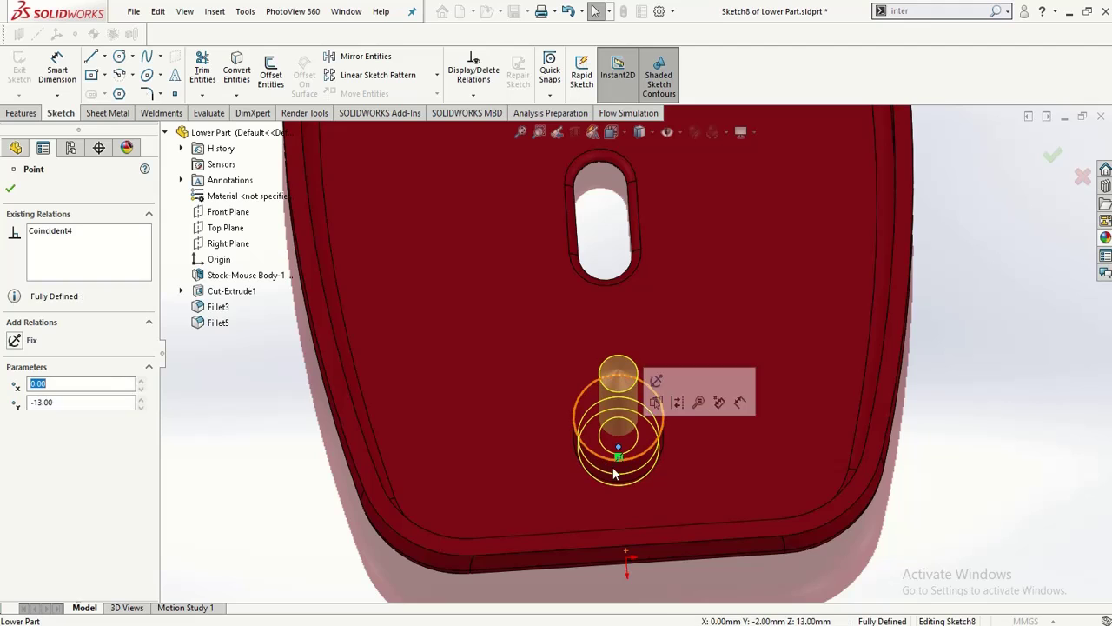
- Accept both hole positions and create the M4 pan head counterbore holes in the lower part
scroll(614, 484, up, 5)
mouse_move(495, 408)
middle_down()
mouse_move(572, 367)
mouse_move(595, 228)
mouse_move(584, 233)
mouse_move(581, 171)
mouse_move(429, 239)
middle_up()
click(11, 188)
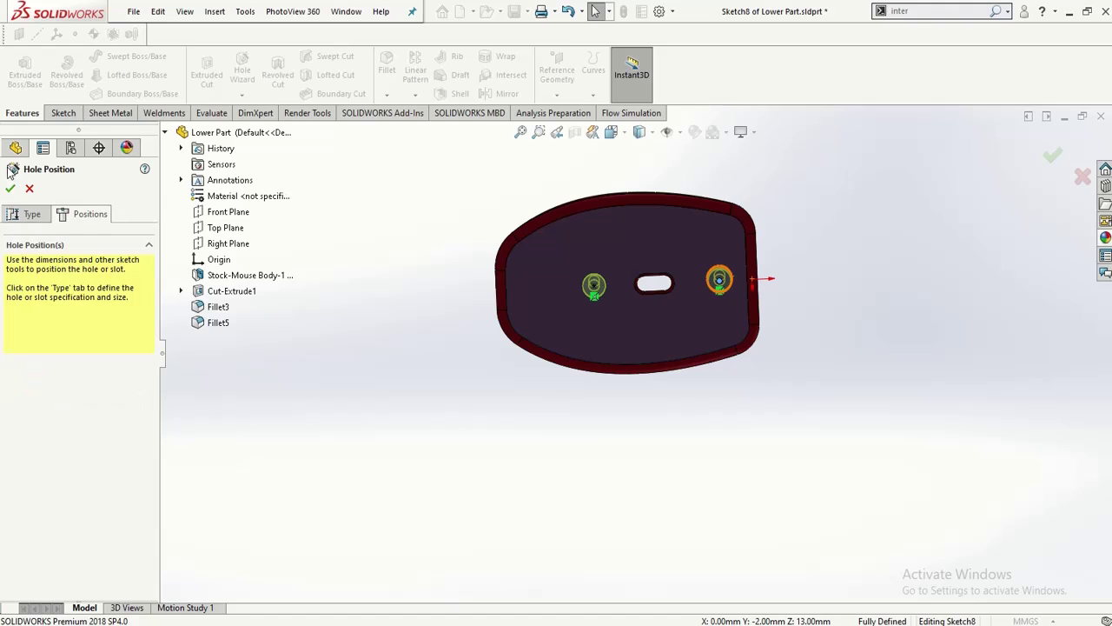
click(11, 189)
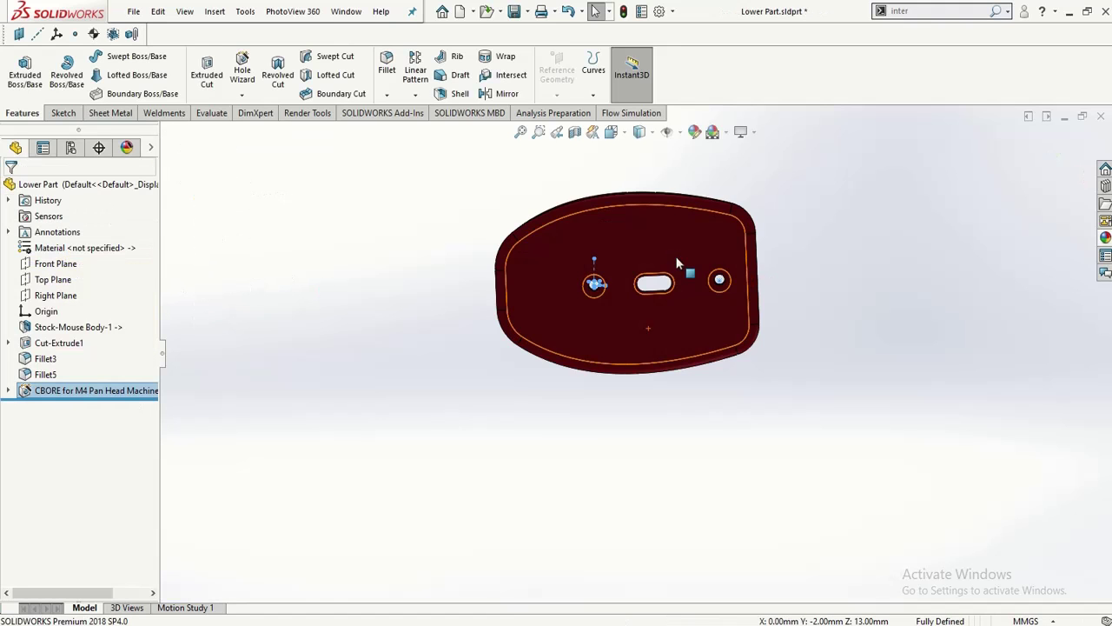
- Examine the counterbored holes from the underside and through the two bosses inside the lower part
scroll(497, 330, up, 3)
scroll(895, 330, down, 2)
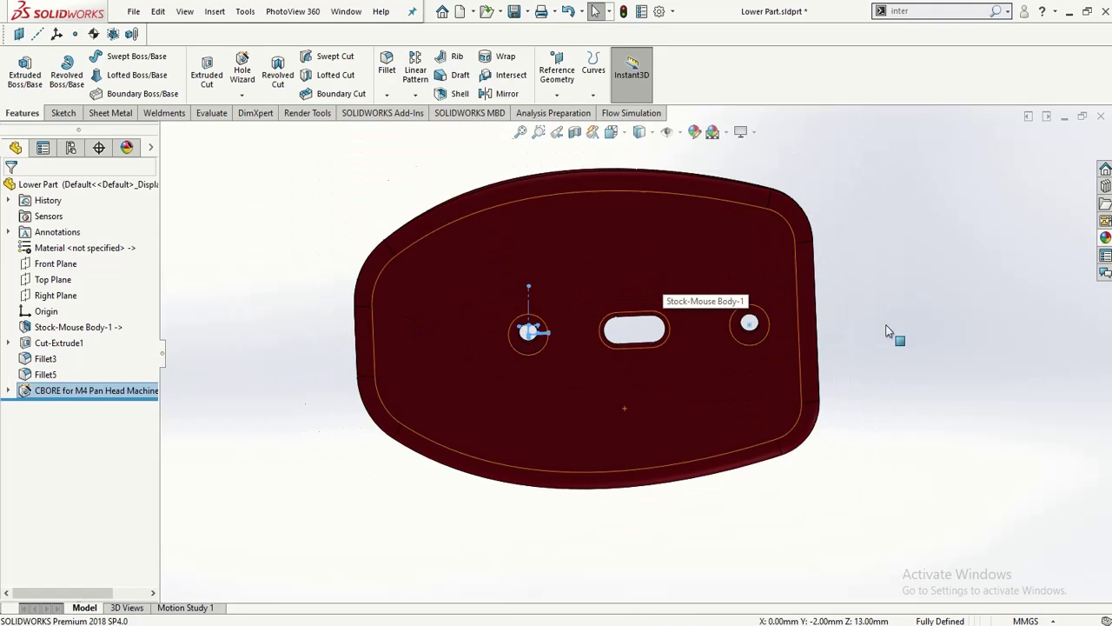
middle_drag(660, 265, 657, 582)
scroll(598, 262, up, 4)
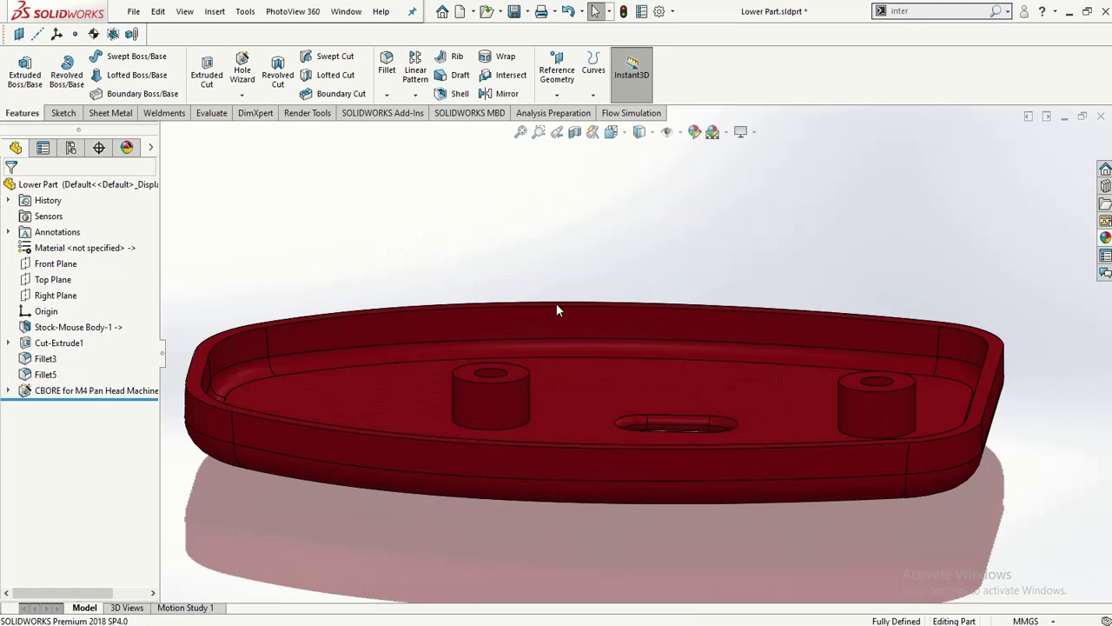
middle_drag(551, 324, 521, 379)
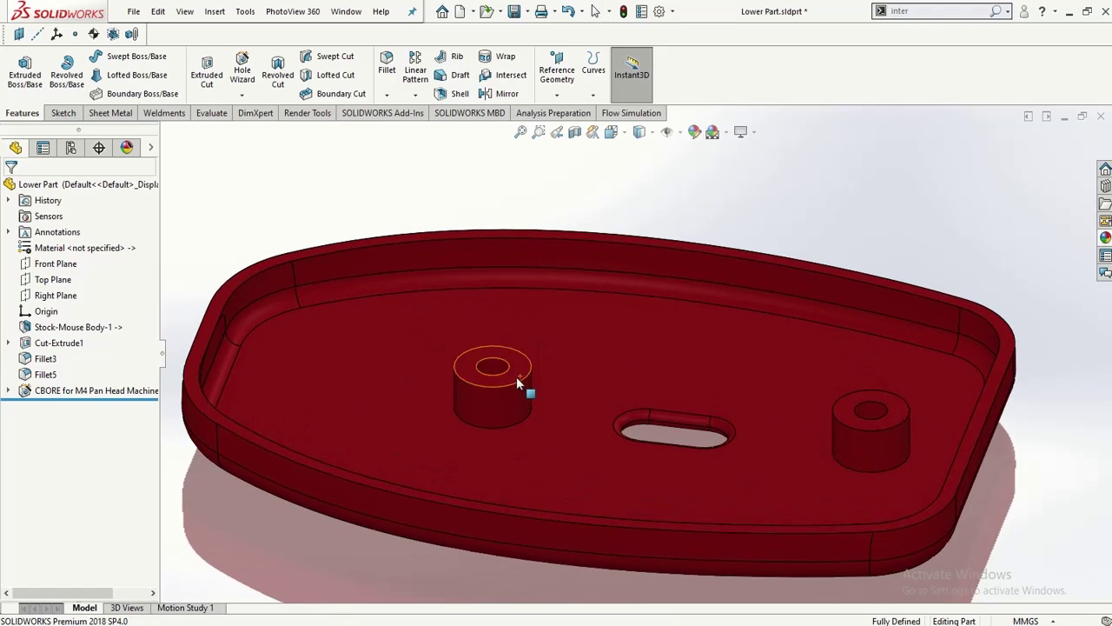
scroll(431, 363, down, 2)
middle_drag(455, 318, 449, 348)
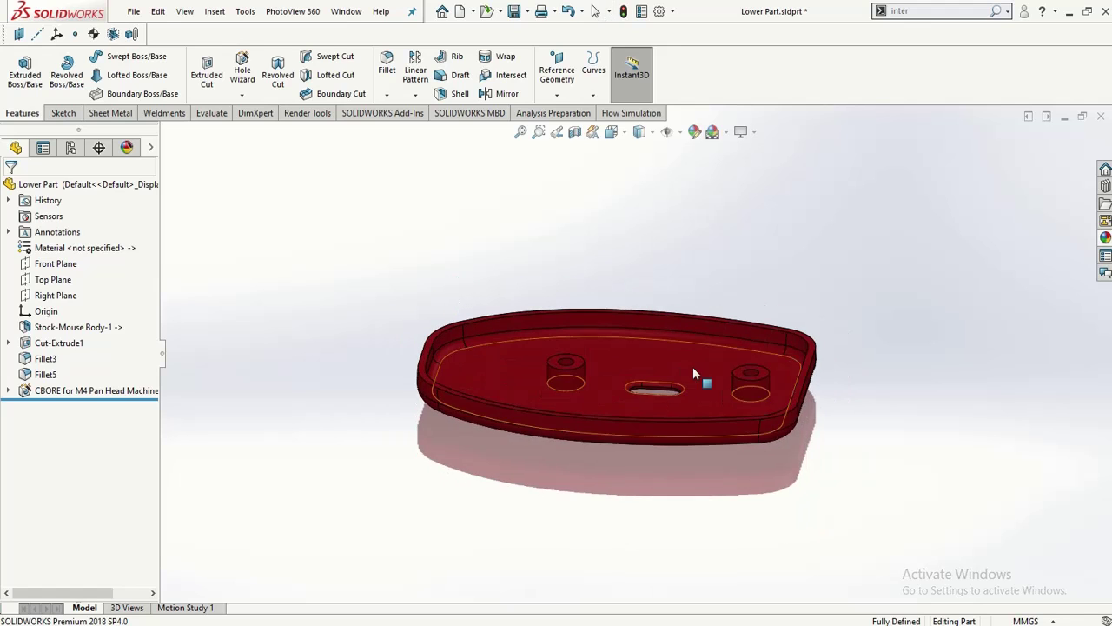
scroll(695, 369, up, 3)
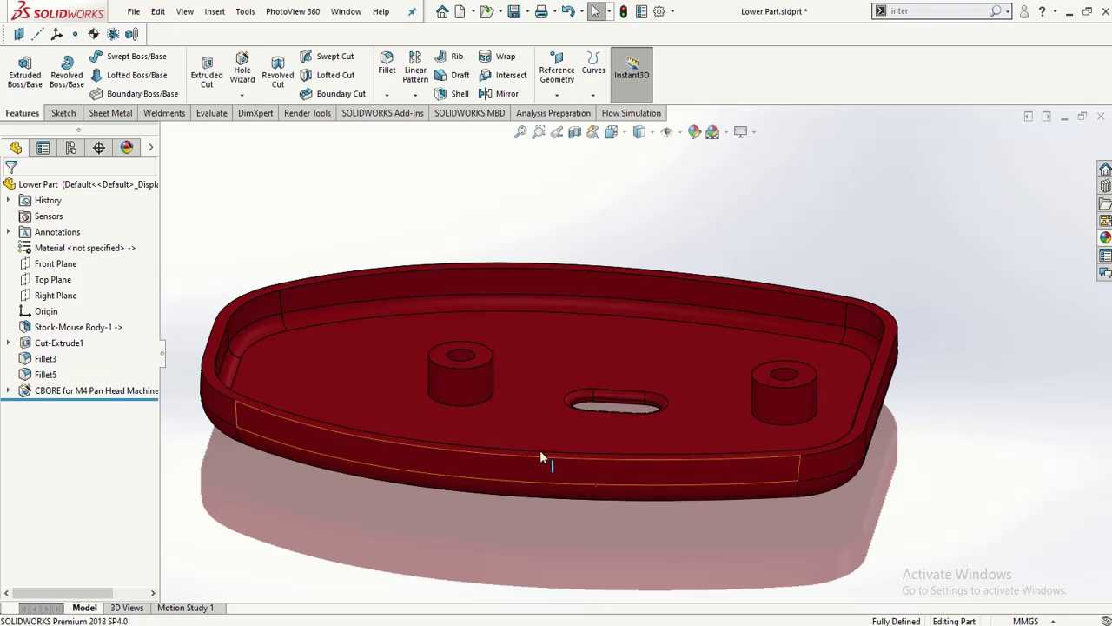
- Fillet the base edges of both screw bosses inside the lower part with a symmetric 10 mm radius
click(387, 62)
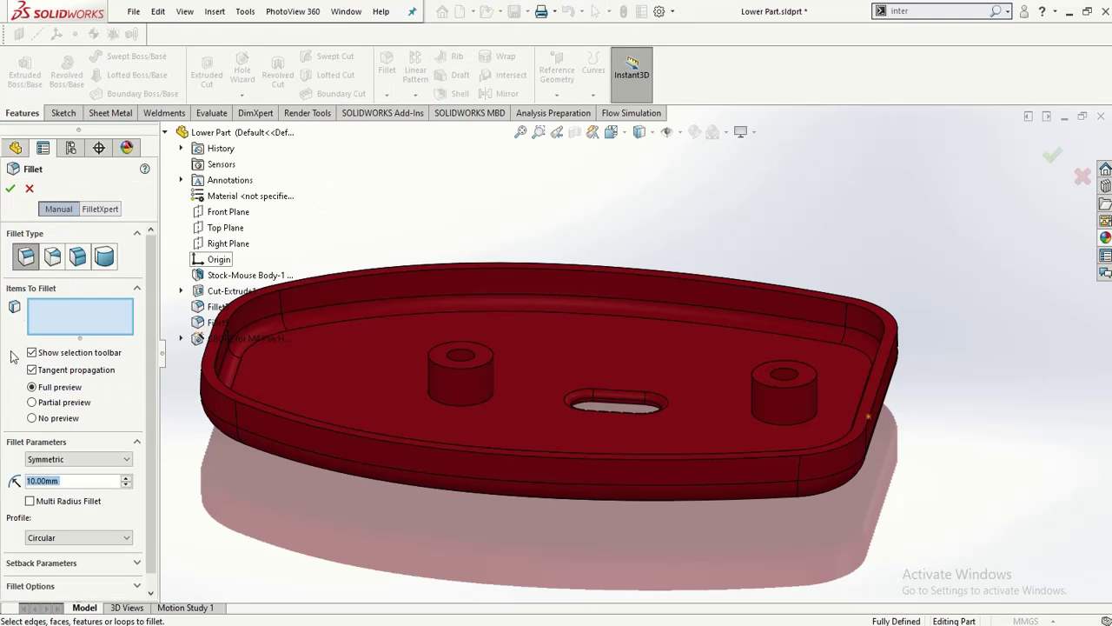
click(451, 401)
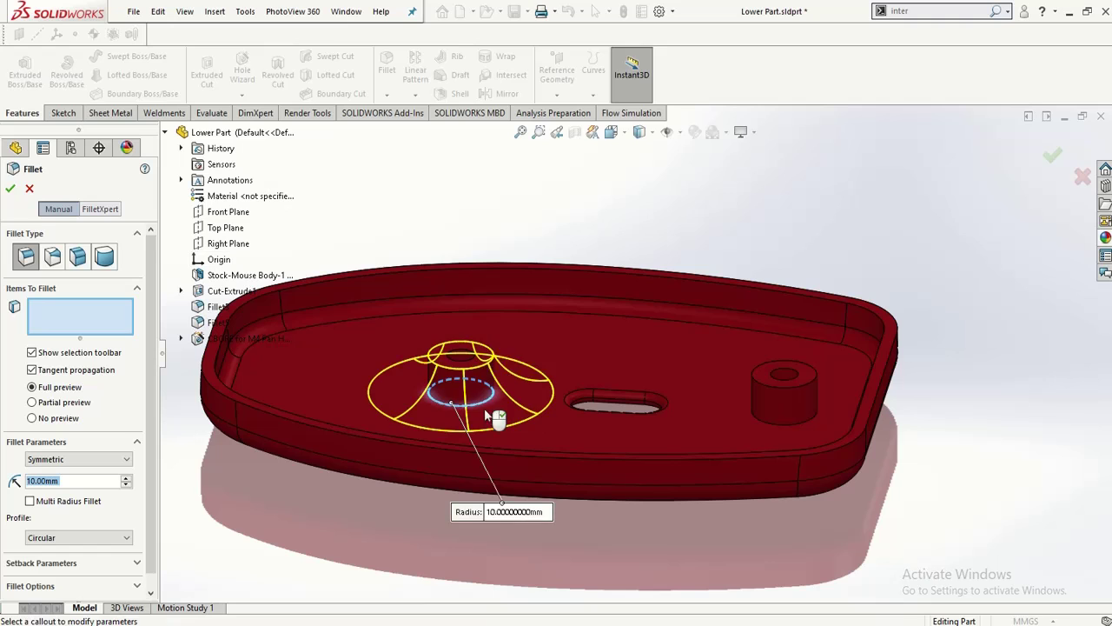
click(760, 418)
scroll(634, 356, up, 5)
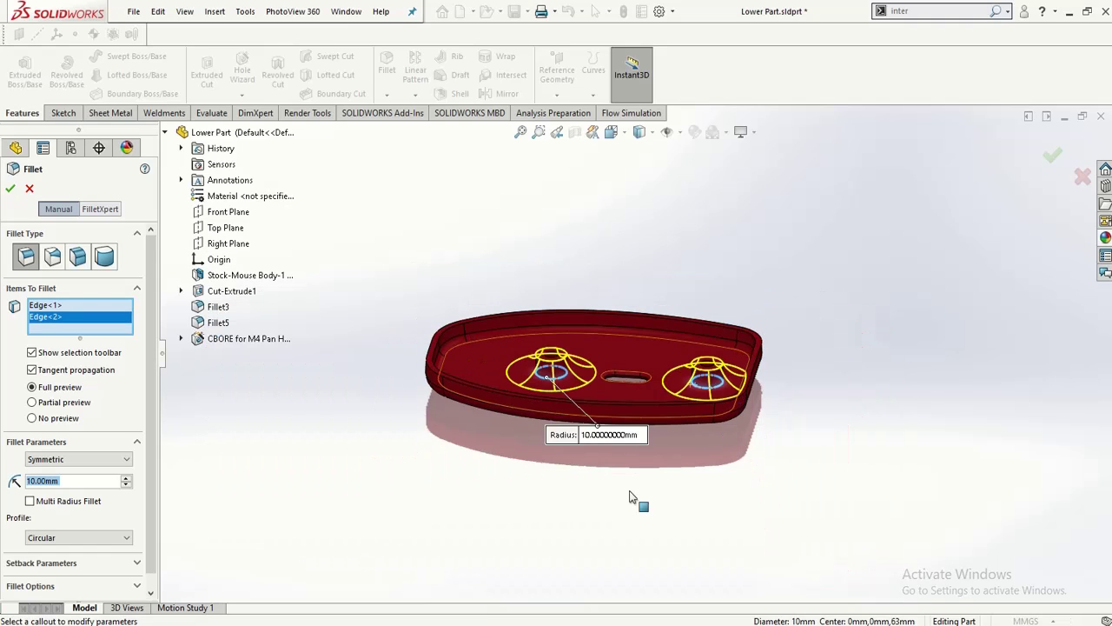
middle_drag(638, 339, 600, 287)
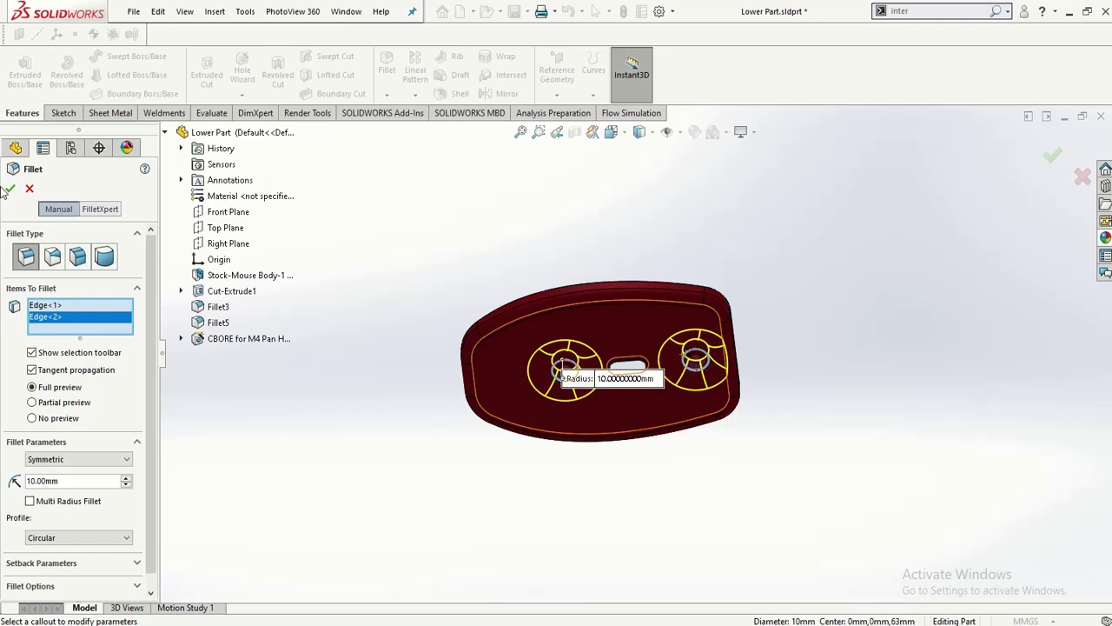
click(11, 190)
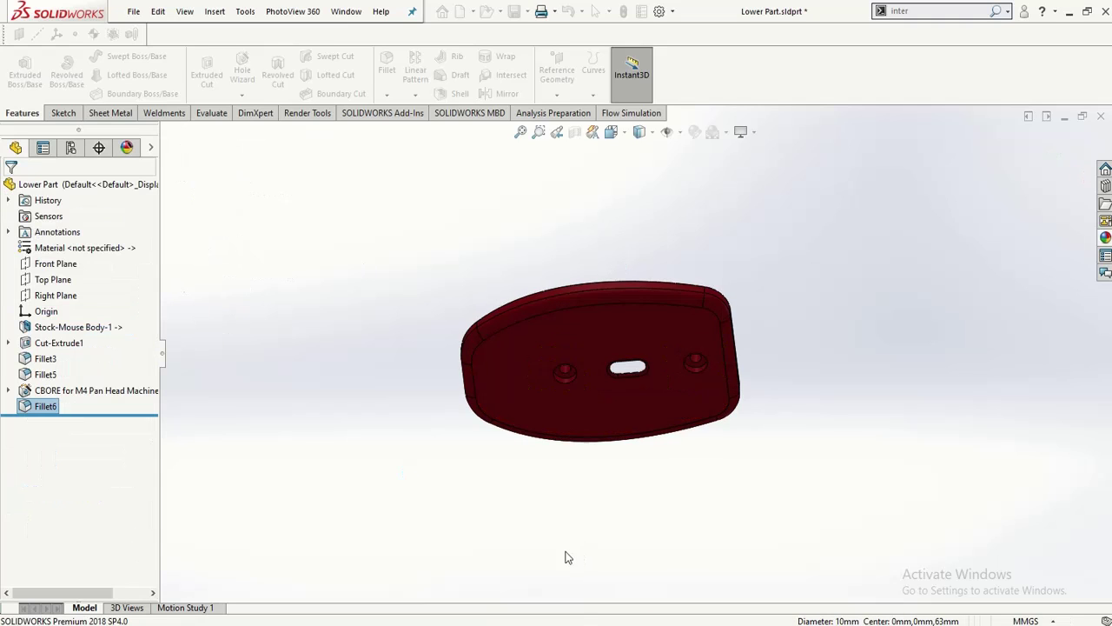
middle_drag(520, 495, 489, 611)
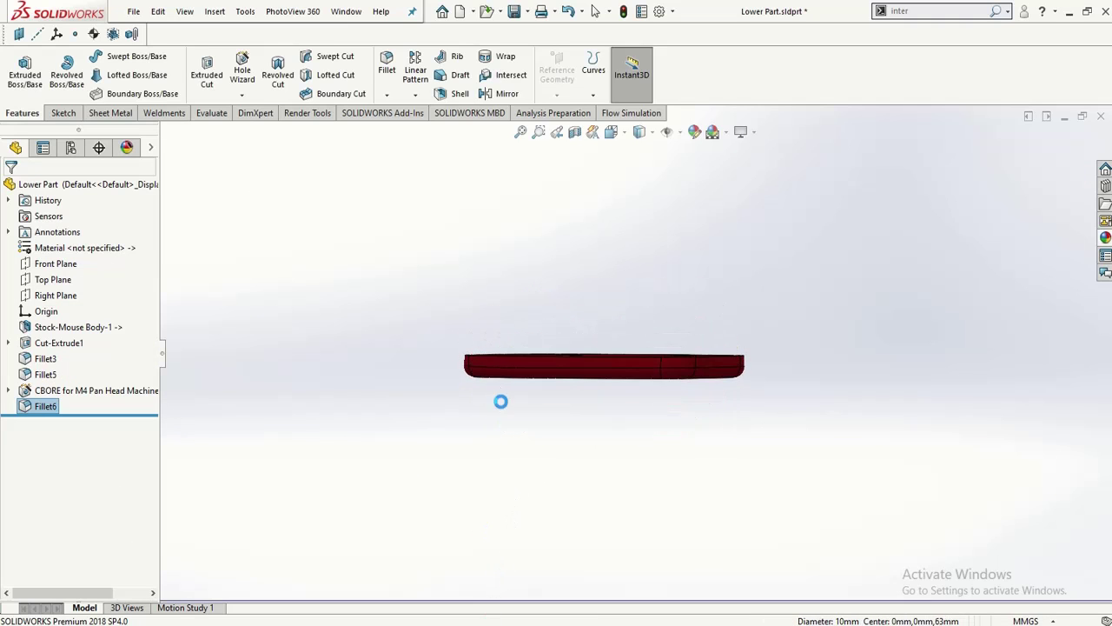
middle_drag(499, 400, 561, 447)
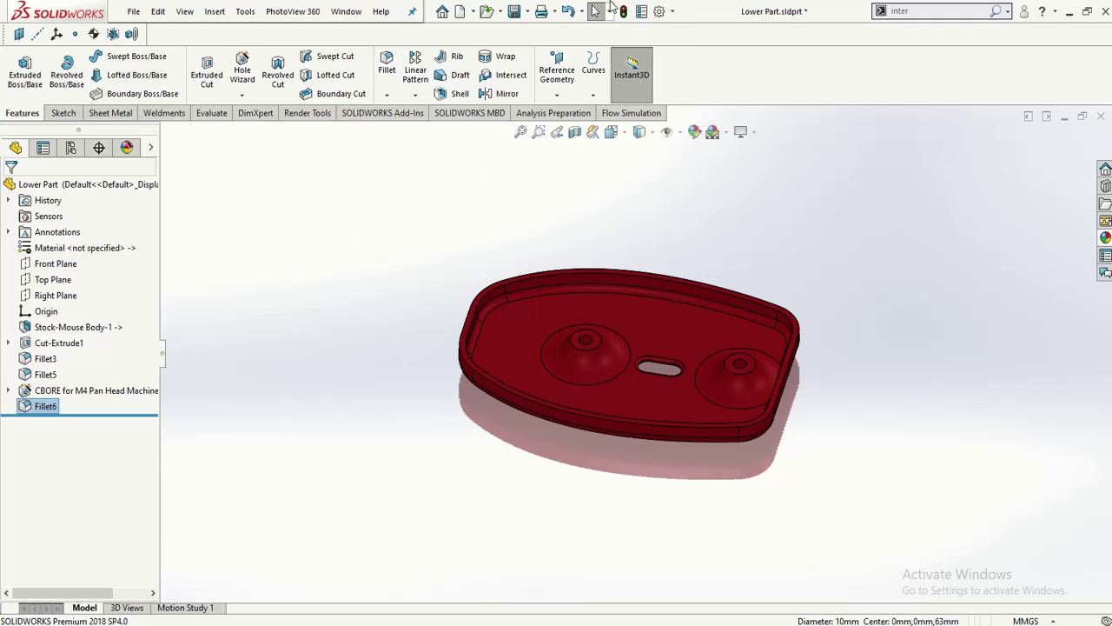
mouse_move(612, 4)
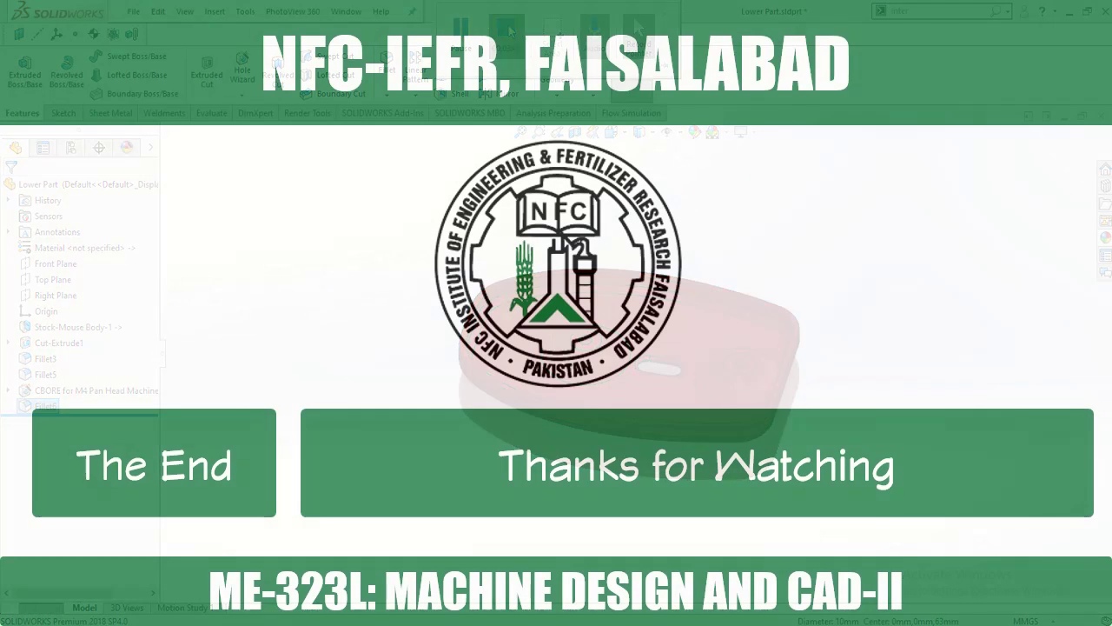